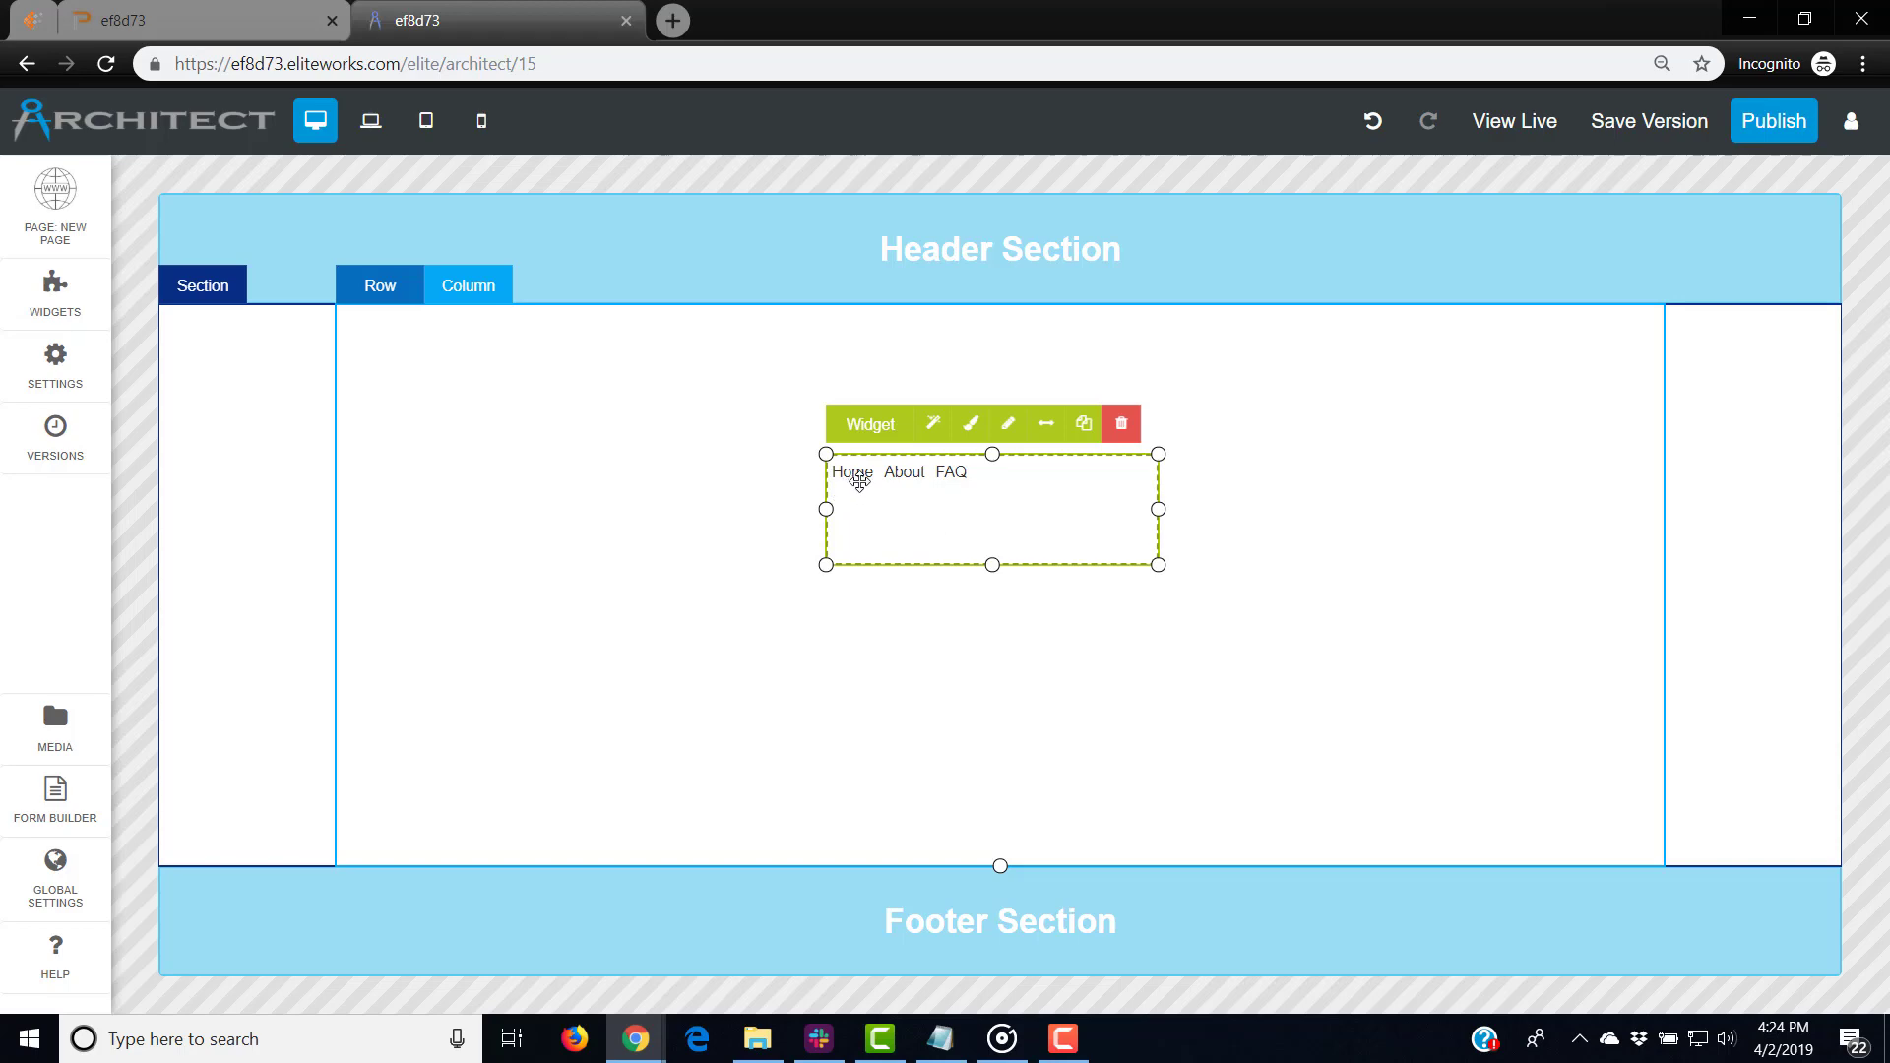
Step: Reduce the menu widget's height slightly and open its menu list for editing
{"action": "left_click_drag", "start_coordinate": [992, 565], "coordinate": [992, 534]}
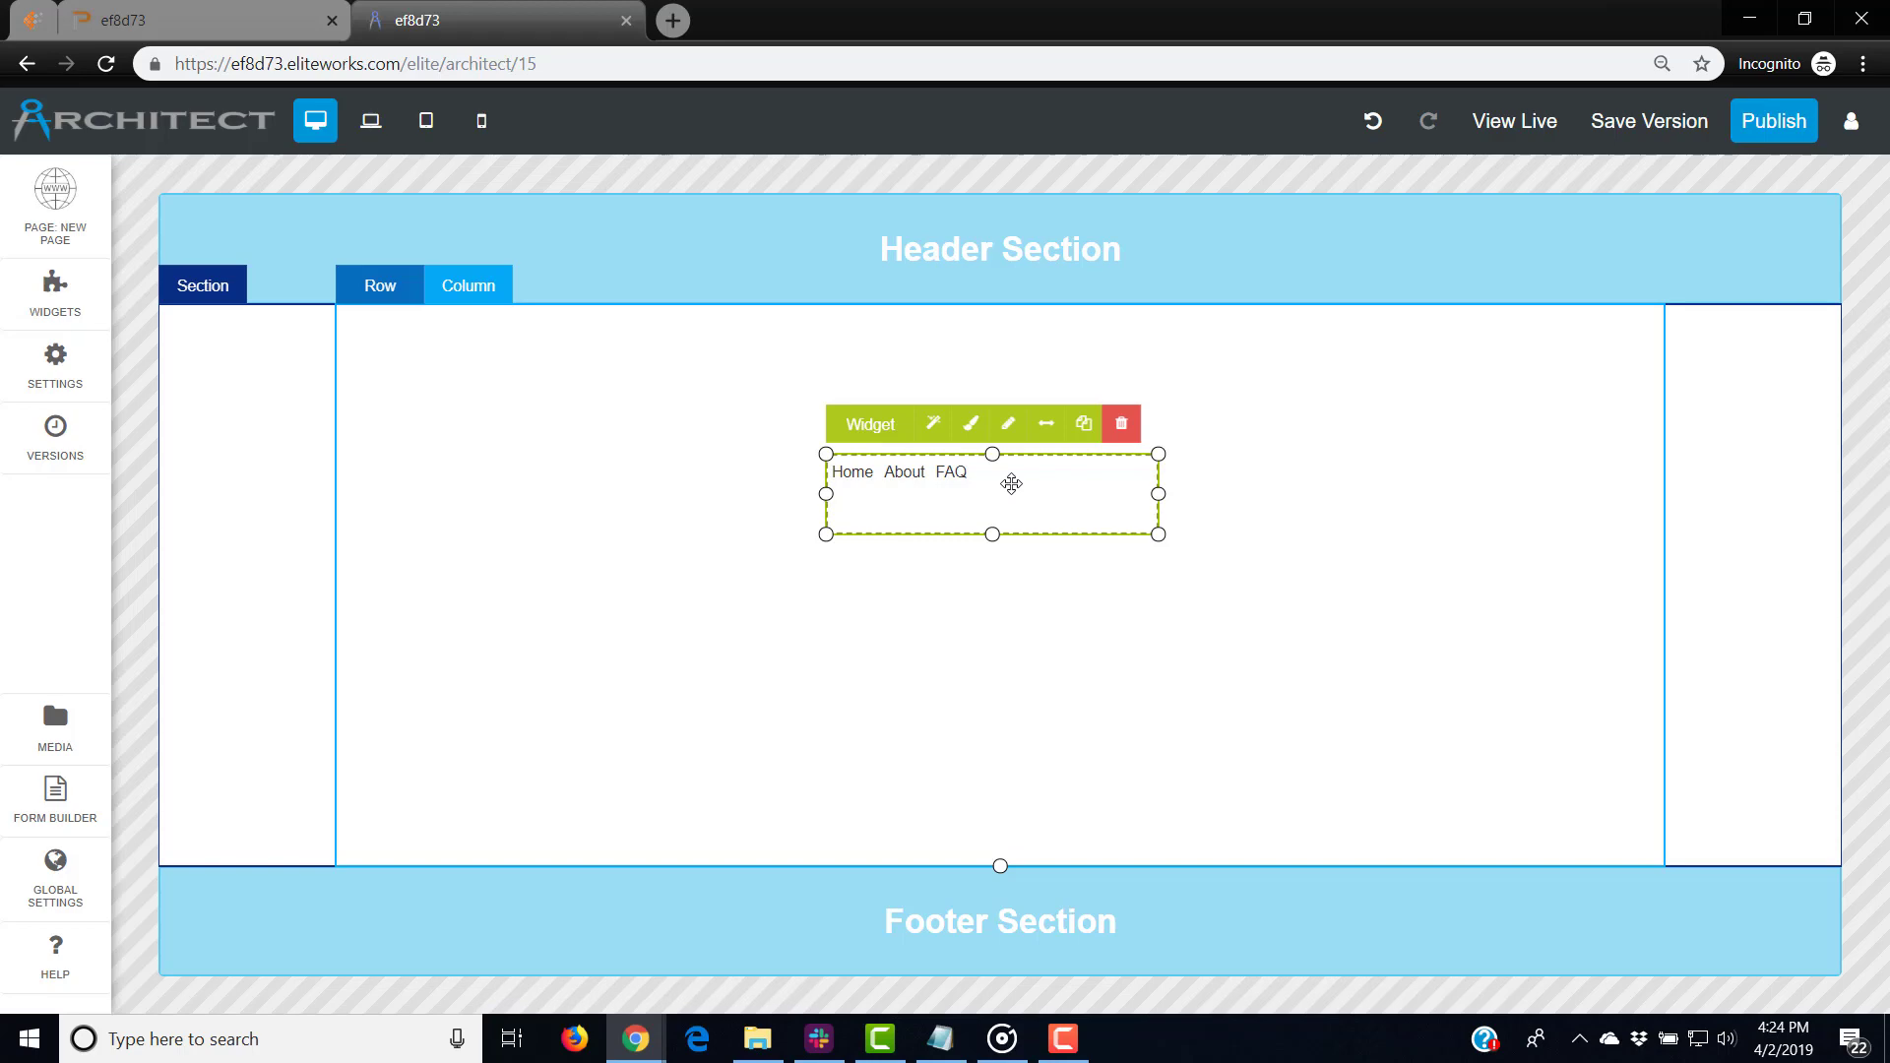
{"action": "left_click", "coordinate": [1009, 433]}
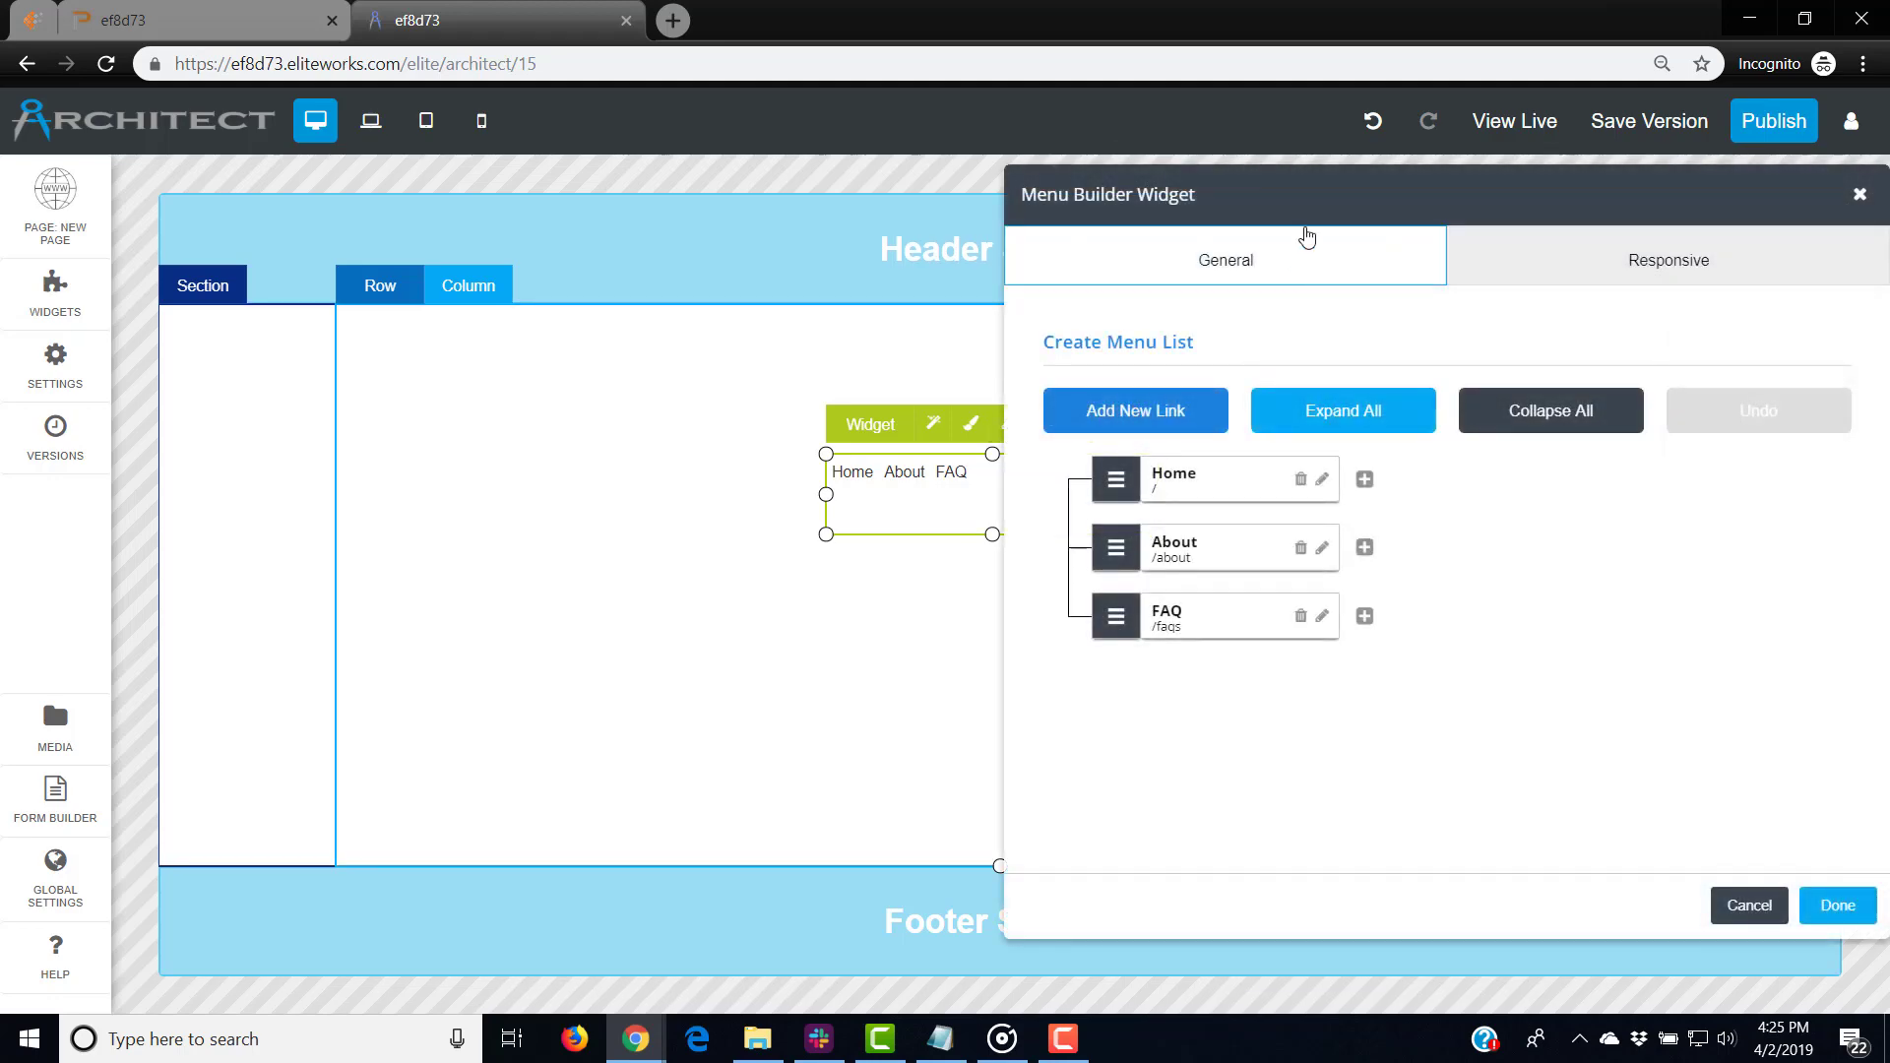
{"action": "left_click_drag", "start_coordinate": [1313, 191], "coordinate": [1293, 184]}
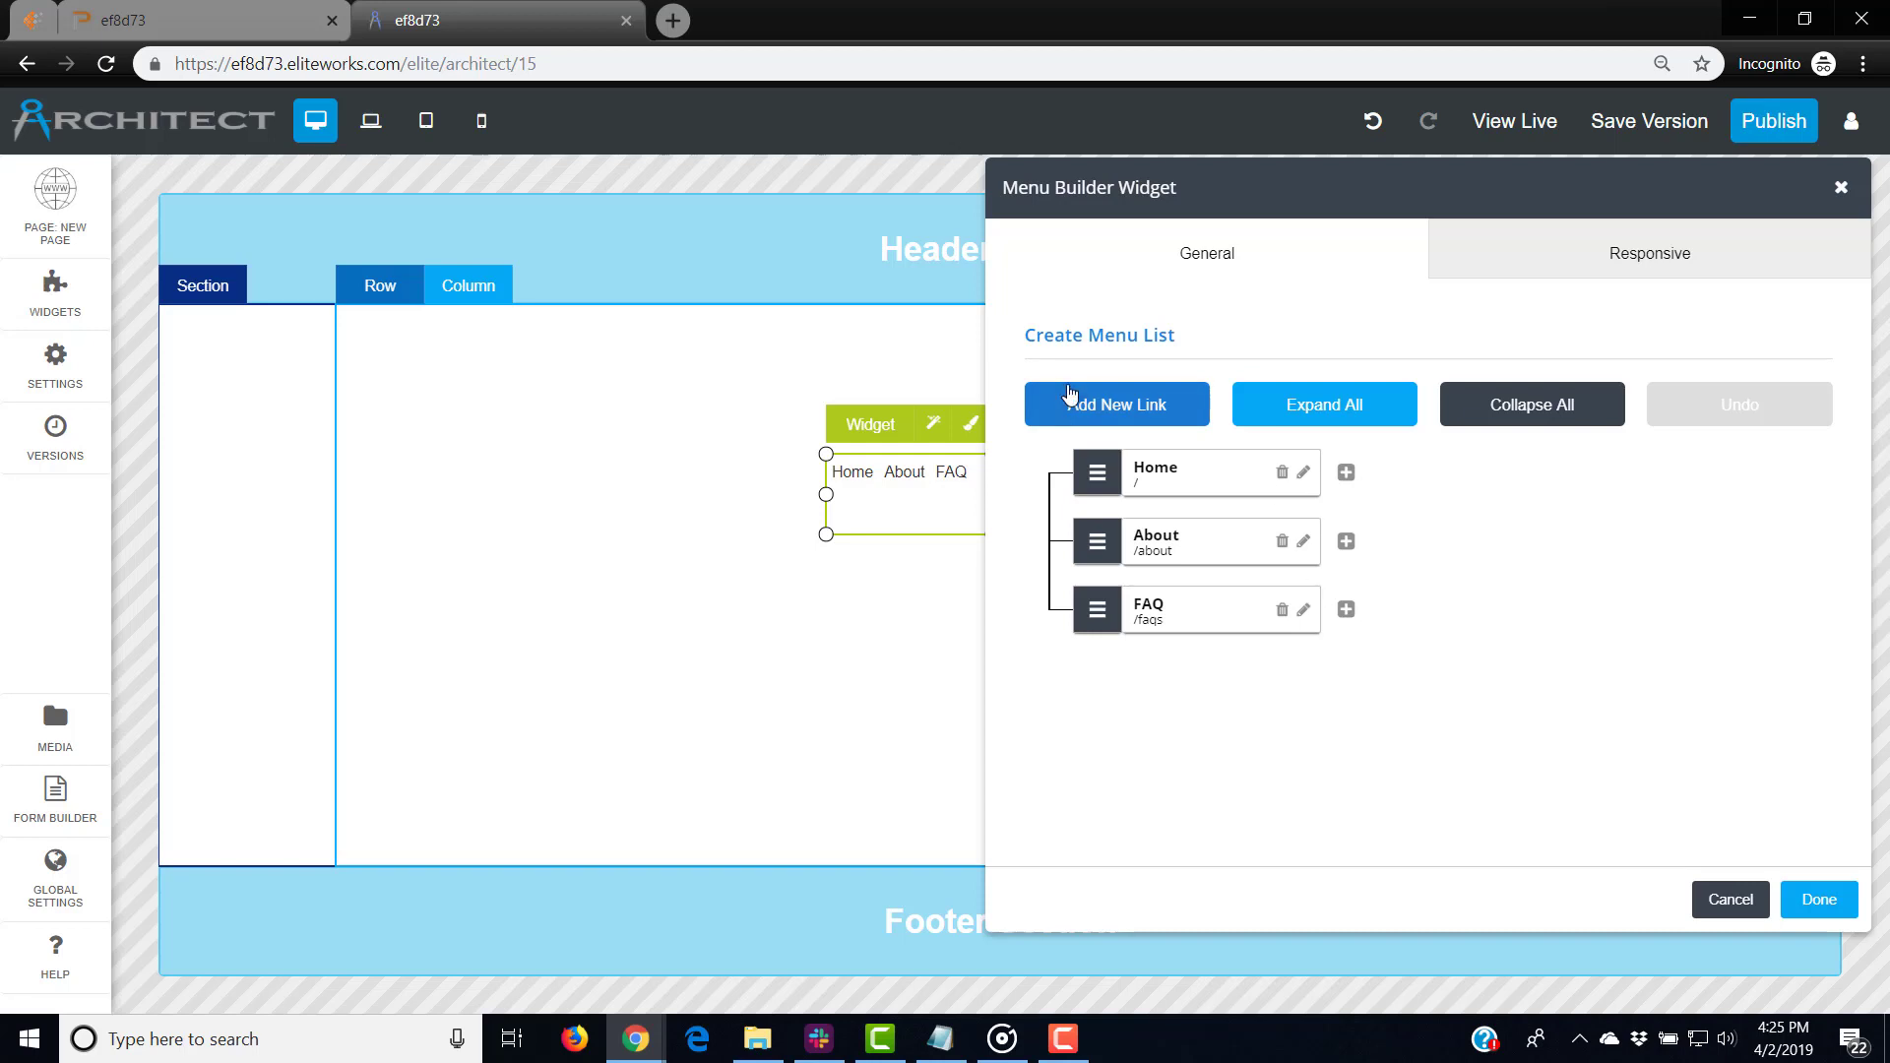
Step: Add a custom link titled "Products" to the menu list, leaving its URL empty
{"action": "left_click", "coordinate": [1096, 424]}
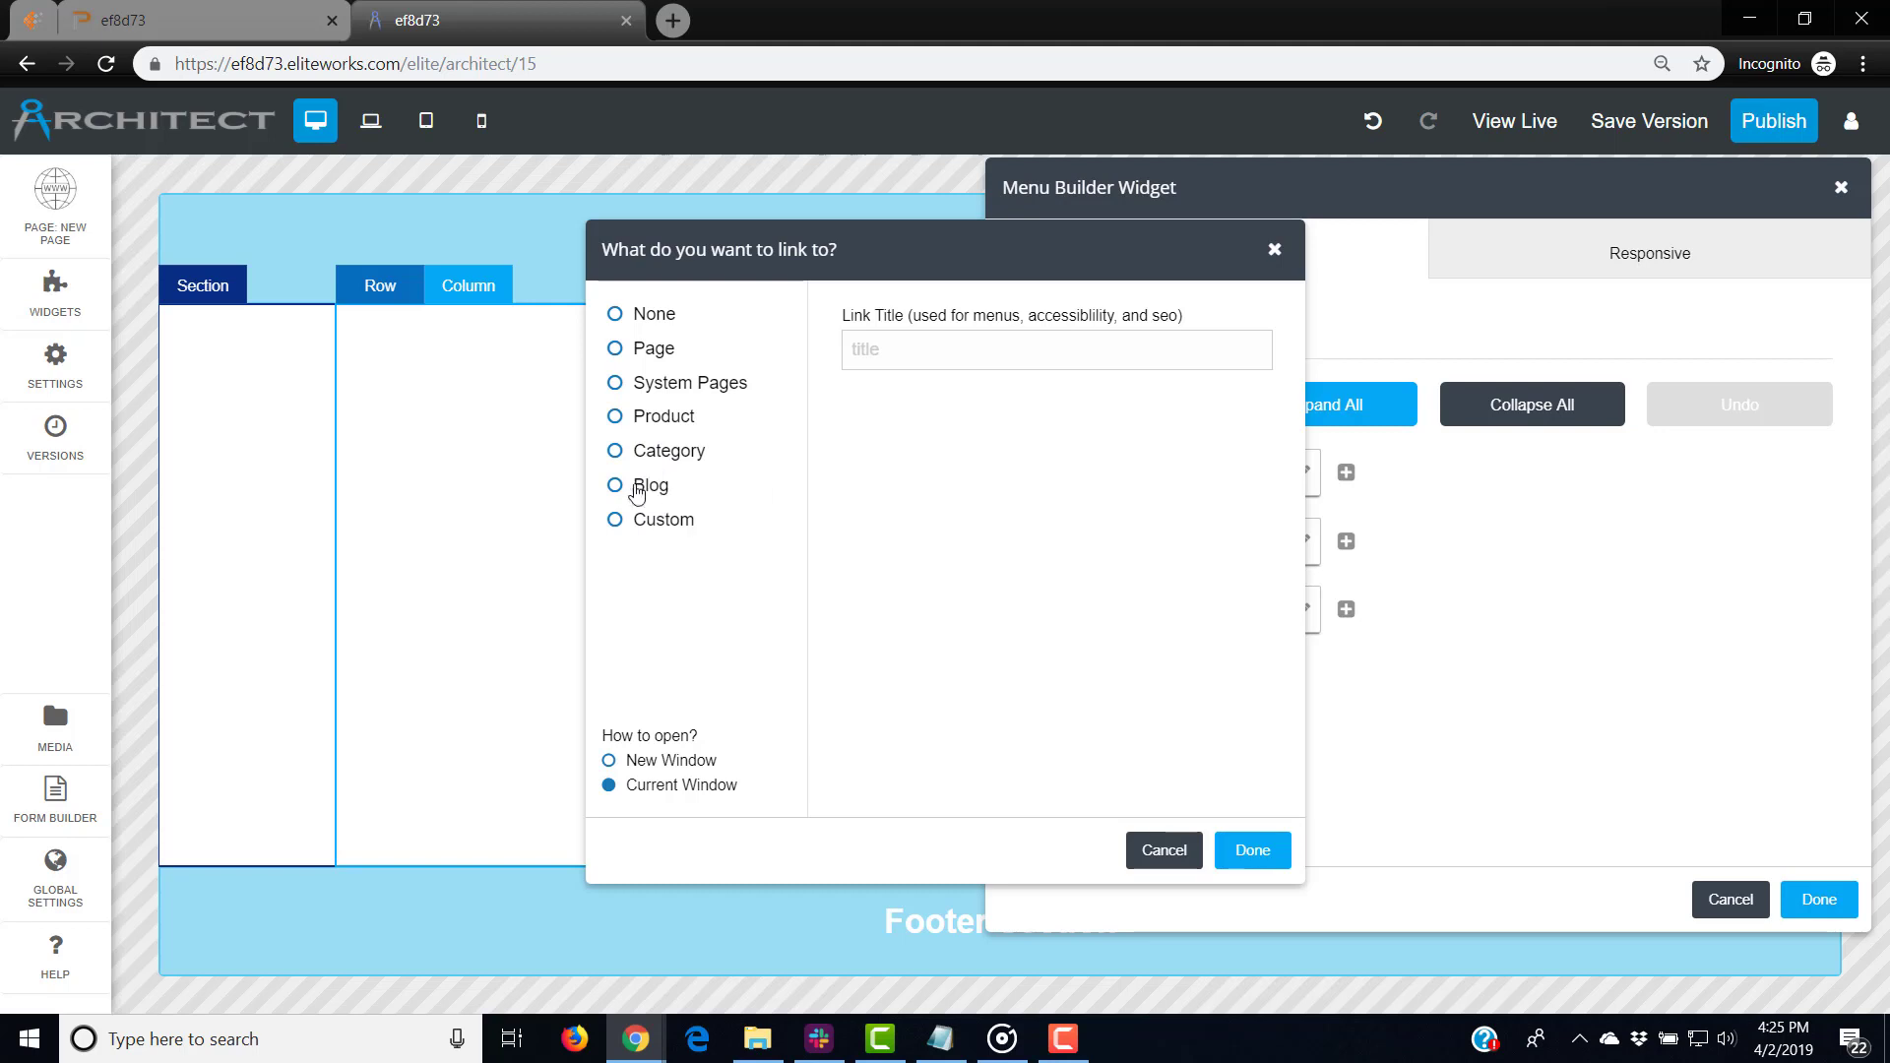
{"action": "left_click", "coordinate": [643, 522]}
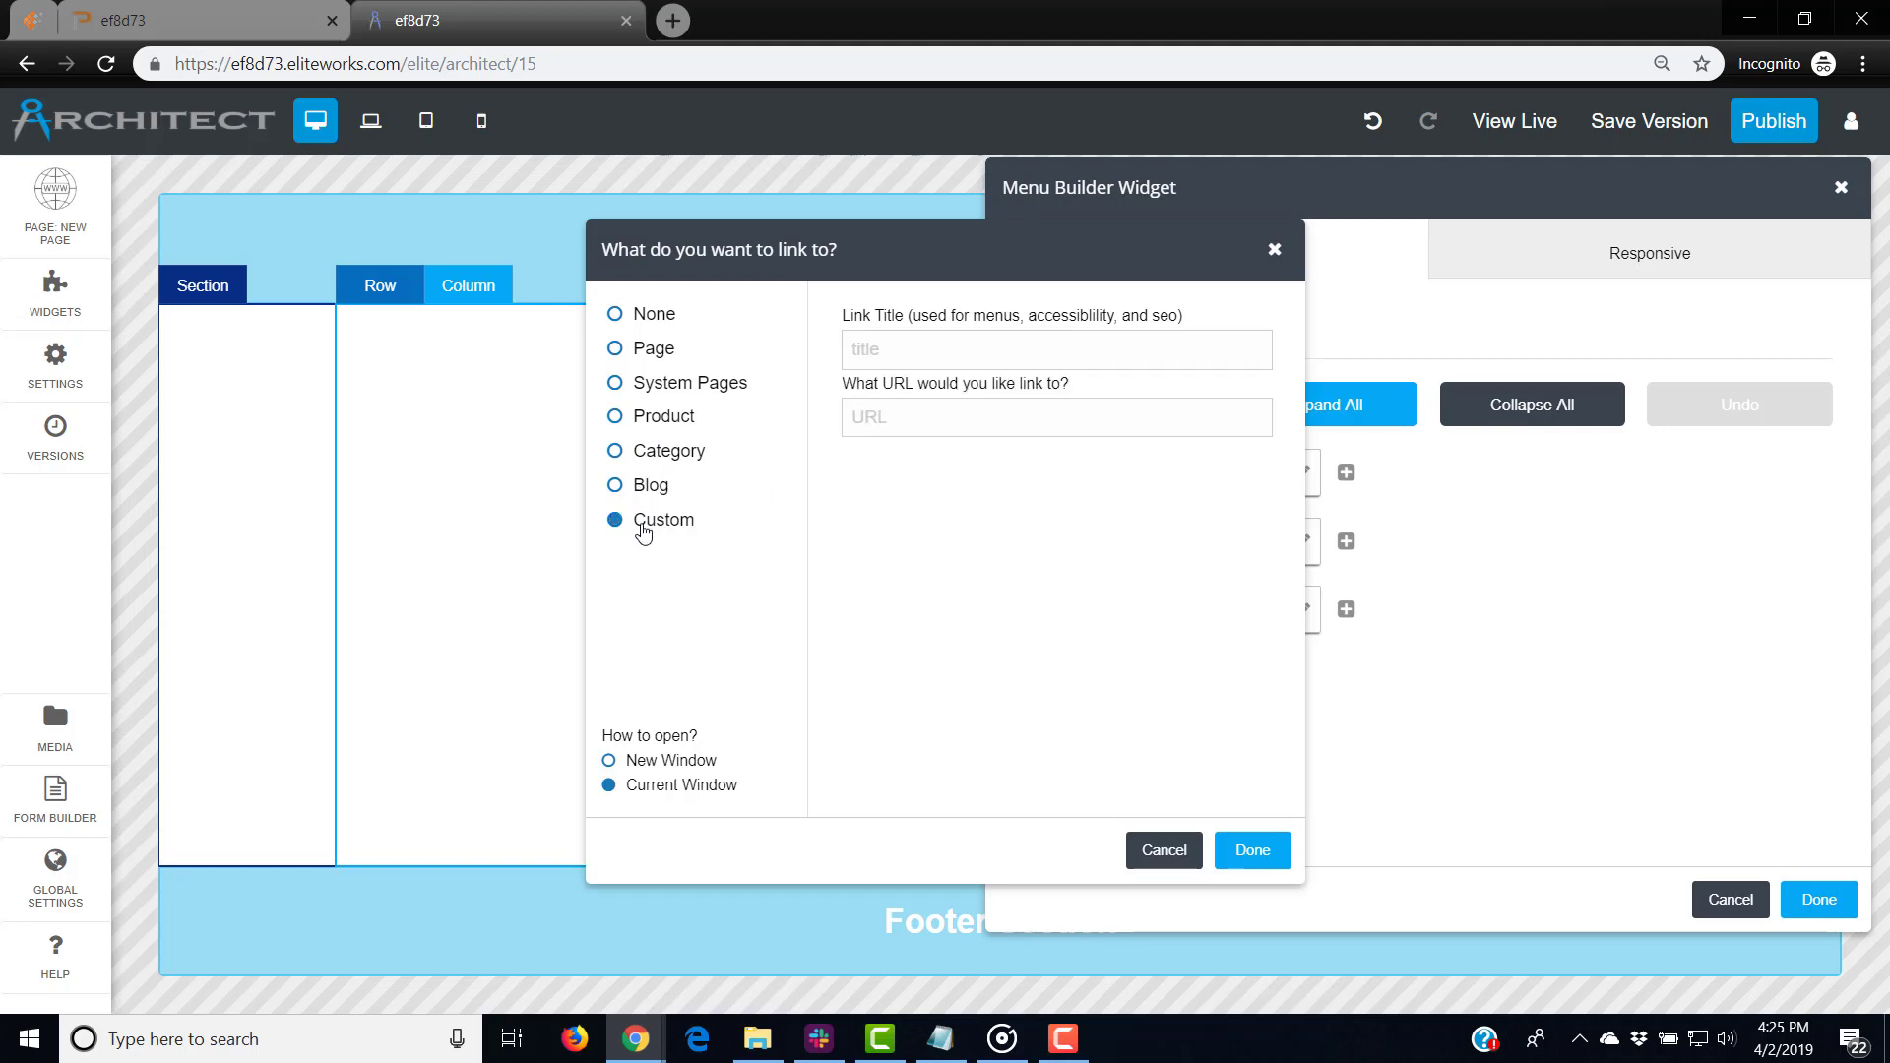
{"action": "left_click", "coordinate": [1053, 412]}
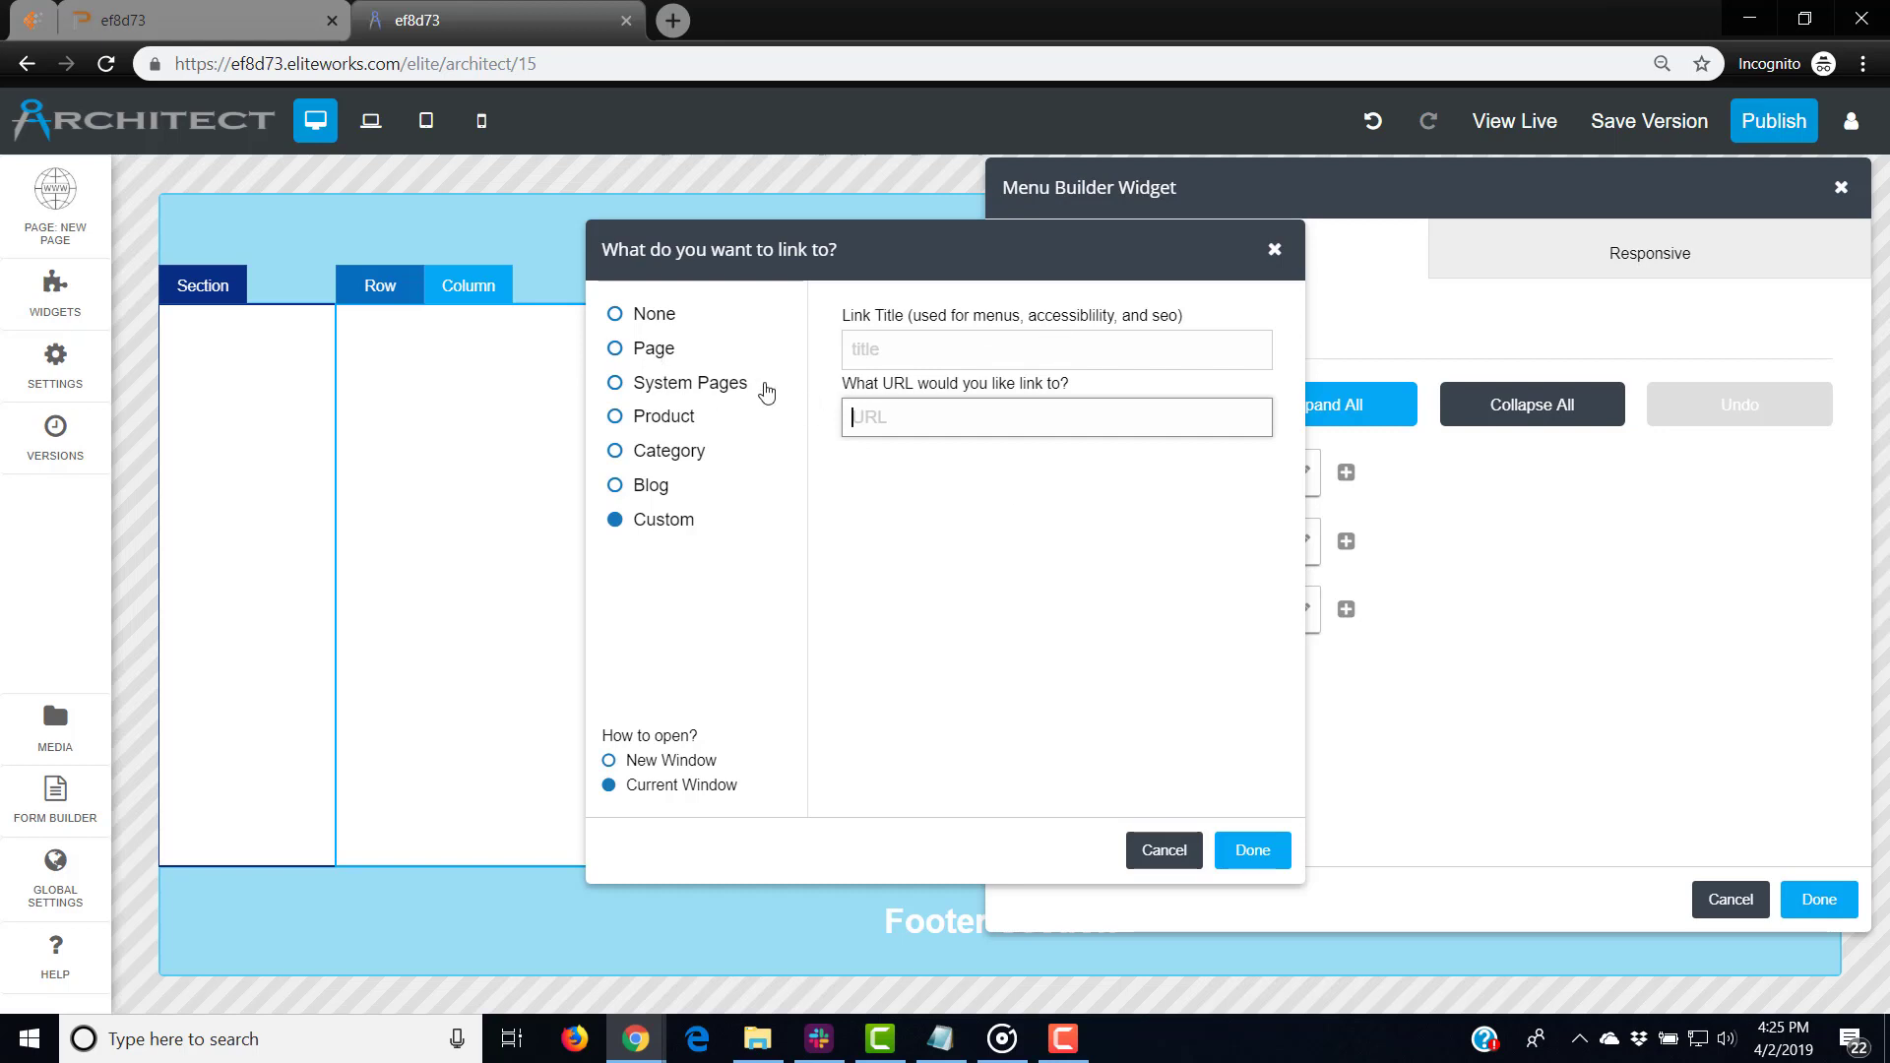
{"action": "left_click_drag", "start_coordinate": [992, 252], "coordinate": [844, 242]}
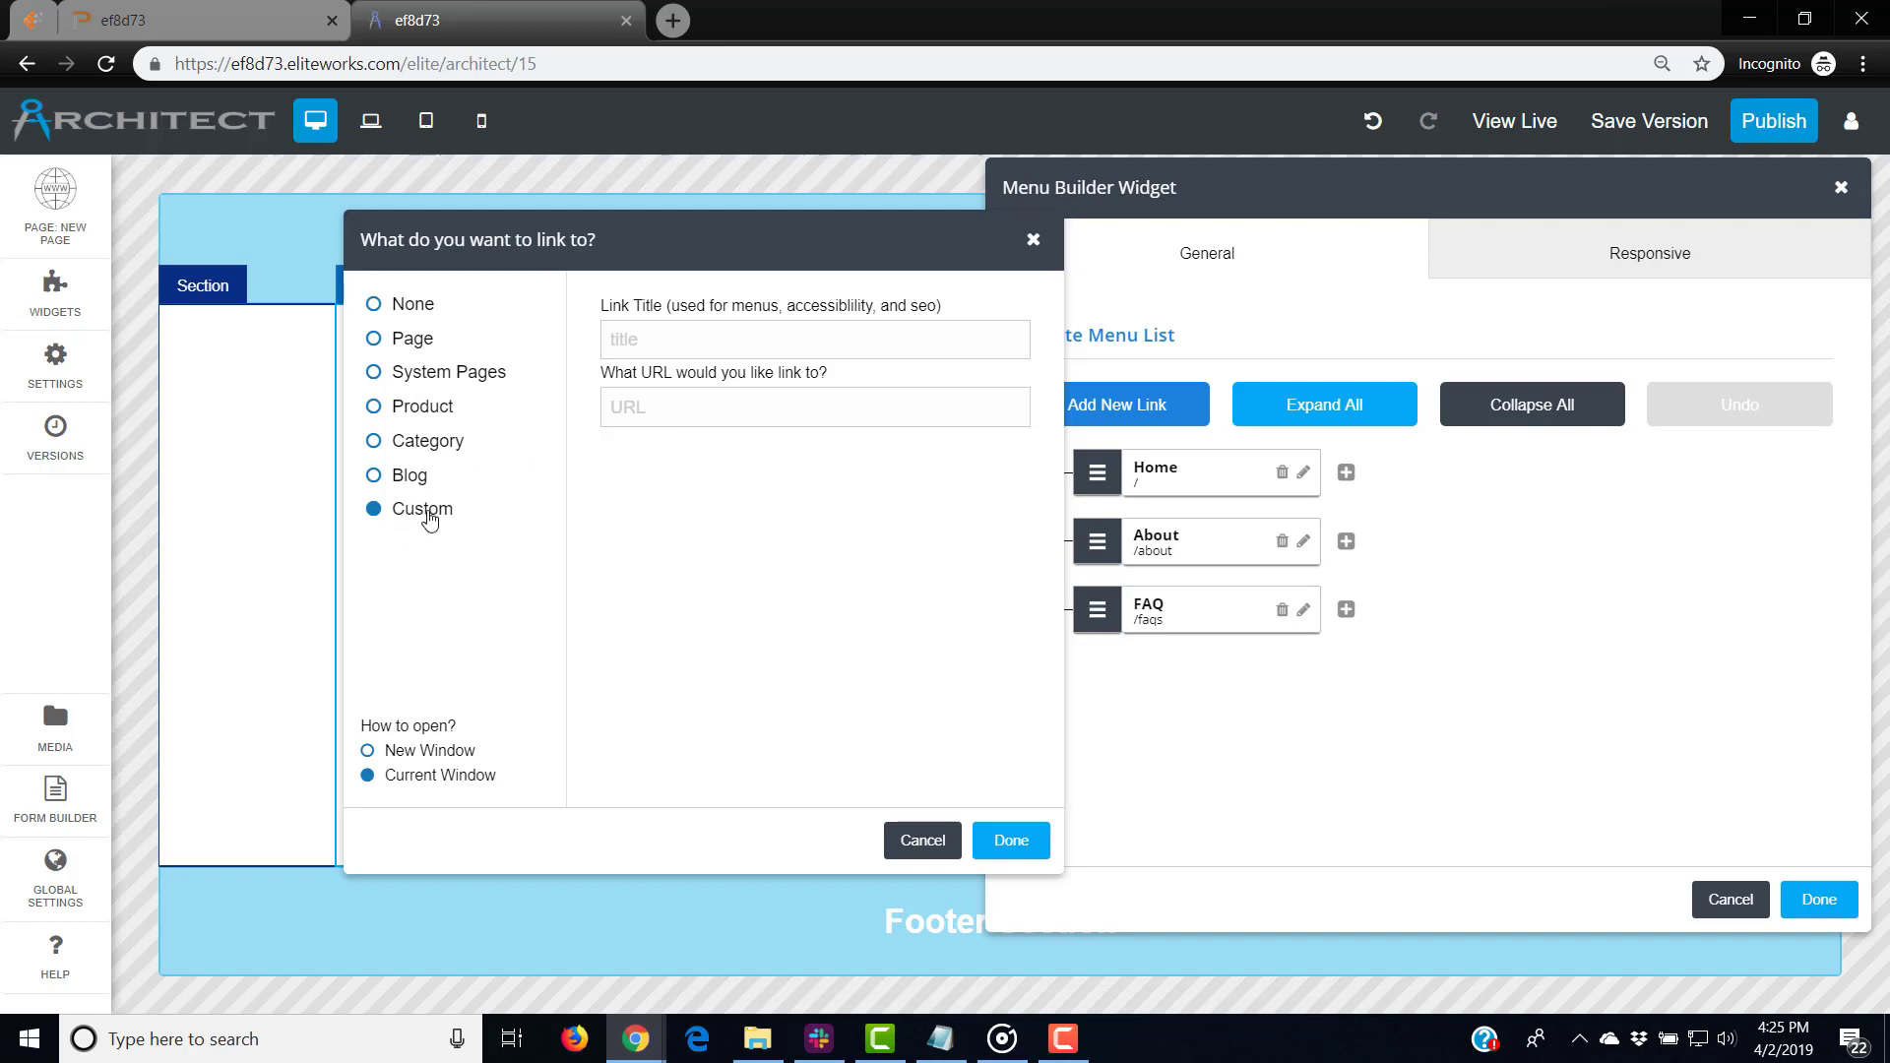
{"action": "left_click", "coordinate": [715, 348]}
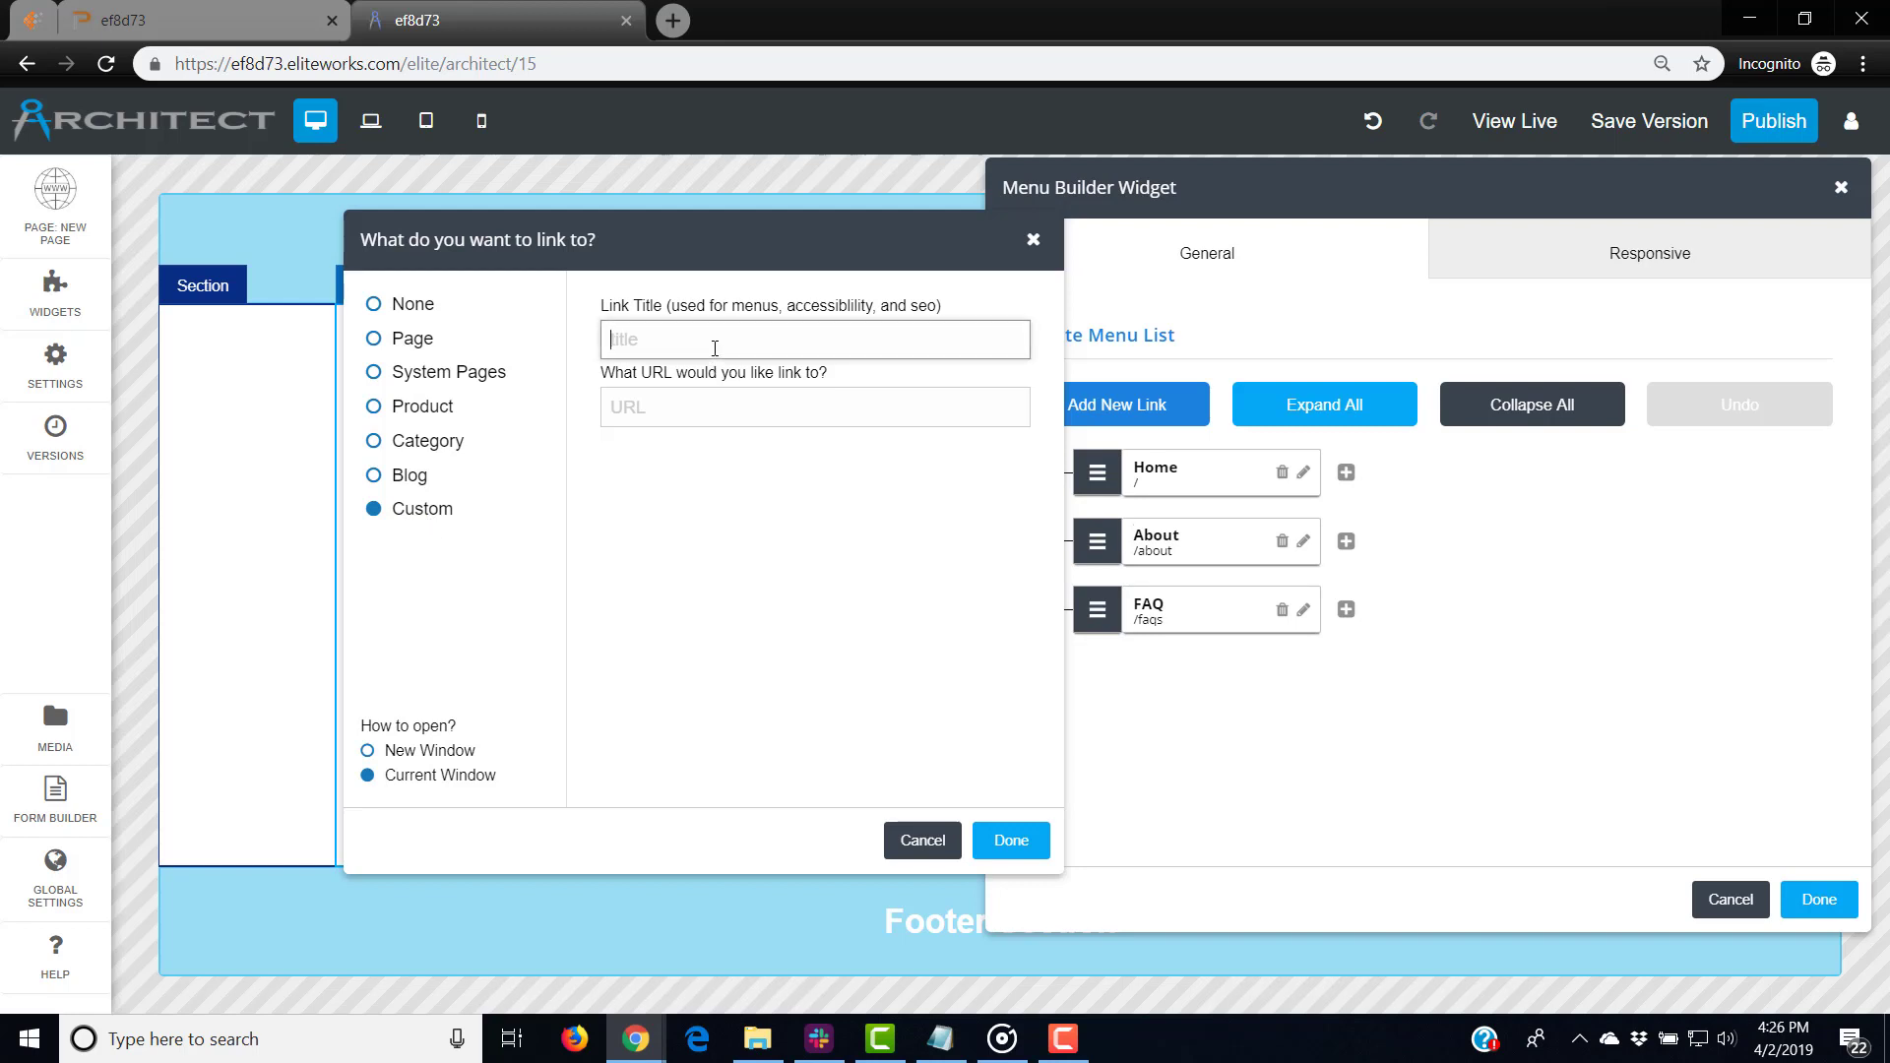
{"action": "type", "text": "Products"}
{"action": "left_click", "coordinate": [1007, 840]}
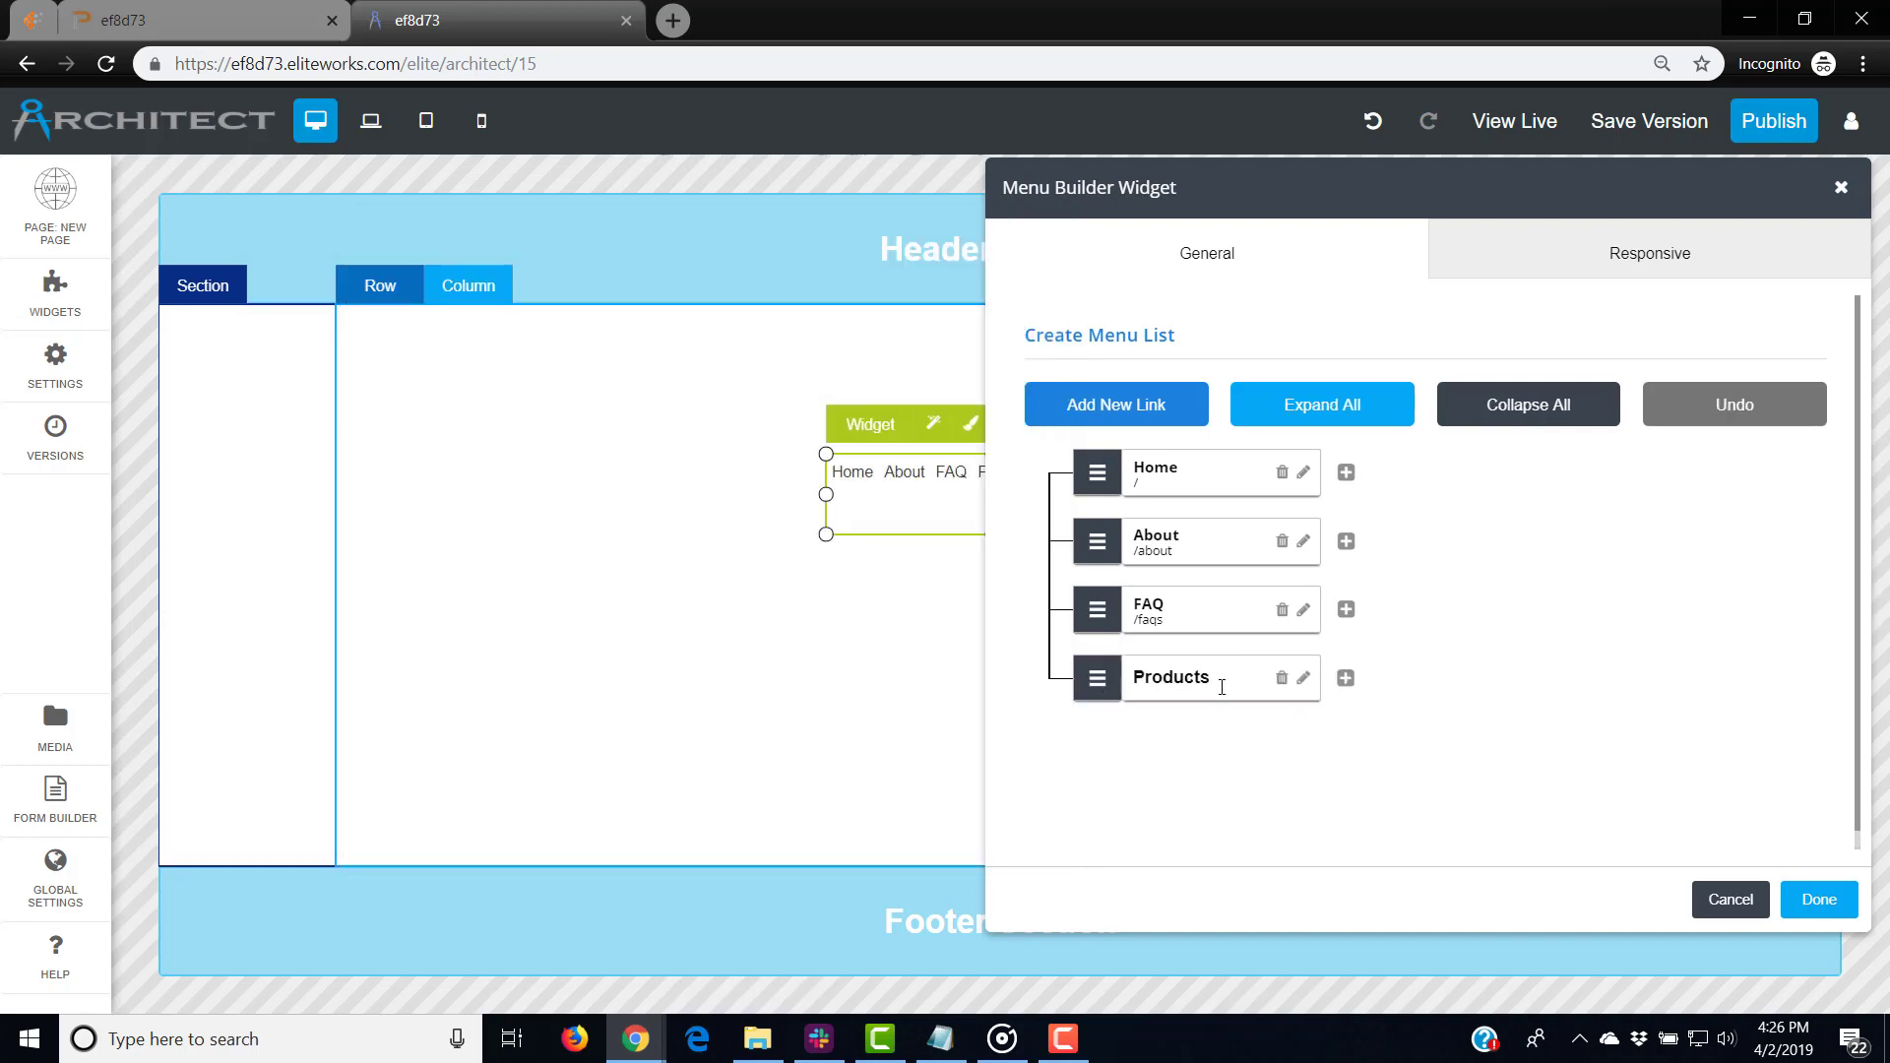
{"action": "left_click", "coordinate": [1304, 679]}
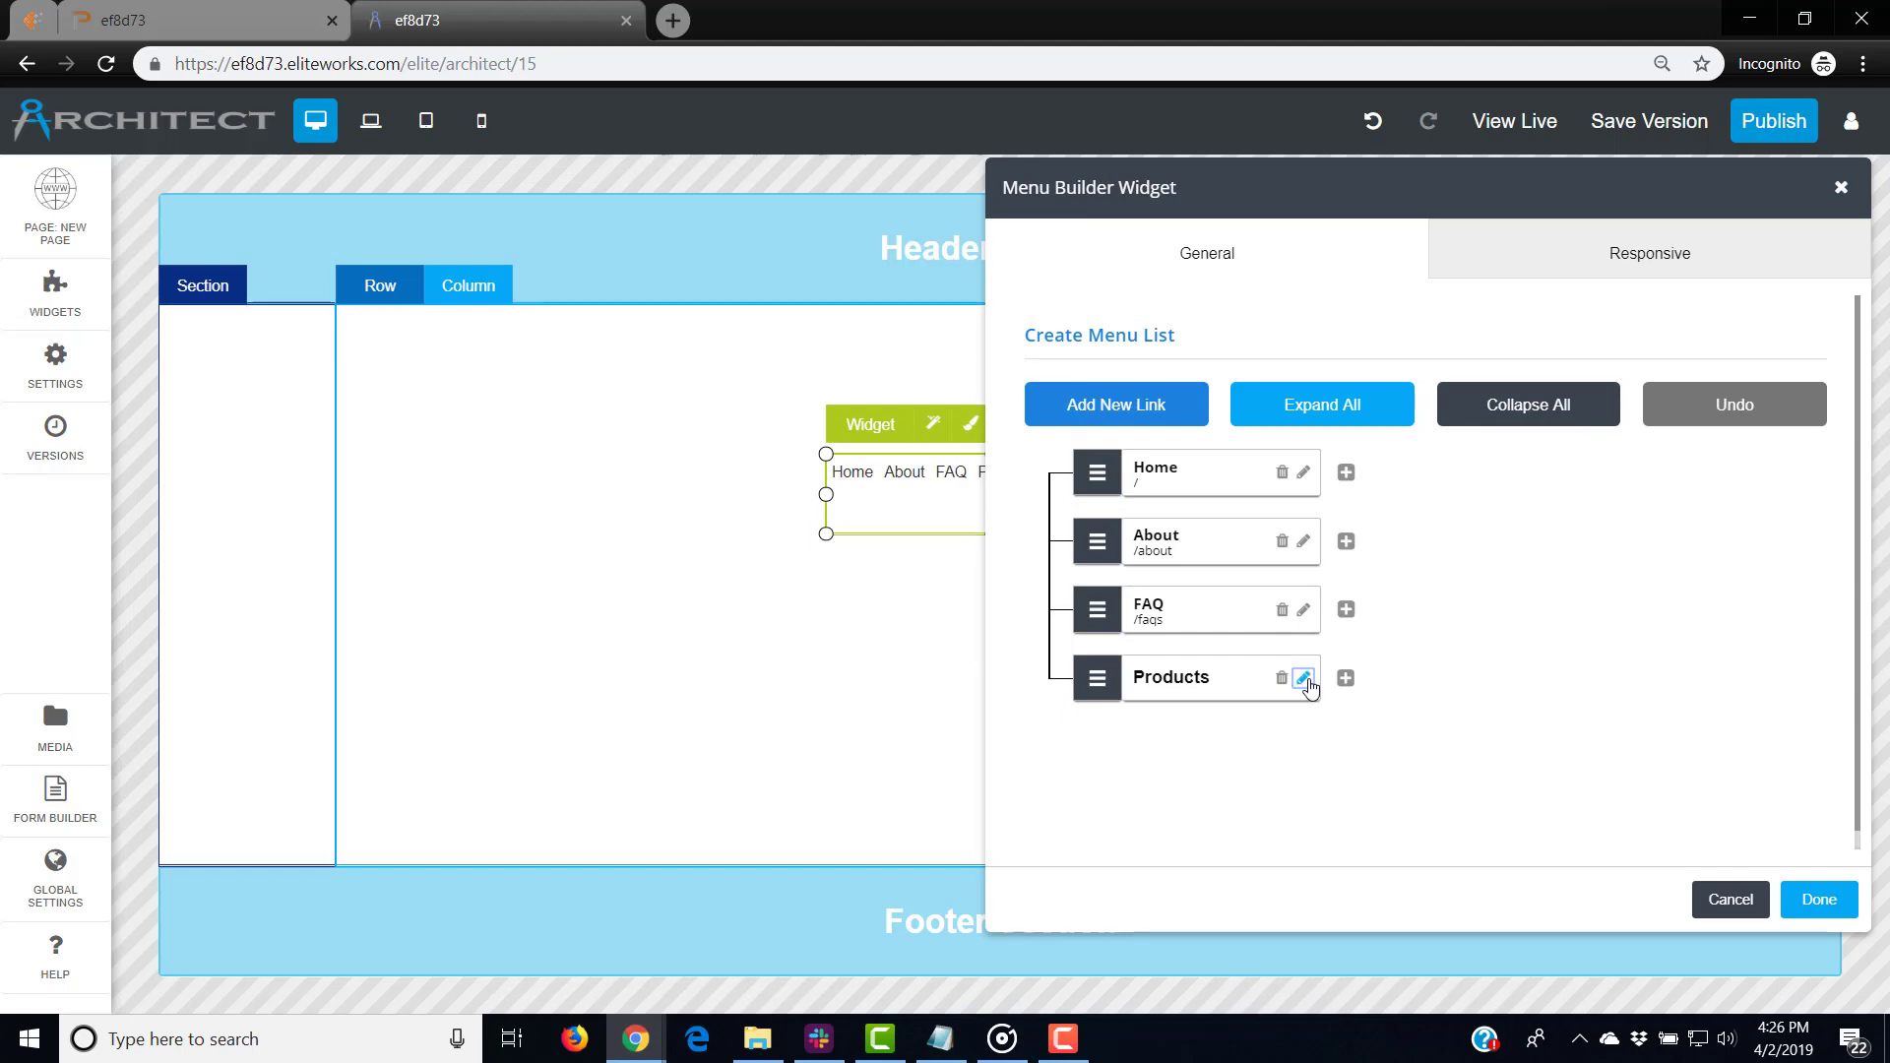
{"action": "left_click", "coordinate": [936, 434]}
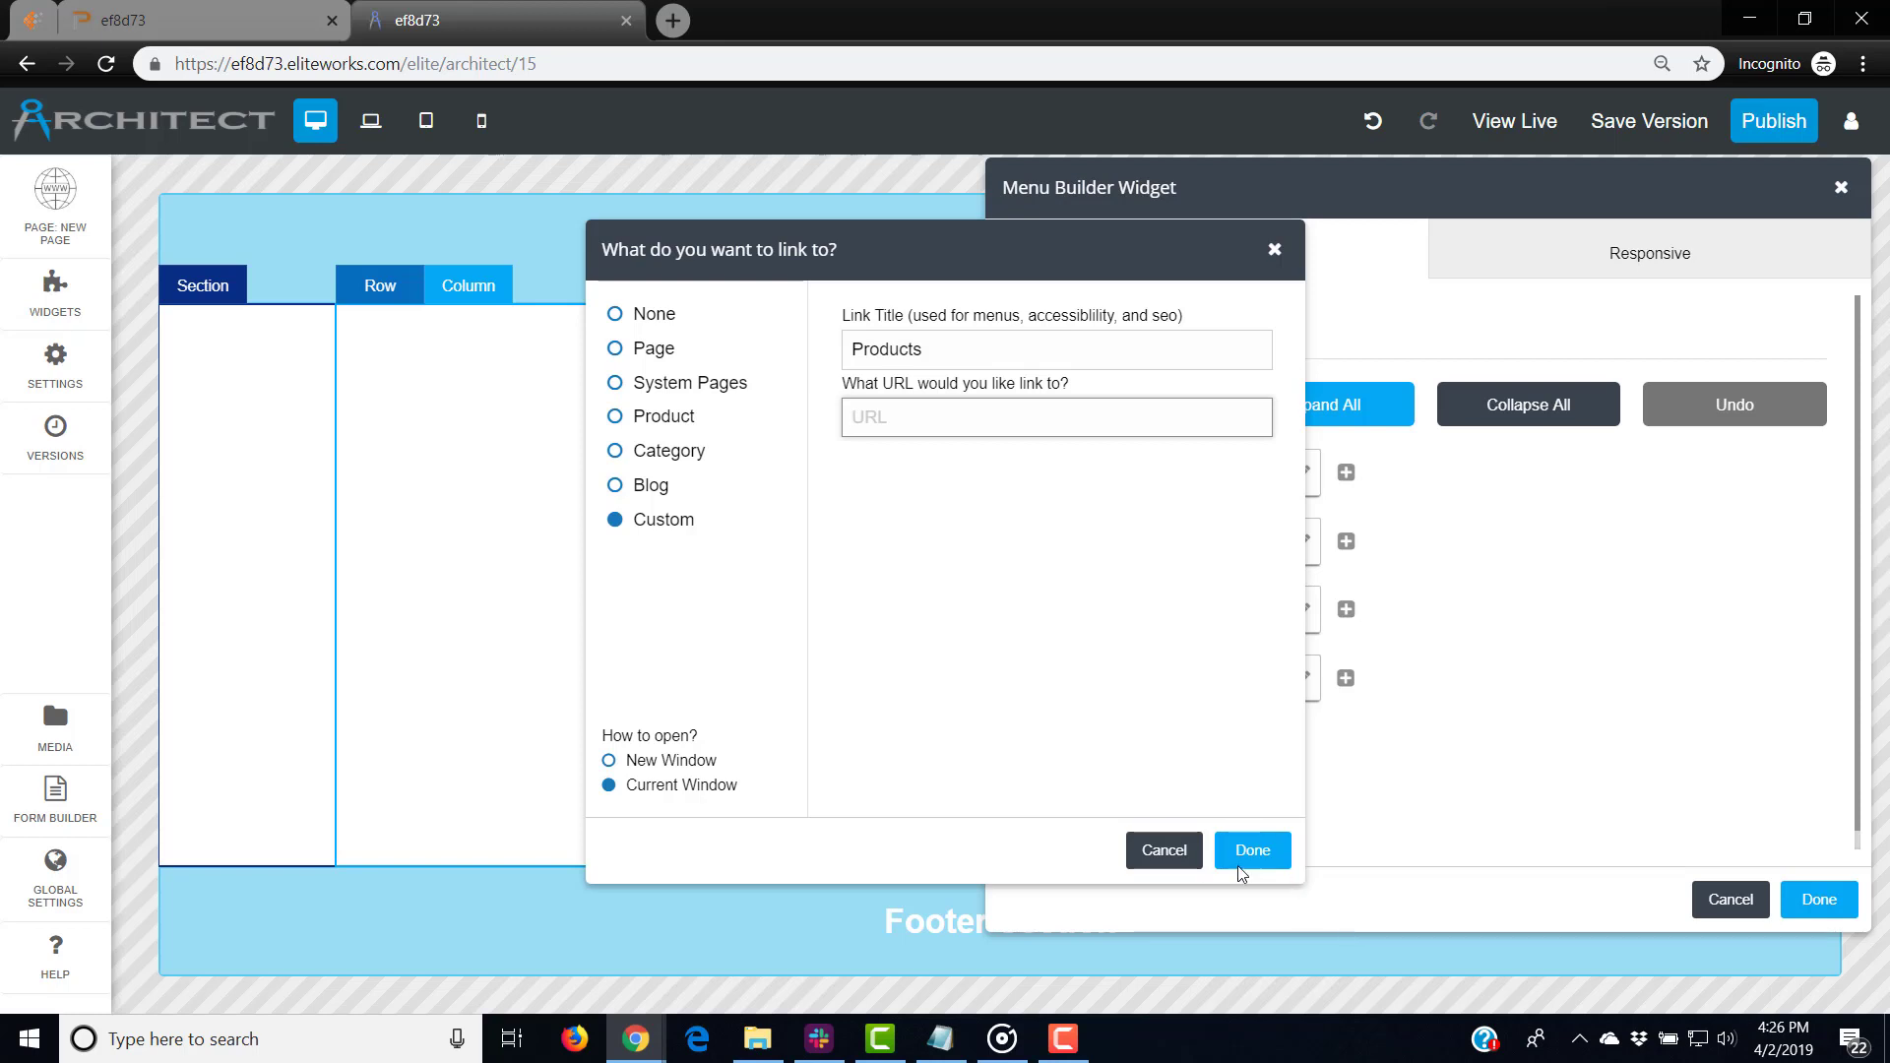
{"action": "left_click", "coordinate": [1152, 849]}
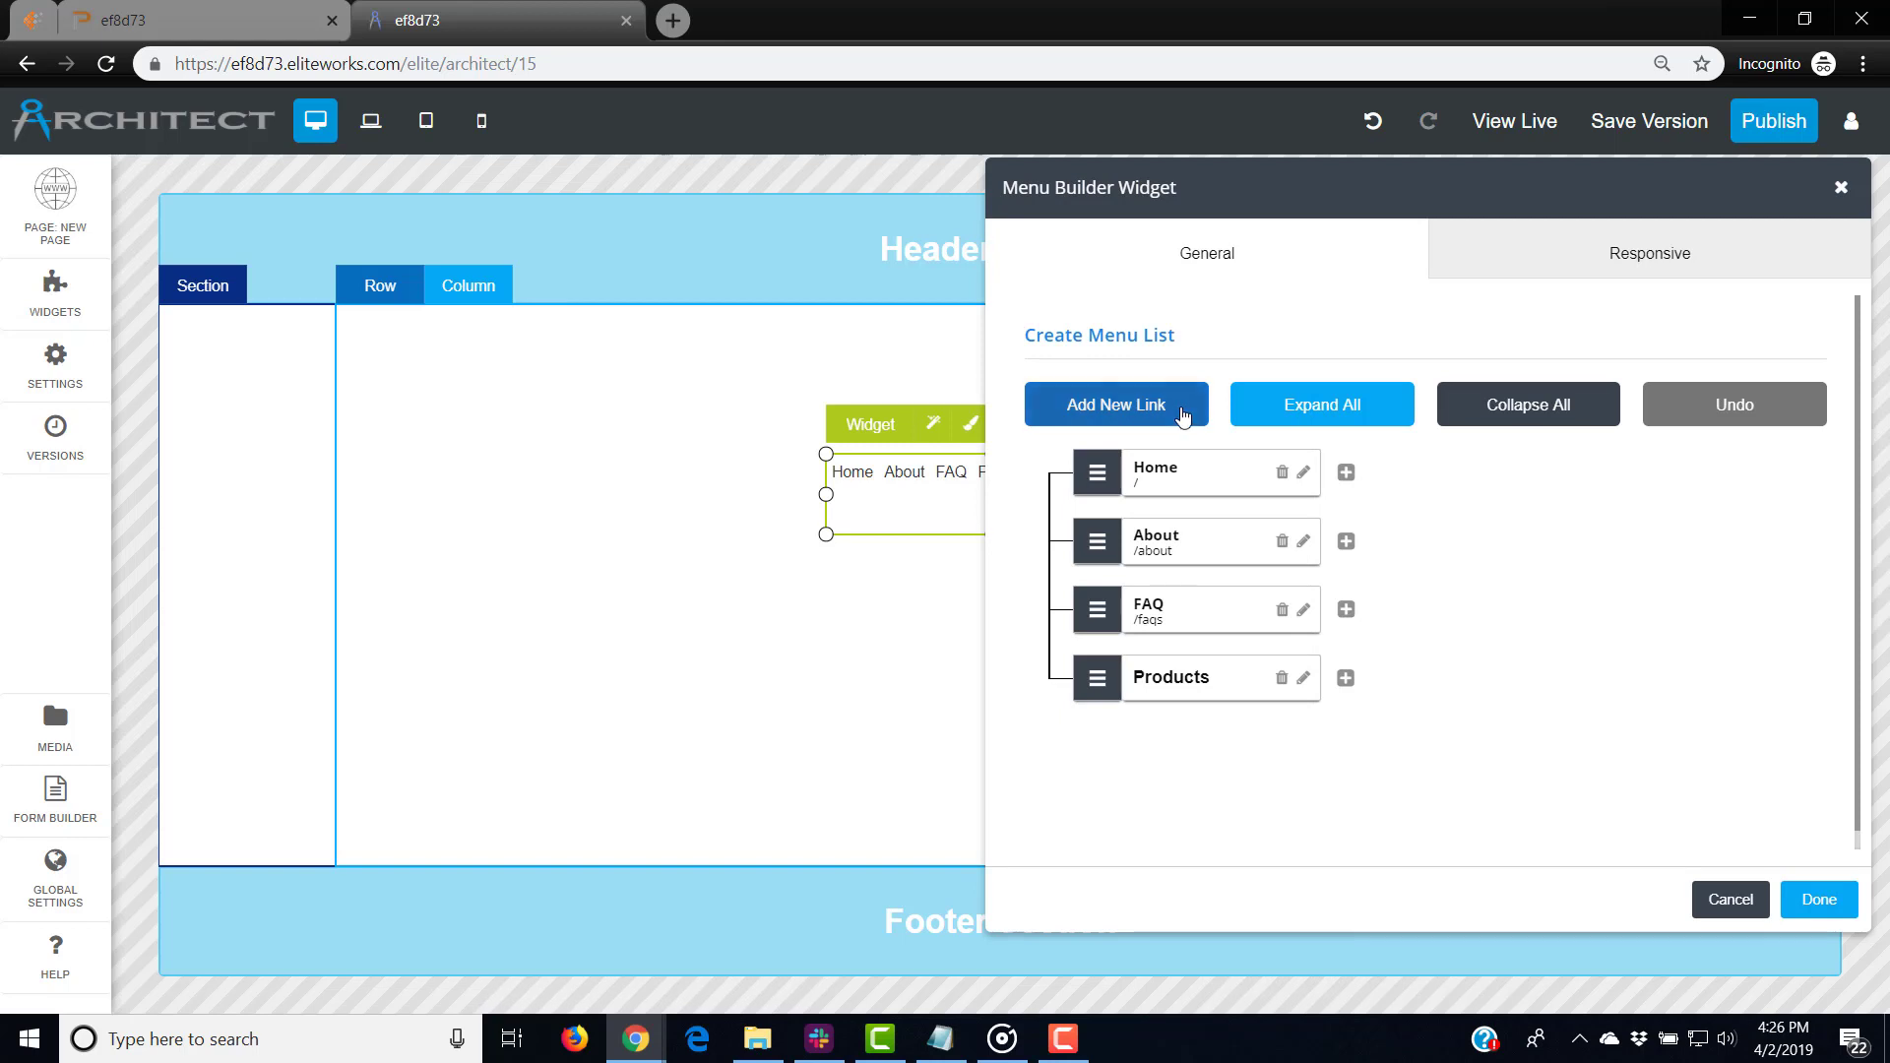
Step: Add a menu link of type Product pointing to Product 1, without a link title
{"action": "left_click", "coordinate": [1066, 404]}
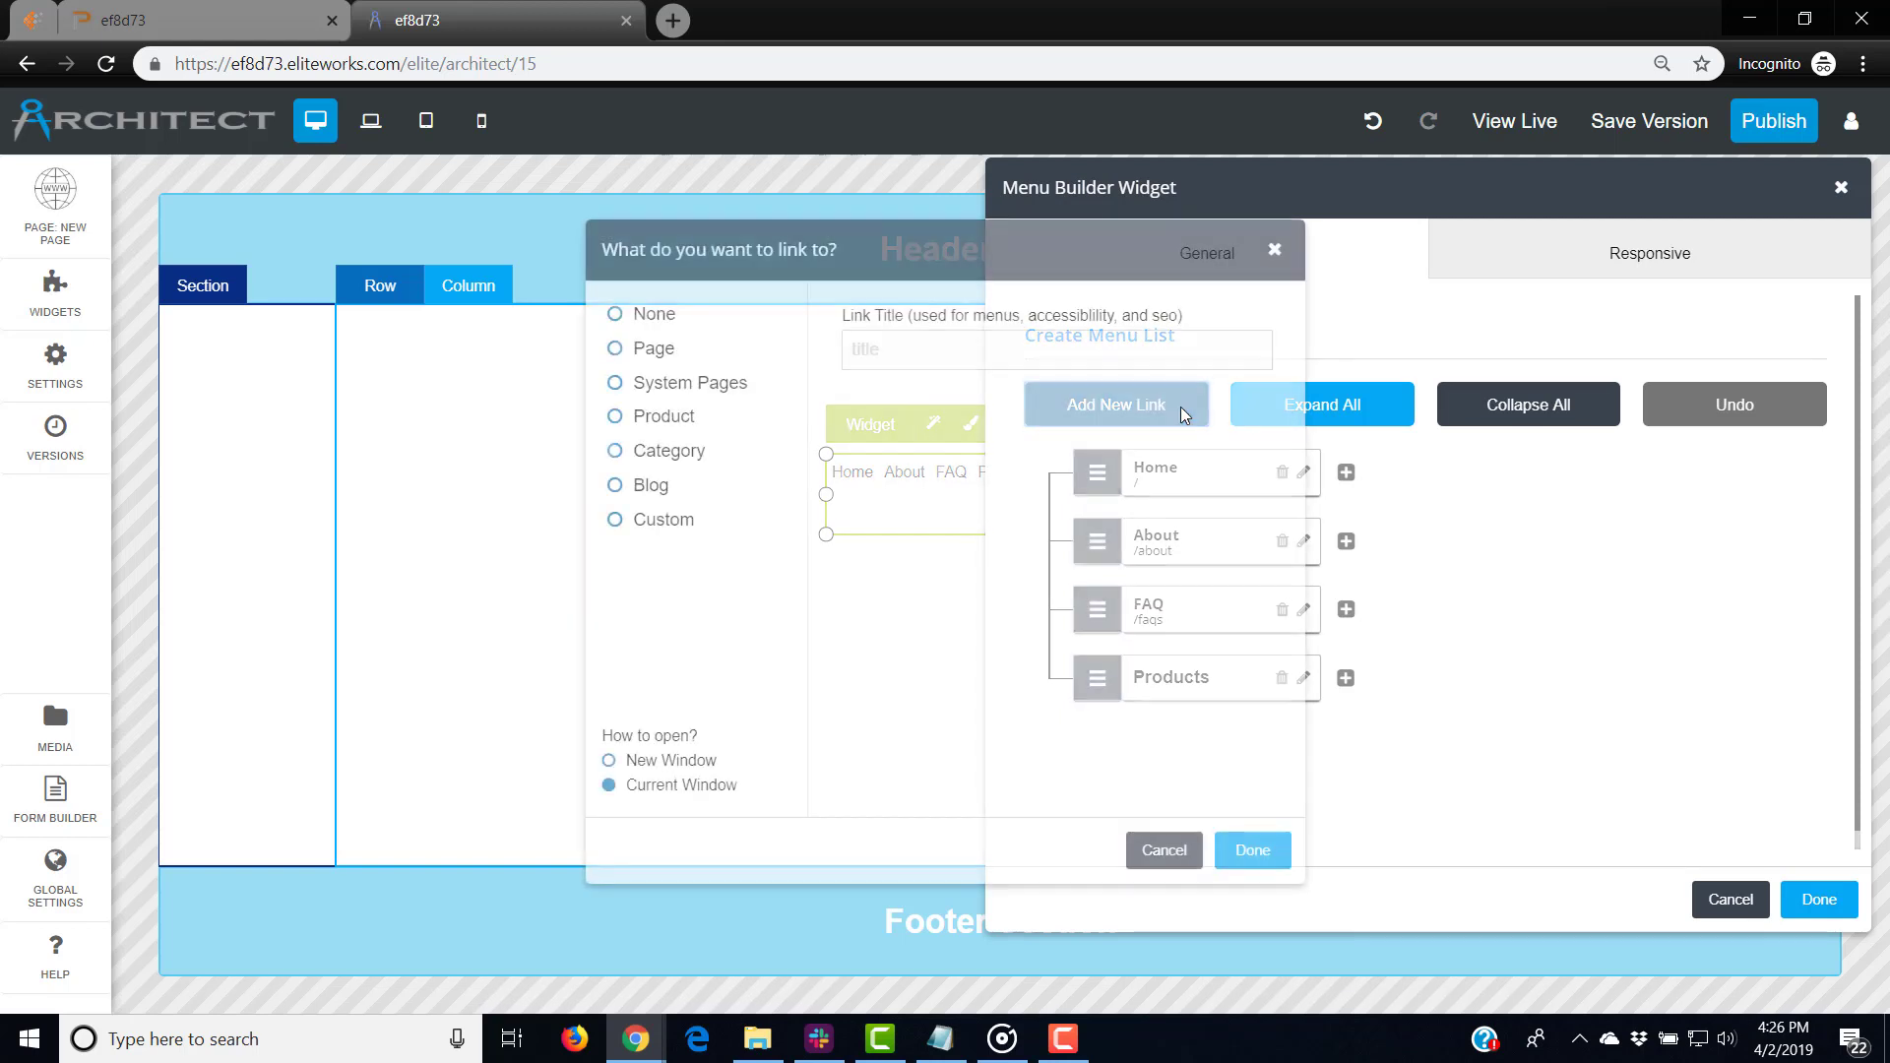
{"action": "left_click", "coordinate": [637, 417]}
{"action": "left_click", "coordinate": [1251, 425]}
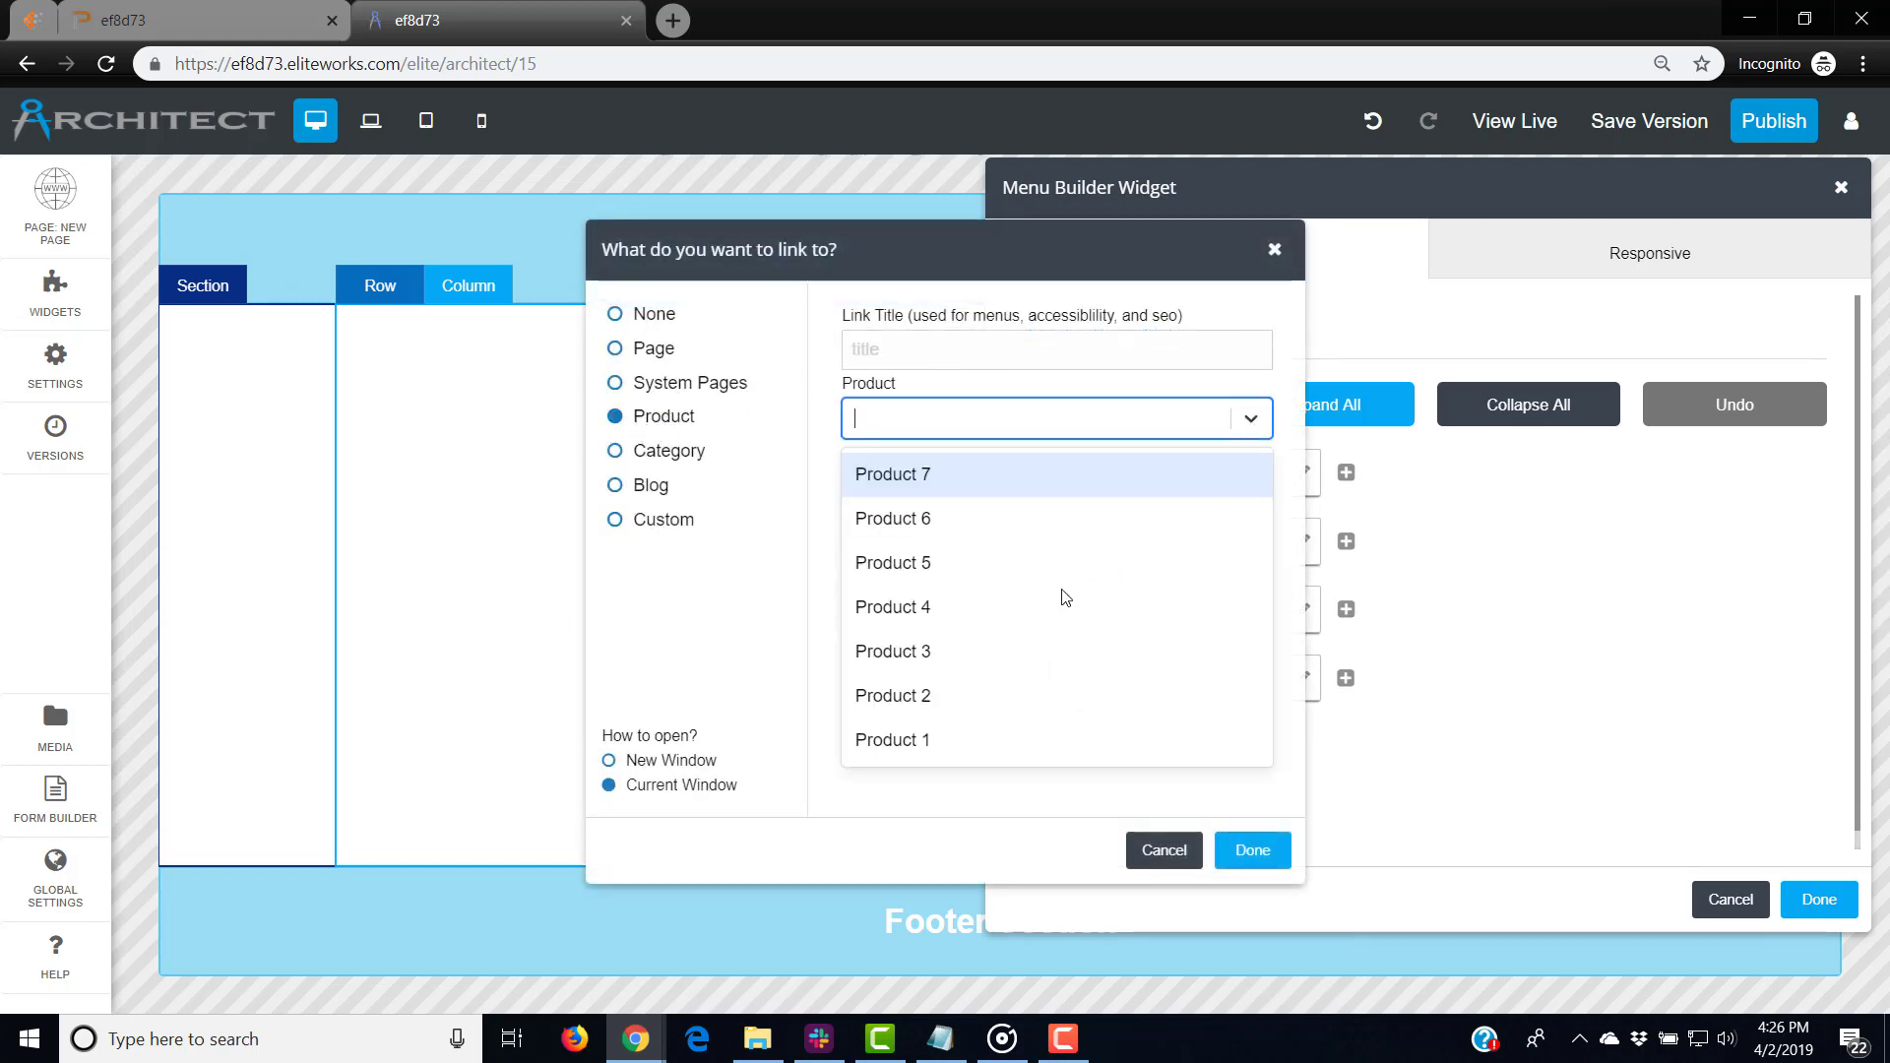
{"action": "left_click", "coordinate": [928, 738]}
{"action": "left_click", "coordinate": [1251, 852]}
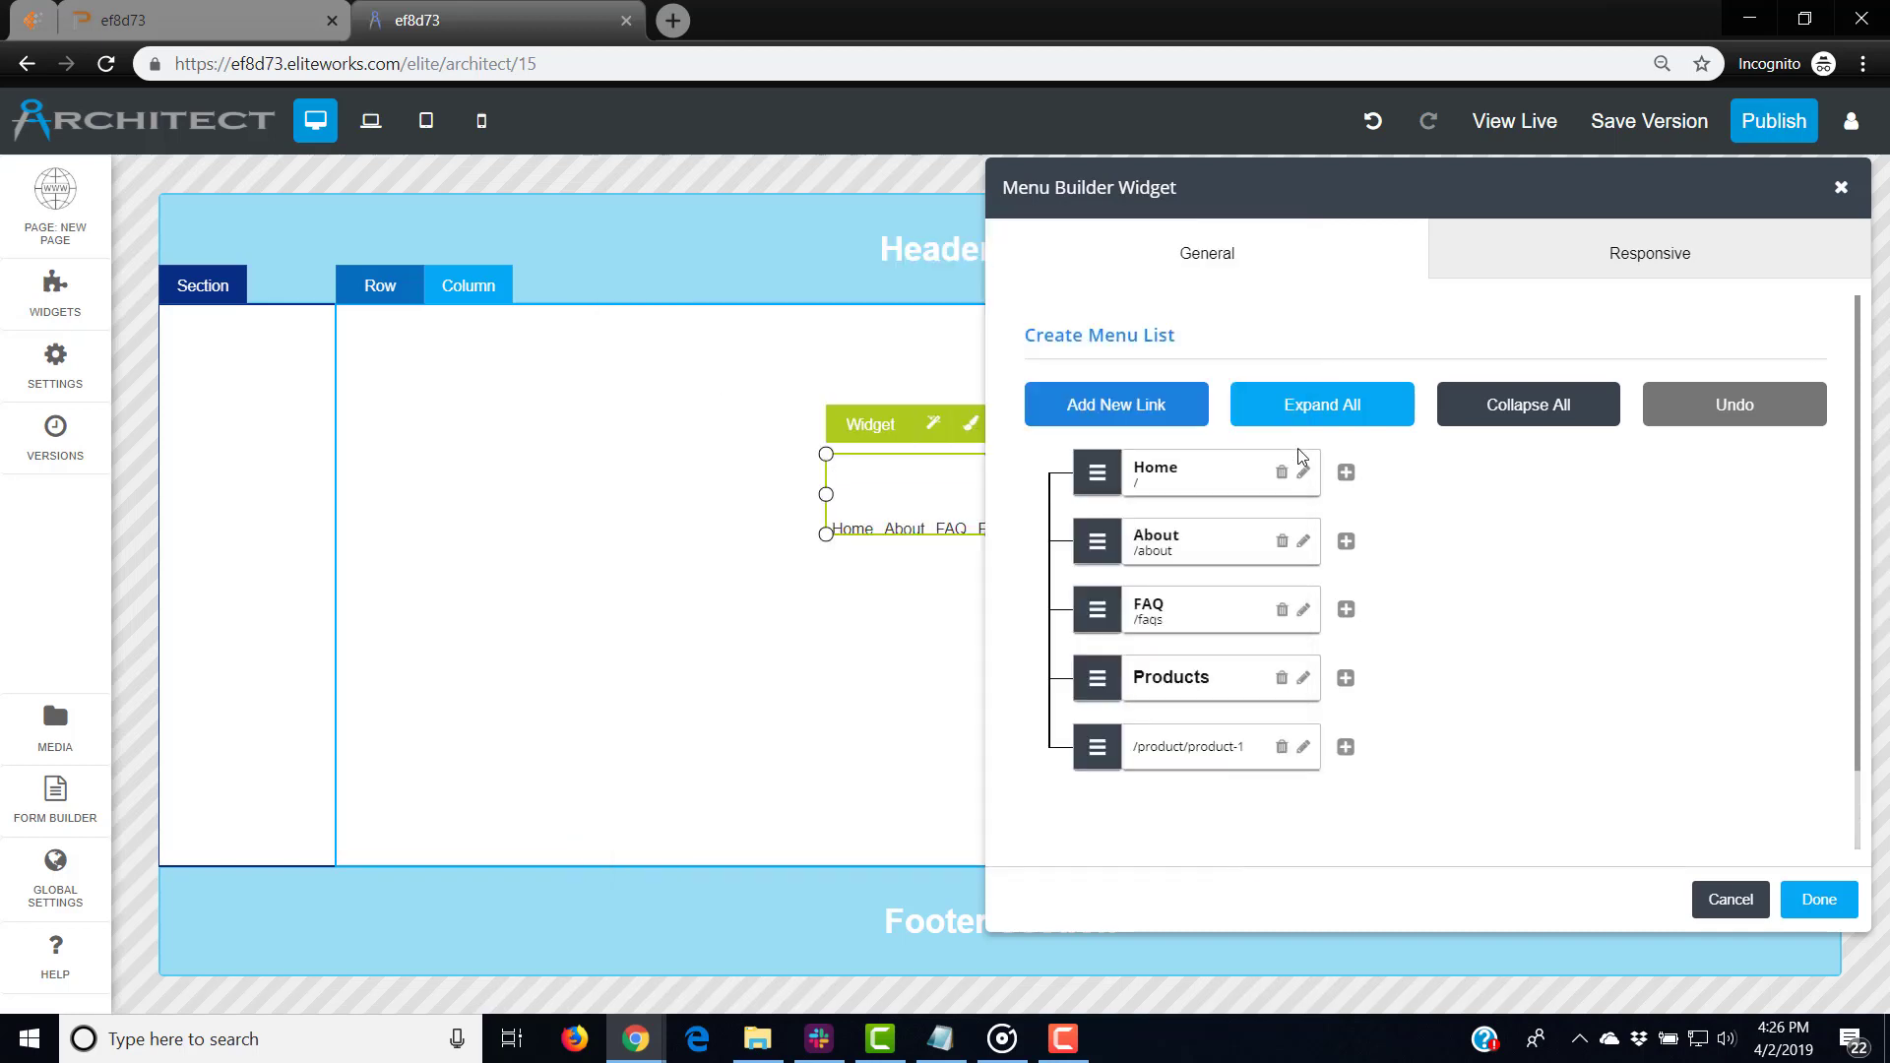
Step: Add a menu link of type Product pointing to Product 2, without a link title
{"action": "left_click", "coordinate": [1139, 407]}
{"action": "left_click", "coordinate": [612, 417]}
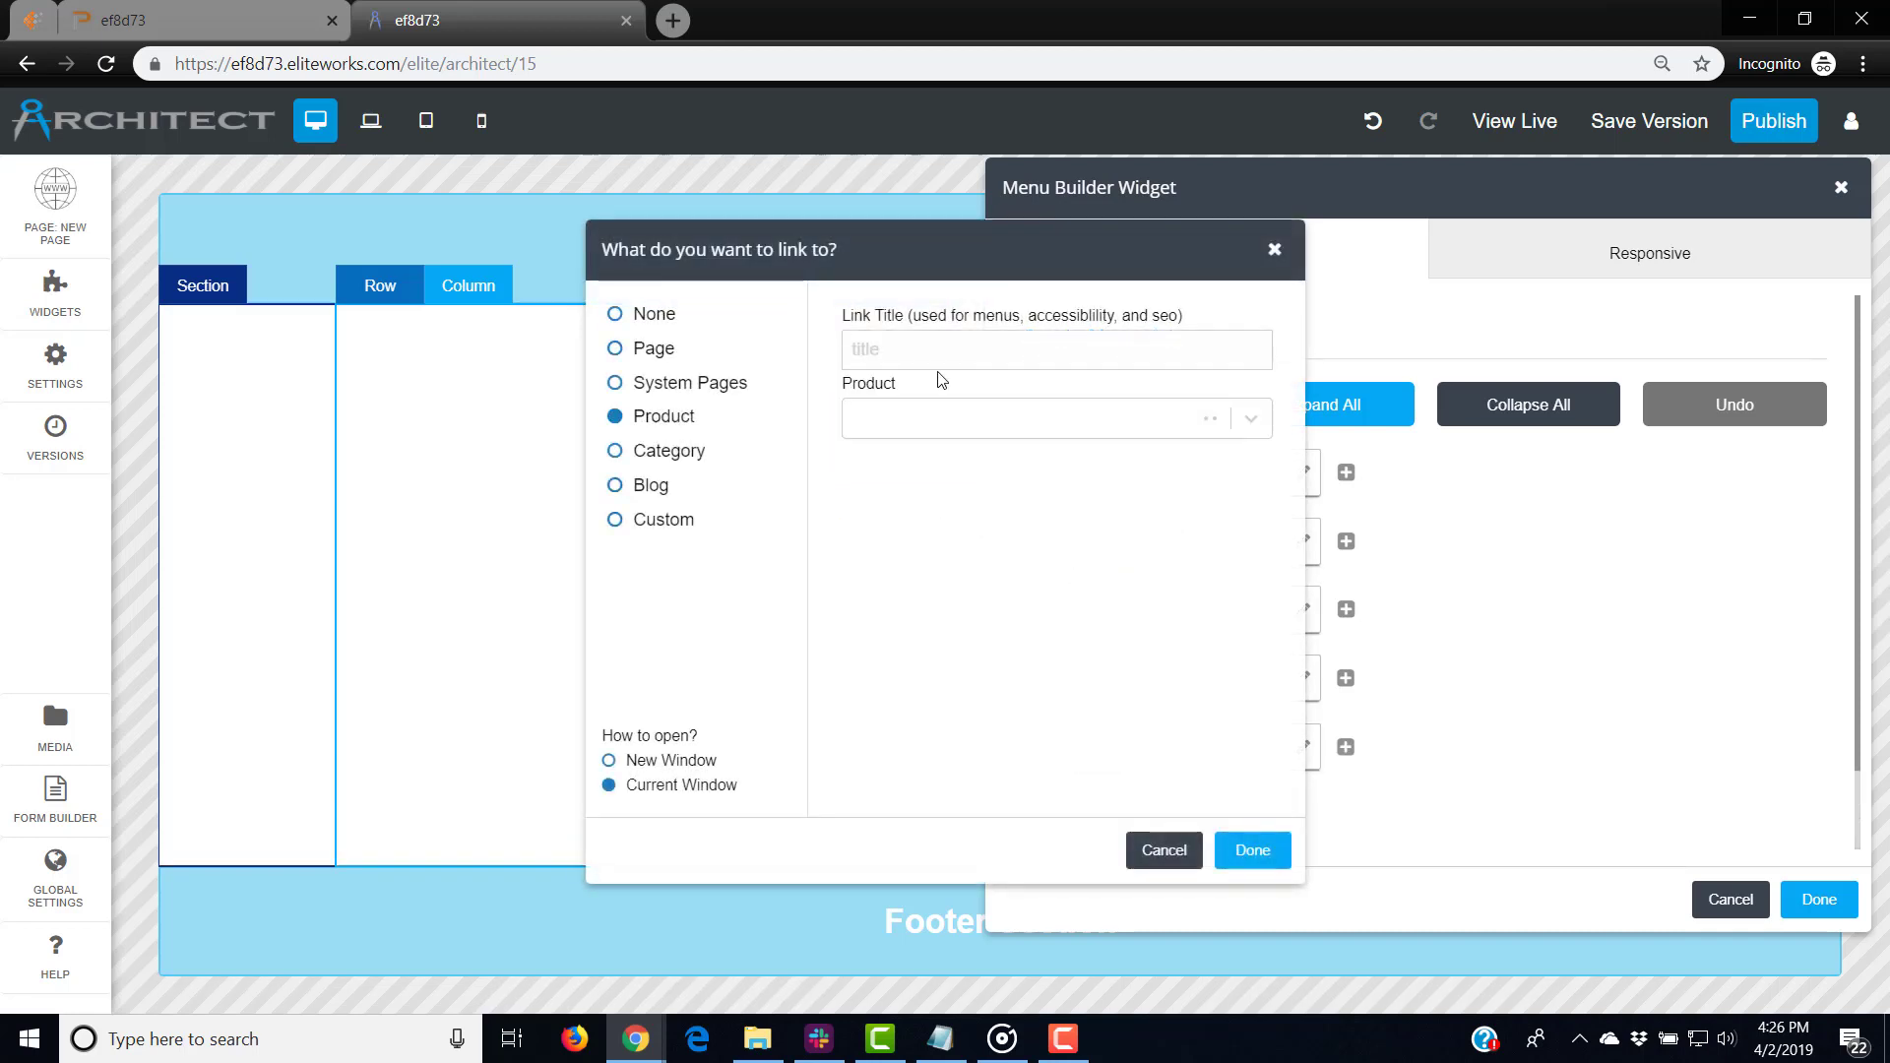
{"action": "left_click", "coordinate": [1038, 424]}
{"action": "left_click", "coordinate": [971, 708]}
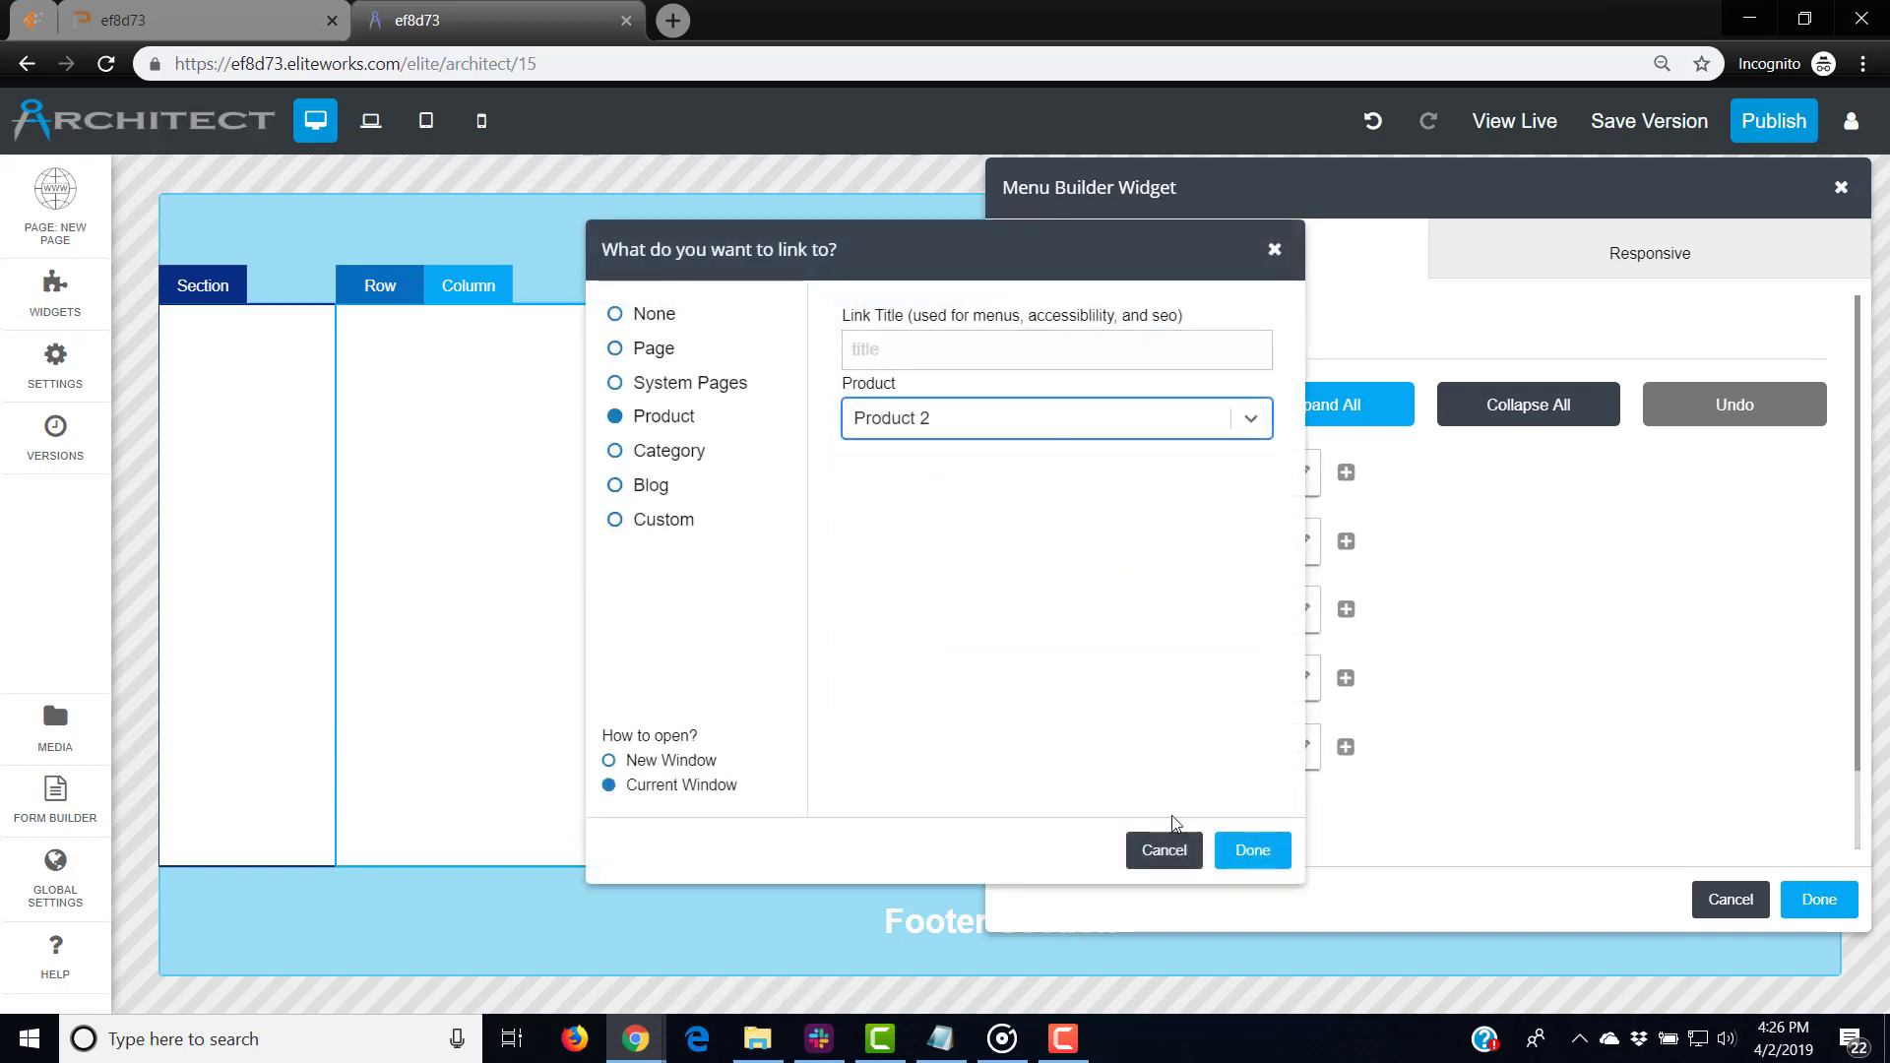
{"action": "left_click", "coordinate": [1252, 851]}
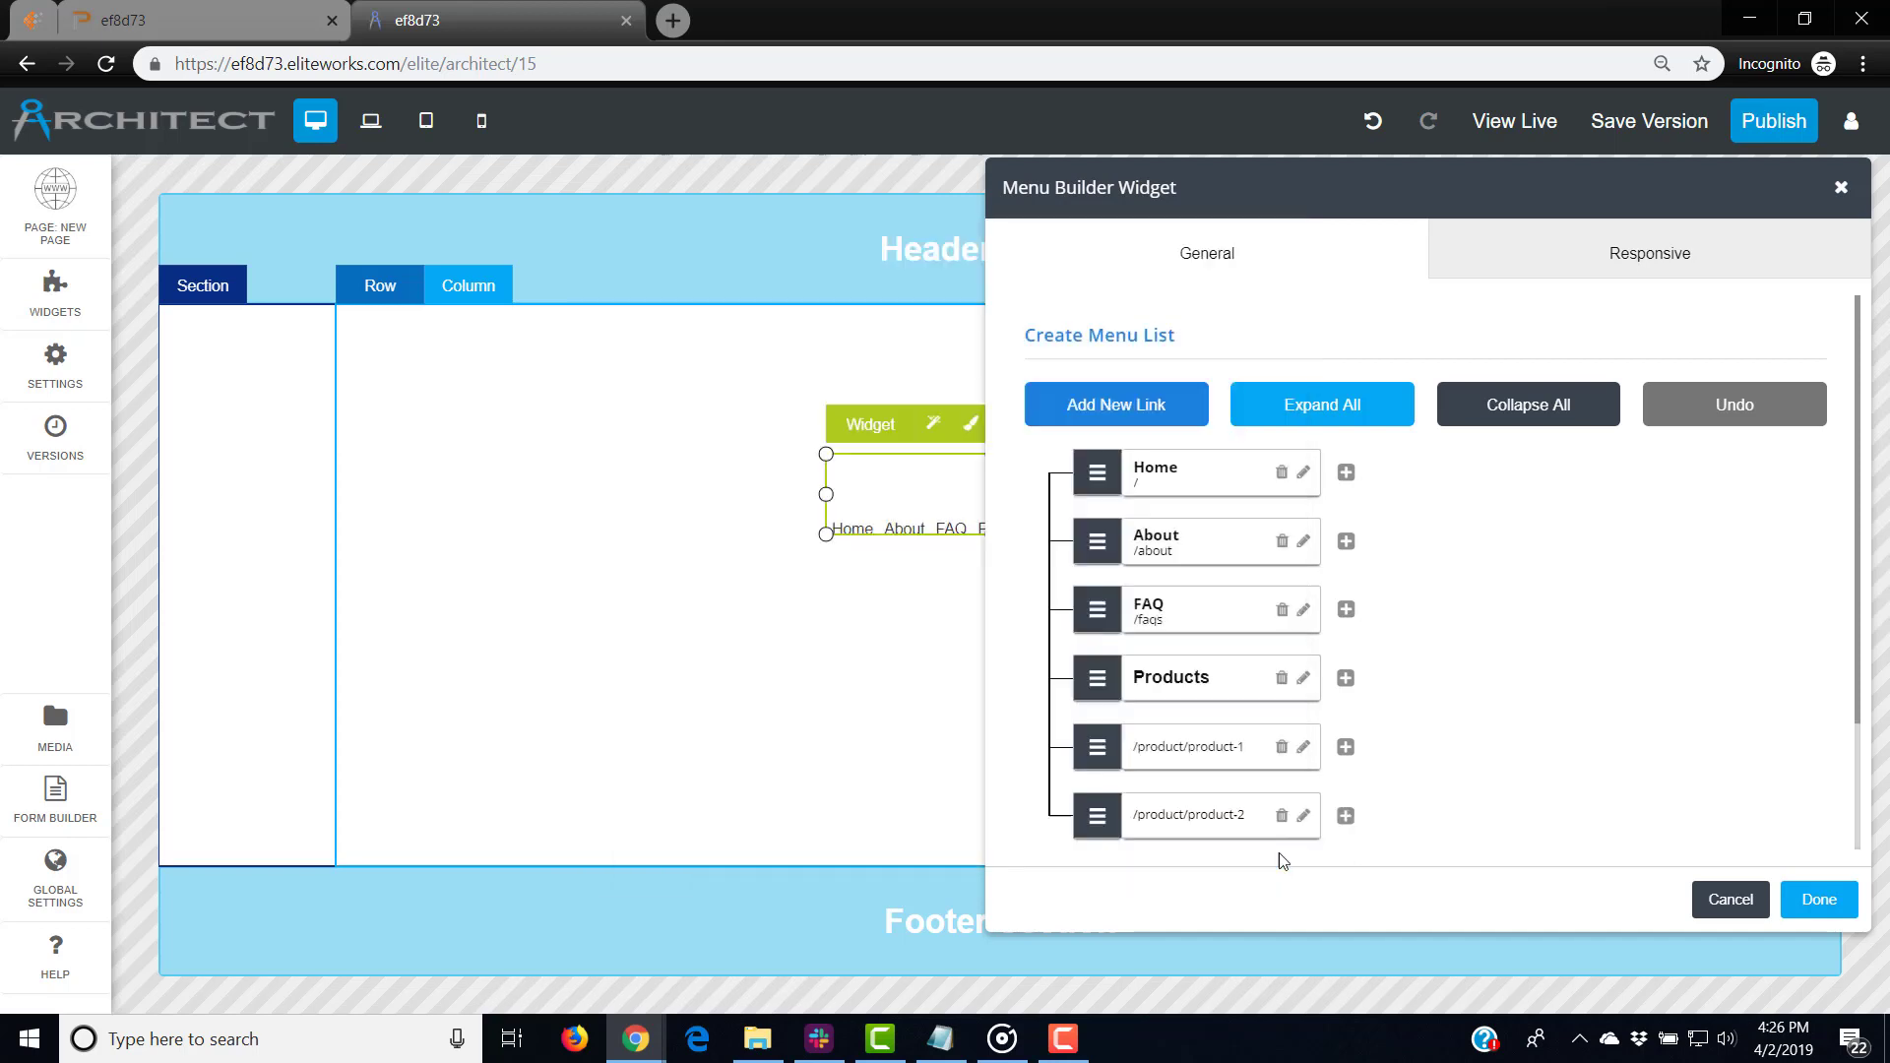
Step: Add a menu link of type Product pointing to Product 3, with the link title "Product 3"
{"action": "left_click", "coordinate": [1142, 406]}
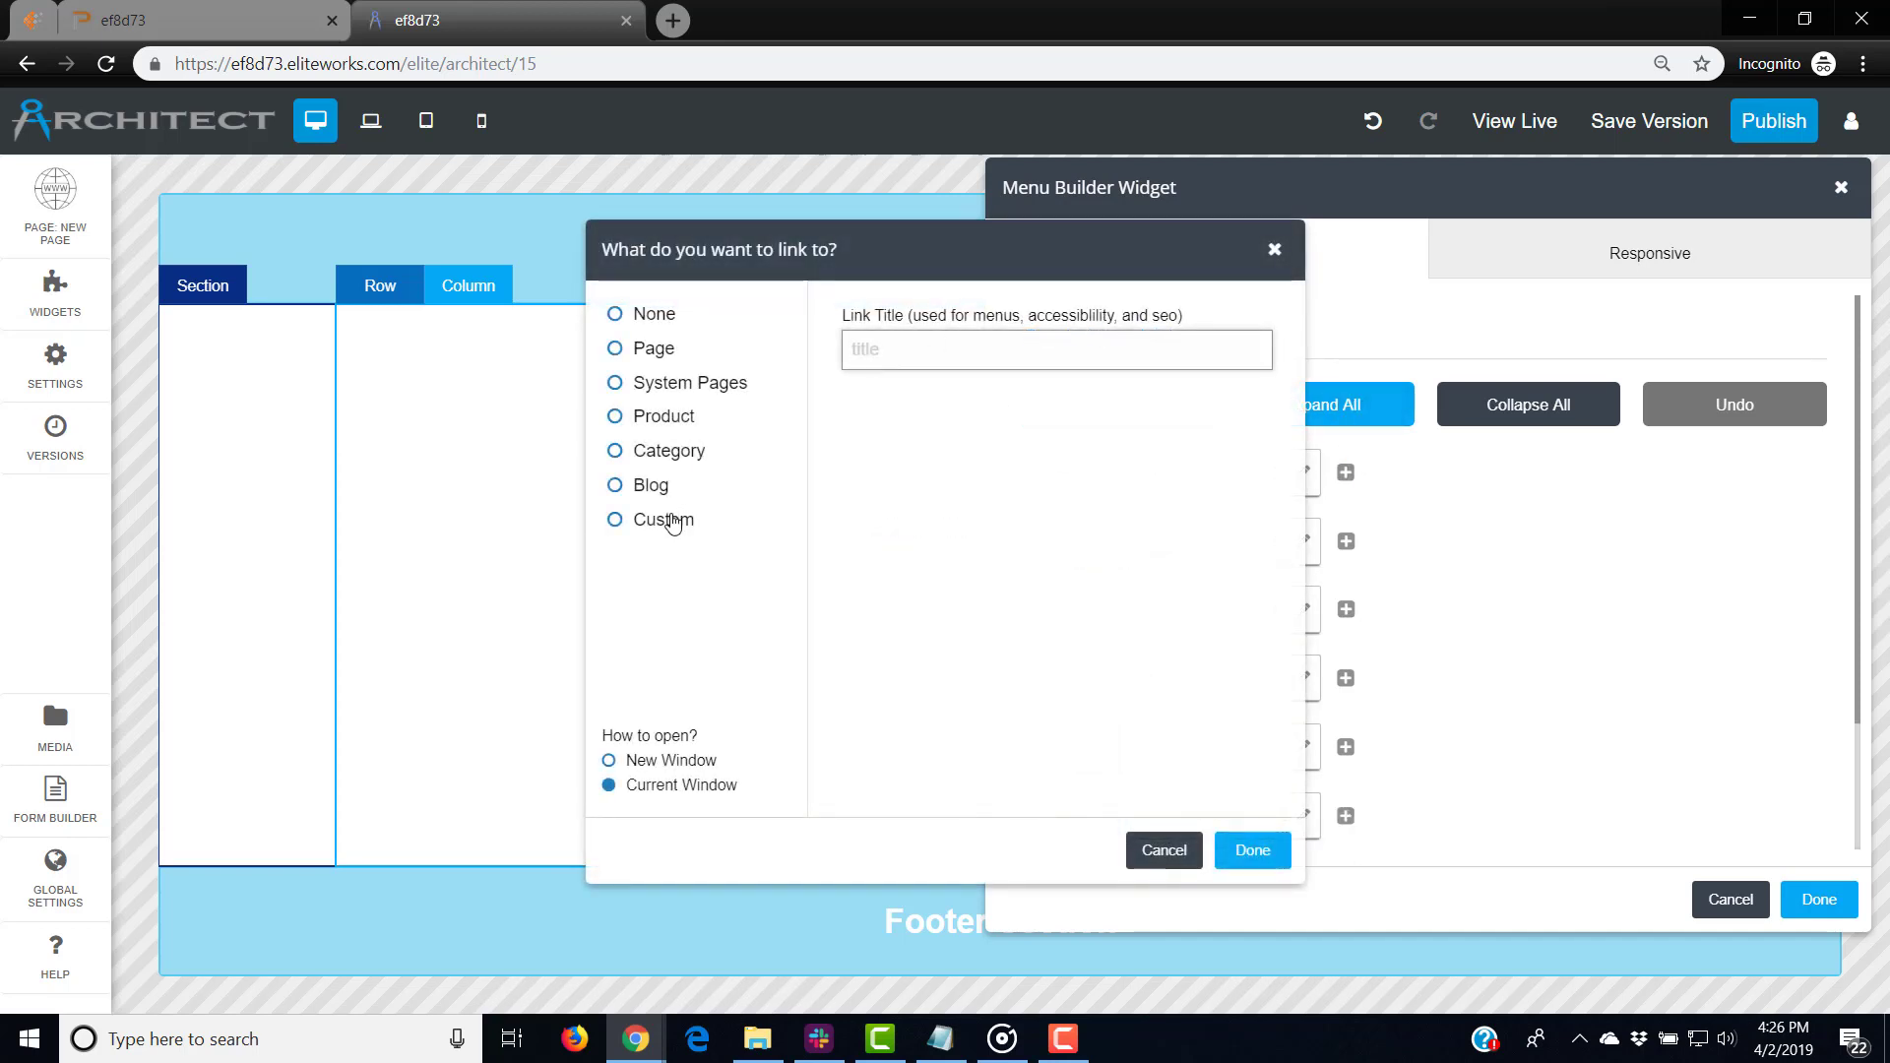
{"action": "left_click", "coordinate": [635, 415]}
{"action": "left_click", "coordinate": [1239, 417]}
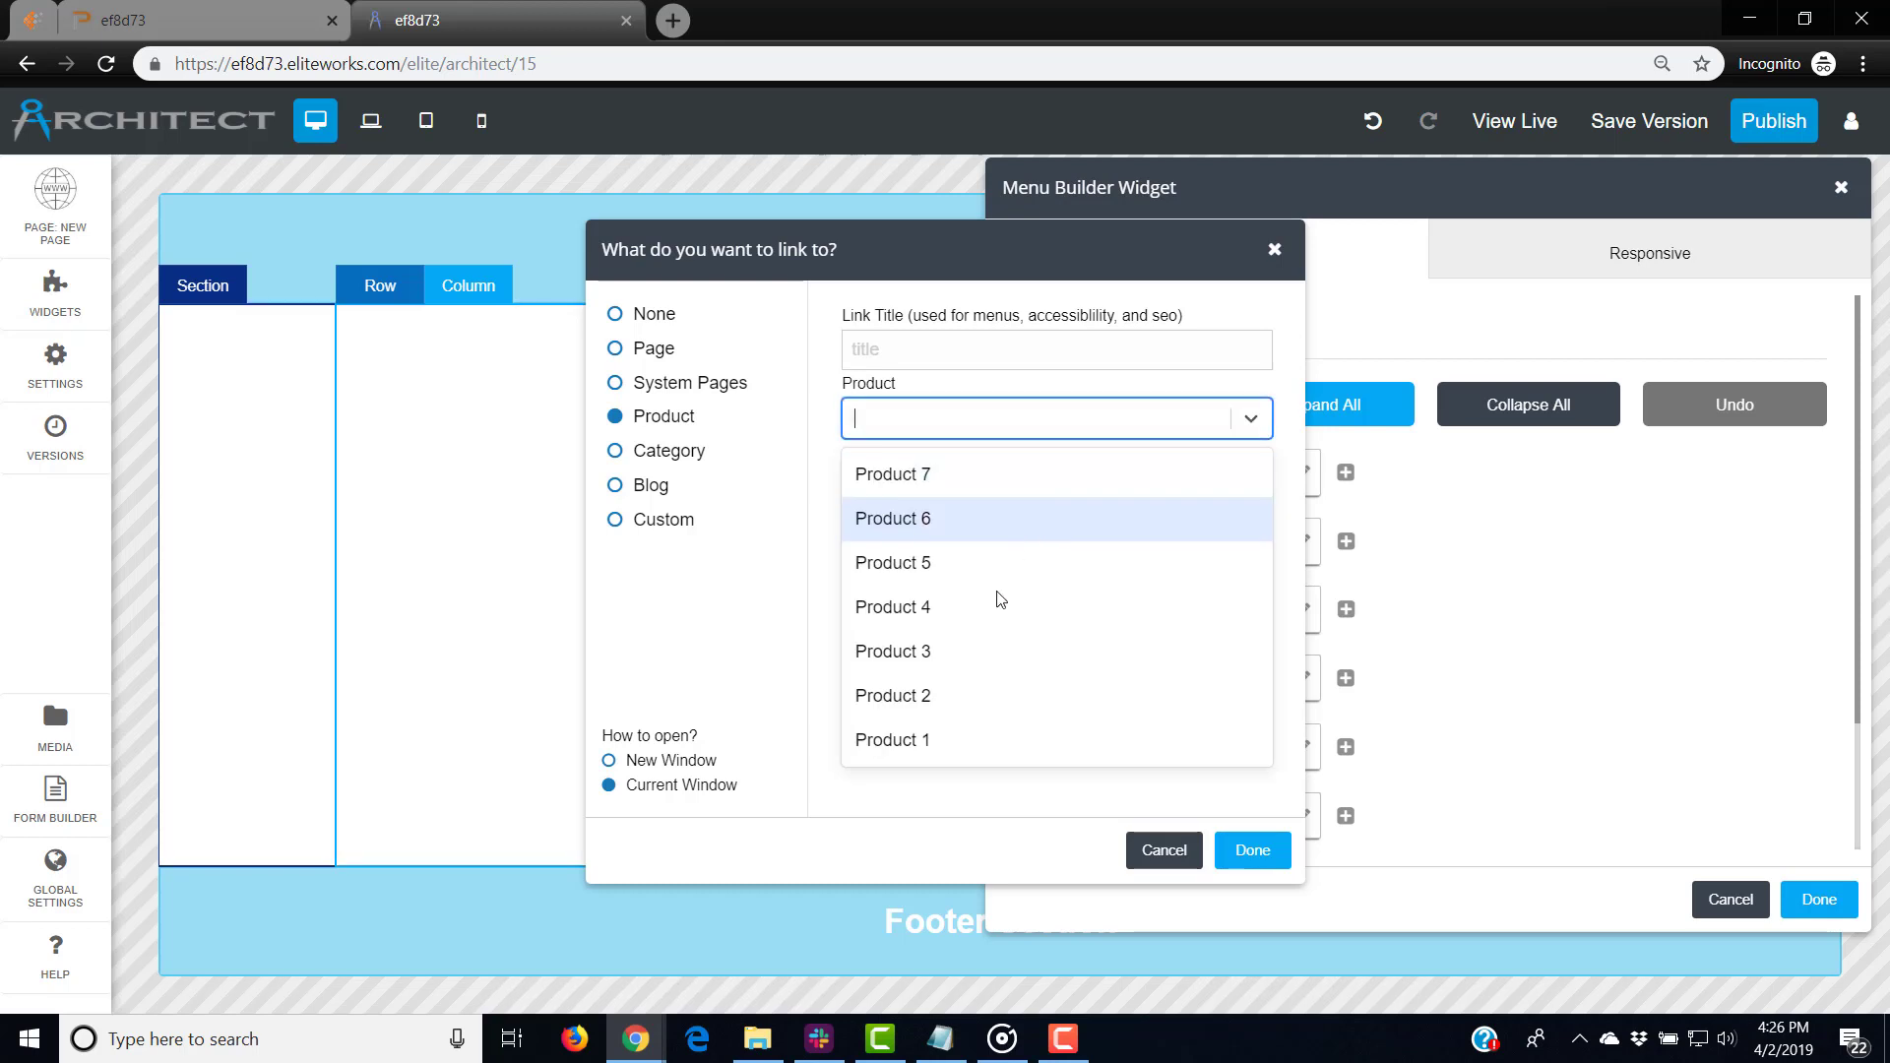
{"action": "left_click", "coordinate": [999, 652]}
{"action": "left_click", "coordinate": [993, 358]}
{"action": "type", "text": "Product 3"}
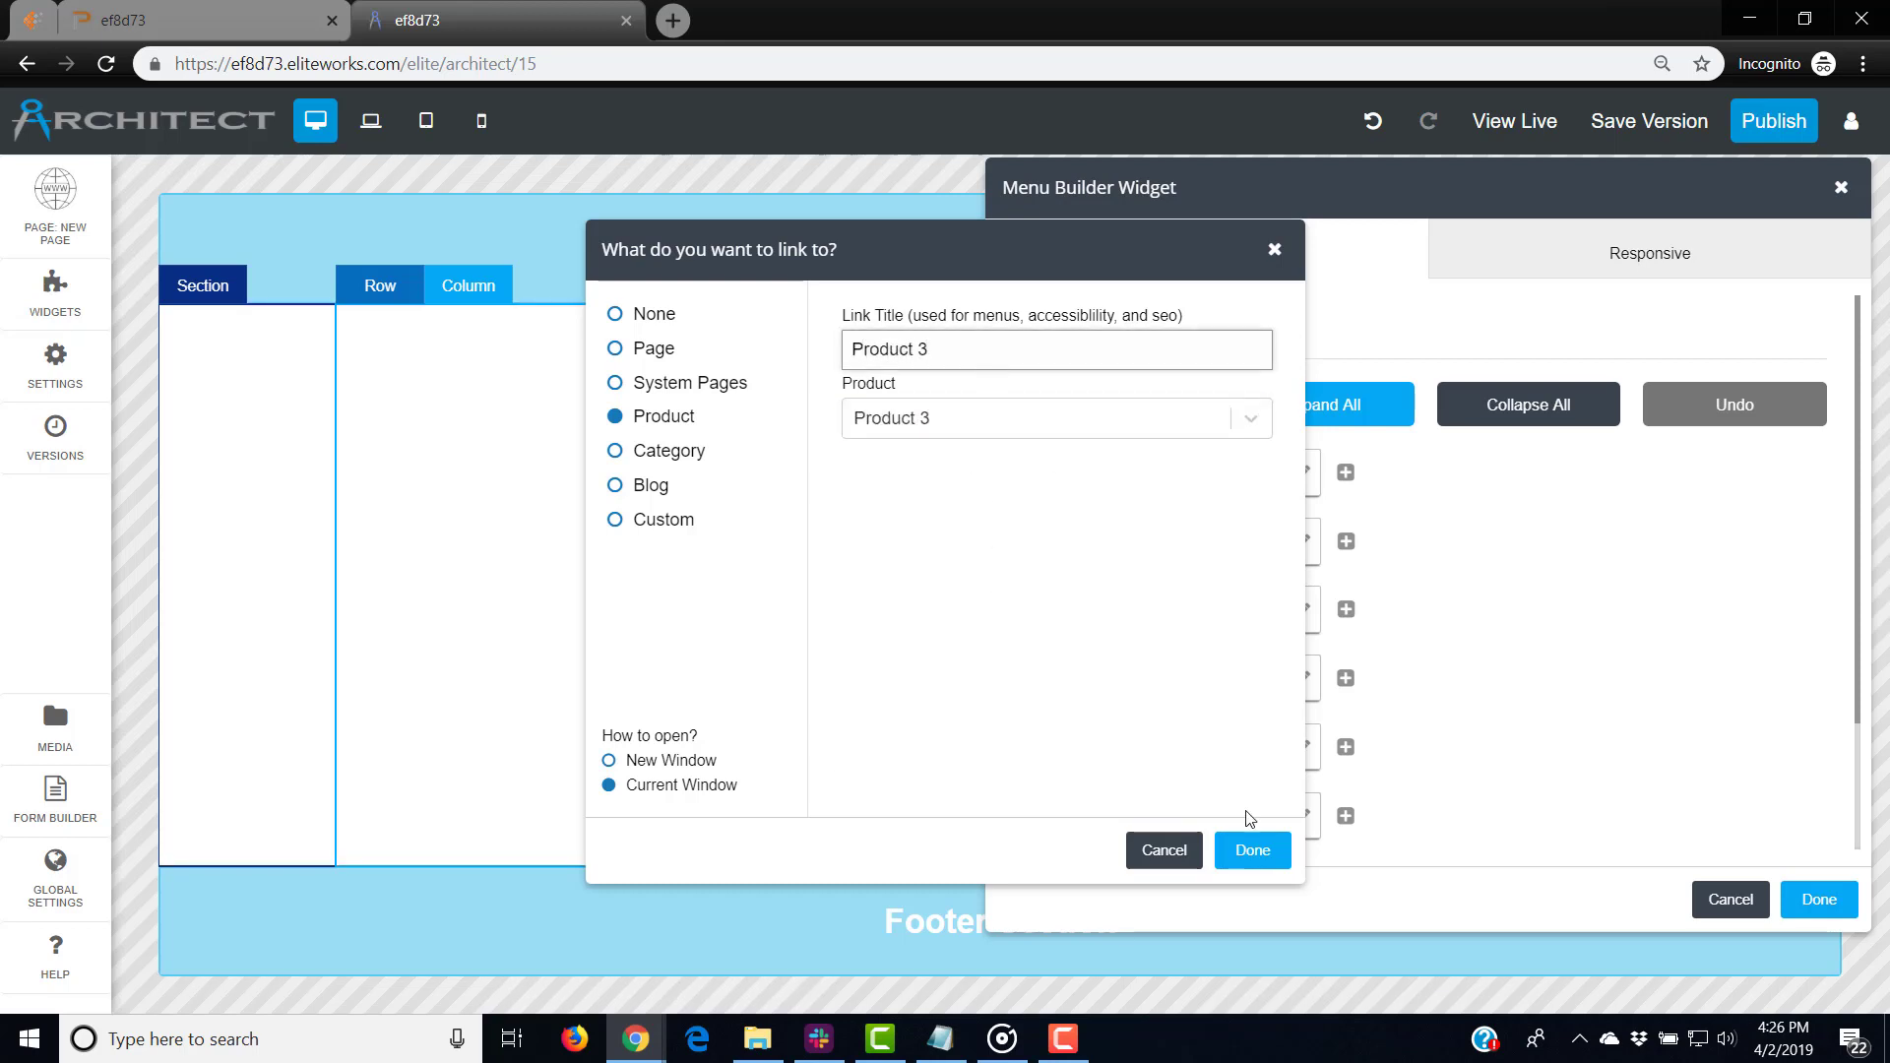
{"action": "left_click", "coordinate": [1260, 855]}
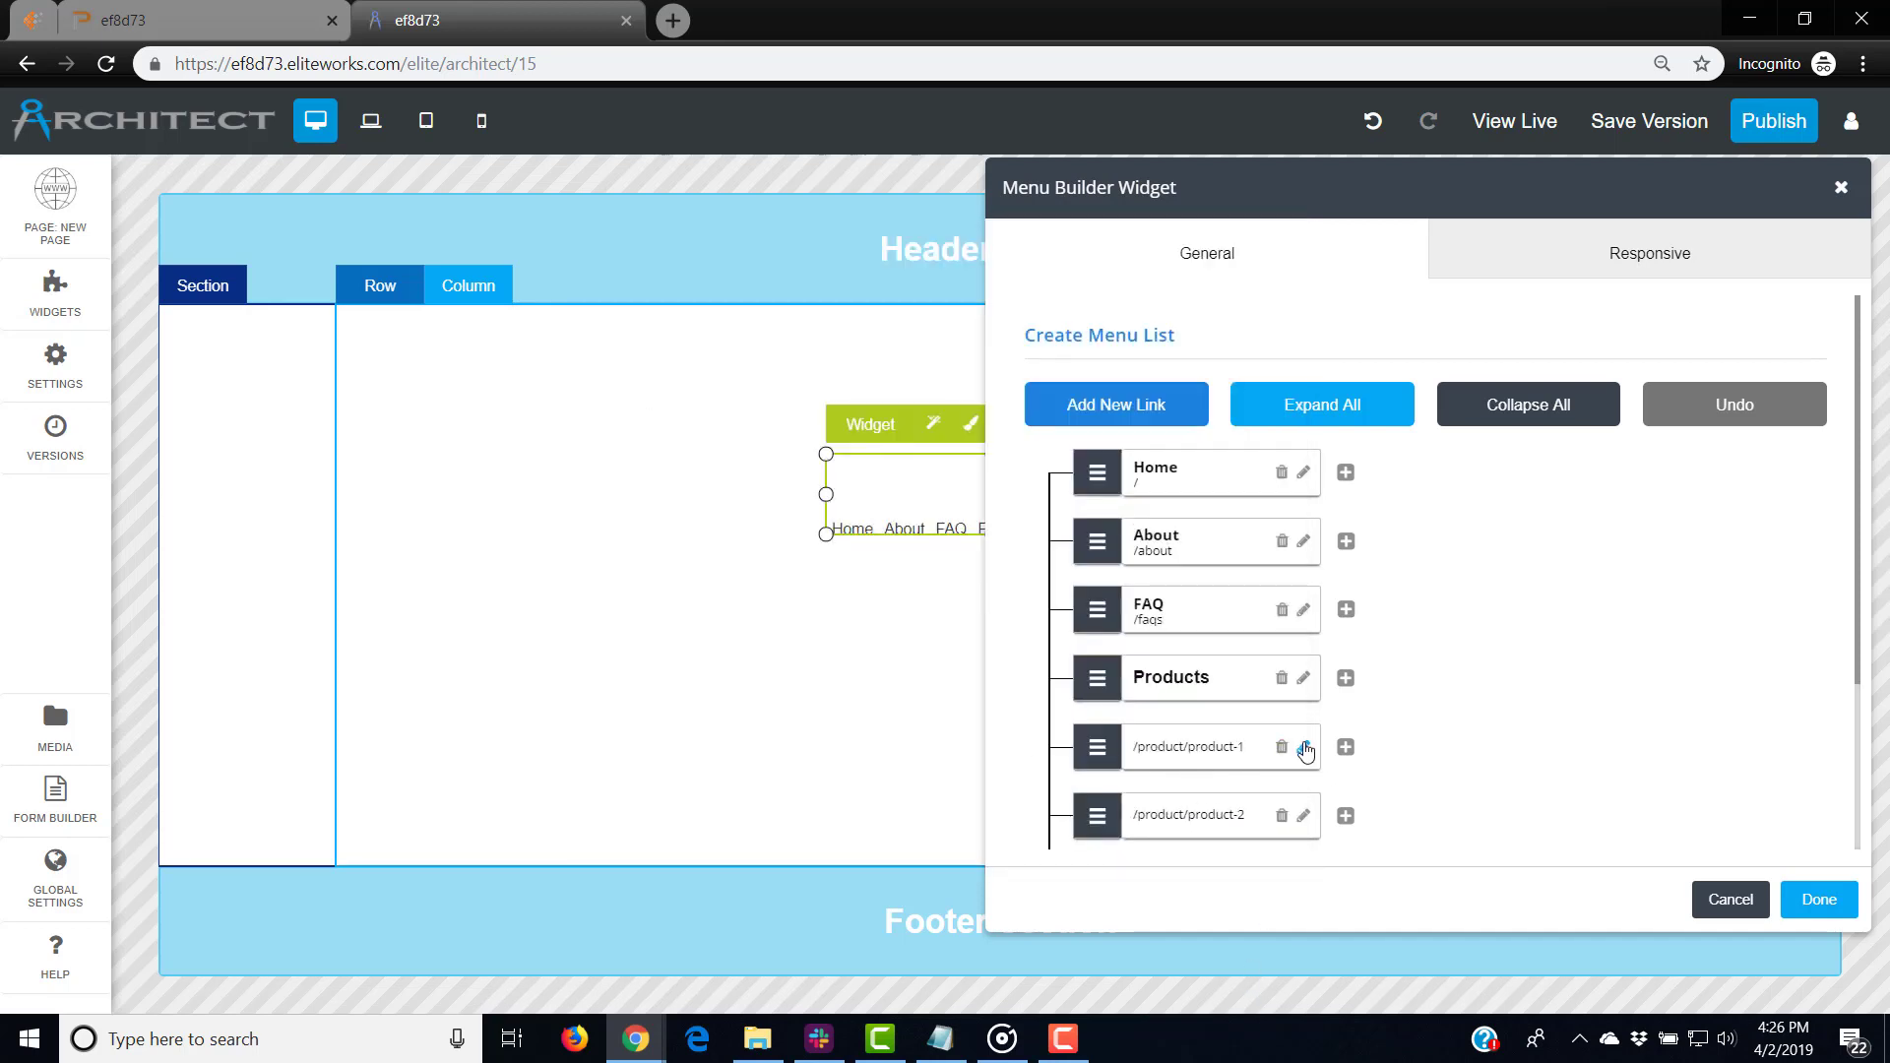
Step: Give the untitled /product/product-2 menu link the title "Product 2"
{"action": "scroll", "coordinate": [1305, 758], "scroll_direction": "down", "scroll_amount": 3}
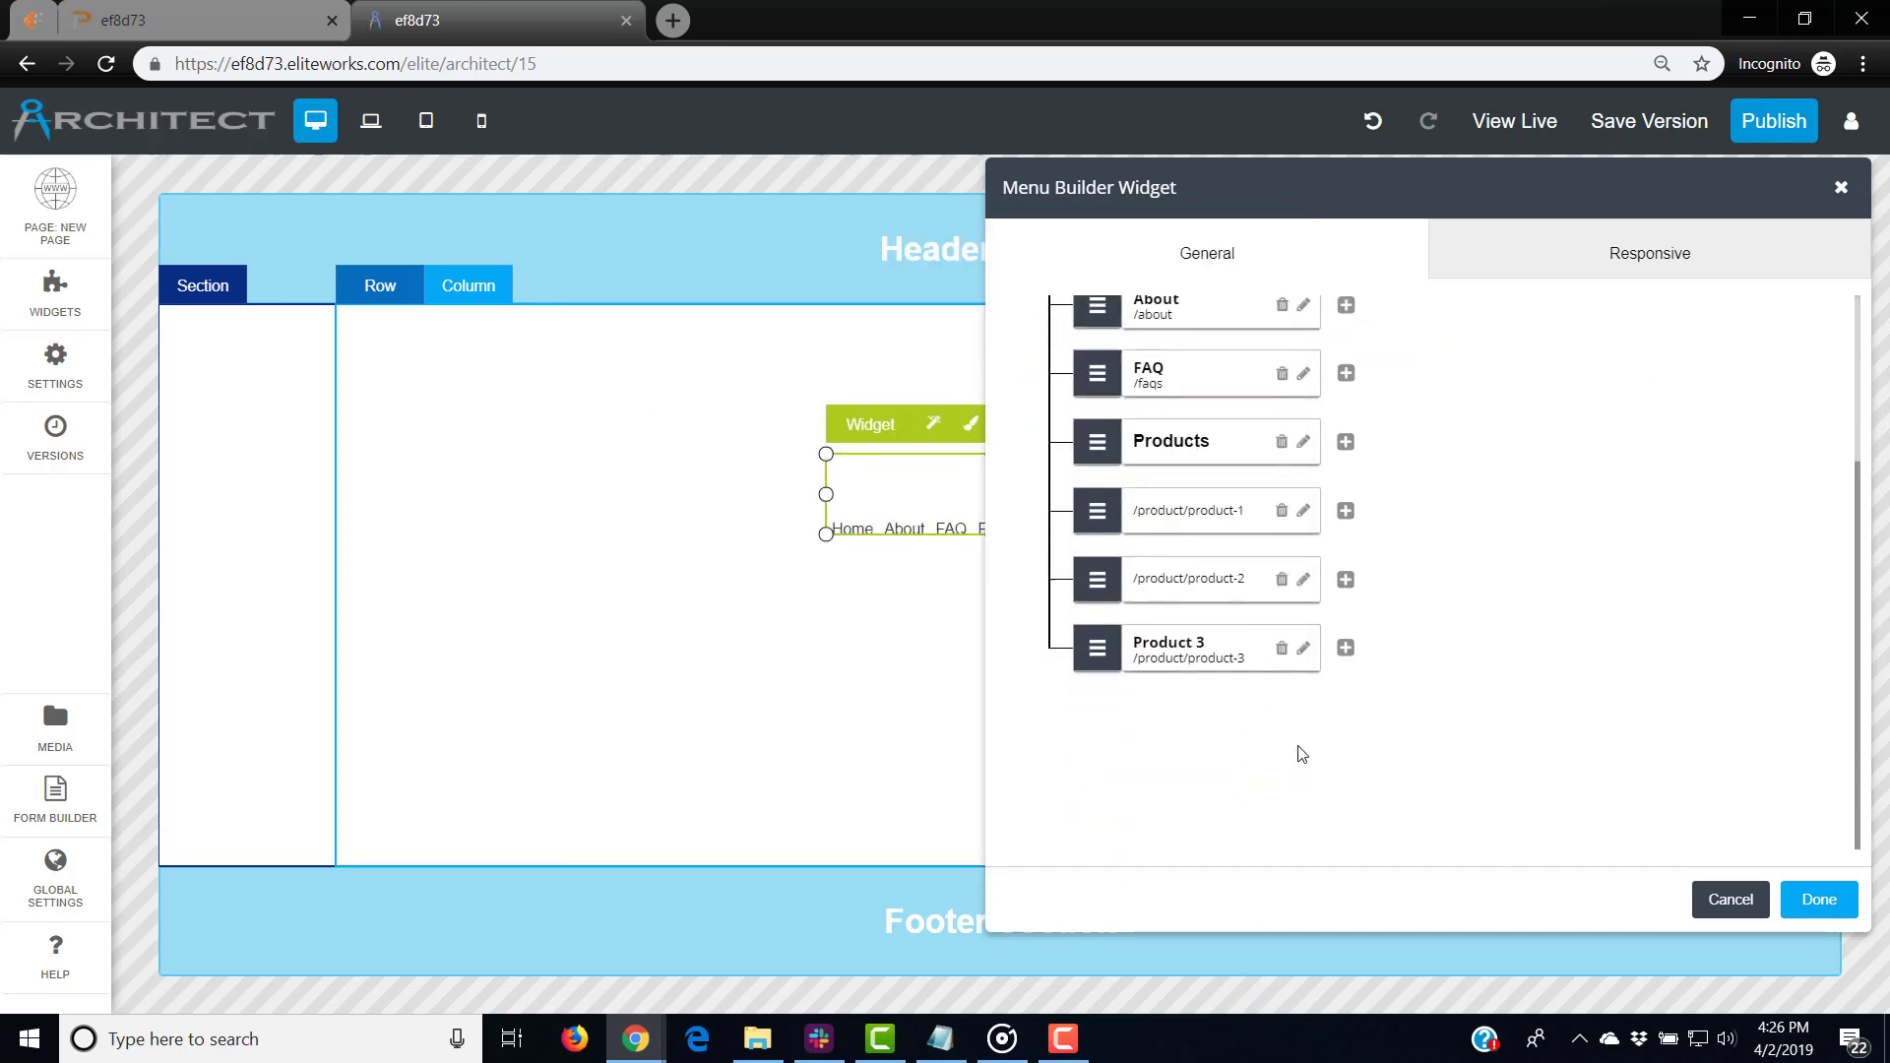
{"action": "left_click", "coordinate": [1305, 580]}
{"action": "left_click", "coordinate": [891, 350]}
{"action": "type", "text": "Pro"}
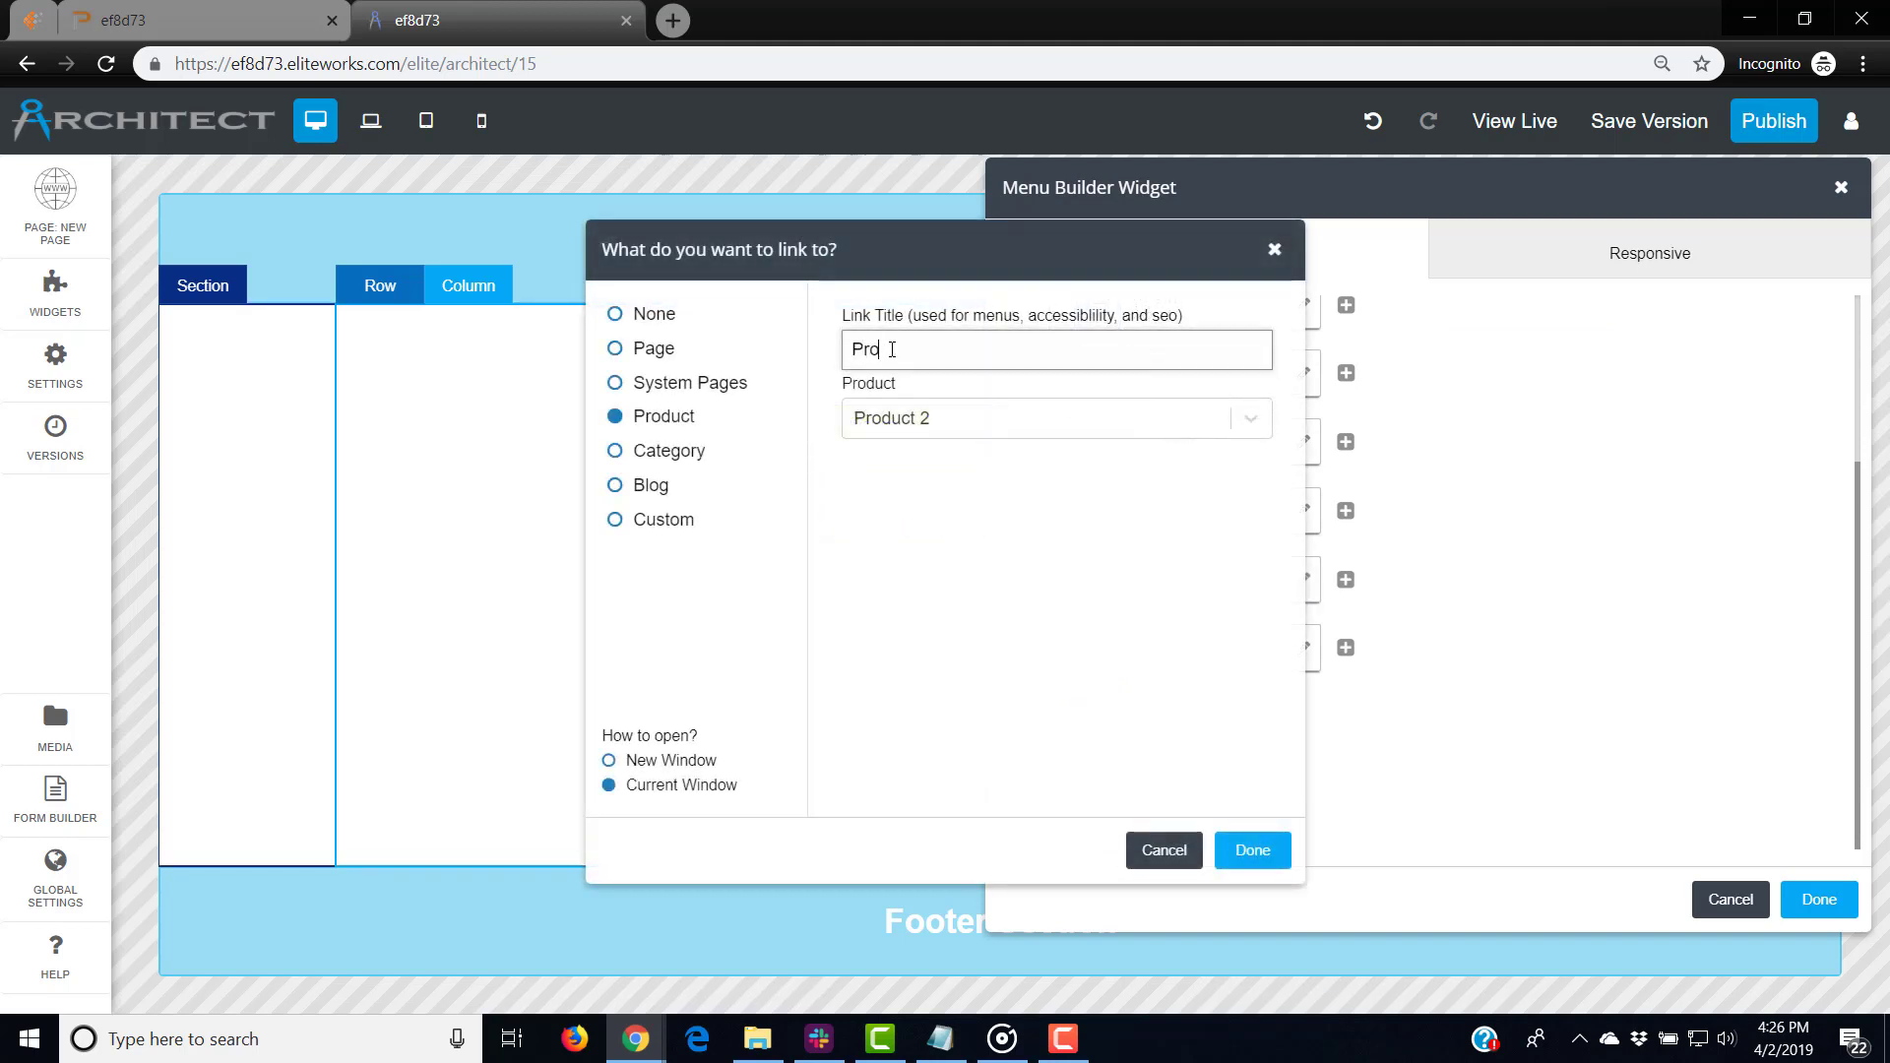
{"action": "type", "text": "duct 2"}
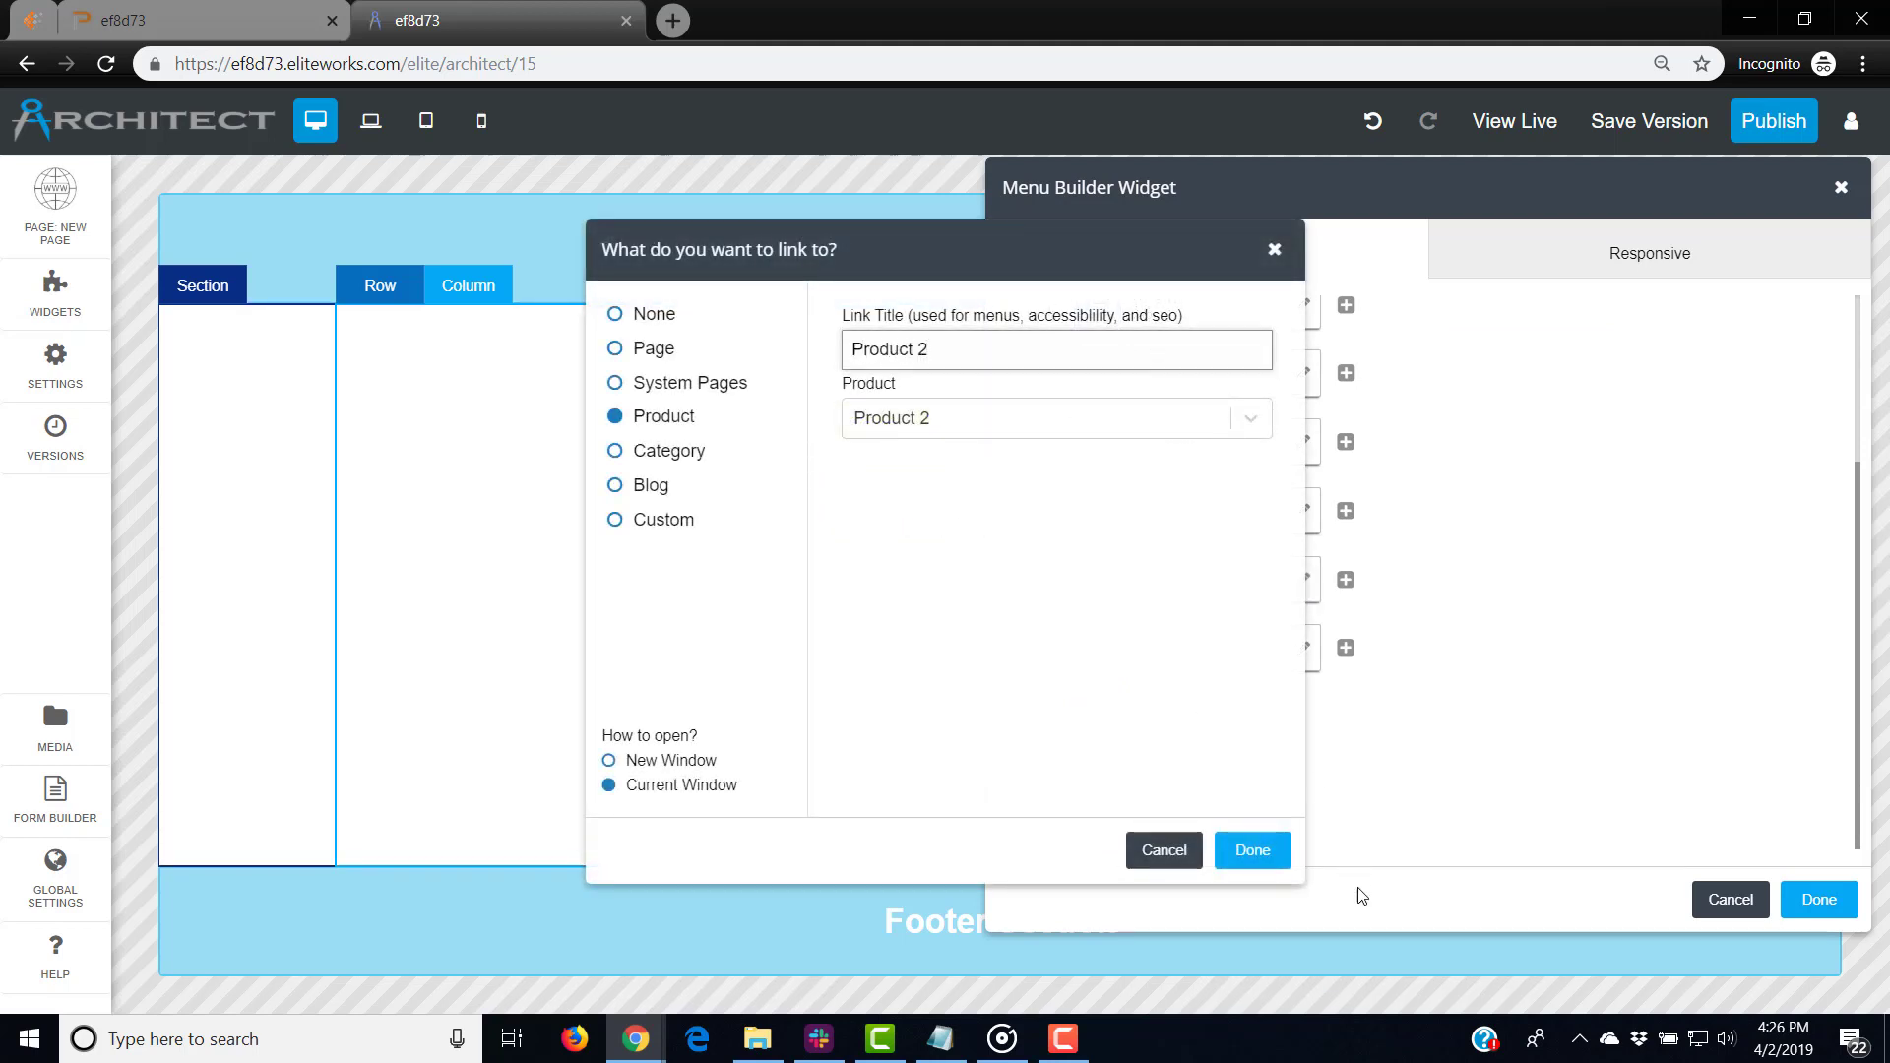
{"action": "left_click", "coordinate": [1261, 852]}
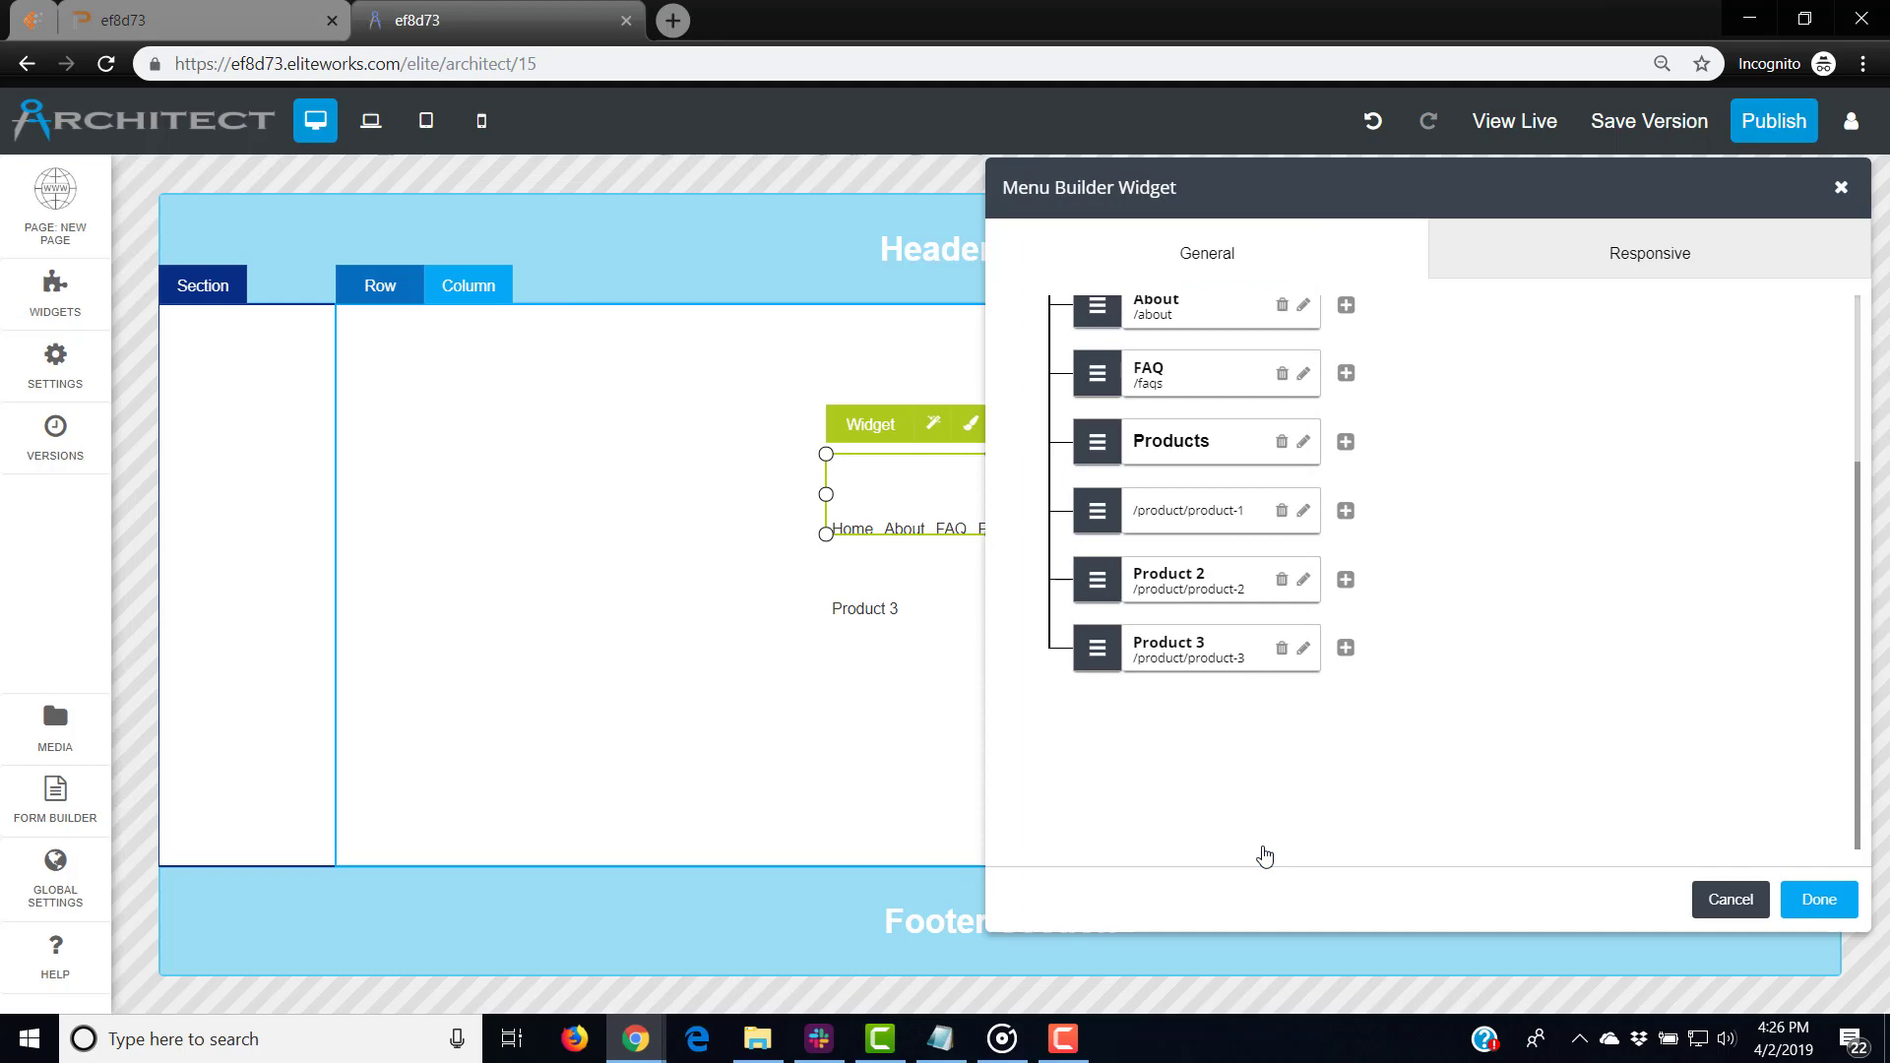
Step: Give the untitled /product/product-1 link the title "Product 1" and apply the menu list changes
{"action": "left_click", "coordinate": [1303, 510]}
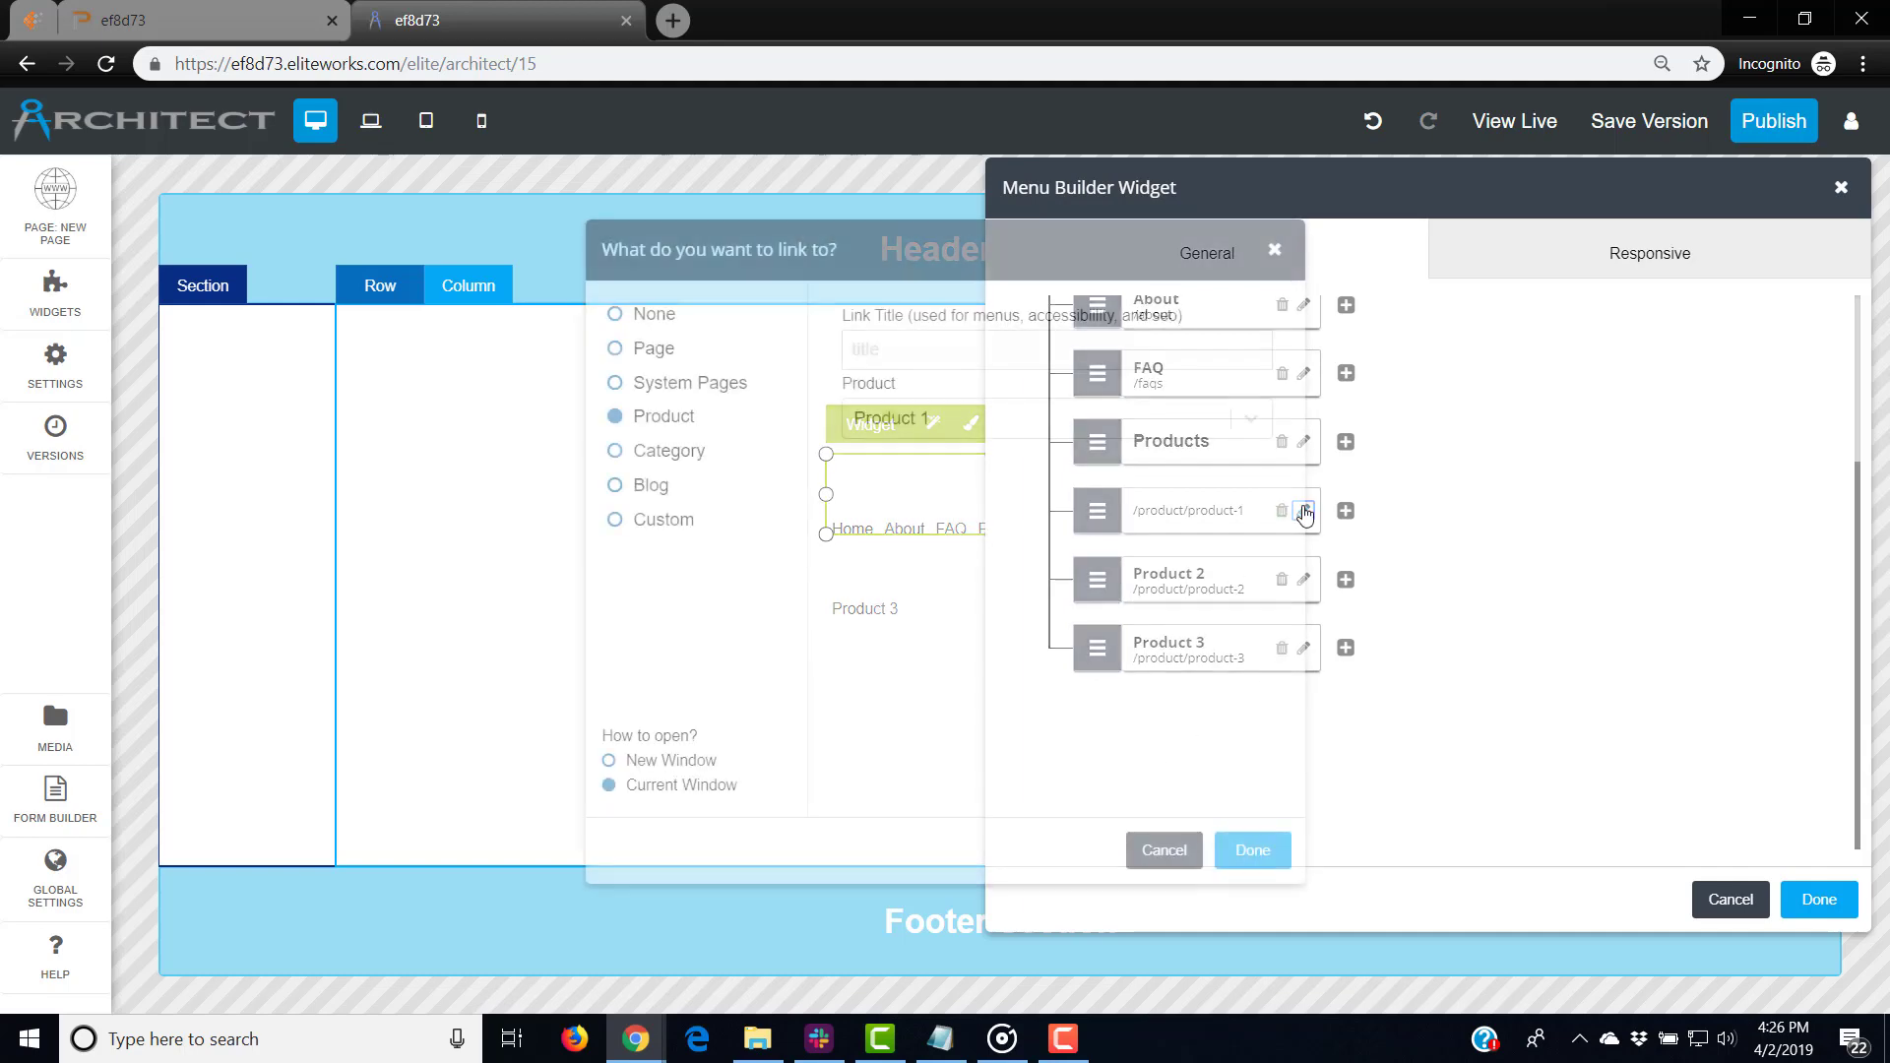
{"action": "left_click", "coordinate": [1083, 351]}
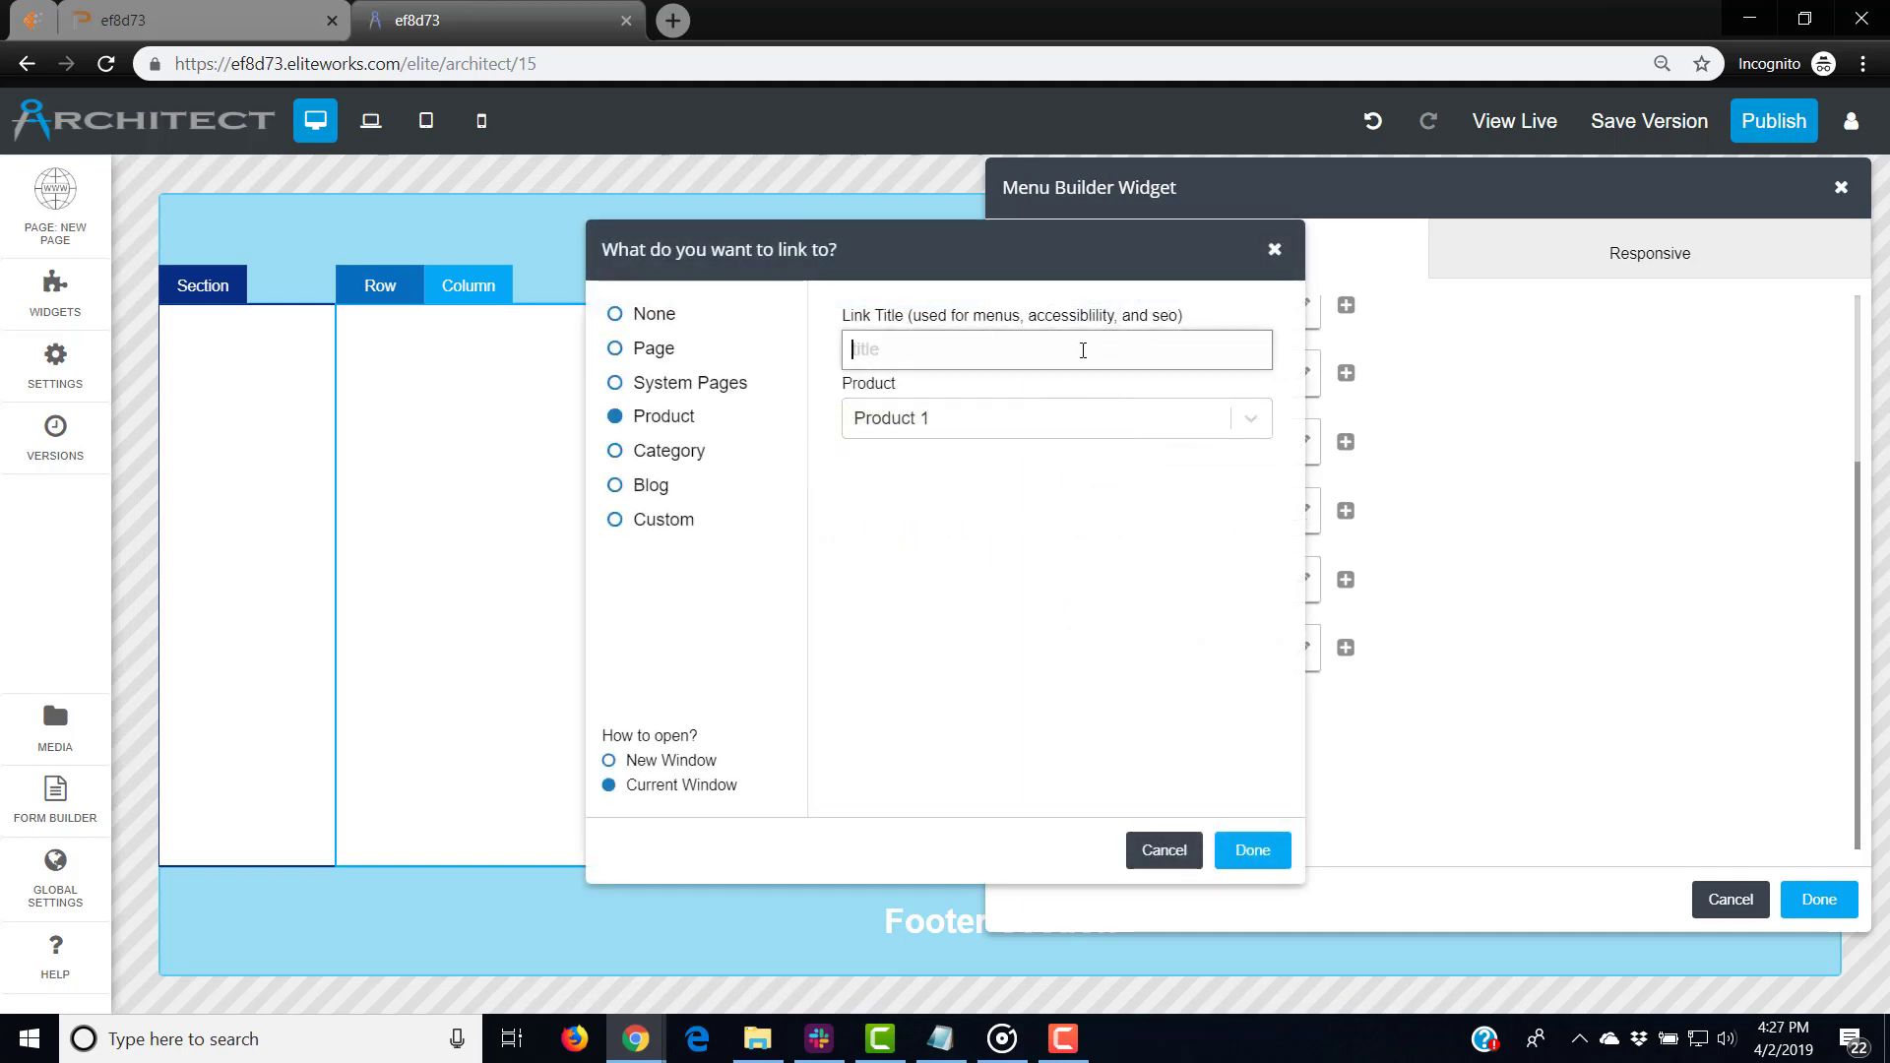
{"action": "type", "text": "Product 1"}
{"action": "left_click", "coordinate": [1252, 850]}
{"action": "scroll", "coordinate": [1392, 772], "scroll_direction": "up", "scroll_amount": 1}
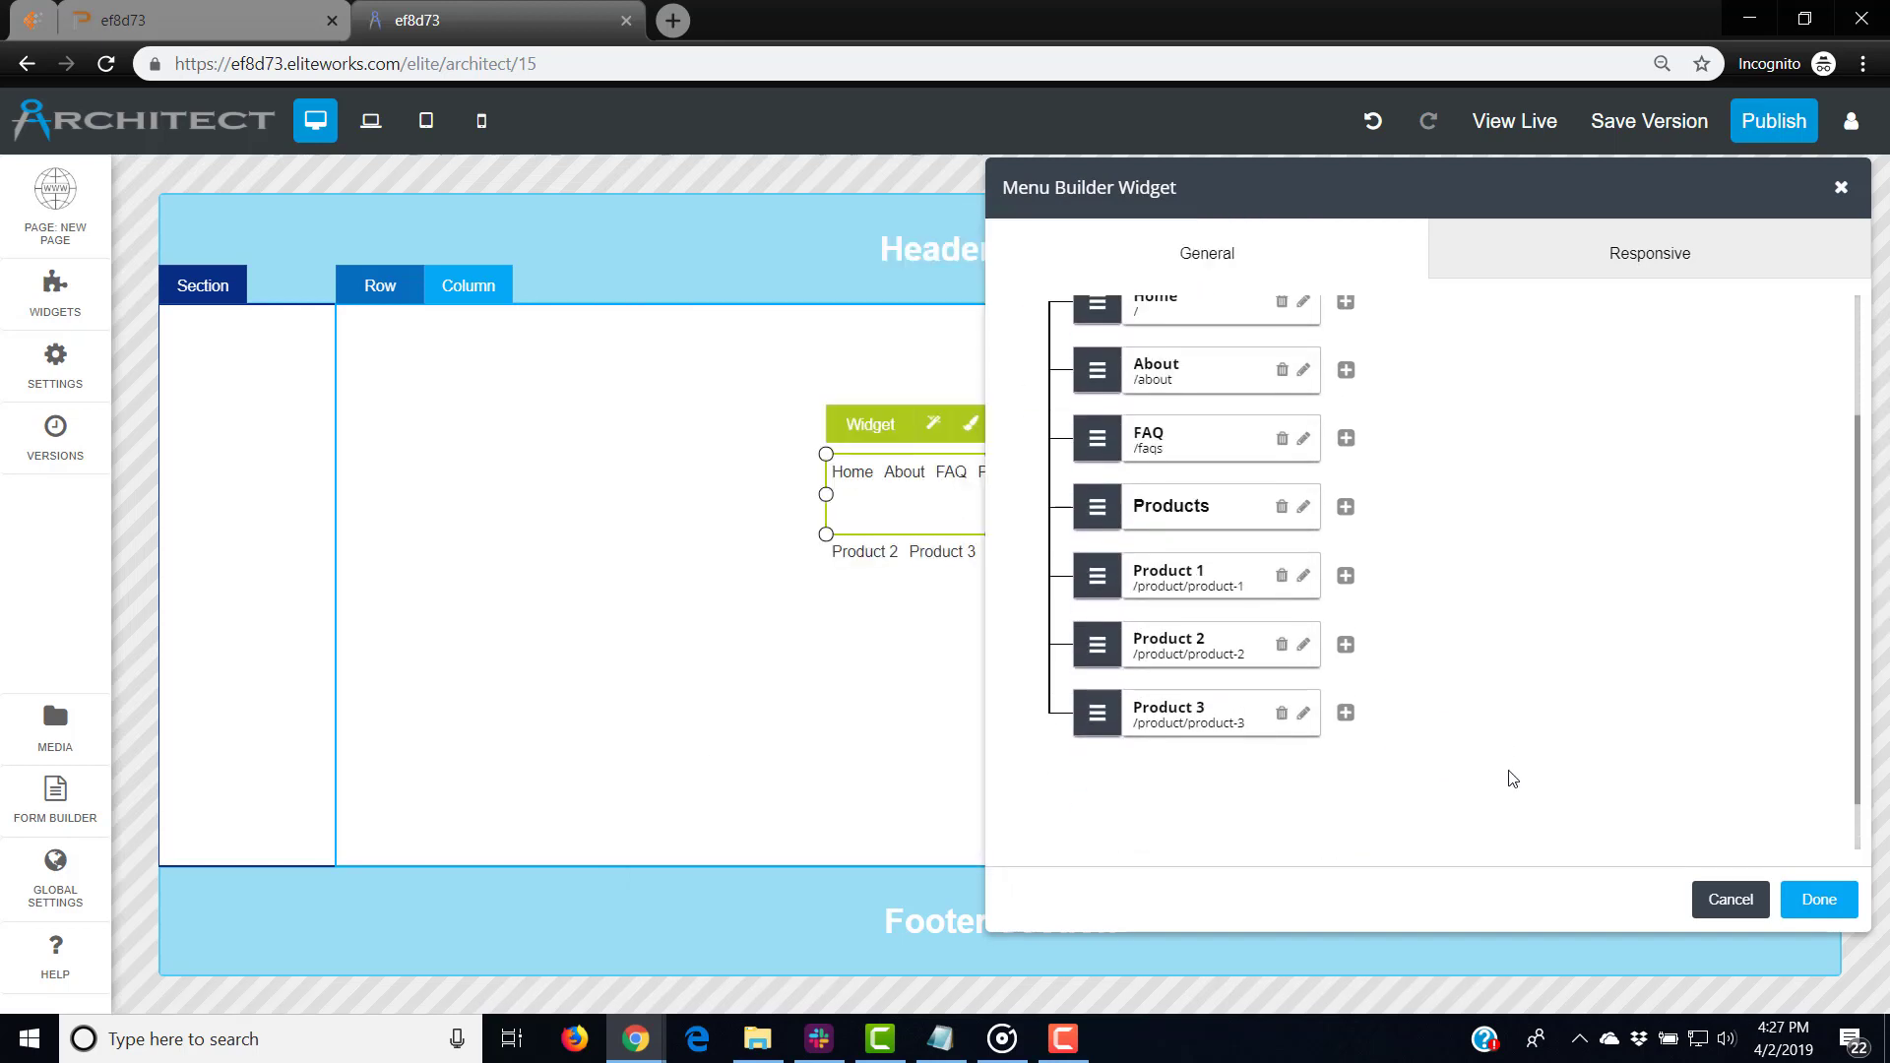
{"action": "scroll", "coordinate": [1512, 779], "scroll_direction": "down", "scroll_amount": 1}
{"action": "left_click", "coordinate": [1820, 900]}
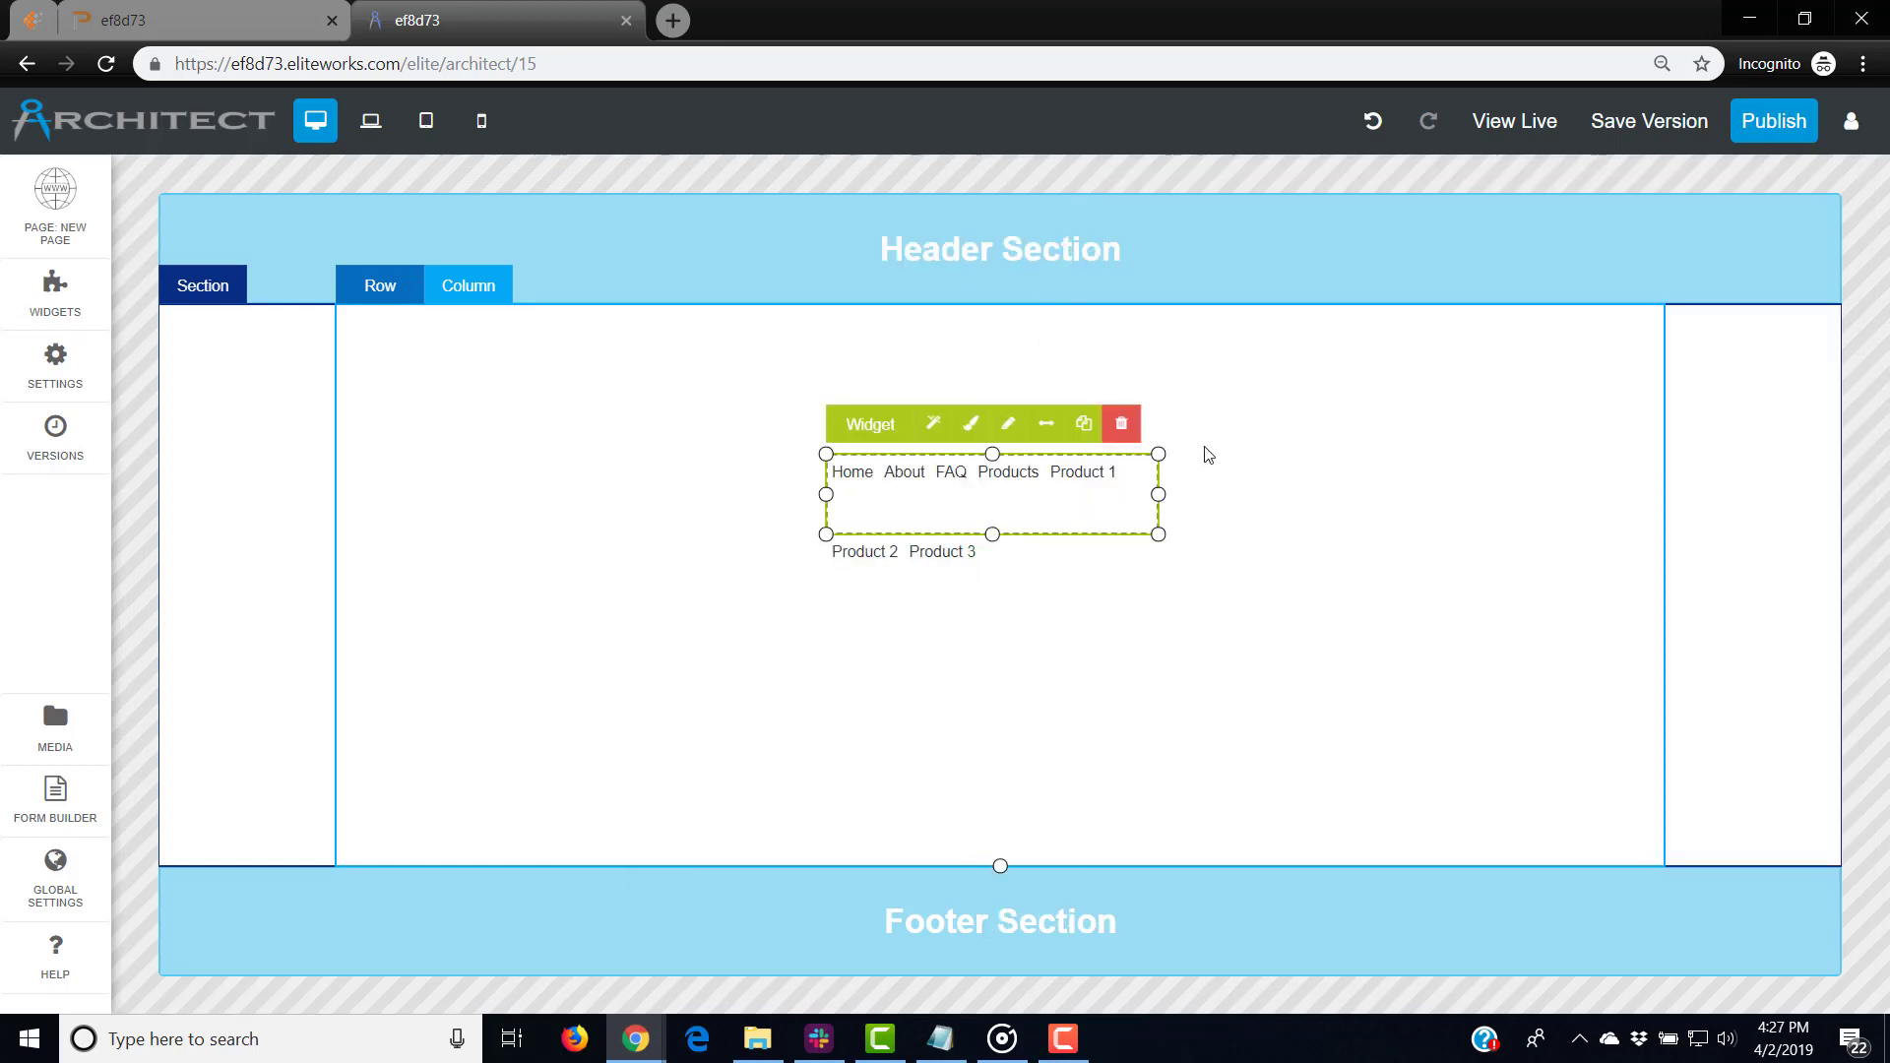
Step: Widen the menu widget so all links fit on one line and move it toward the column's centre
{"action": "left_click_drag", "start_coordinate": [1377, 482], "coordinate": [1427, 483]}
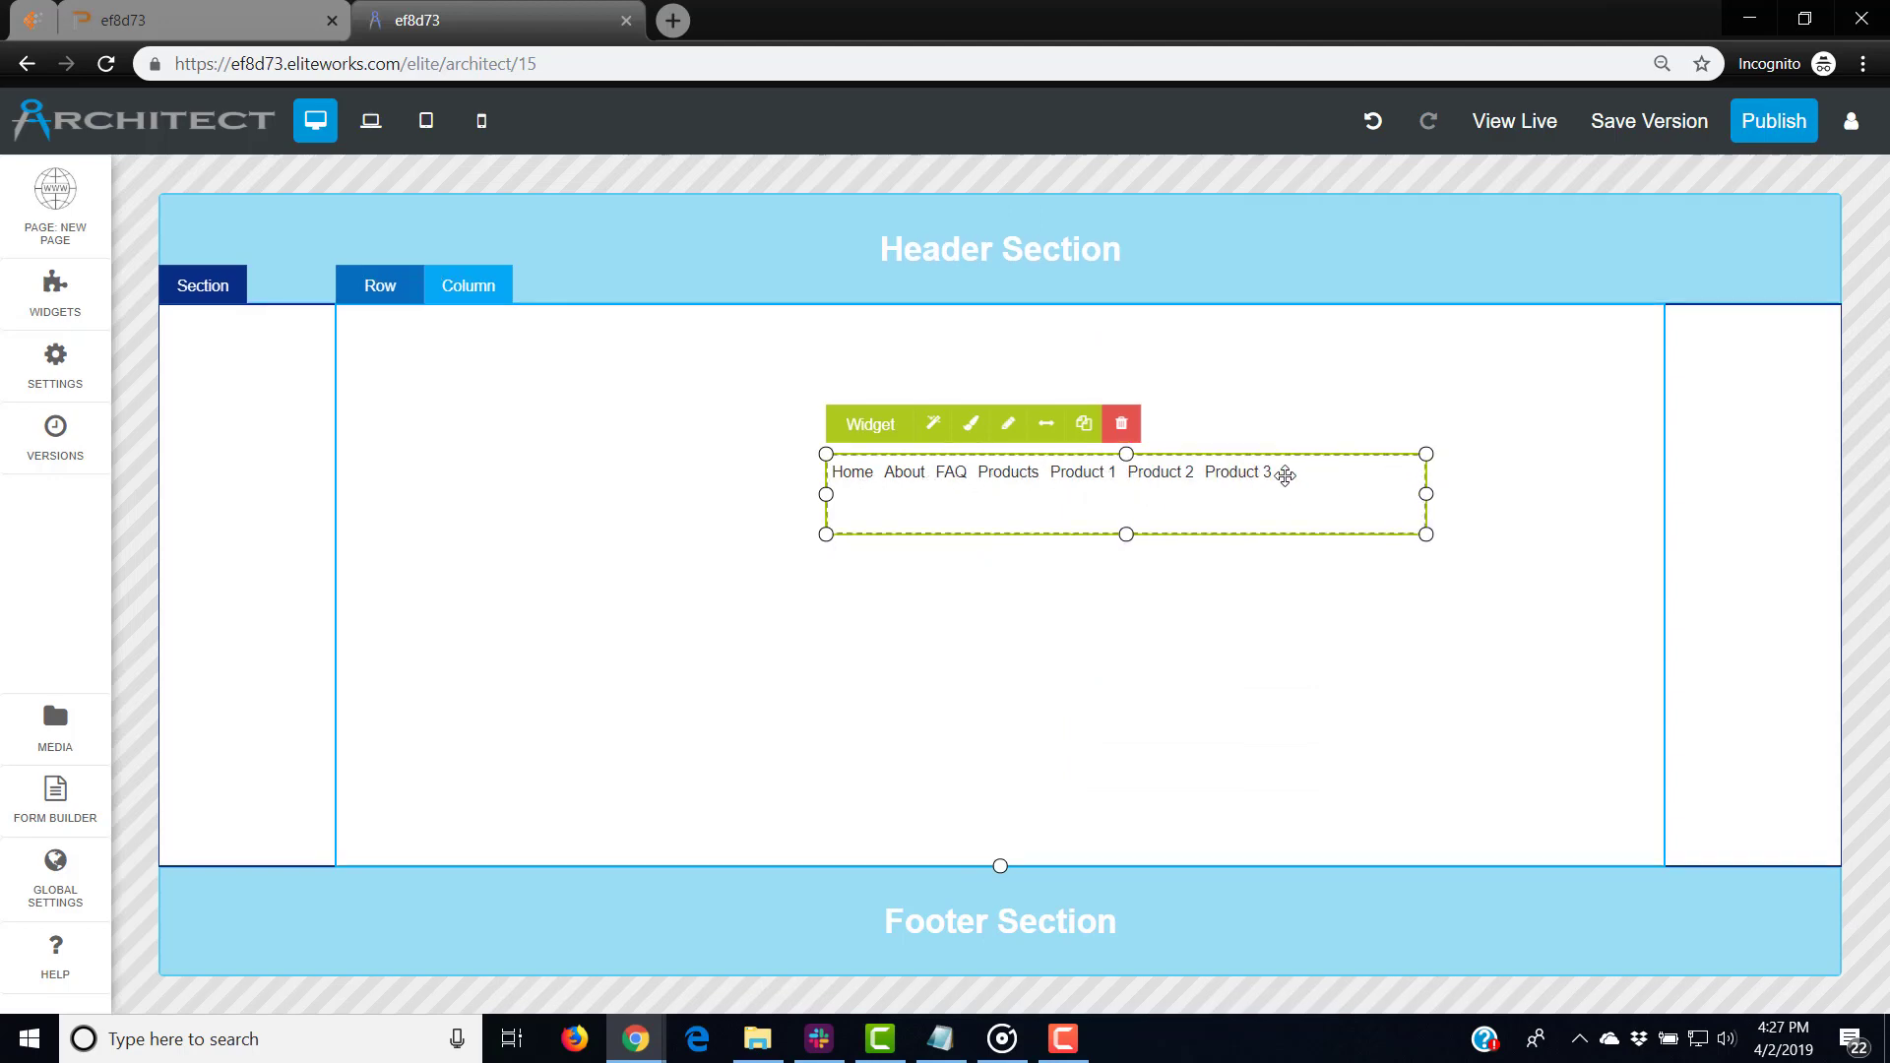
{"action": "left_click_drag", "start_coordinate": [1287, 493], "coordinate": [1220, 503]}
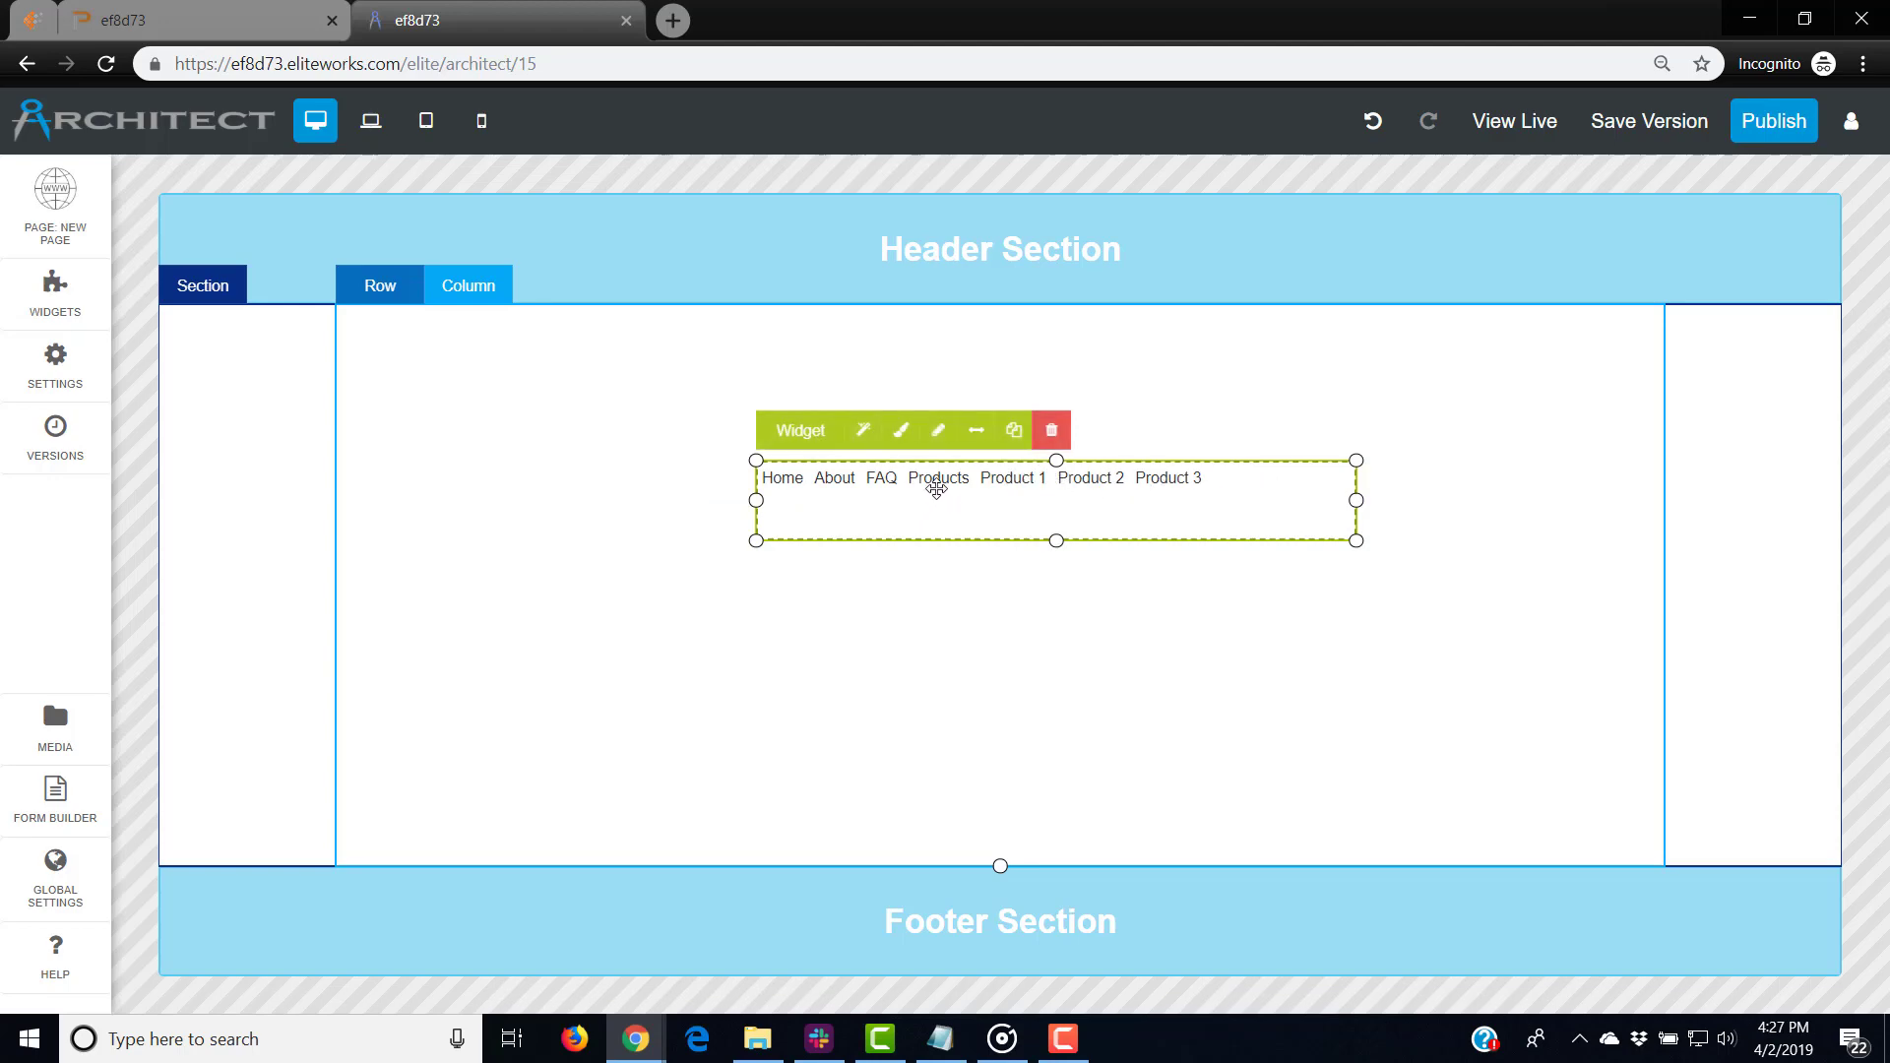
Step: Reopen the widget's menu list and nest the Product 1, Product 2 and Product 3 links under Products
{"action": "left_click", "coordinate": [938, 430]}
{"action": "scroll", "coordinate": [1258, 647], "scroll_direction": "down", "scroll_amount": 1}
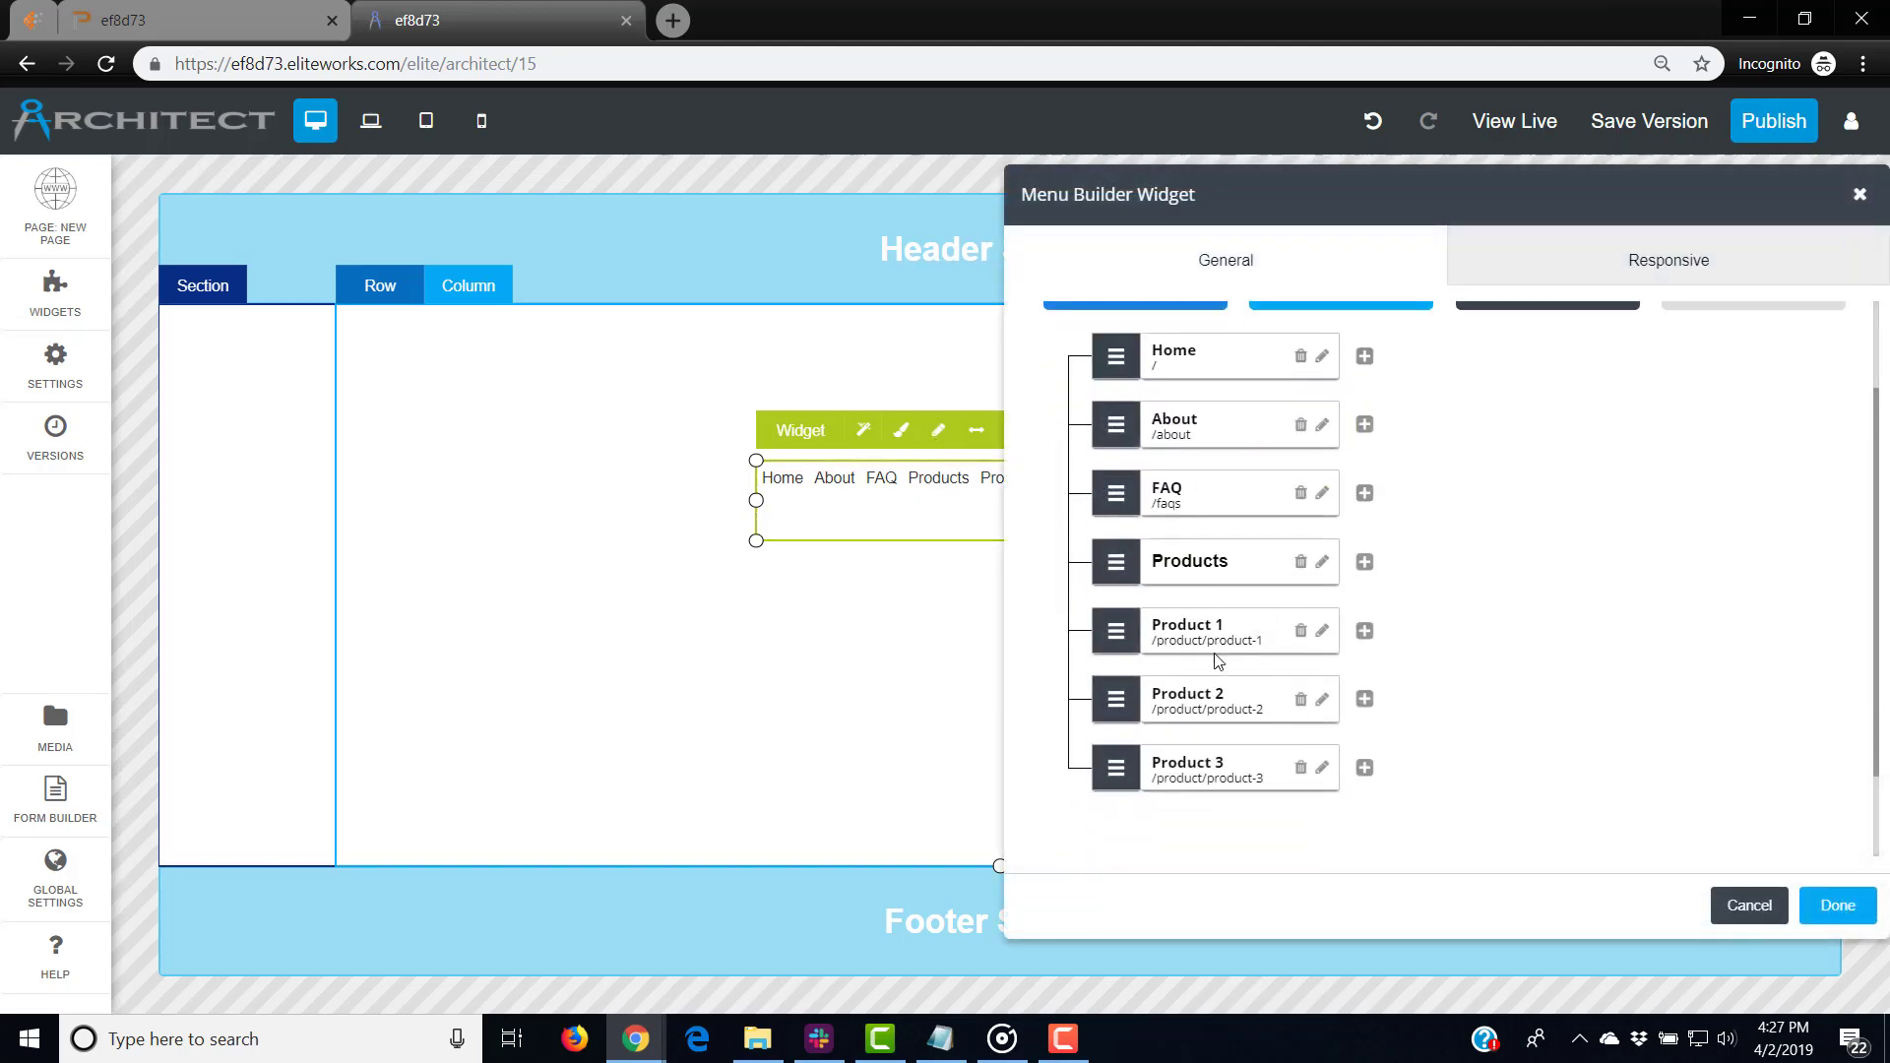
{"action": "left_click_drag", "start_coordinate": [1120, 635], "coordinate": [1179, 618]}
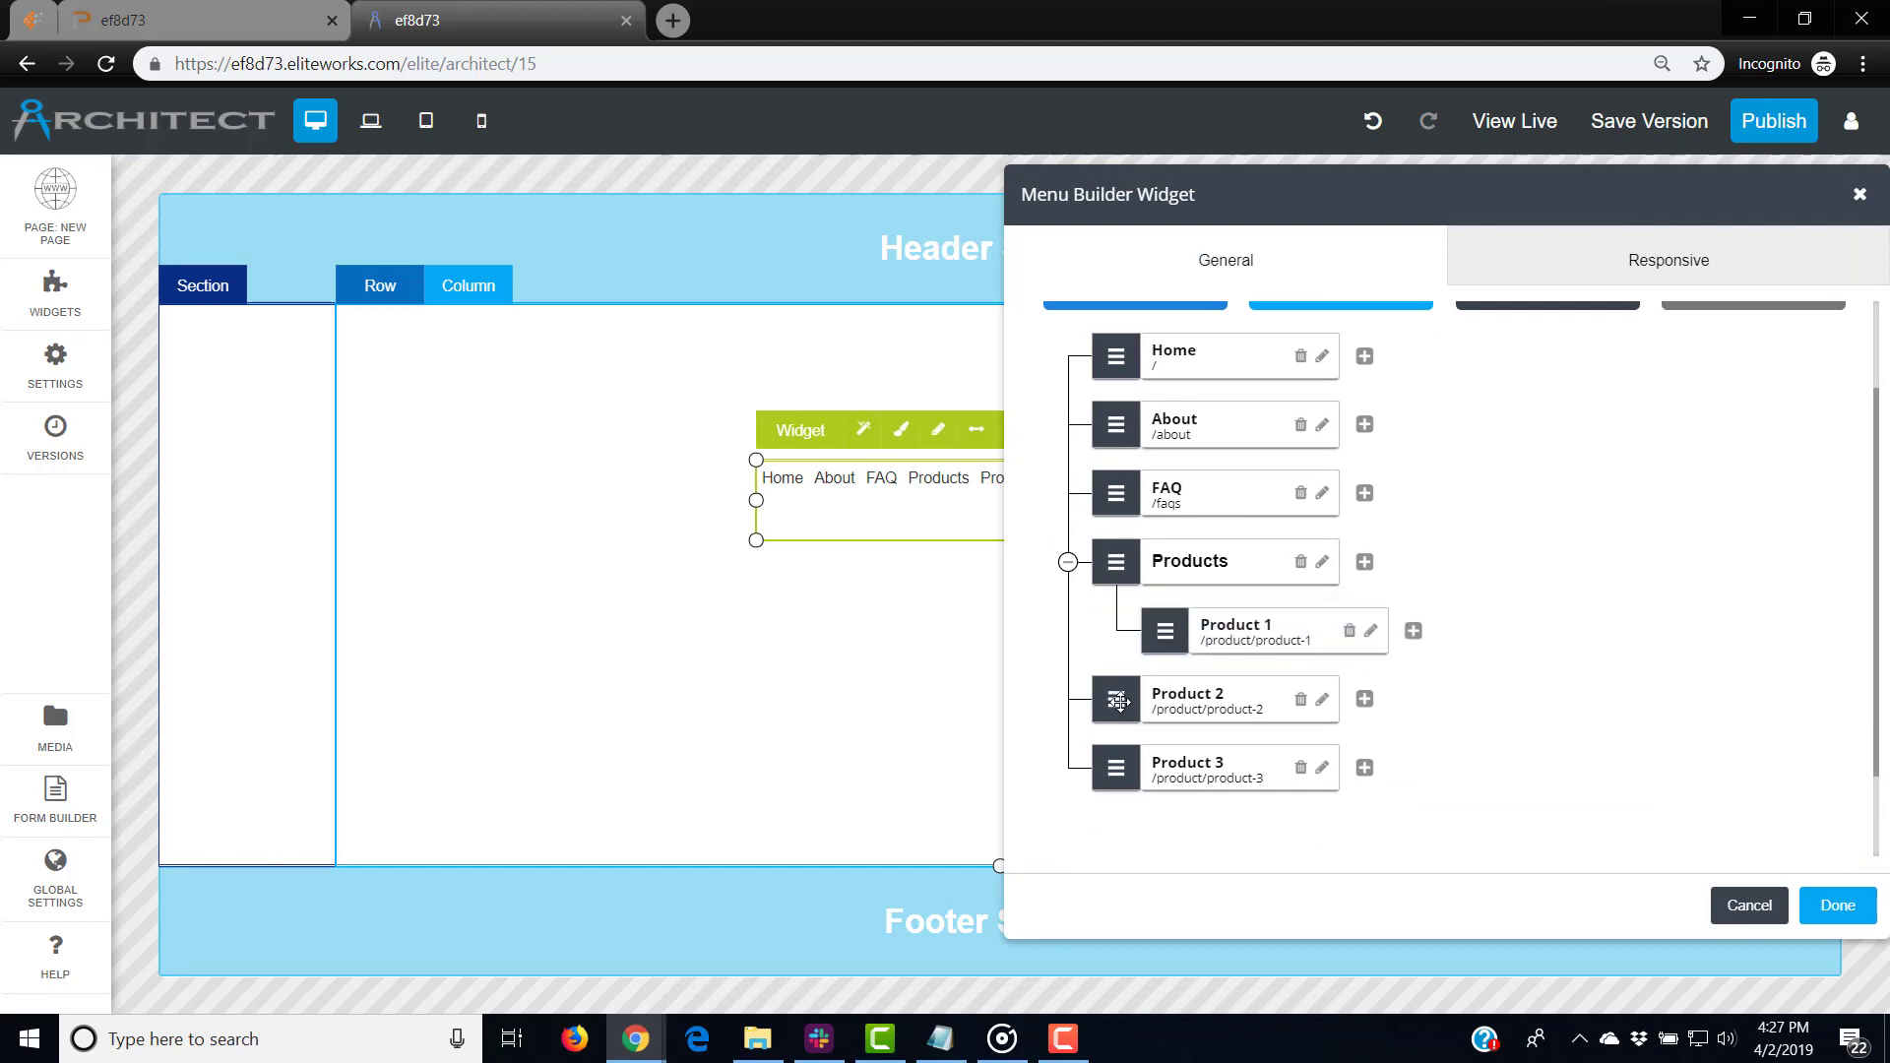
{"action": "left_click_drag", "start_coordinate": [1116, 699], "coordinate": [1190, 701]}
{"action": "left_click_drag", "start_coordinate": [1115, 767], "coordinate": [1178, 766]}
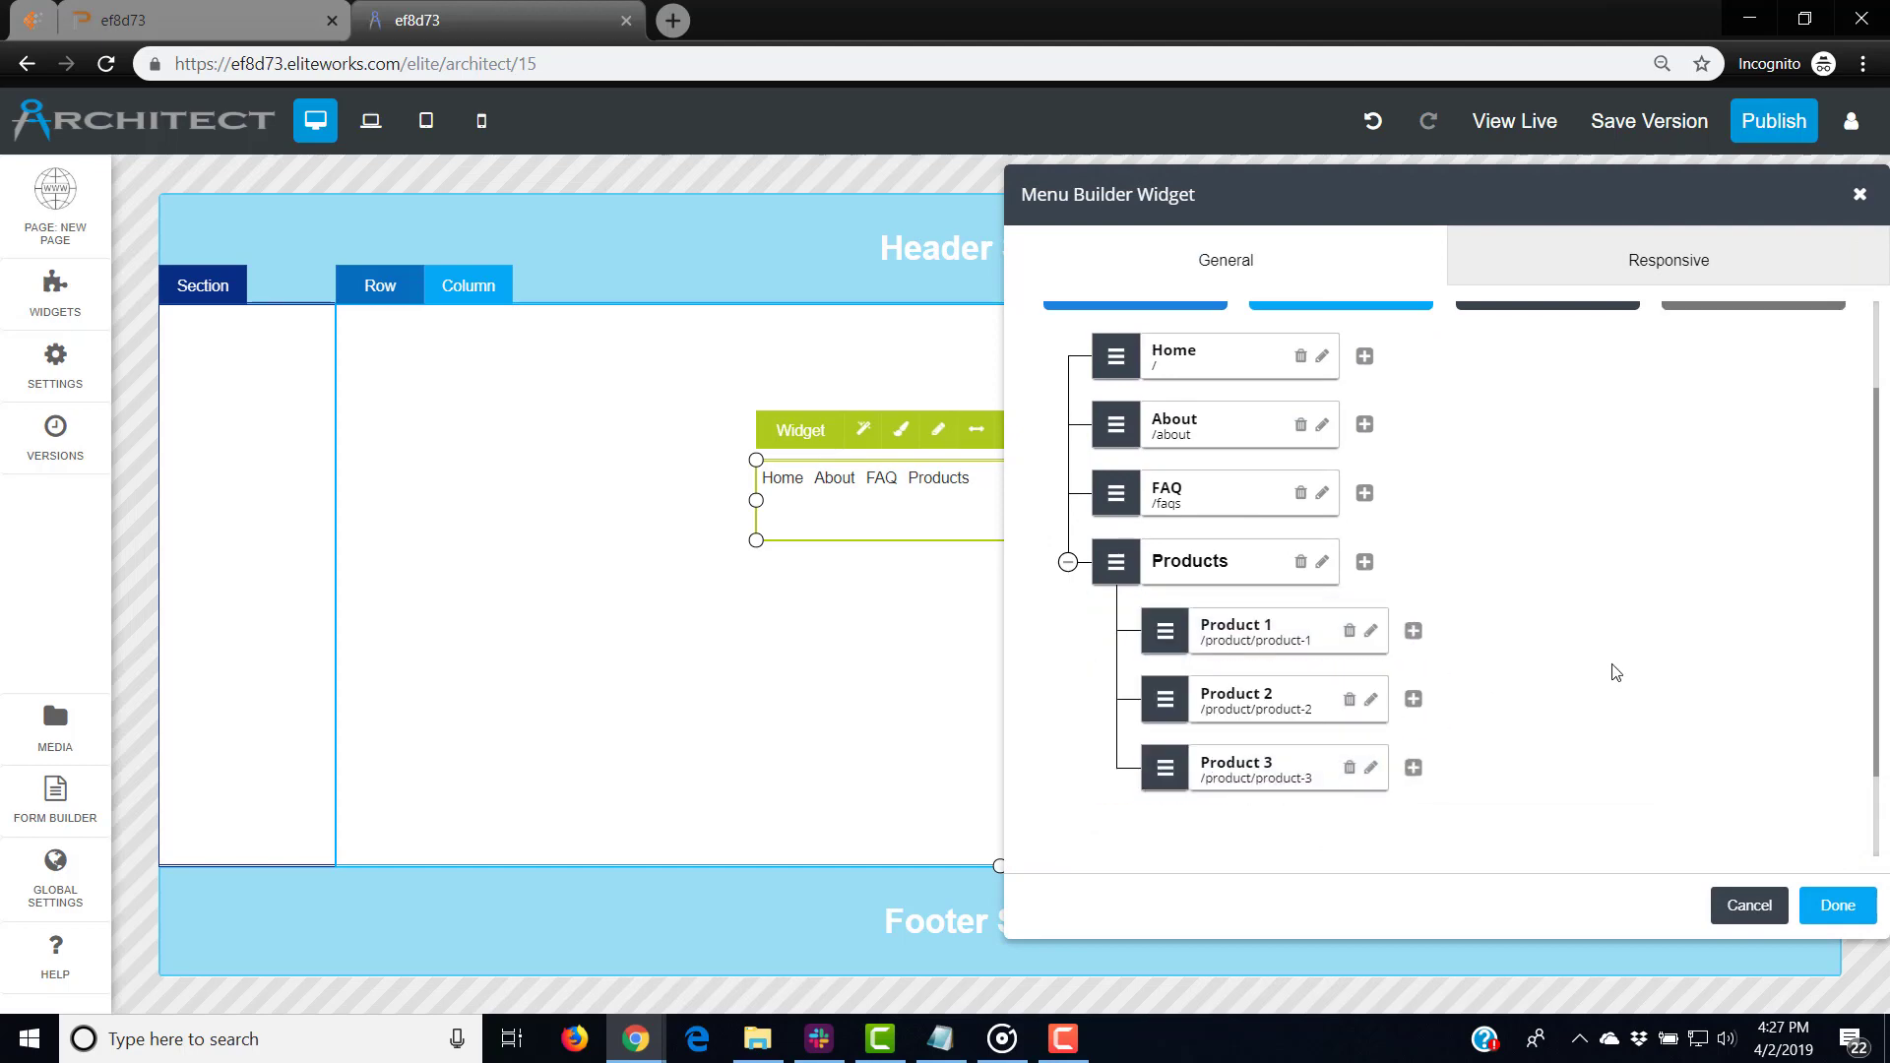
Step: Apply the nested menu list changes and narrow the menu widget from its right edge
{"action": "left_click", "coordinate": [1837, 905]}
{"action": "mouse_move", "coordinate": [955, 486]}
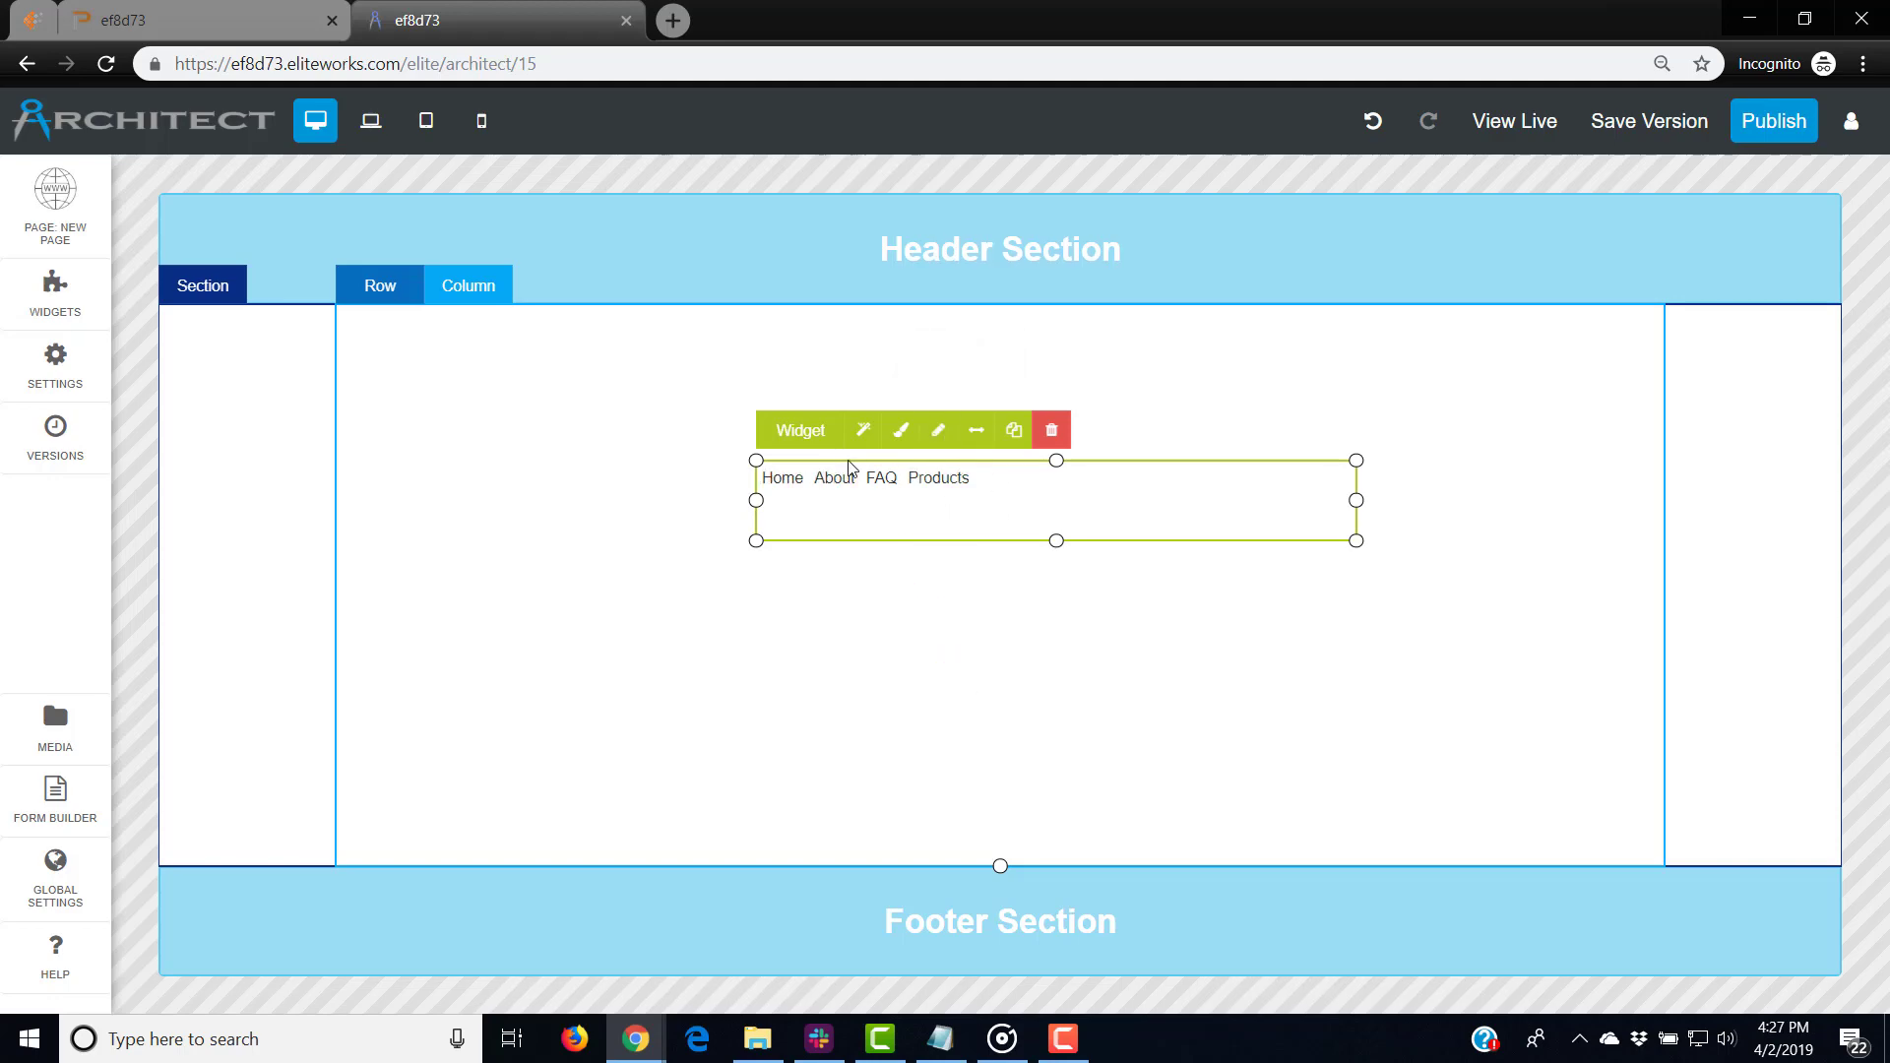
{"action": "left_click", "coordinate": [900, 430]}
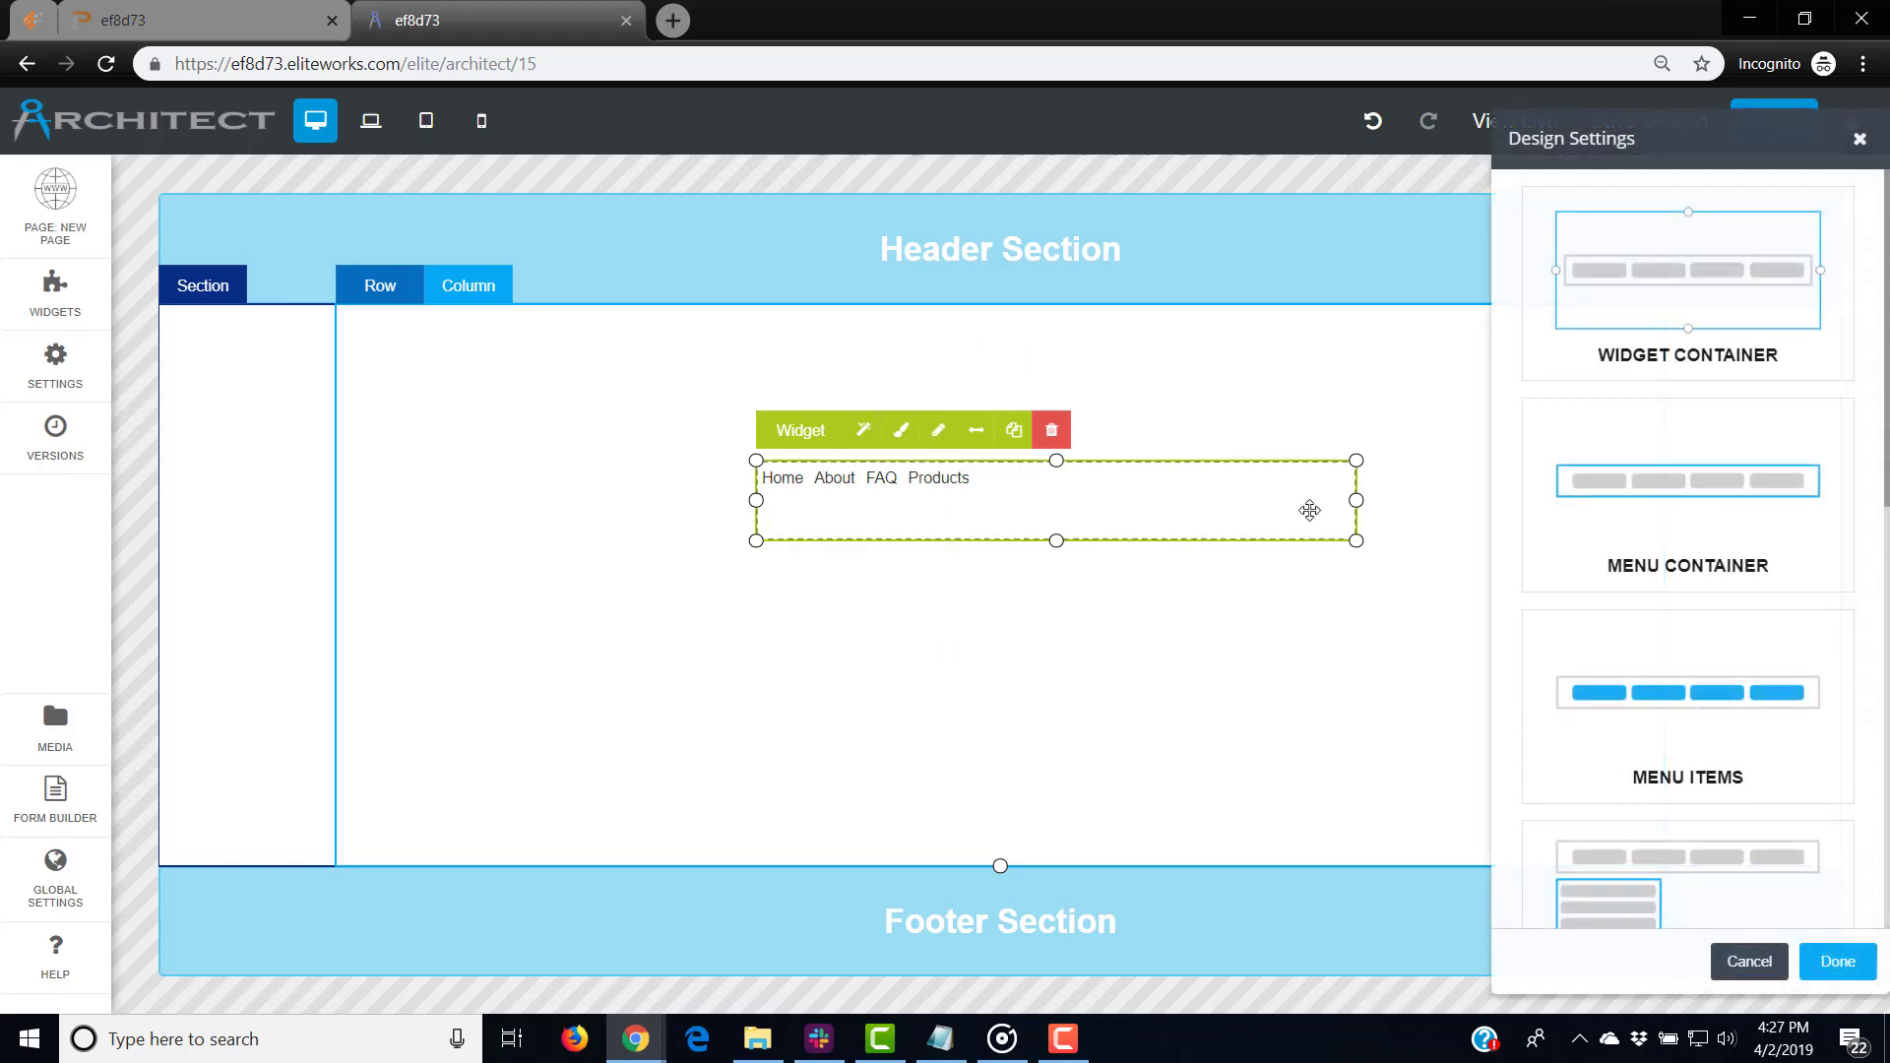
{"action": "left_click_drag", "start_coordinate": [1357, 500], "coordinate": [1176, 492]}
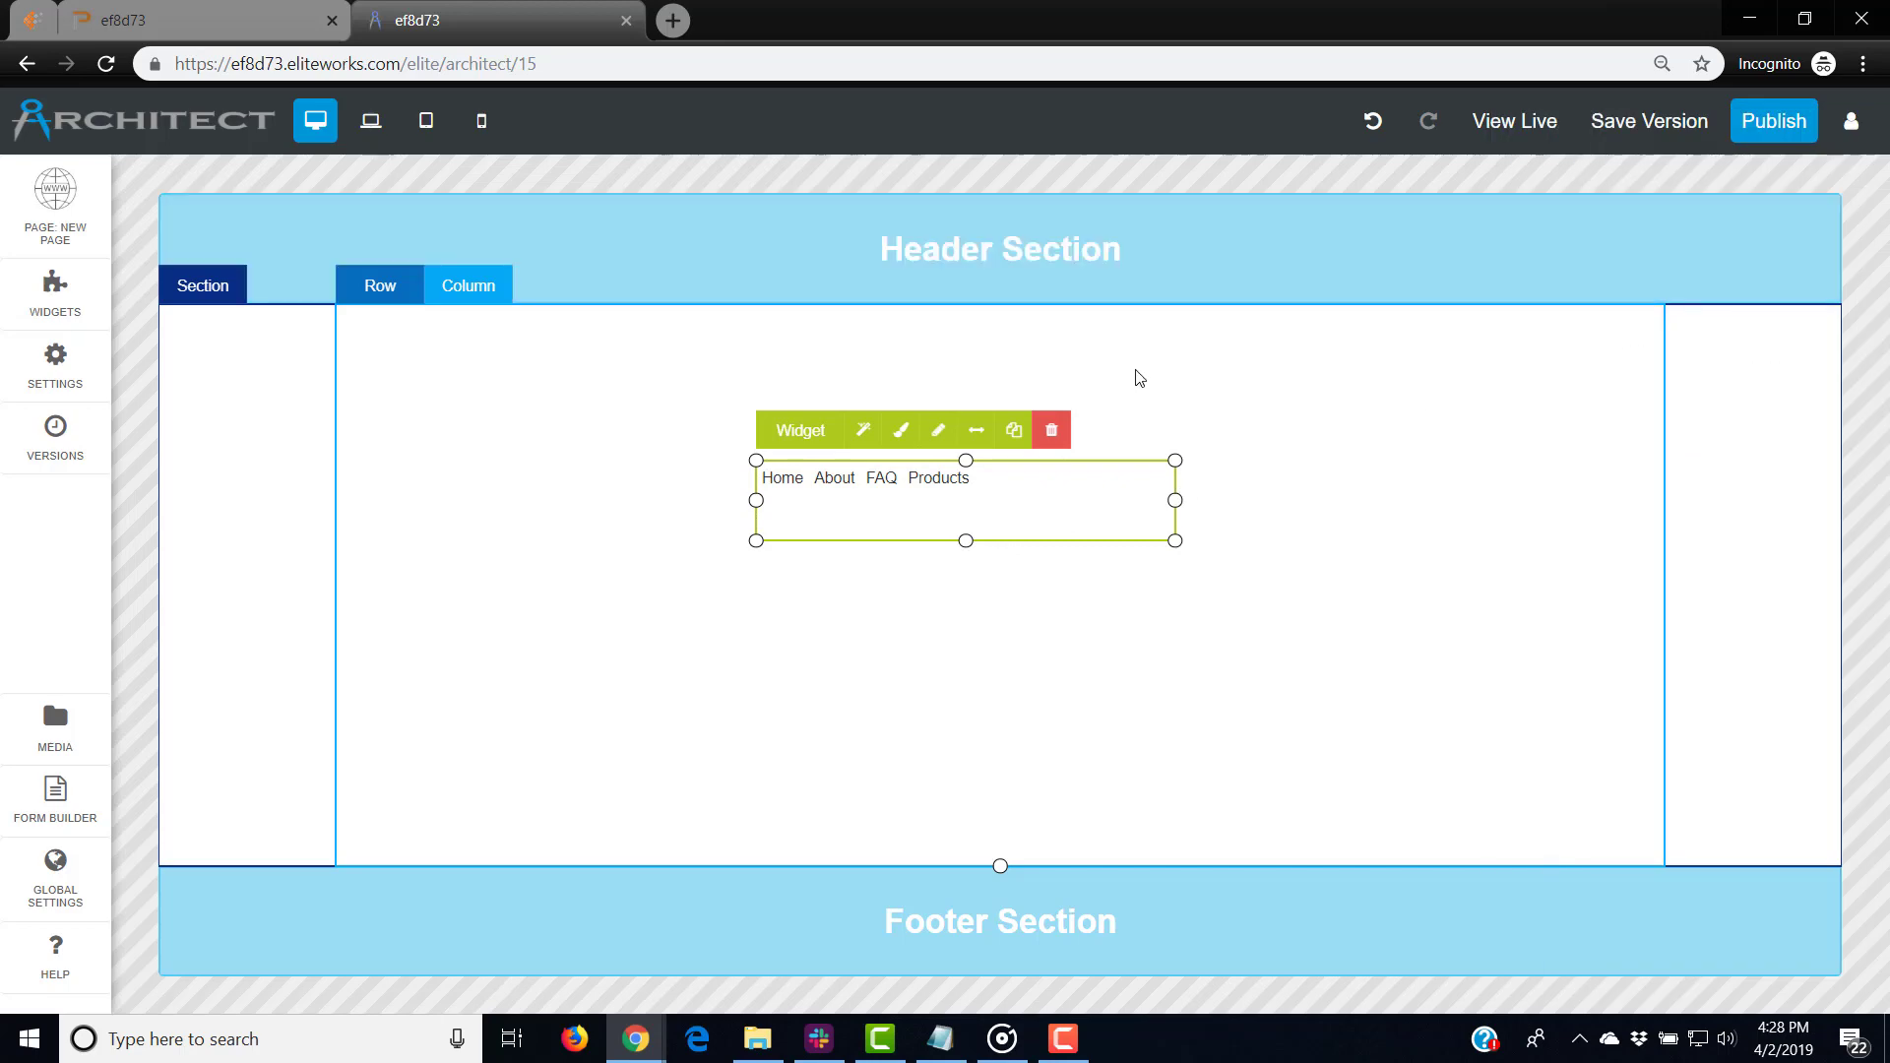
Step: Set the Widget Container's background color to #111111 and widen the menu widget from its lower-right corner
{"action": "left_click", "coordinate": [895, 431]}
{"action": "left_click", "coordinate": [1722, 337]}
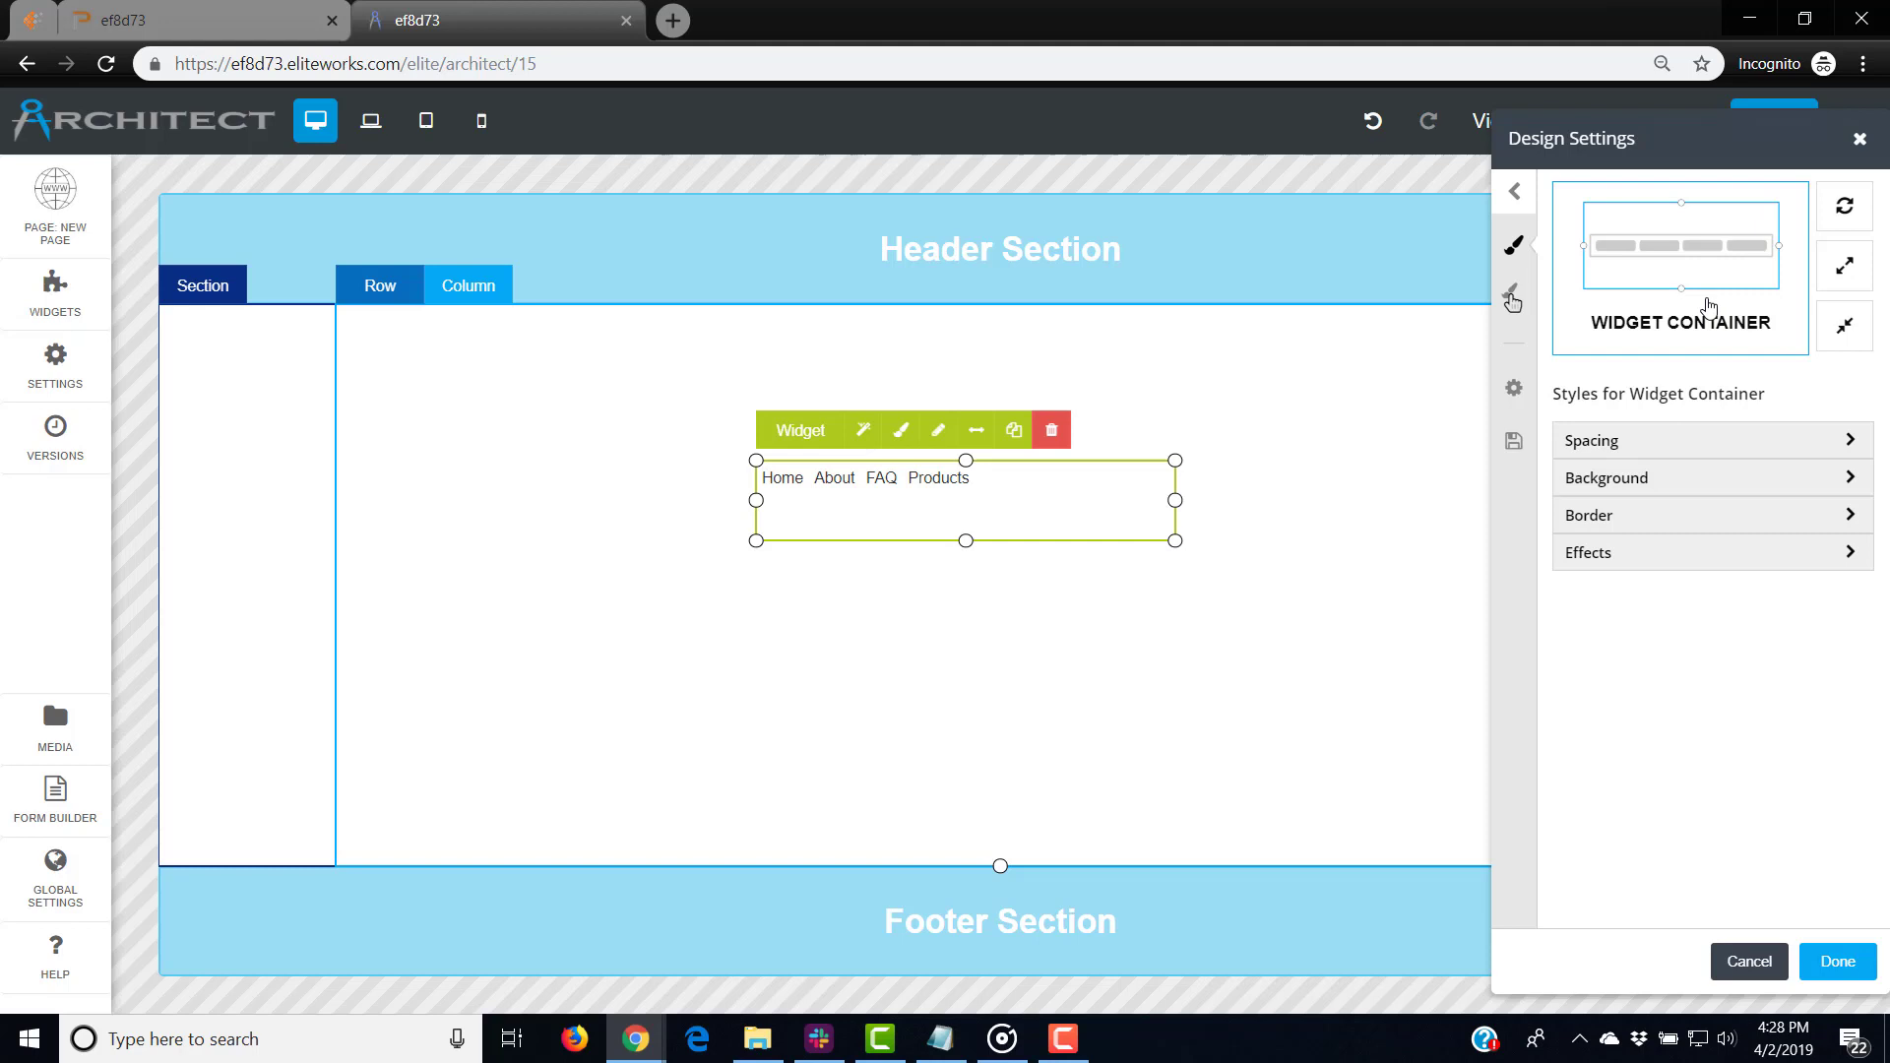
{"action": "left_click", "coordinate": [1758, 478]}
{"action": "left_click", "coordinate": [1848, 558]}
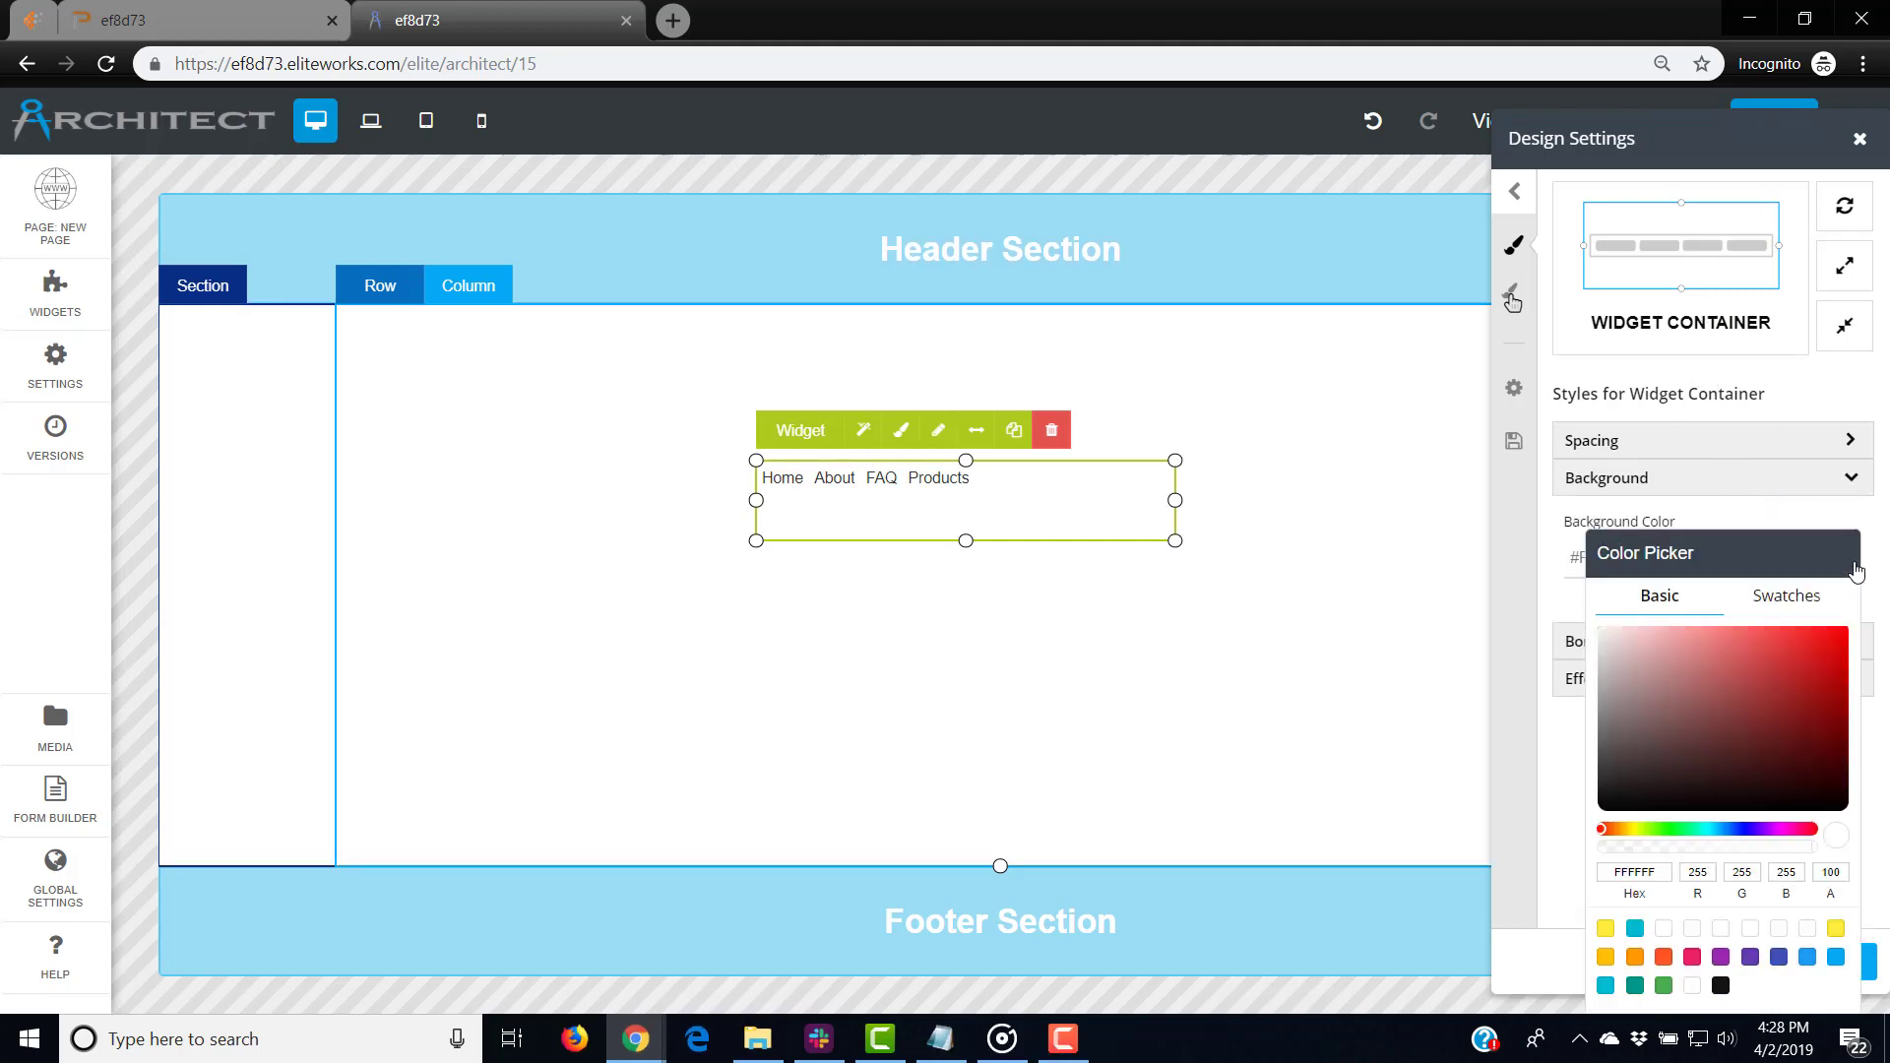
{"action": "left_click", "coordinate": [1721, 985]}
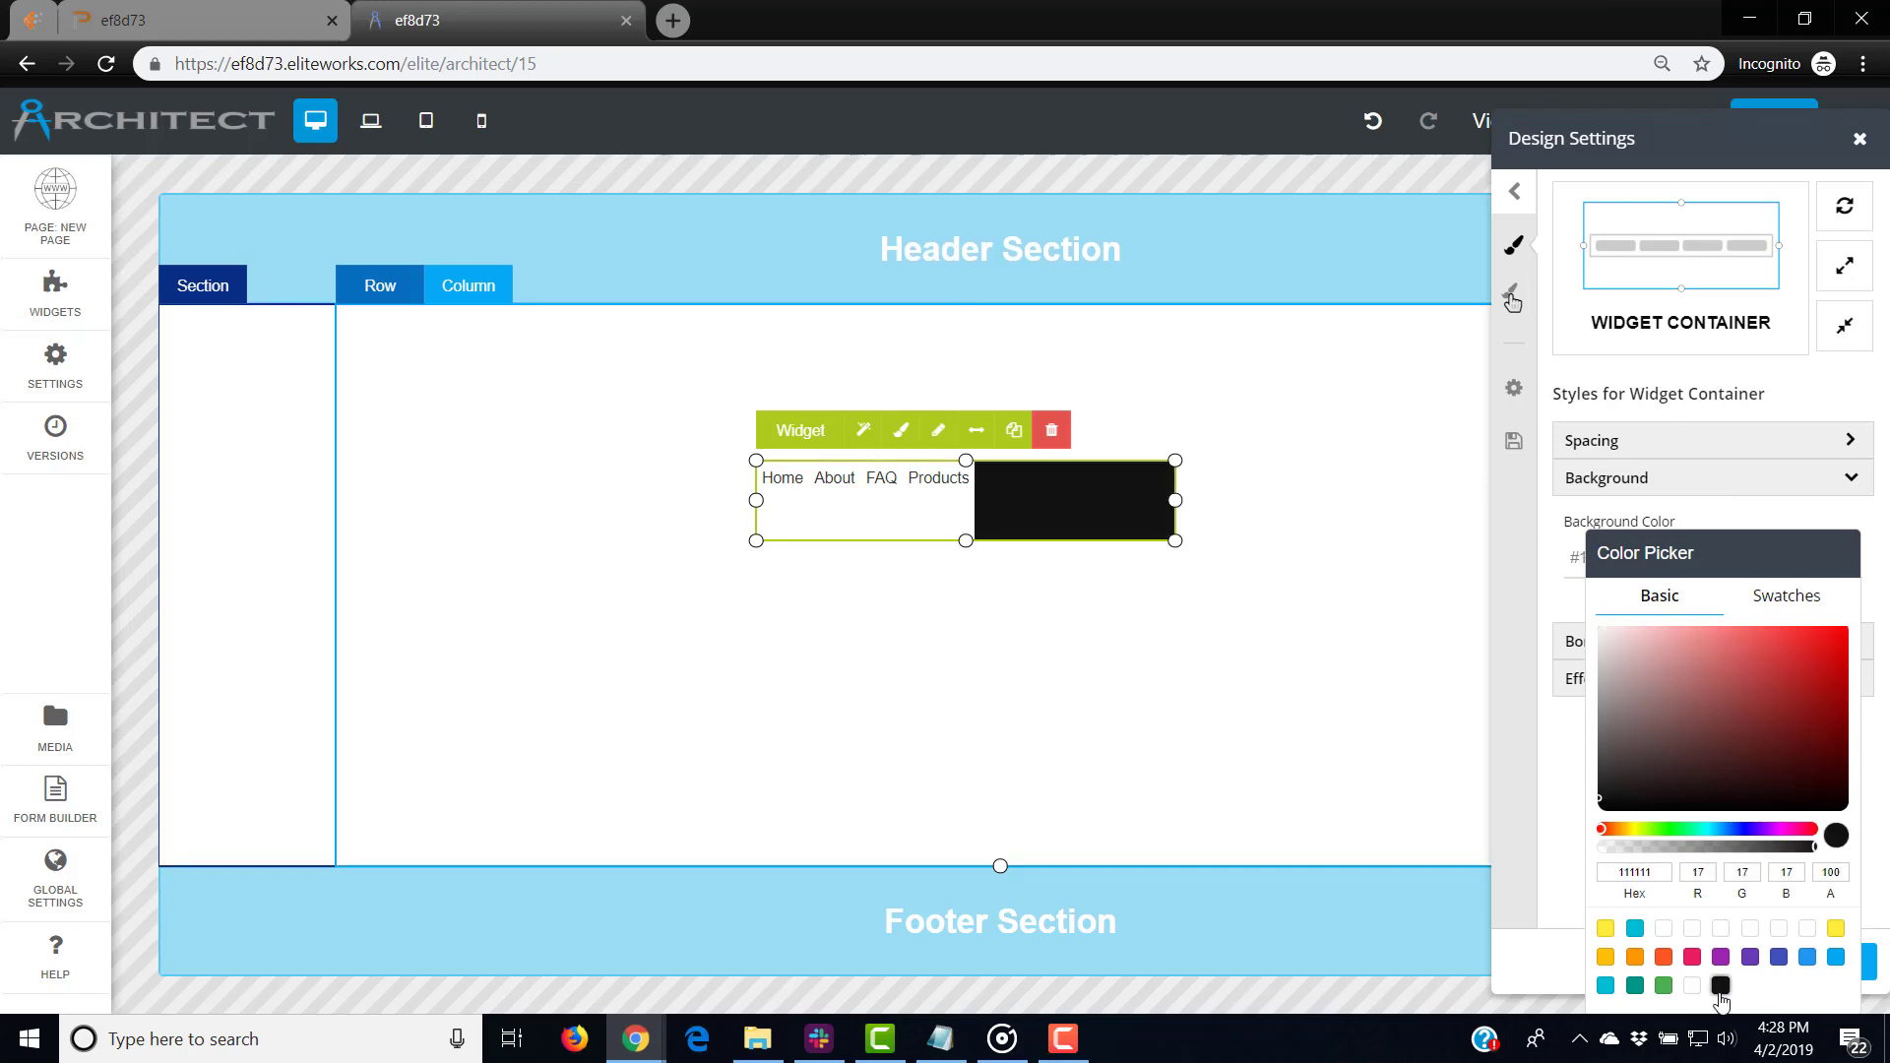
{"action": "left_click_drag", "start_coordinate": [1175, 540], "coordinate": [1399, 535]}
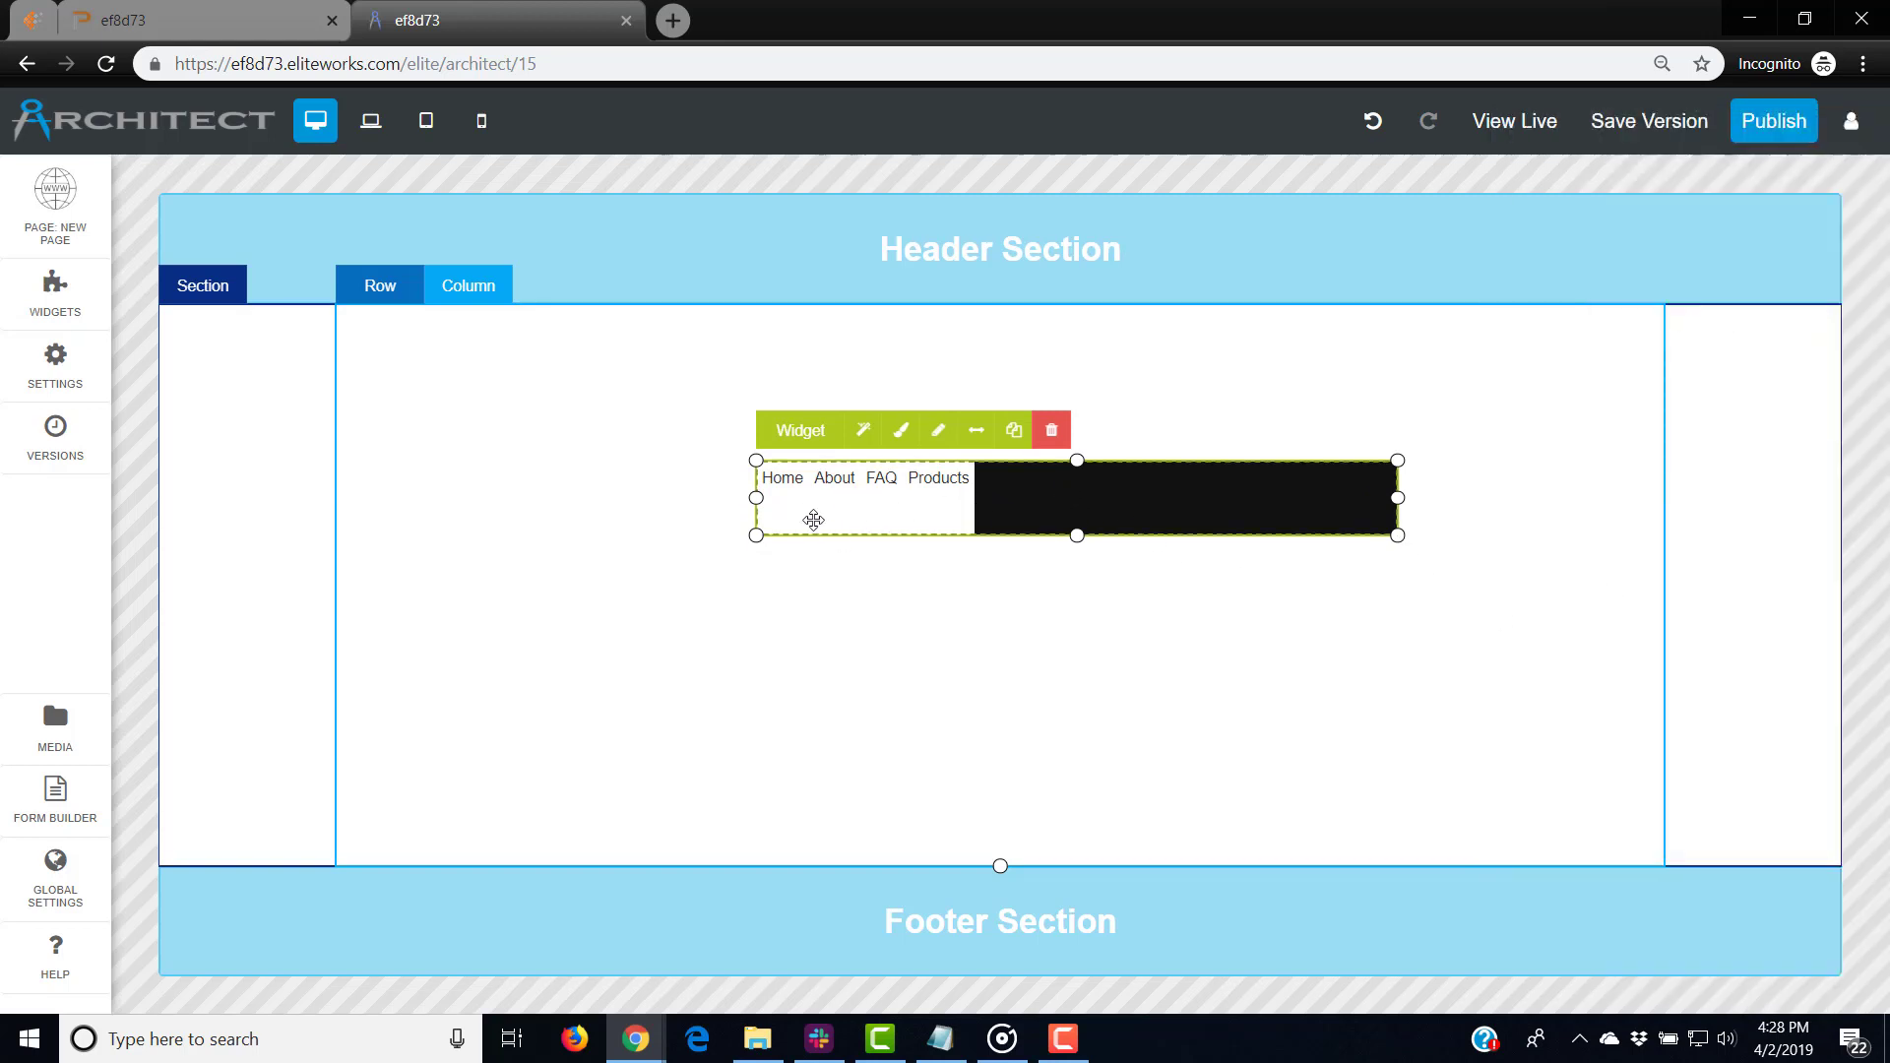
Step: Try lowering the opacity of the Menu Container's white background, and restore it to full opacity
{"action": "left_click", "coordinate": [901, 430]}
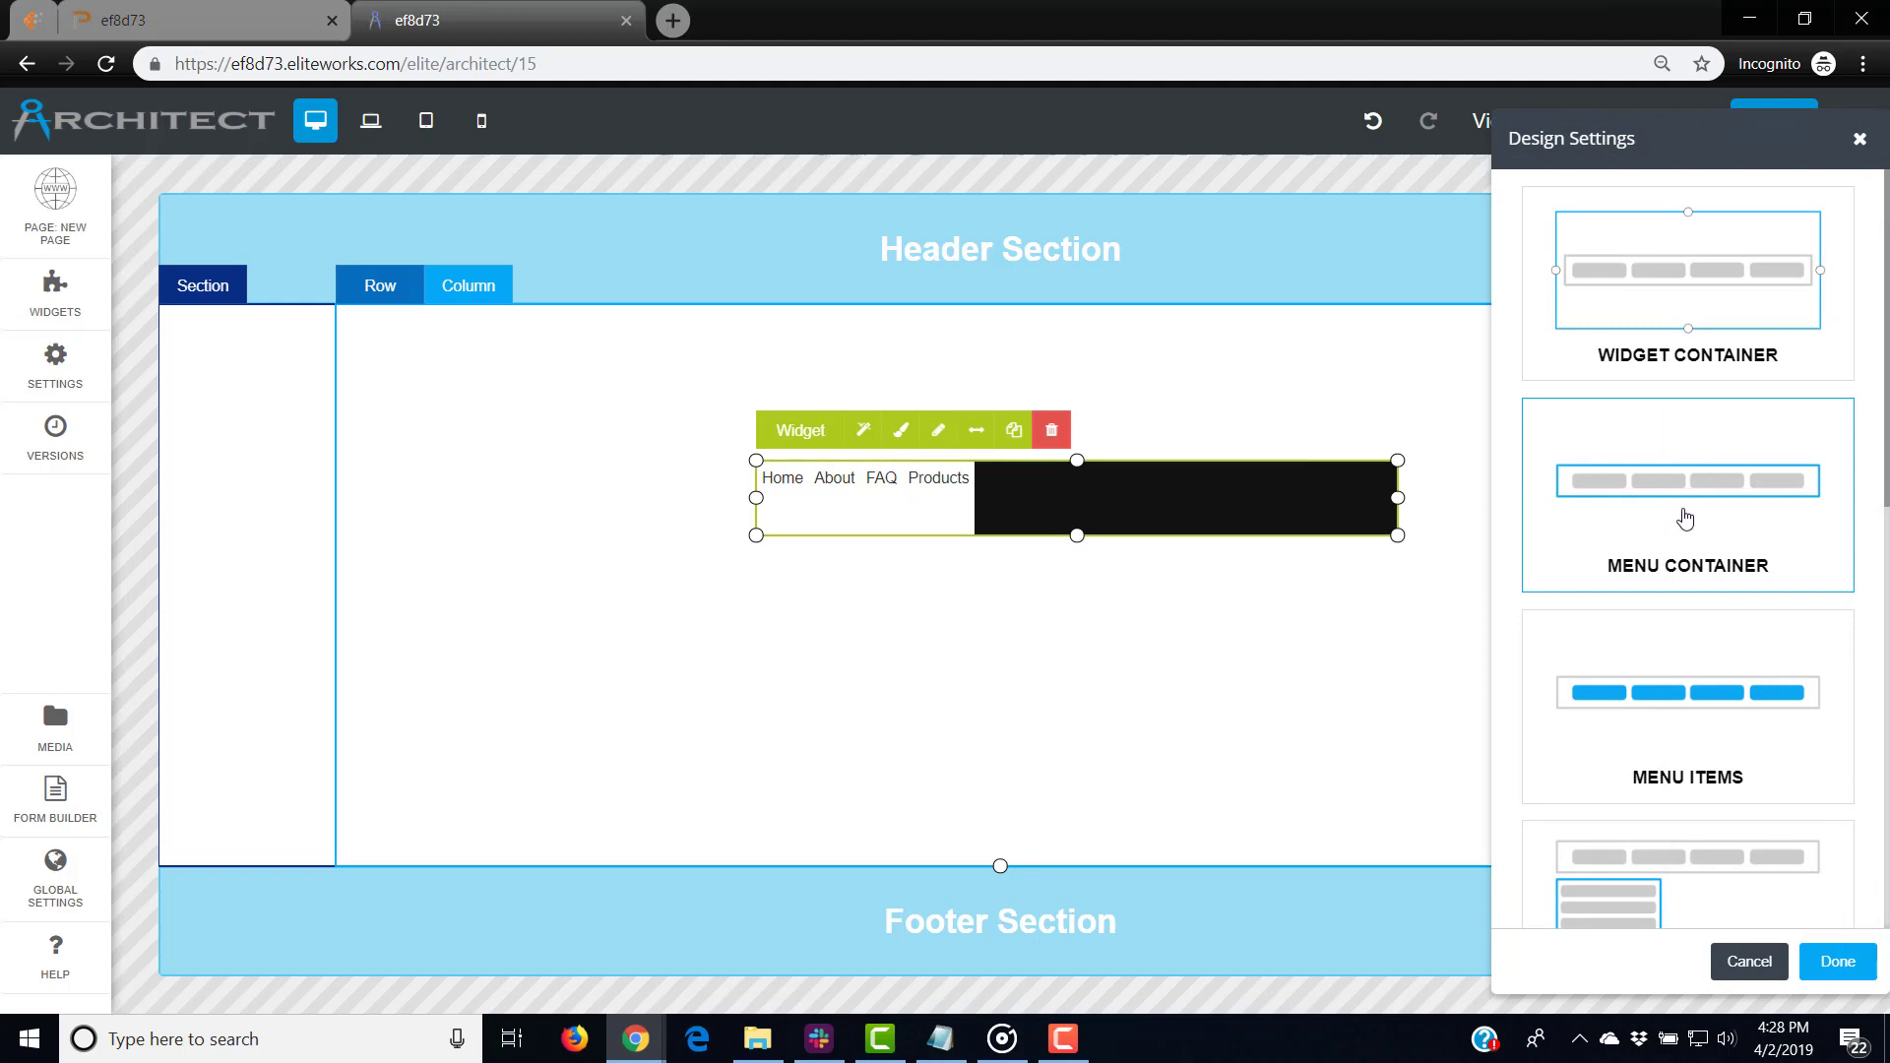
{"action": "left_click", "coordinate": [1723, 542]}
{"action": "left_click", "coordinate": [1726, 481]}
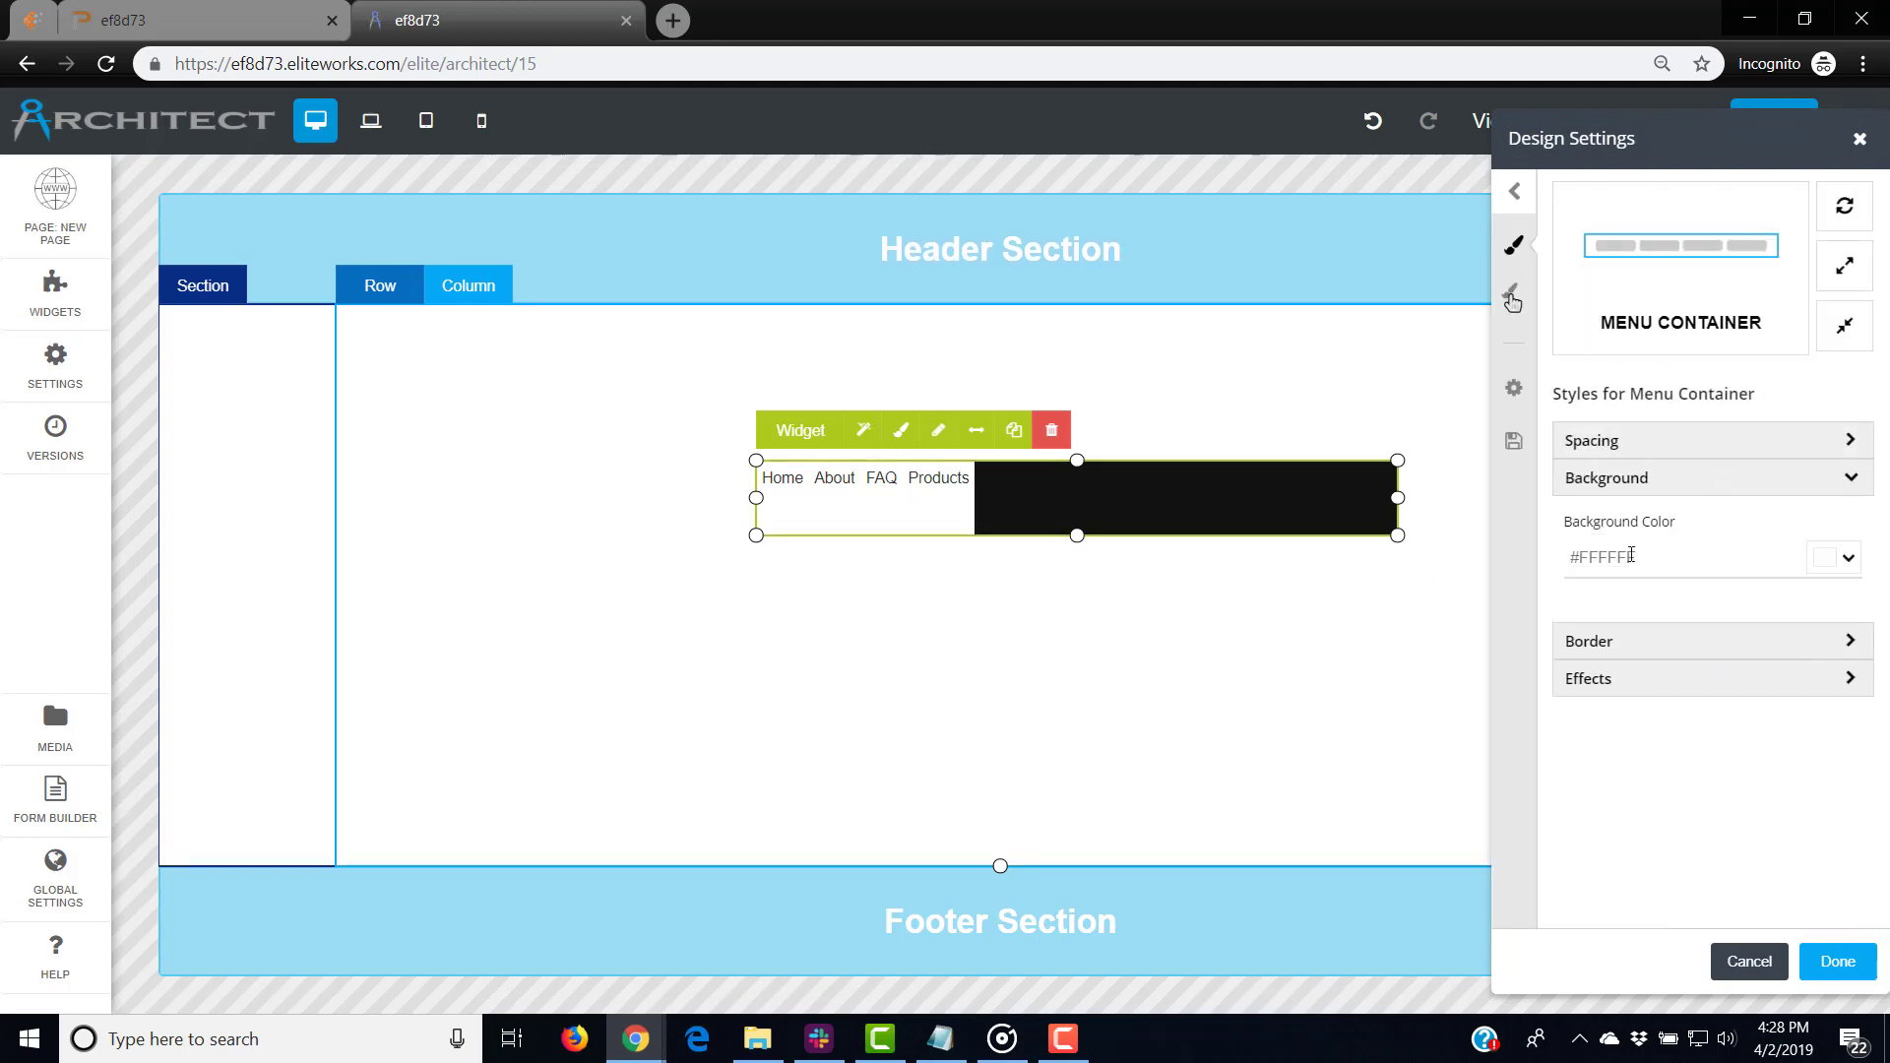
{"action": "left_click", "coordinate": [1847, 561]}
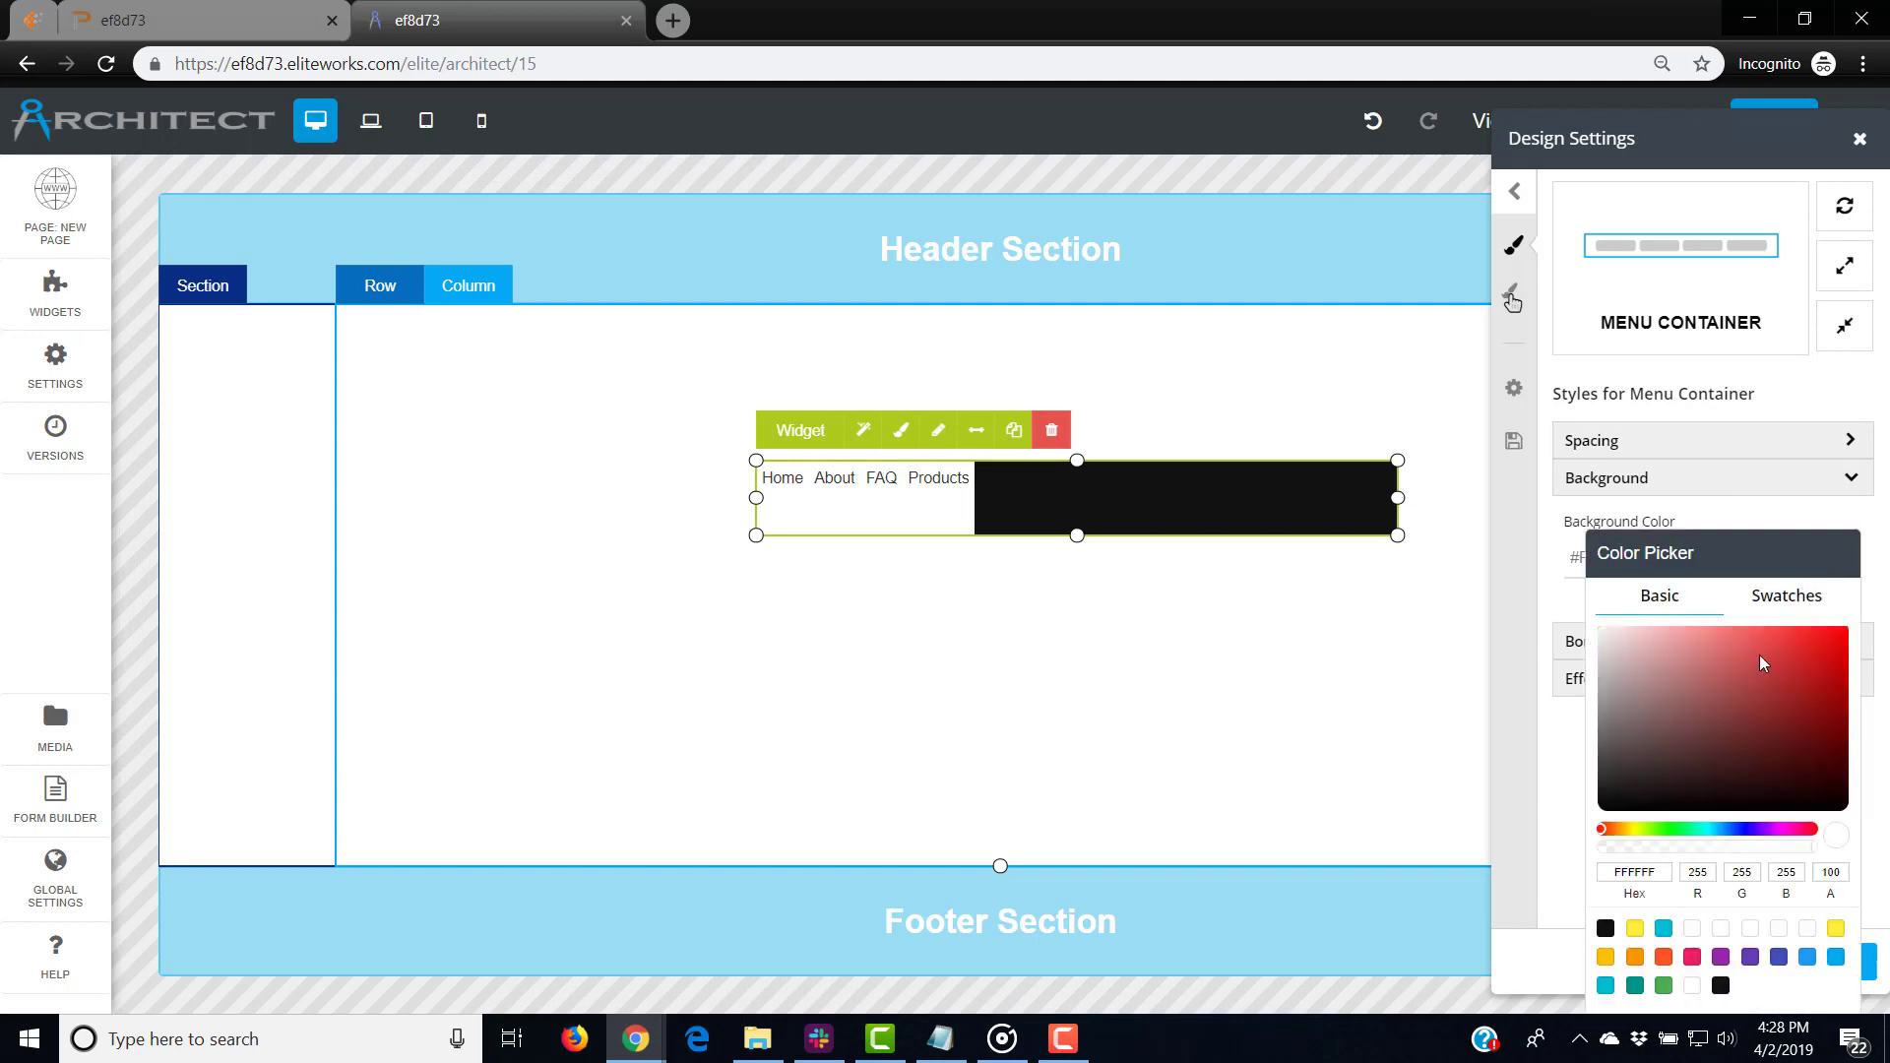
{"action": "left_click", "coordinate": [1708, 847]}
{"action": "left_click_drag", "start_coordinate": [1710, 849], "coordinate": [1819, 858]}
Step: Make the Widget Container's #111111 background fully transparent with an alpha of 0
{"action": "left_click", "coordinate": [1718, 330]}
{"action": "scroll", "coordinate": [1716, 328], "scroll_direction": "up", "scroll_amount": 1}
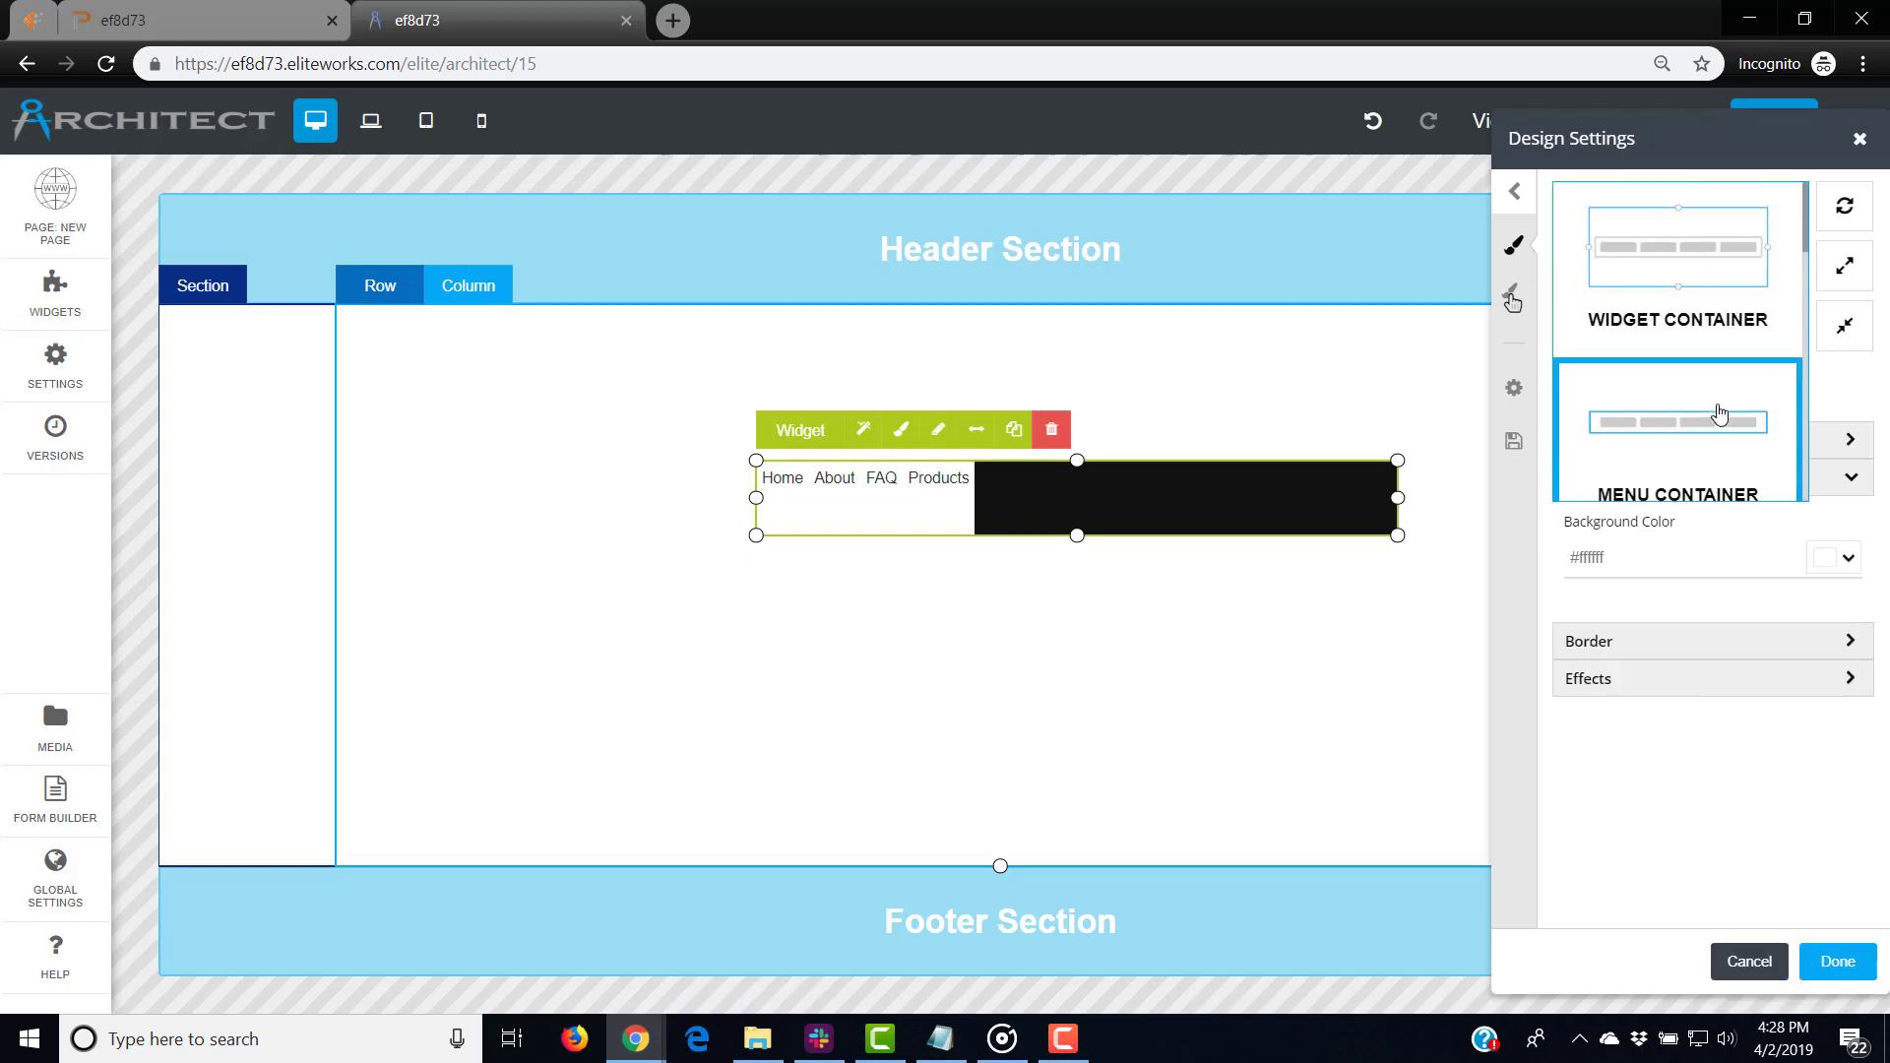
{"action": "left_click", "coordinate": [1713, 315]}
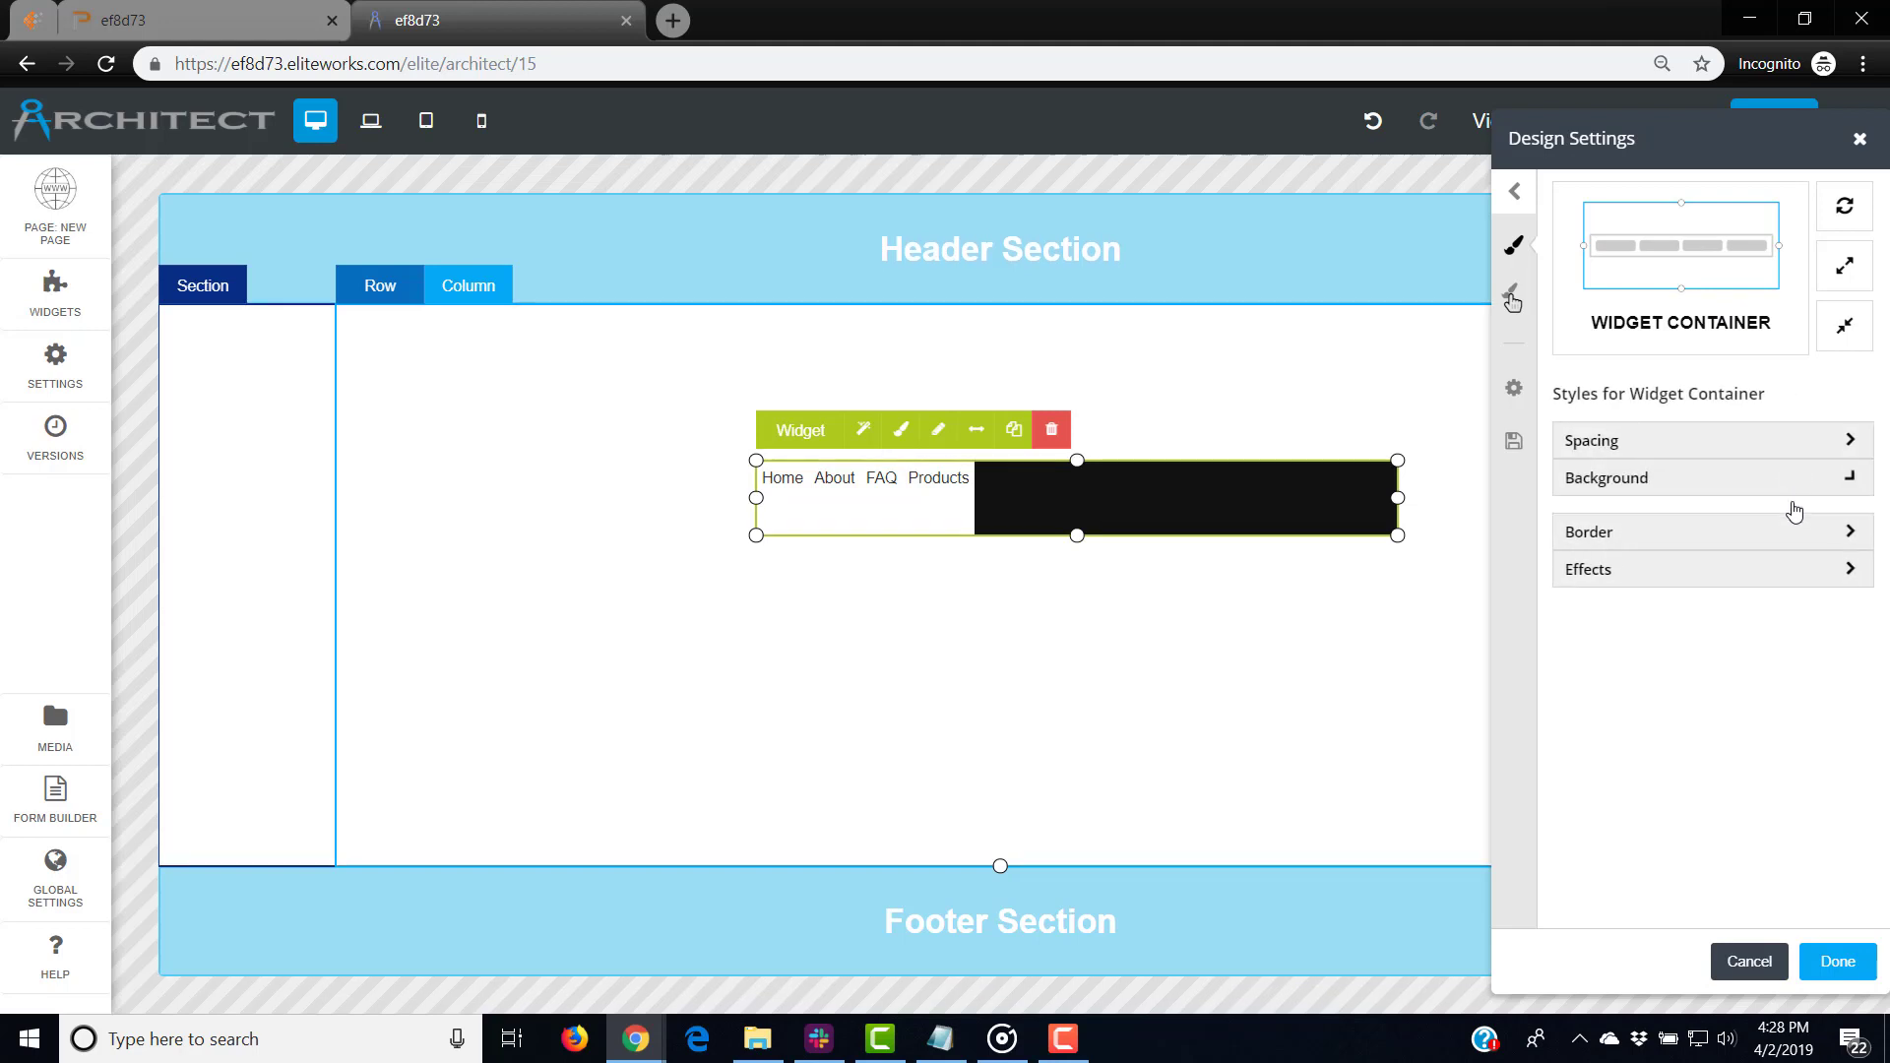
{"action": "left_click", "coordinate": [1794, 480]}
{"action": "left_click", "coordinate": [1858, 560]}
{"action": "left_click_drag", "start_coordinate": [1766, 845], "coordinate": [1597, 853]}
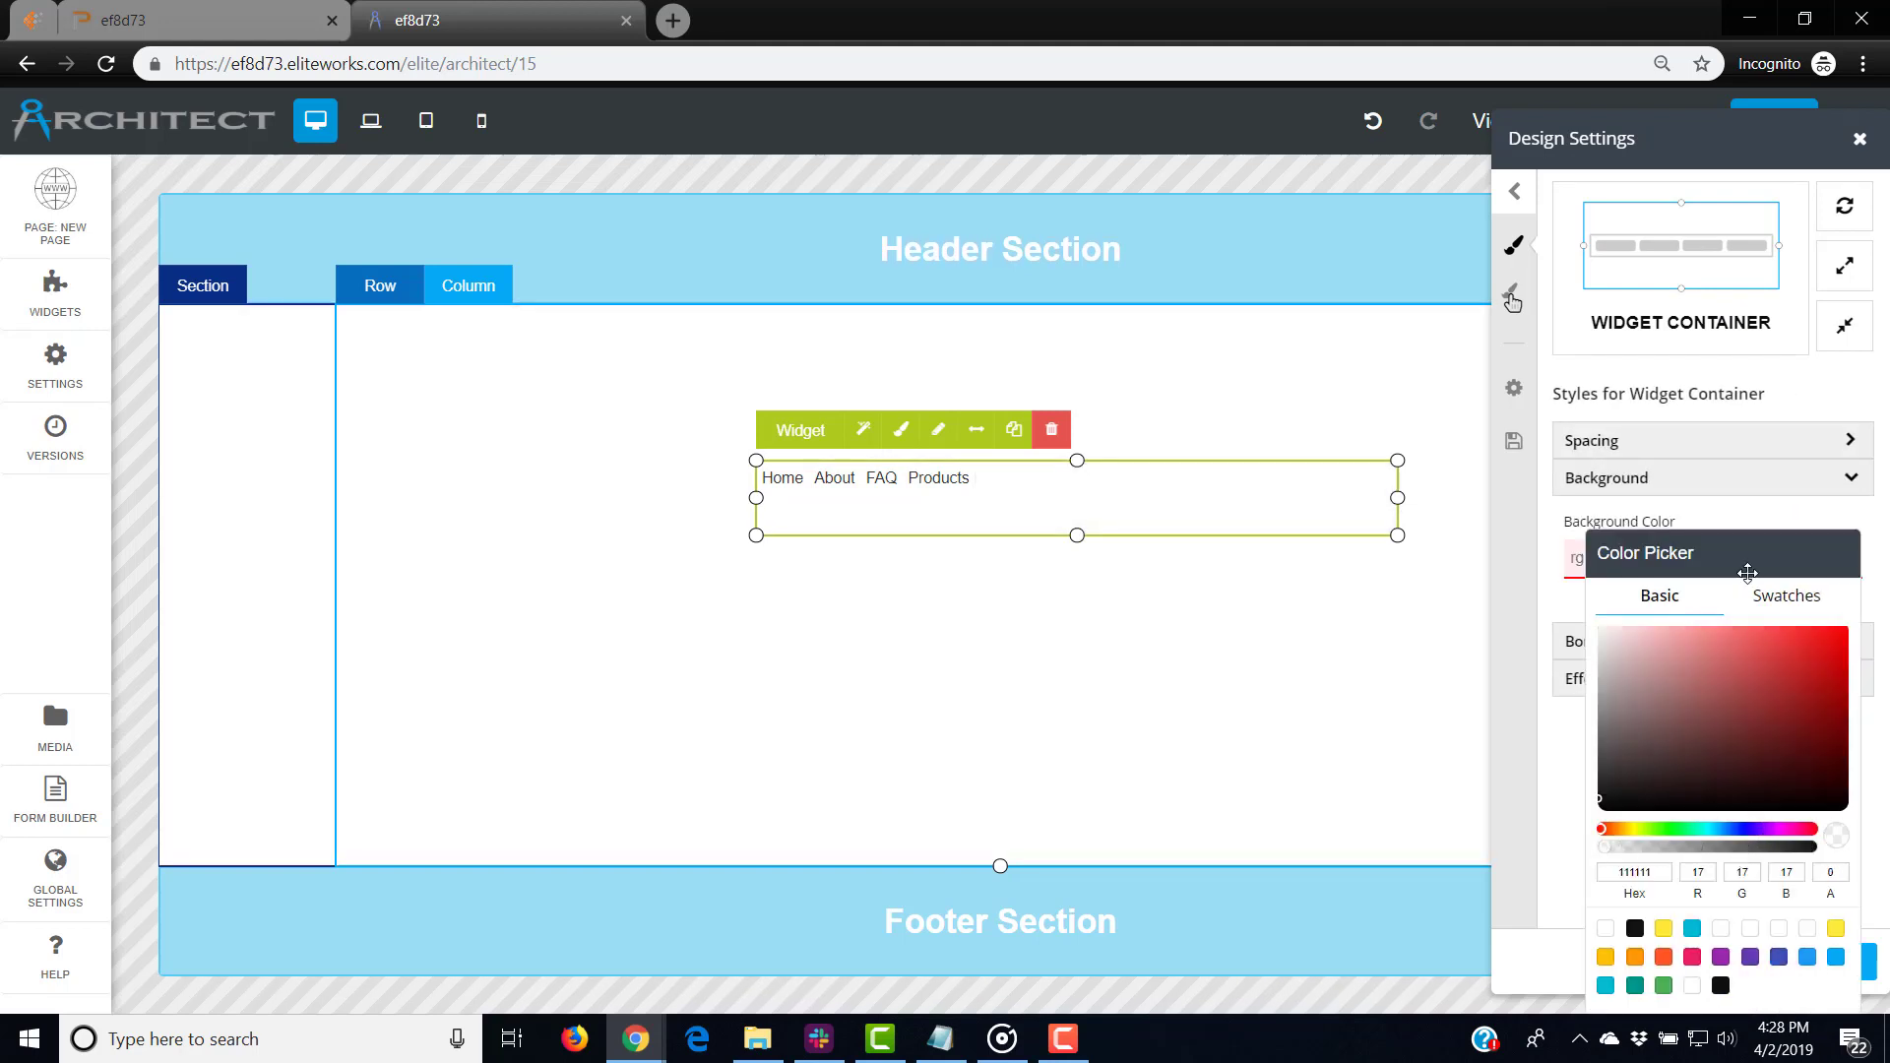
{"action": "left_click", "coordinate": [1768, 522]}
Step: Make the Menu Container's white background transparent by lowering its opacity
{"action": "left_click", "coordinate": [1683, 306]}
{"action": "scroll", "coordinate": [1686, 346], "scroll_direction": "down", "scroll_amount": 1}
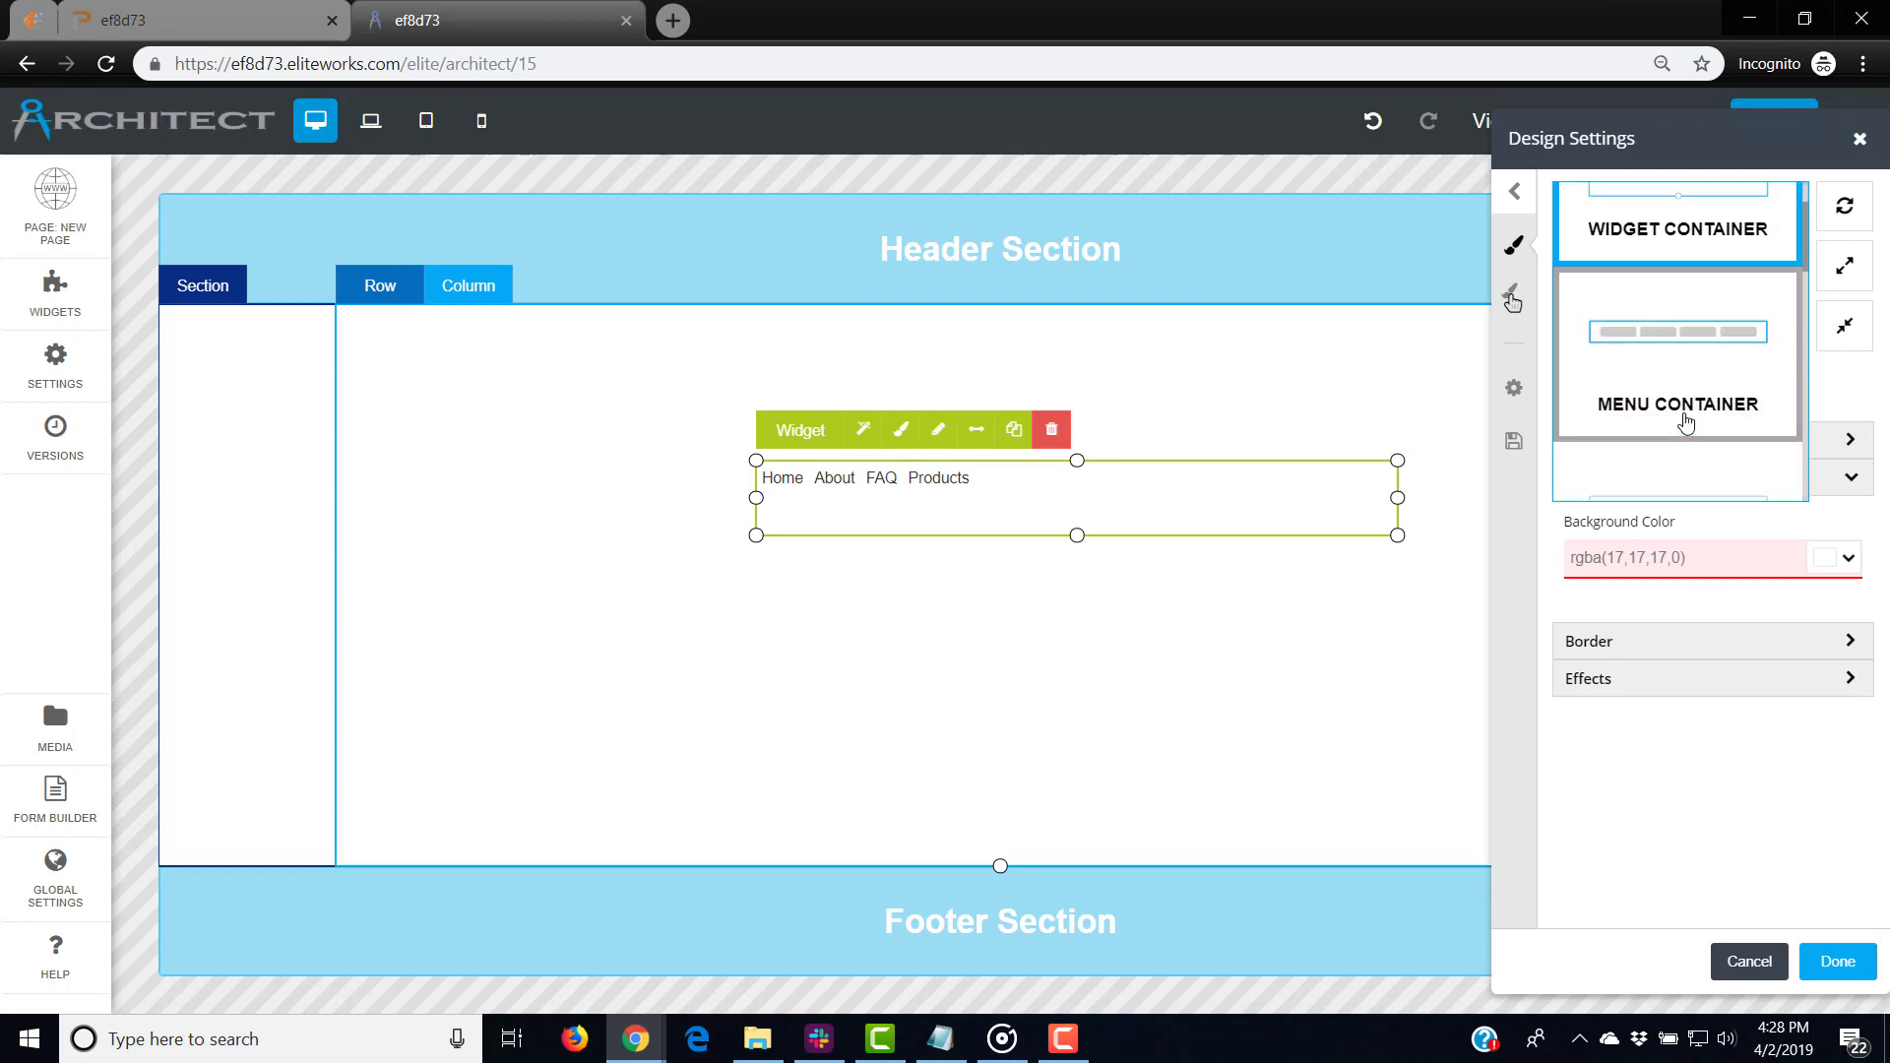
{"action": "left_click", "coordinate": [1688, 415]}
{"action": "left_click", "coordinate": [1775, 482]}
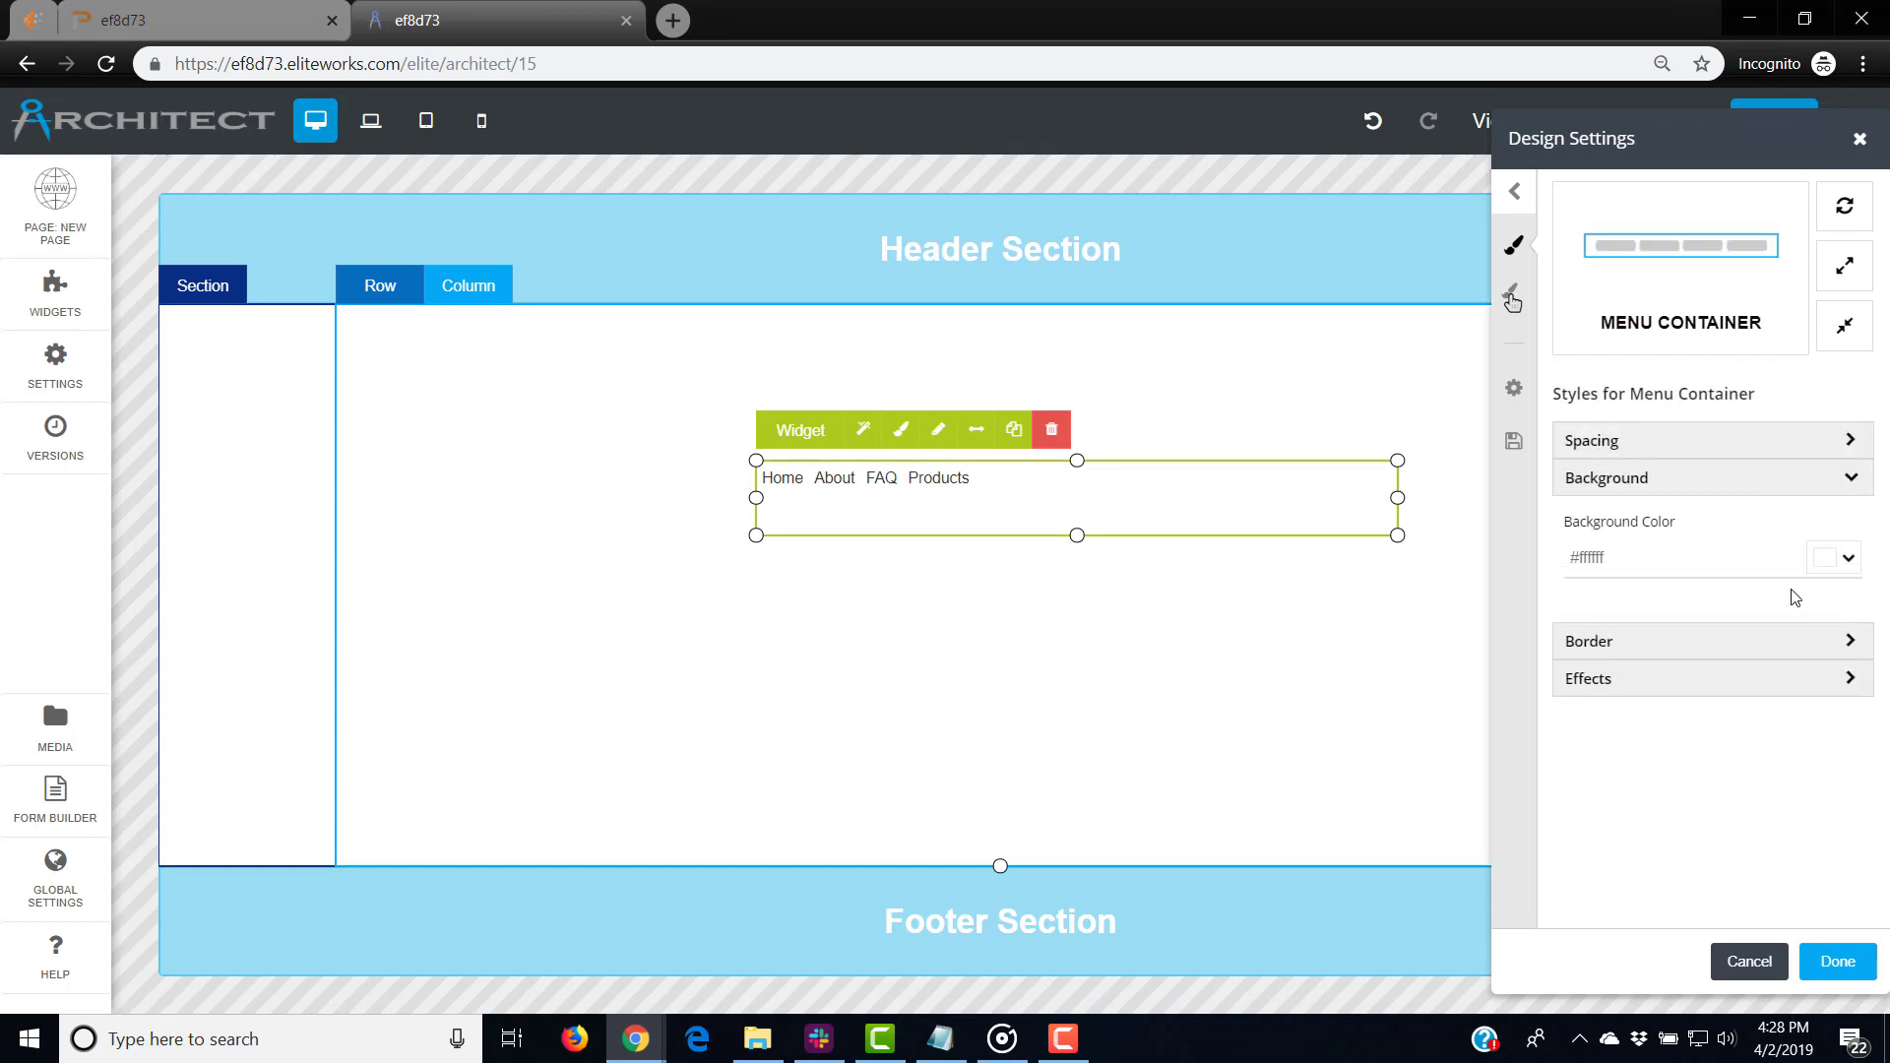
{"action": "left_click", "coordinate": [1843, 561]}
{"action": "left_click_drag", "start_coordinate": [1715, 849], "coordinate": [1603, 848]}
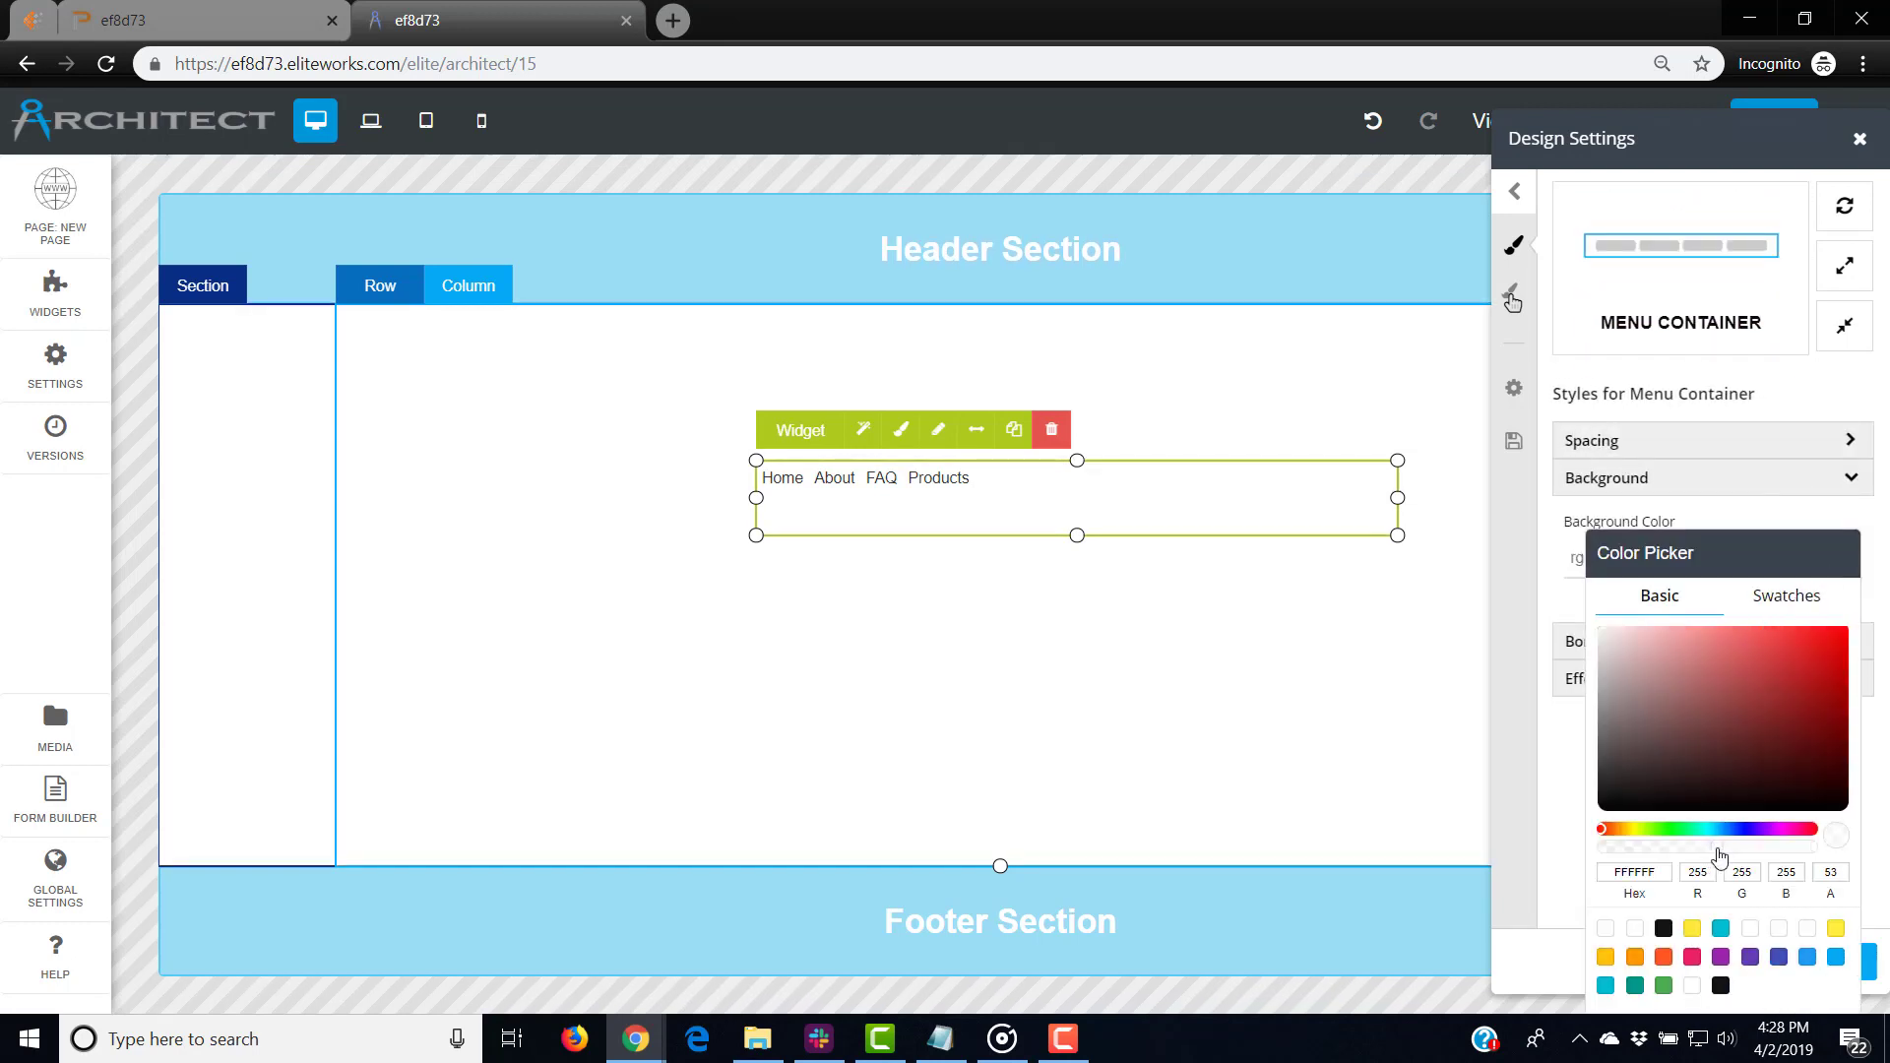
{"action": "left_click", "coordinate": [1584, 860]}
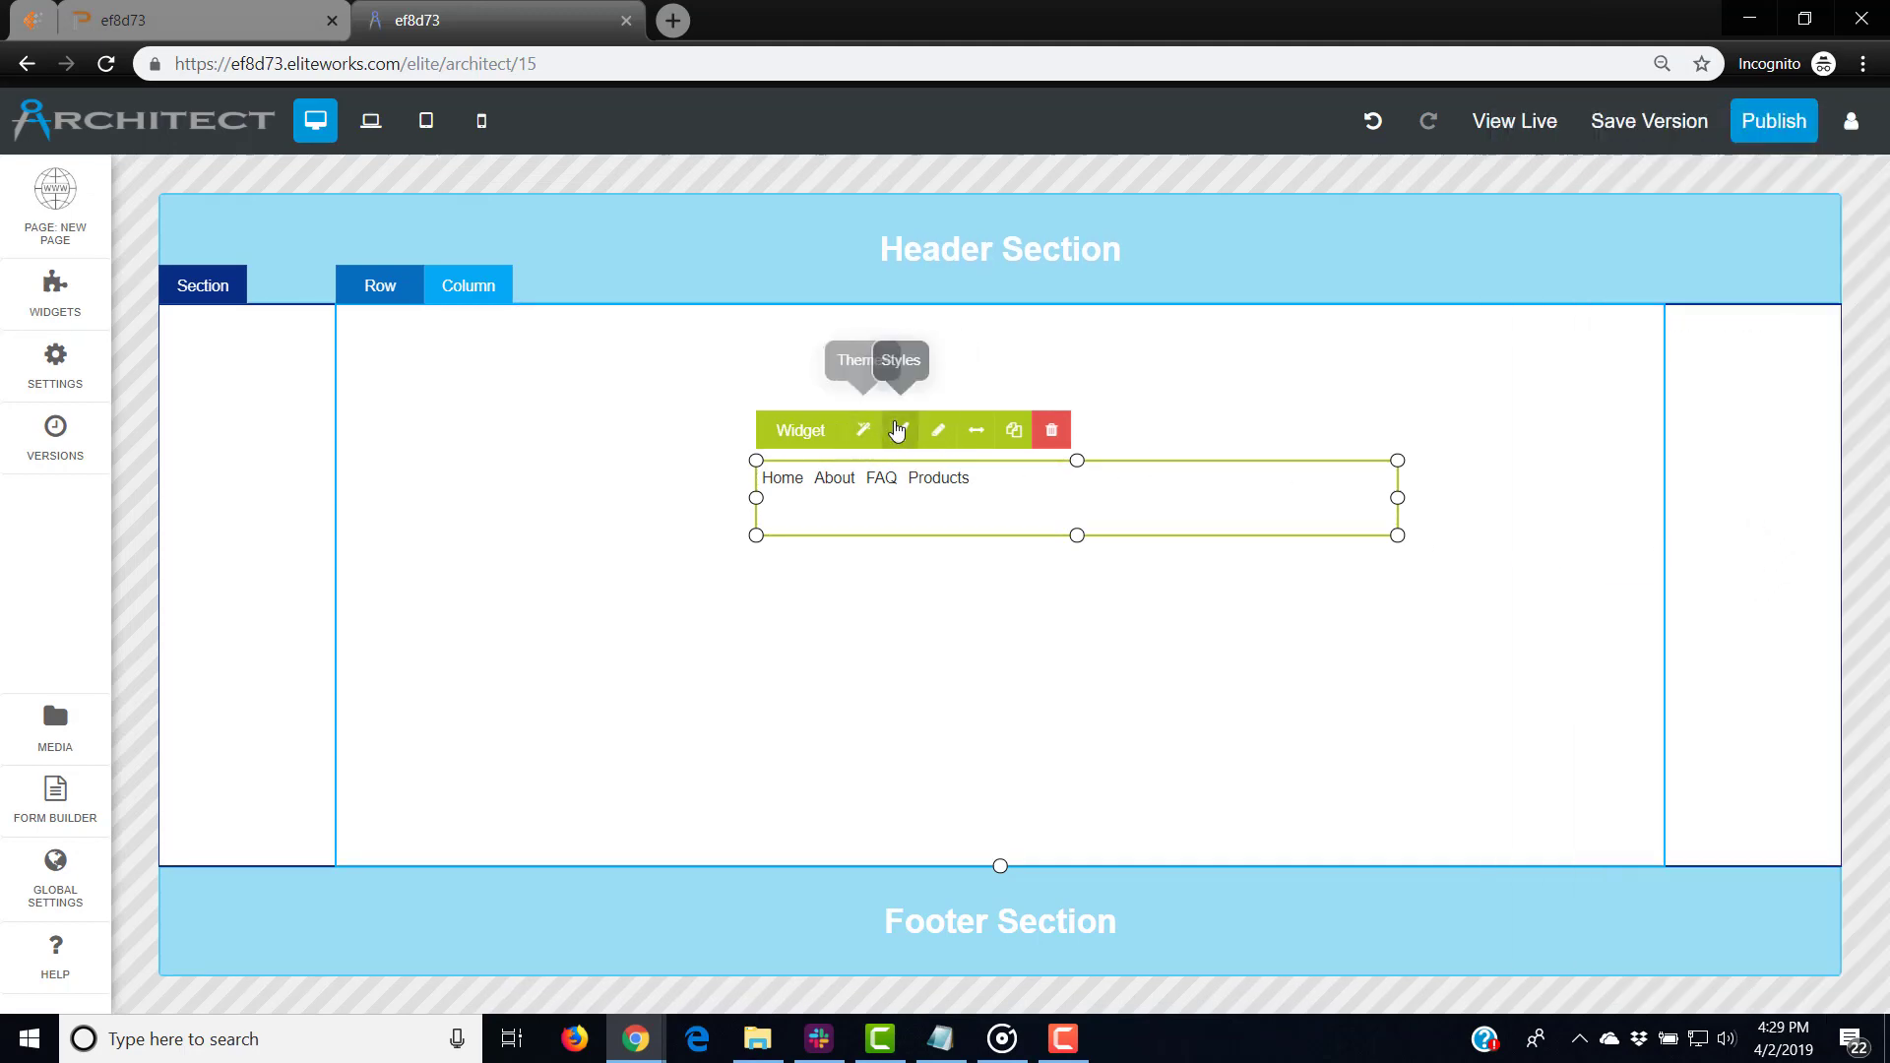
Step: Set the left and right padding of the Menu Items to 15 px in the widget's styles
{"action": "left_click", "coordinate": [897, 430]}
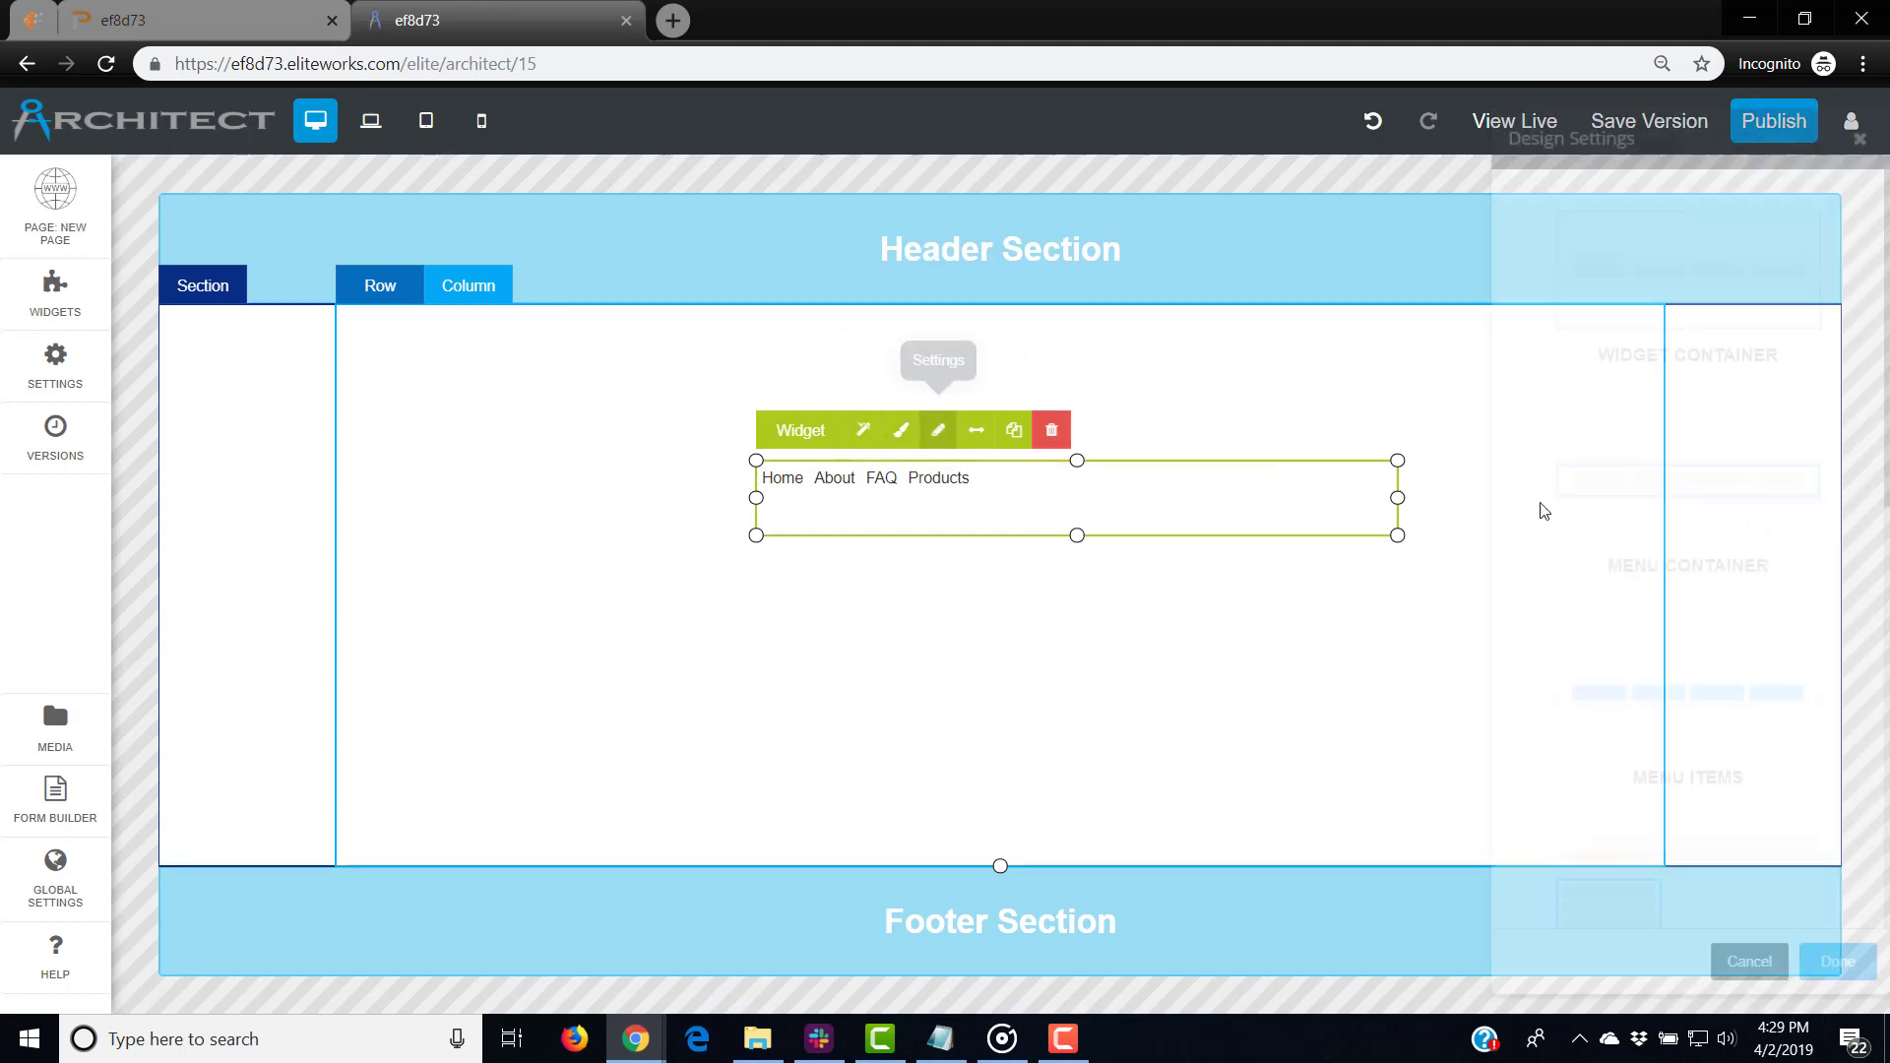
{"action": "scroll", "coordinate": [1768, 650], "scroll_direction": "down", "scroll_amount": 1}
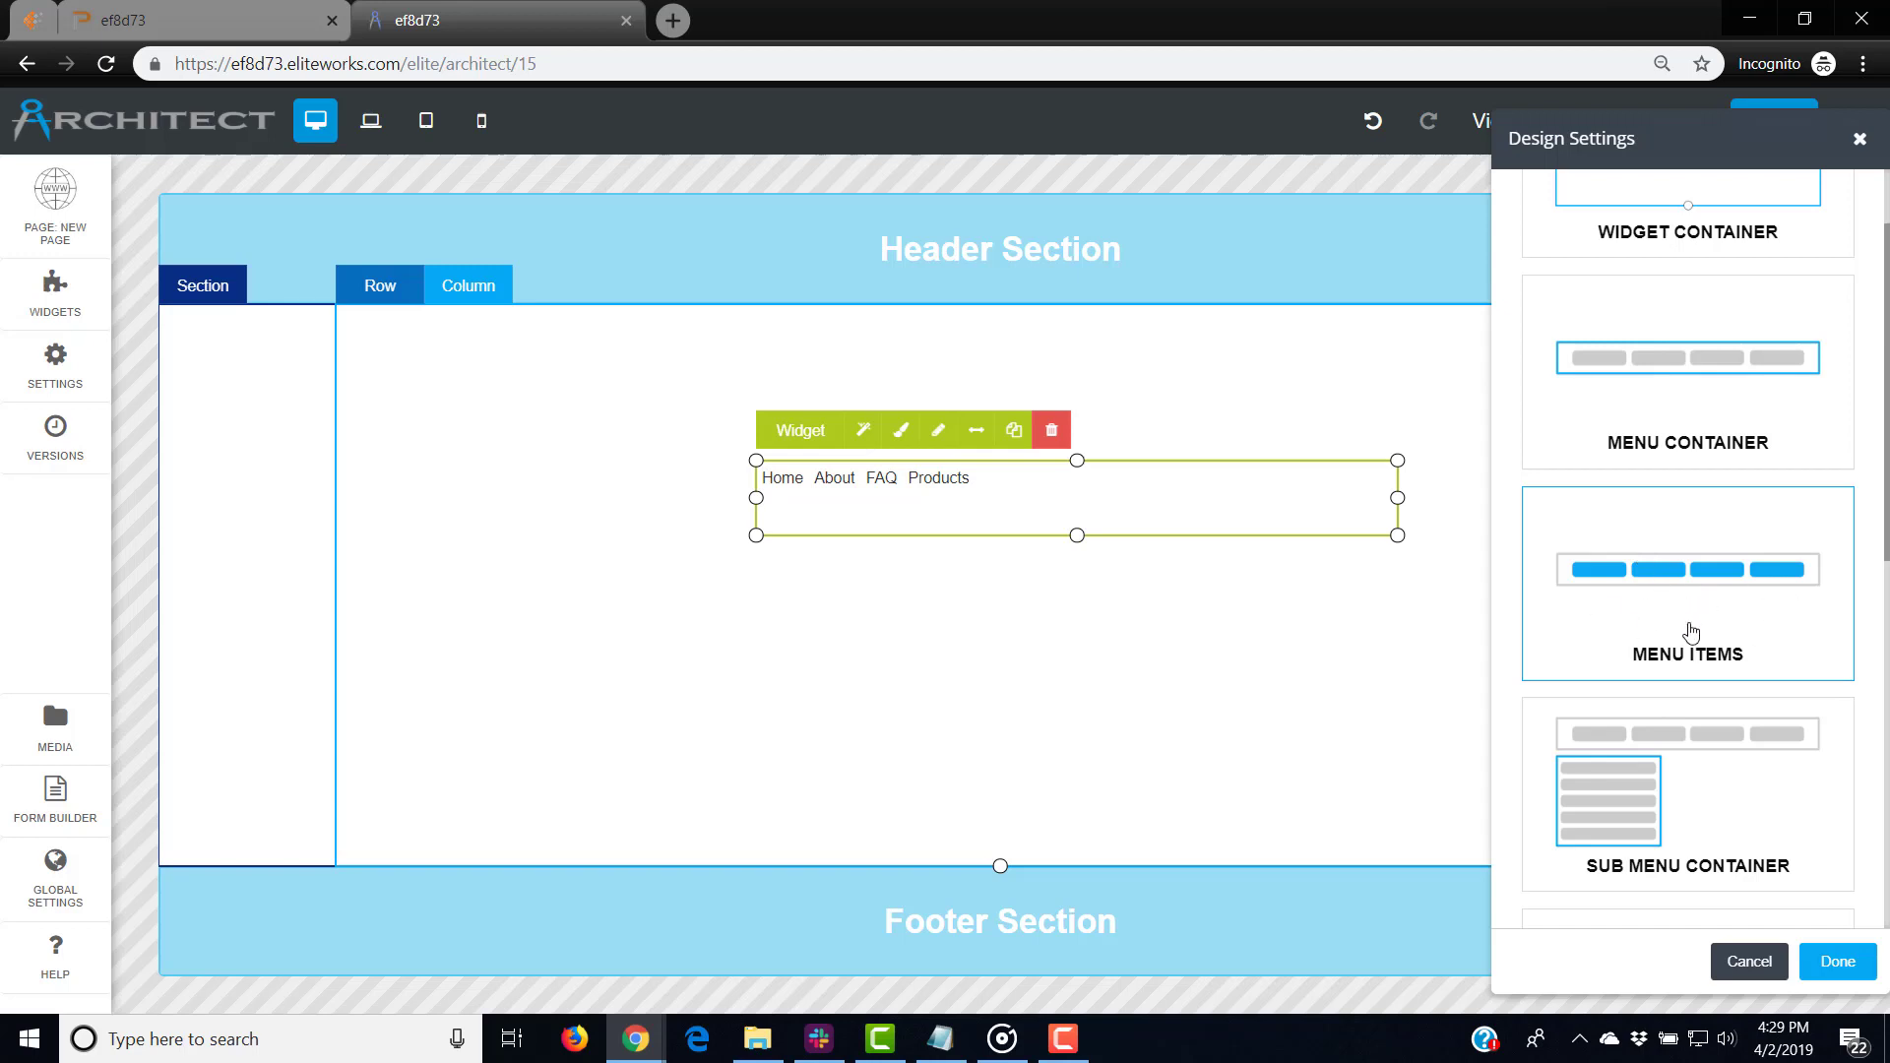
{"action": "left_click", "coordinate": [1713, 586]}
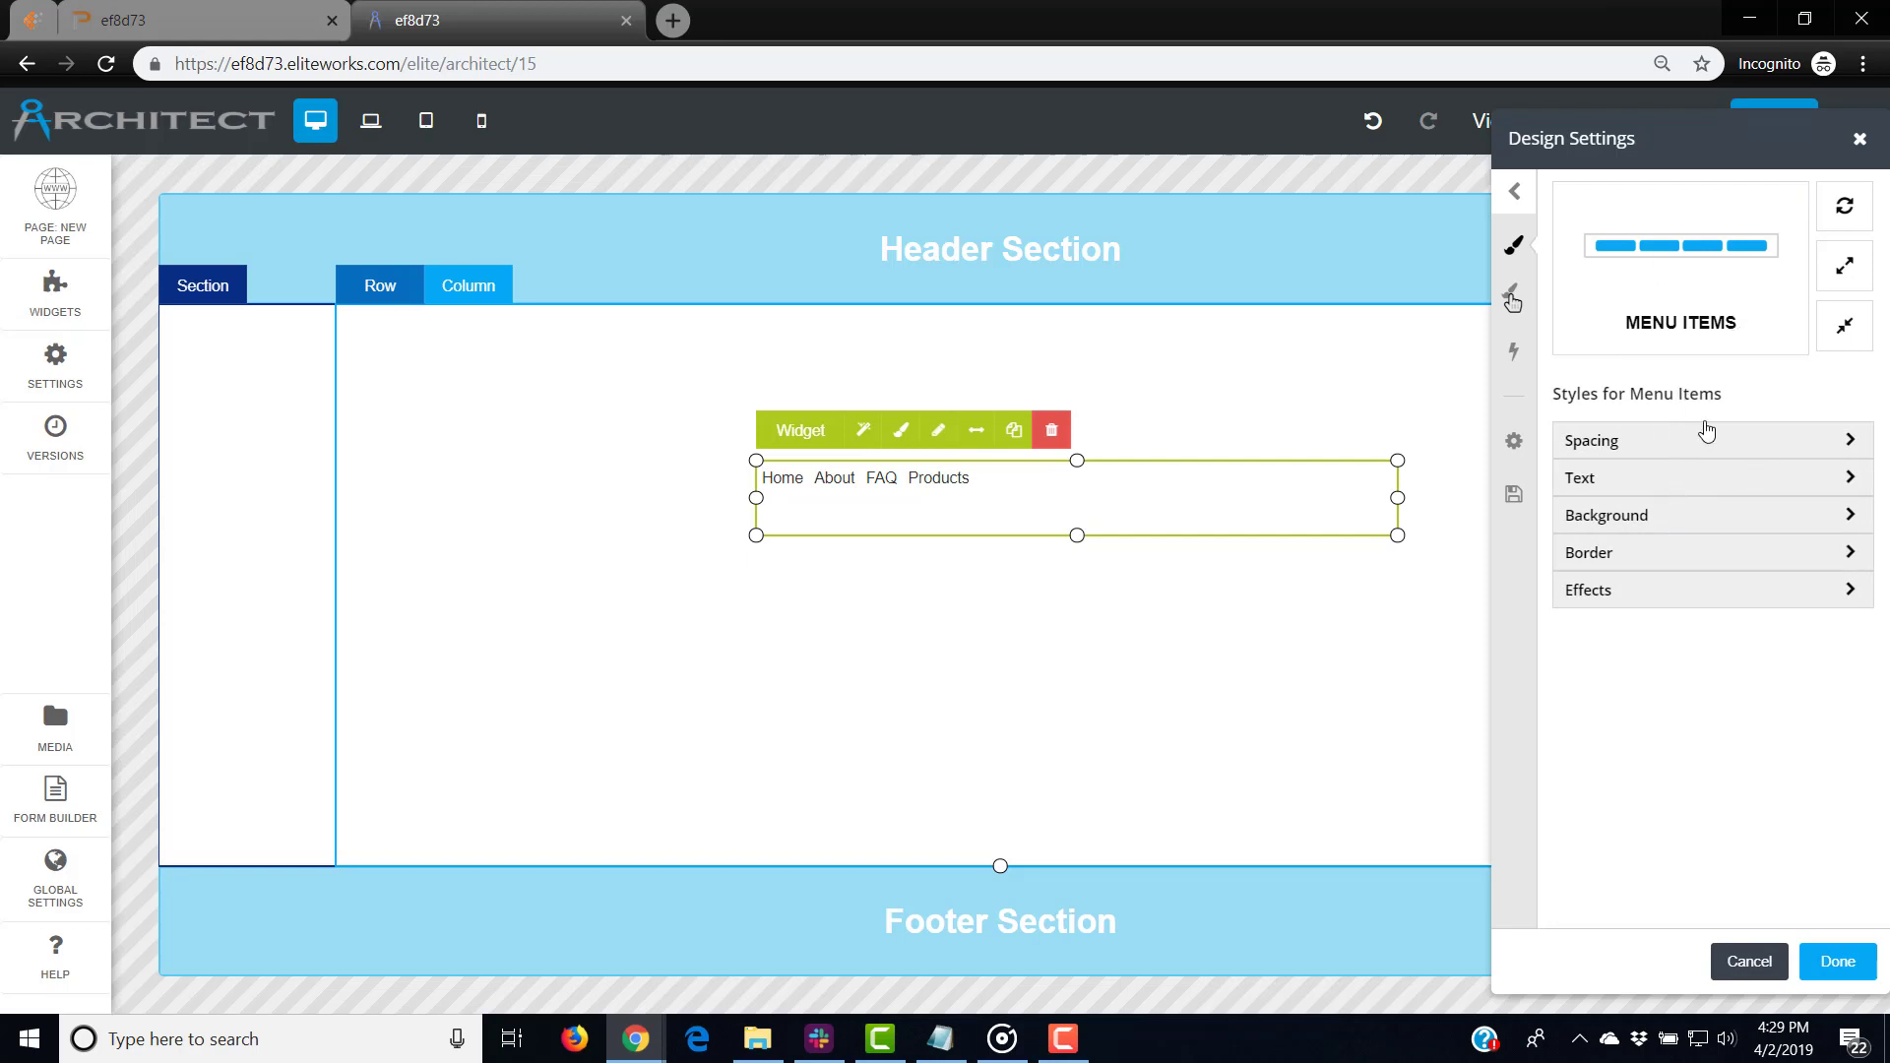
{"action": "left_click", "coordinate": [1718, 452]}
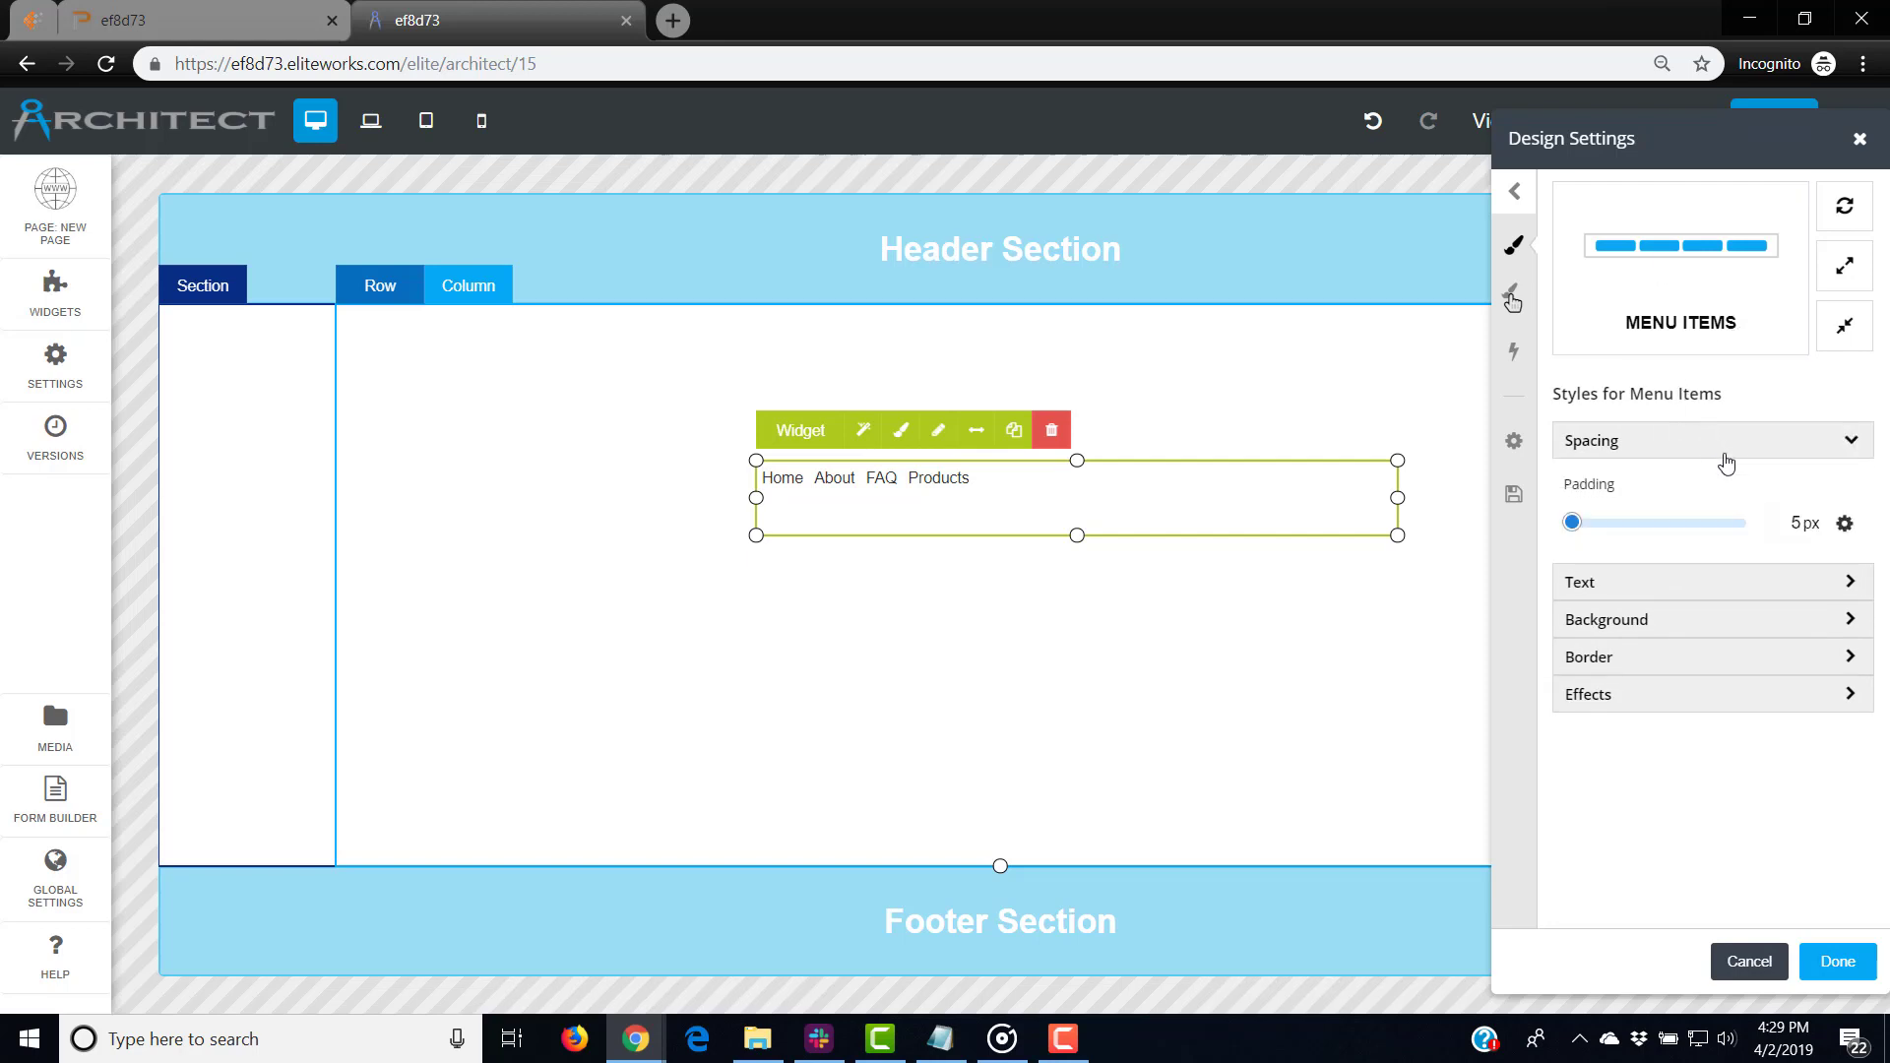
{"action": "left_click", "coordinate": [1845, 525]}
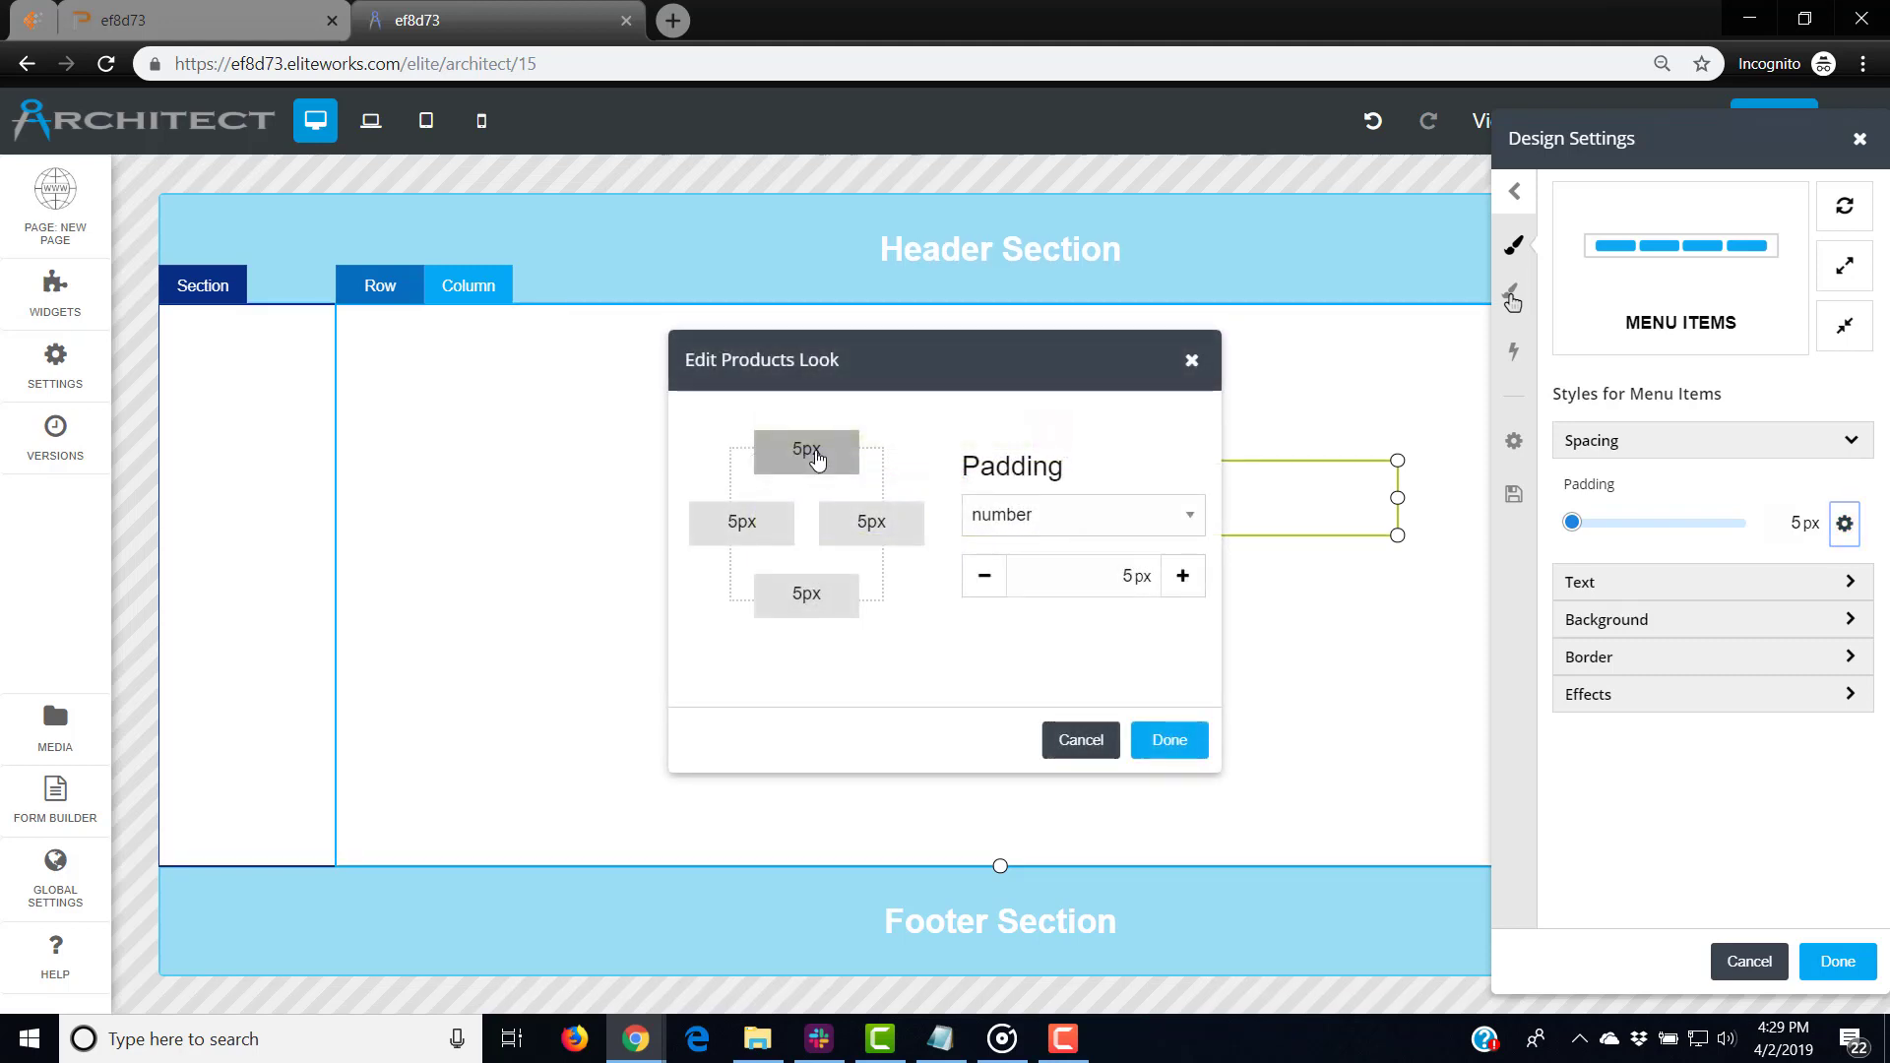
{"action": "left_click_drag", "start_coordinate": [953, 356], "coordinate": [1213, 564]}
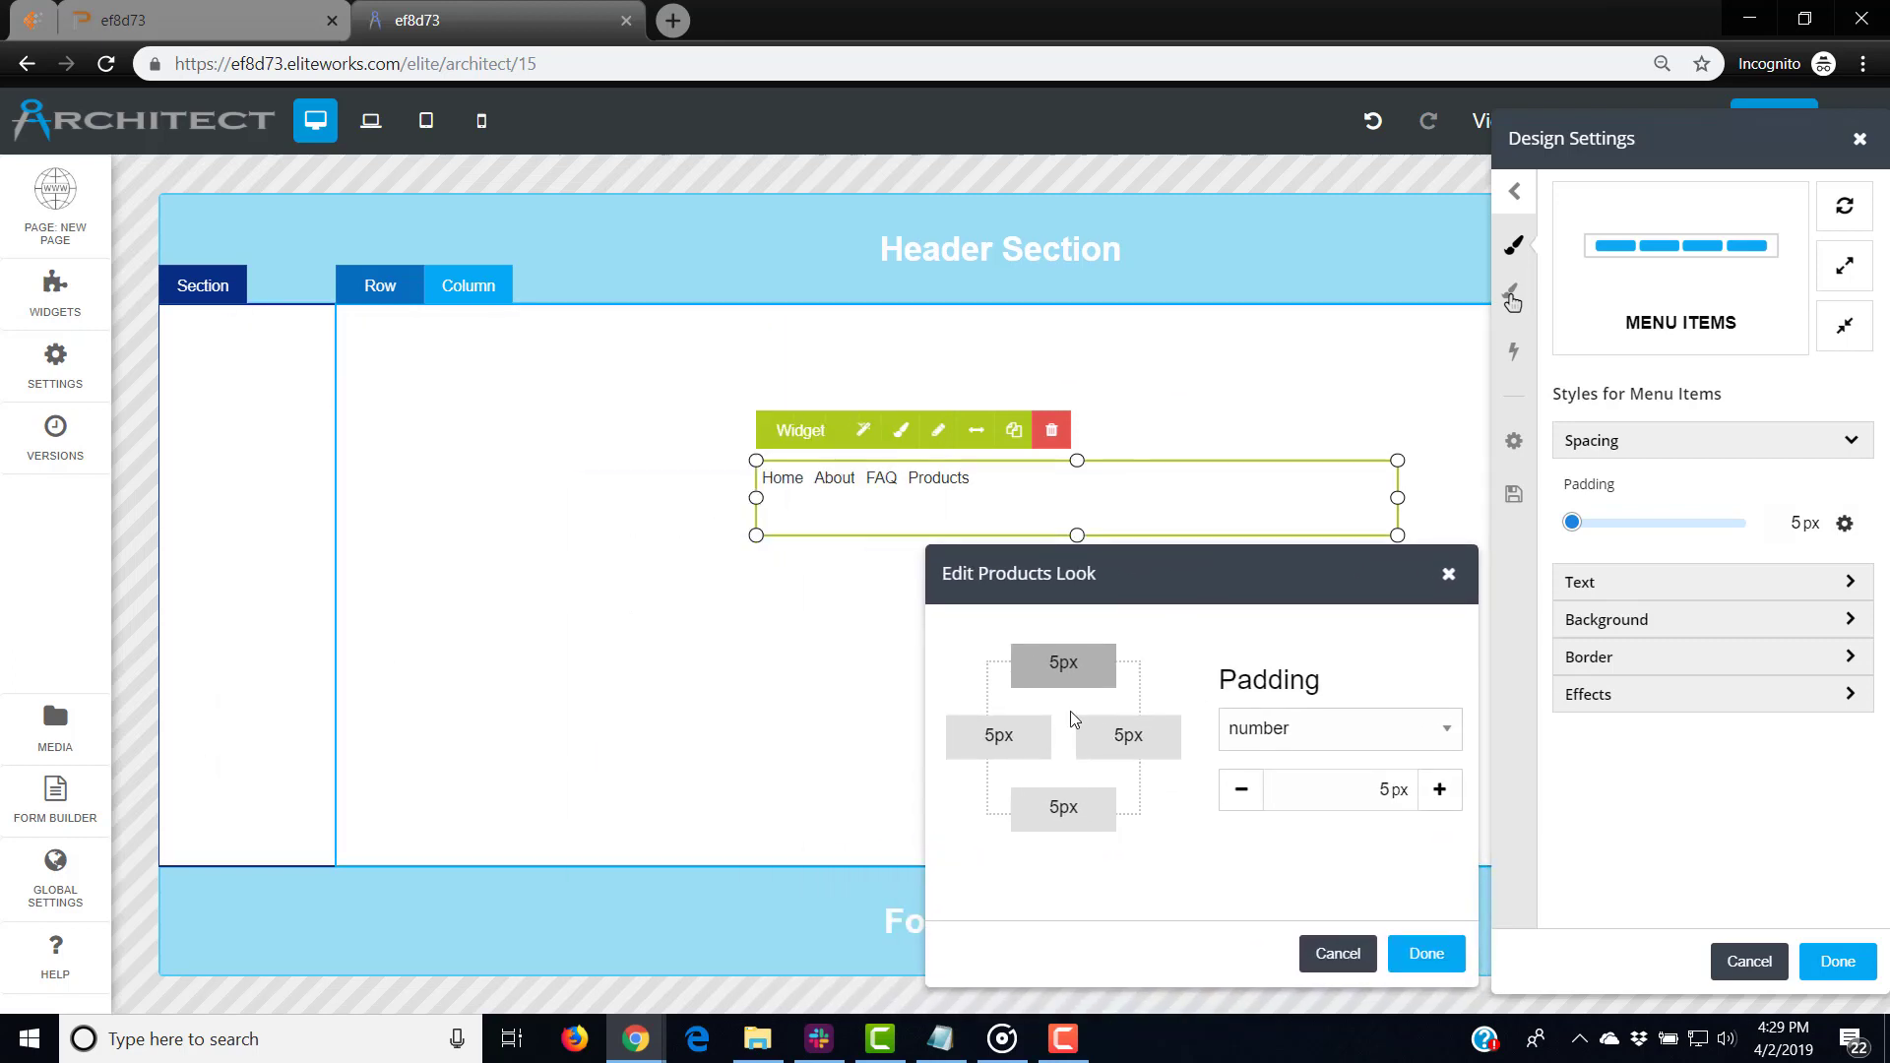
{"action": "left_click", "coordinate": [1016, 737]}
{"action": "left_click", "coordinate": [1122, 734]}
{"action": "left_click", "coordinate": [1439, 790]}
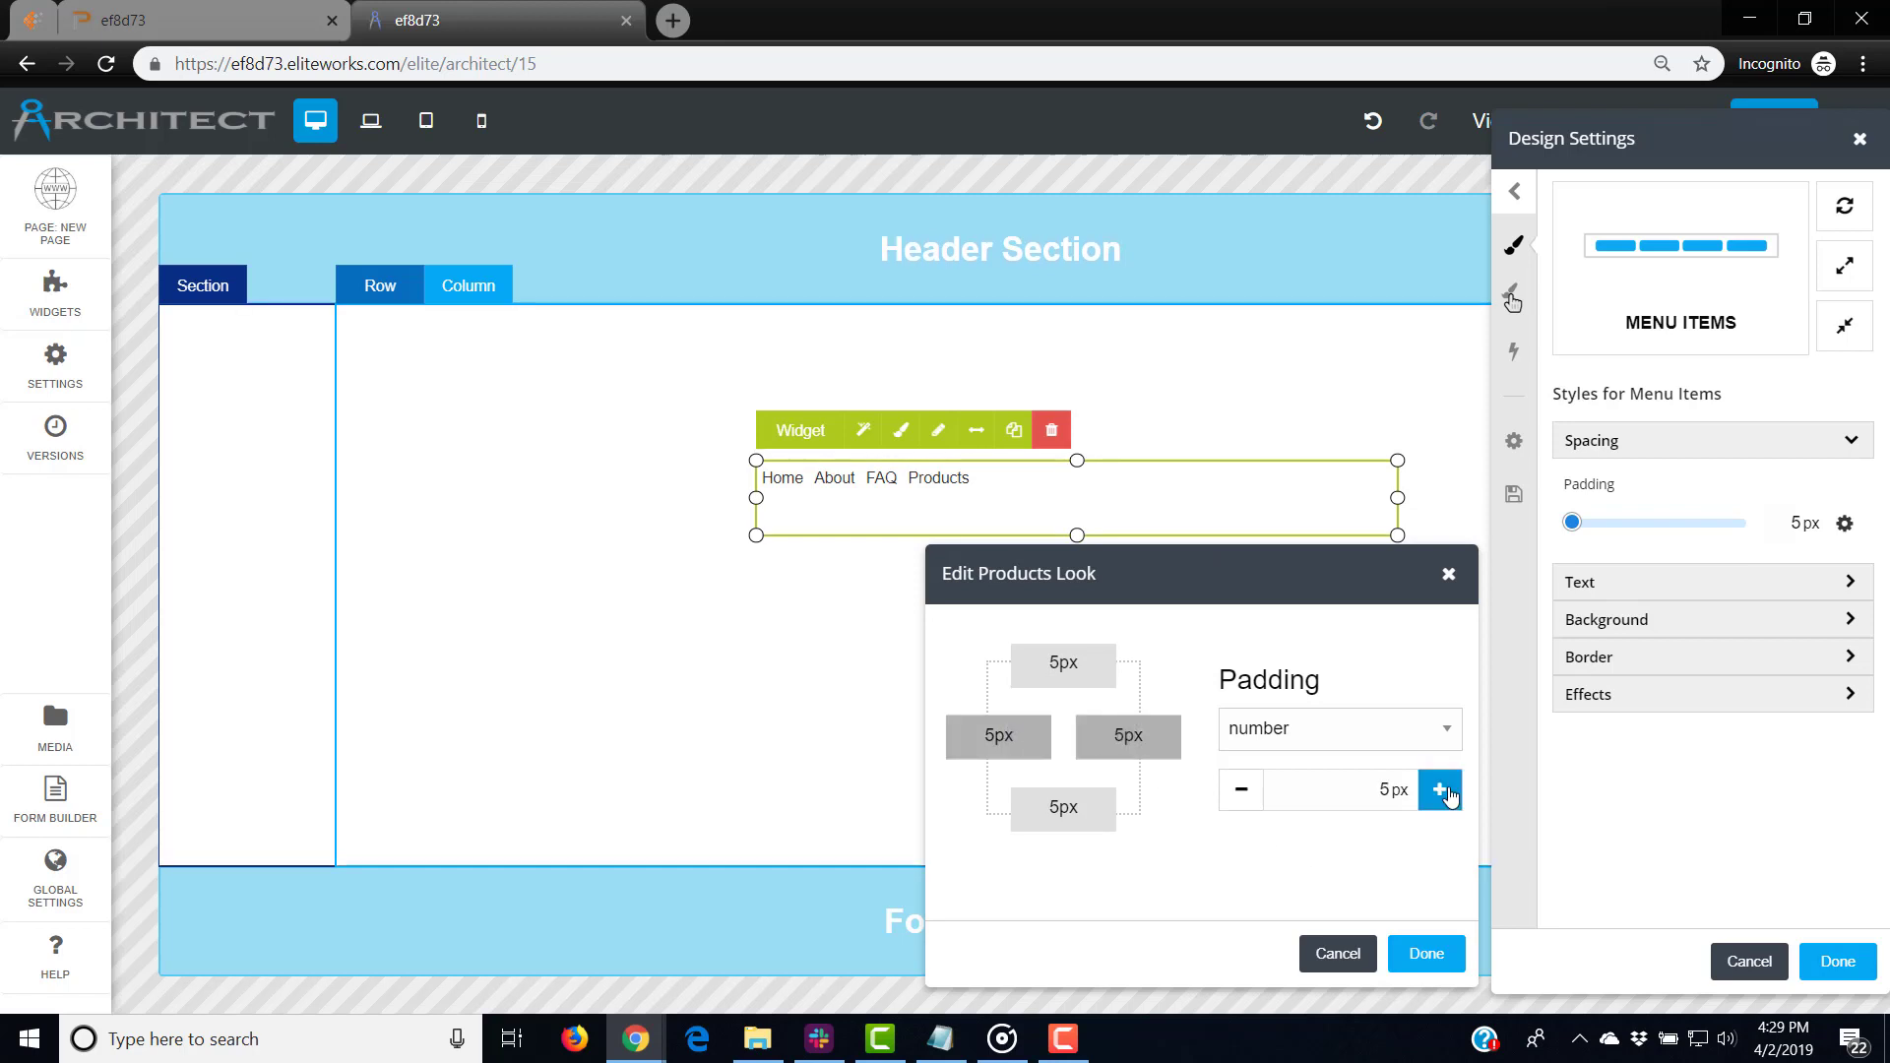
{"action": "left_click", "coordinate": [1445, 798]}
{"action": "left_click", "coordinate": [1445, 799]}
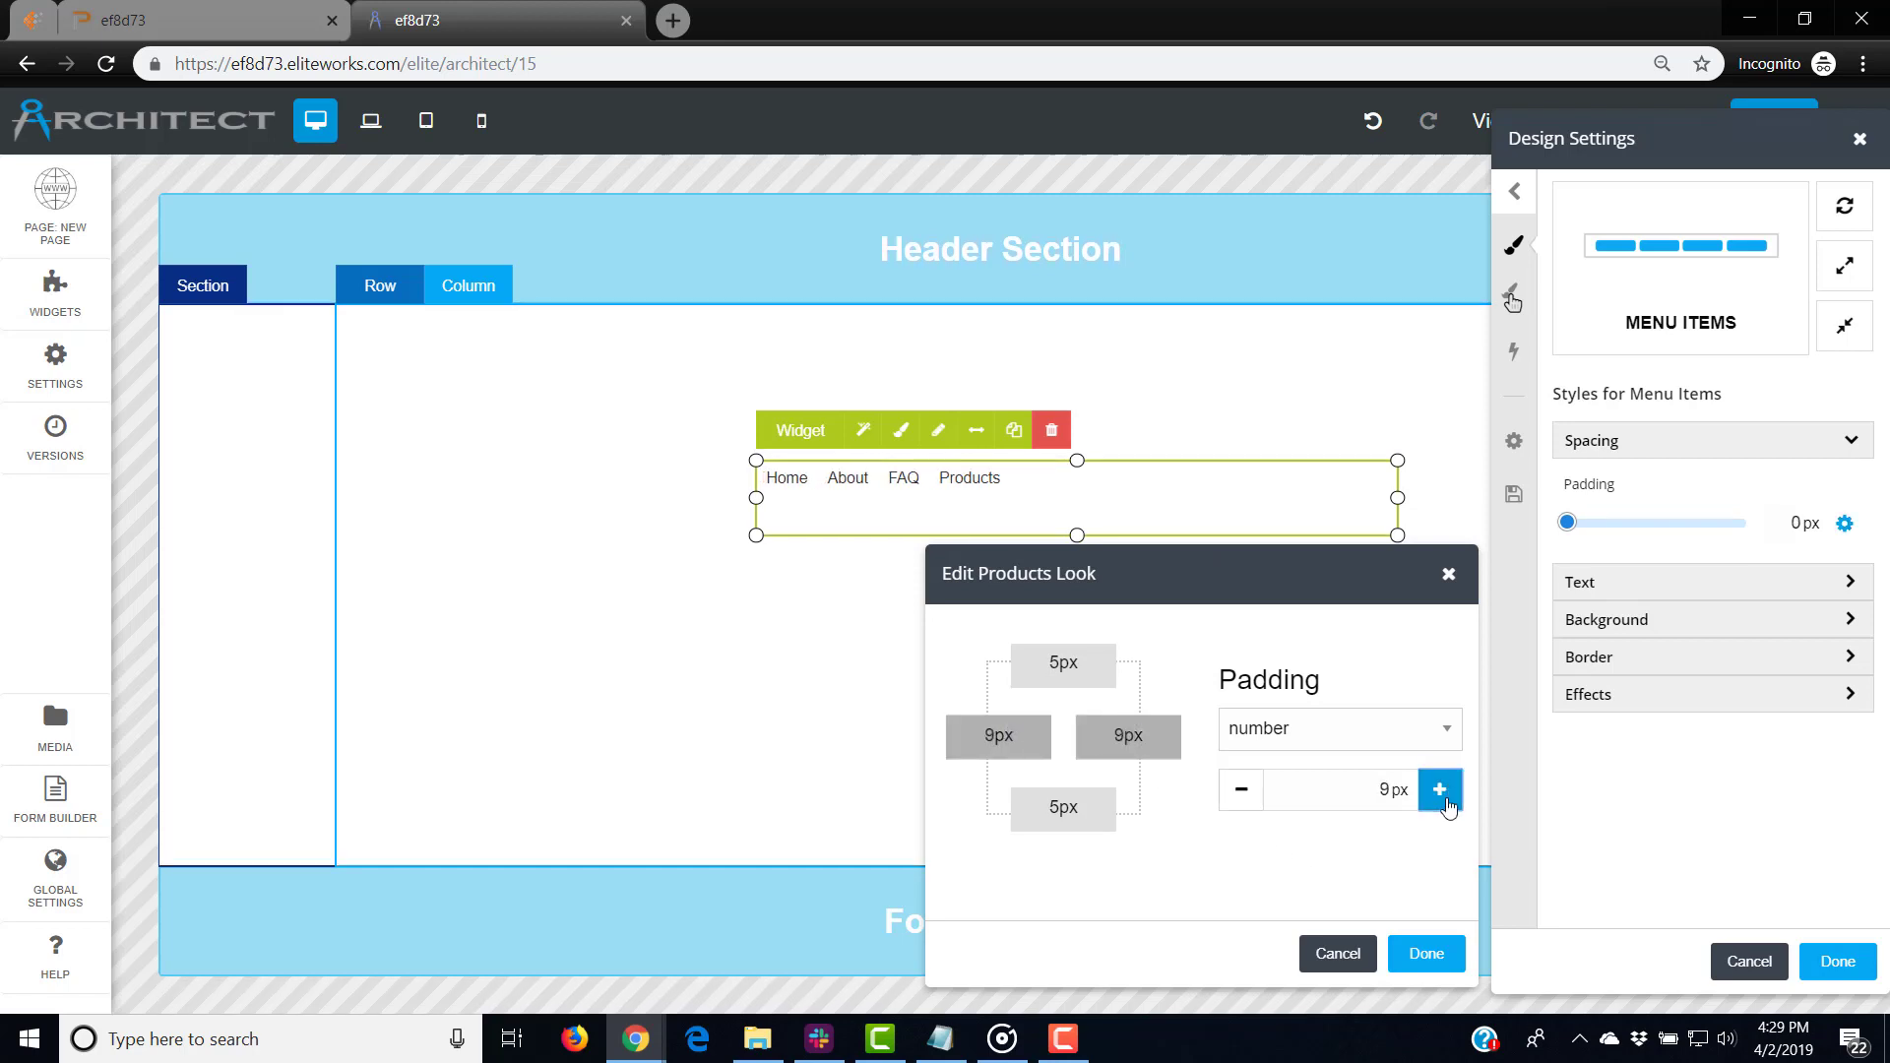
{"action": "double_click", "coordinate": [1445, 798]}
{"action": "left_click", "coordinate": [1445, 799]}
{"action": "double_click", "coordinate": [1445, 800]}
{"action": "left_click", "coordinate": [1445, 799]}
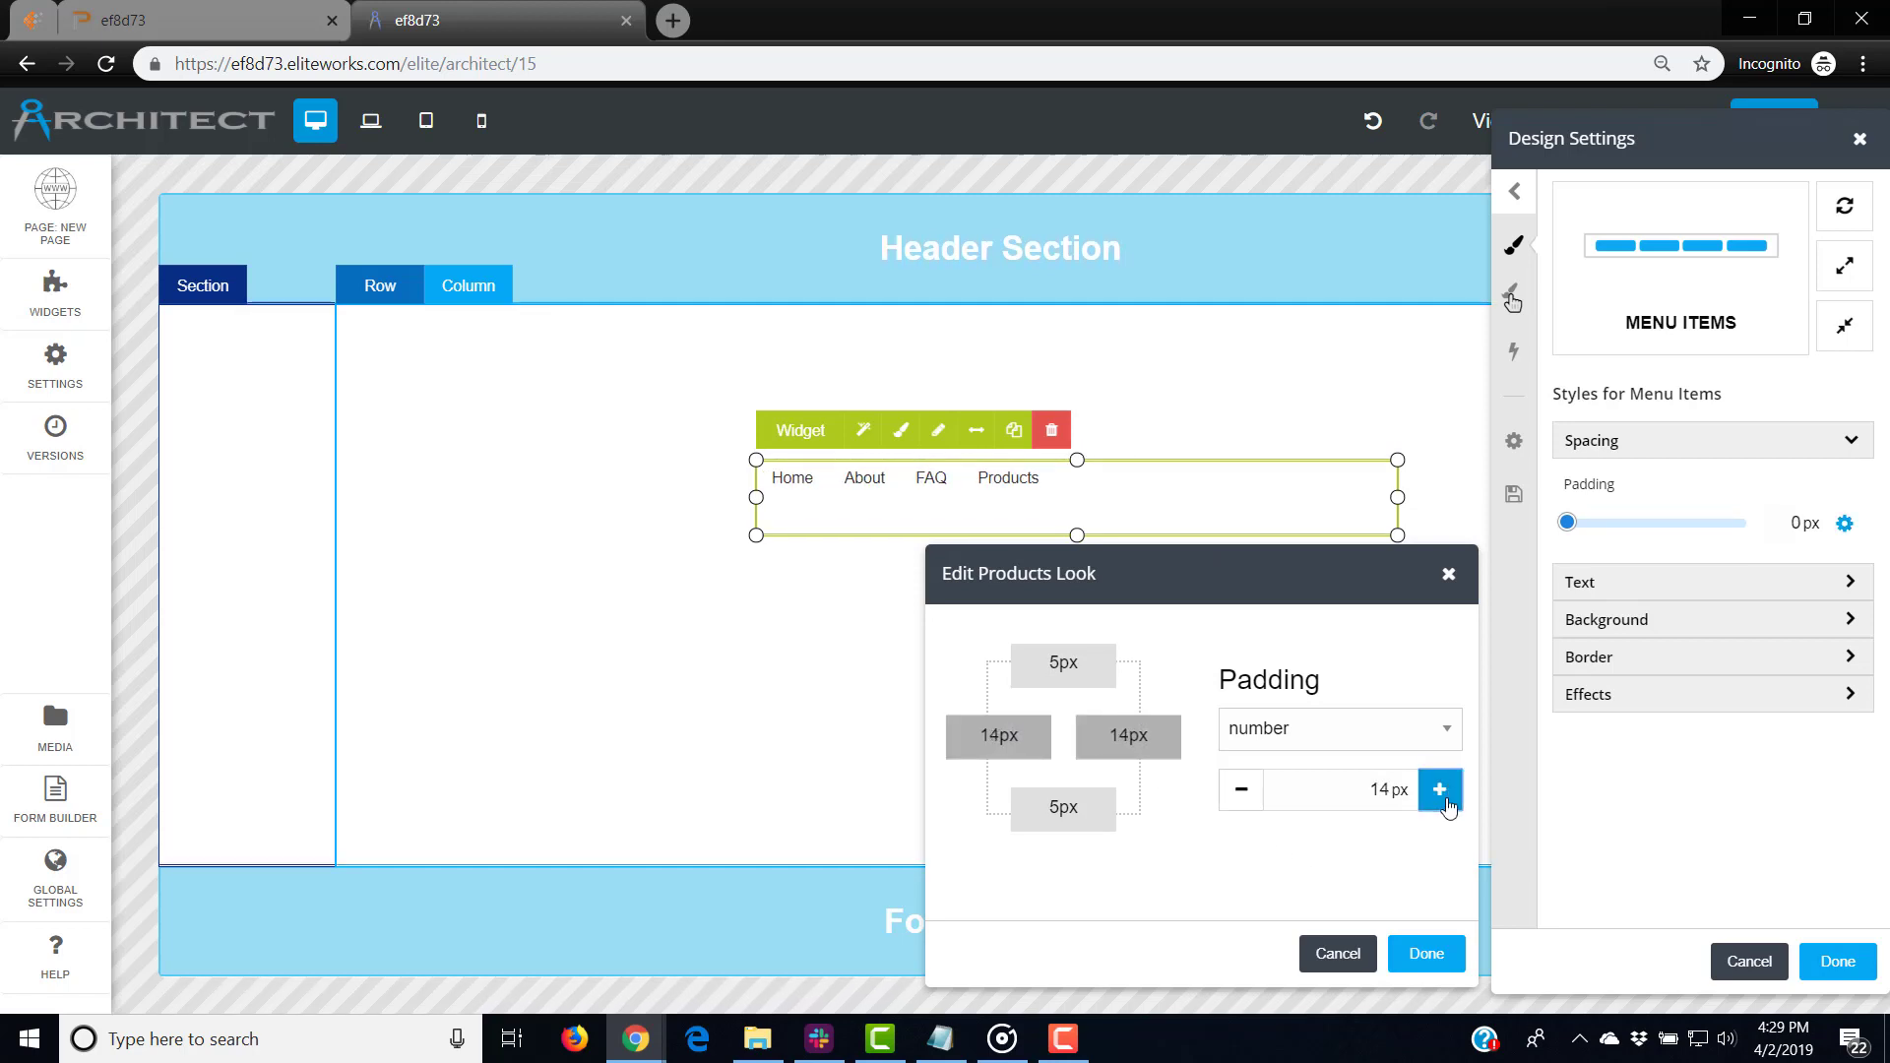
{"action": "left_click", "coordinate": [1445, 799]}
{"action": "left_click", "coordinate": [1240, 800]}
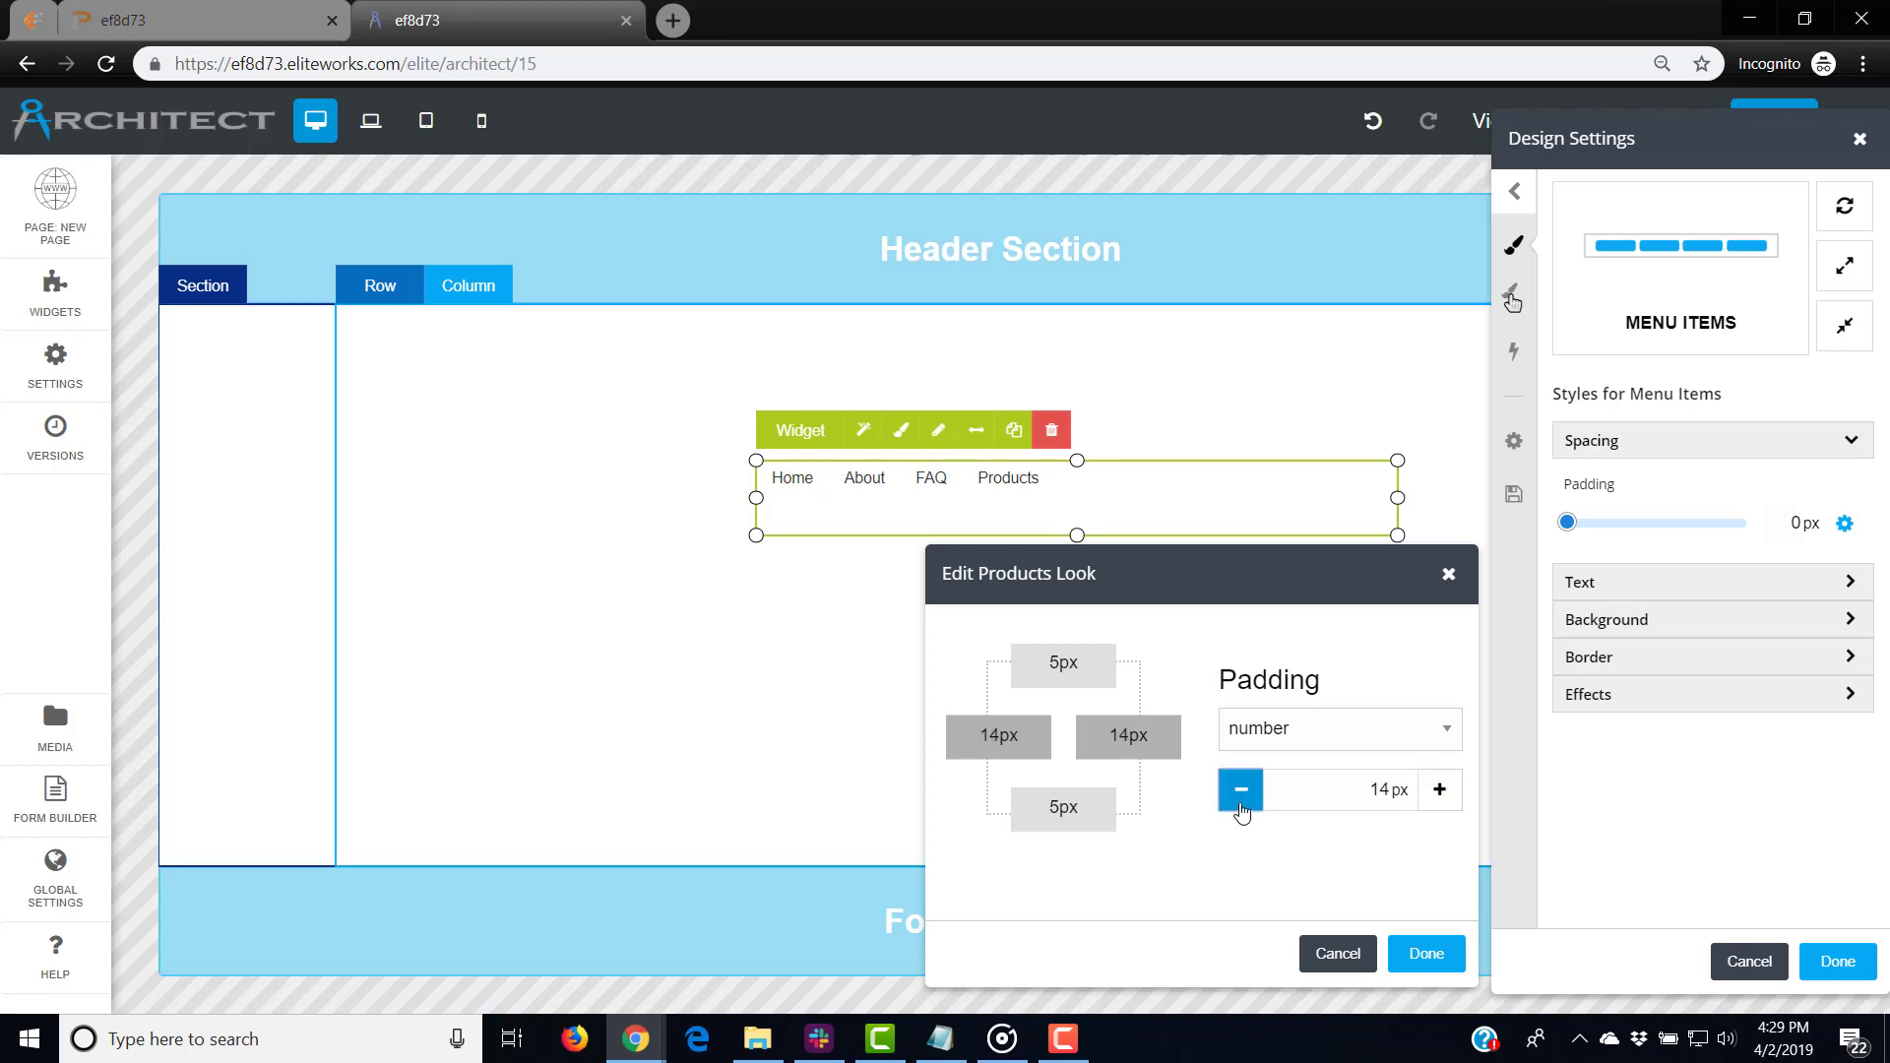
{"action": "left_click", "coordinate": [1435, 797]}
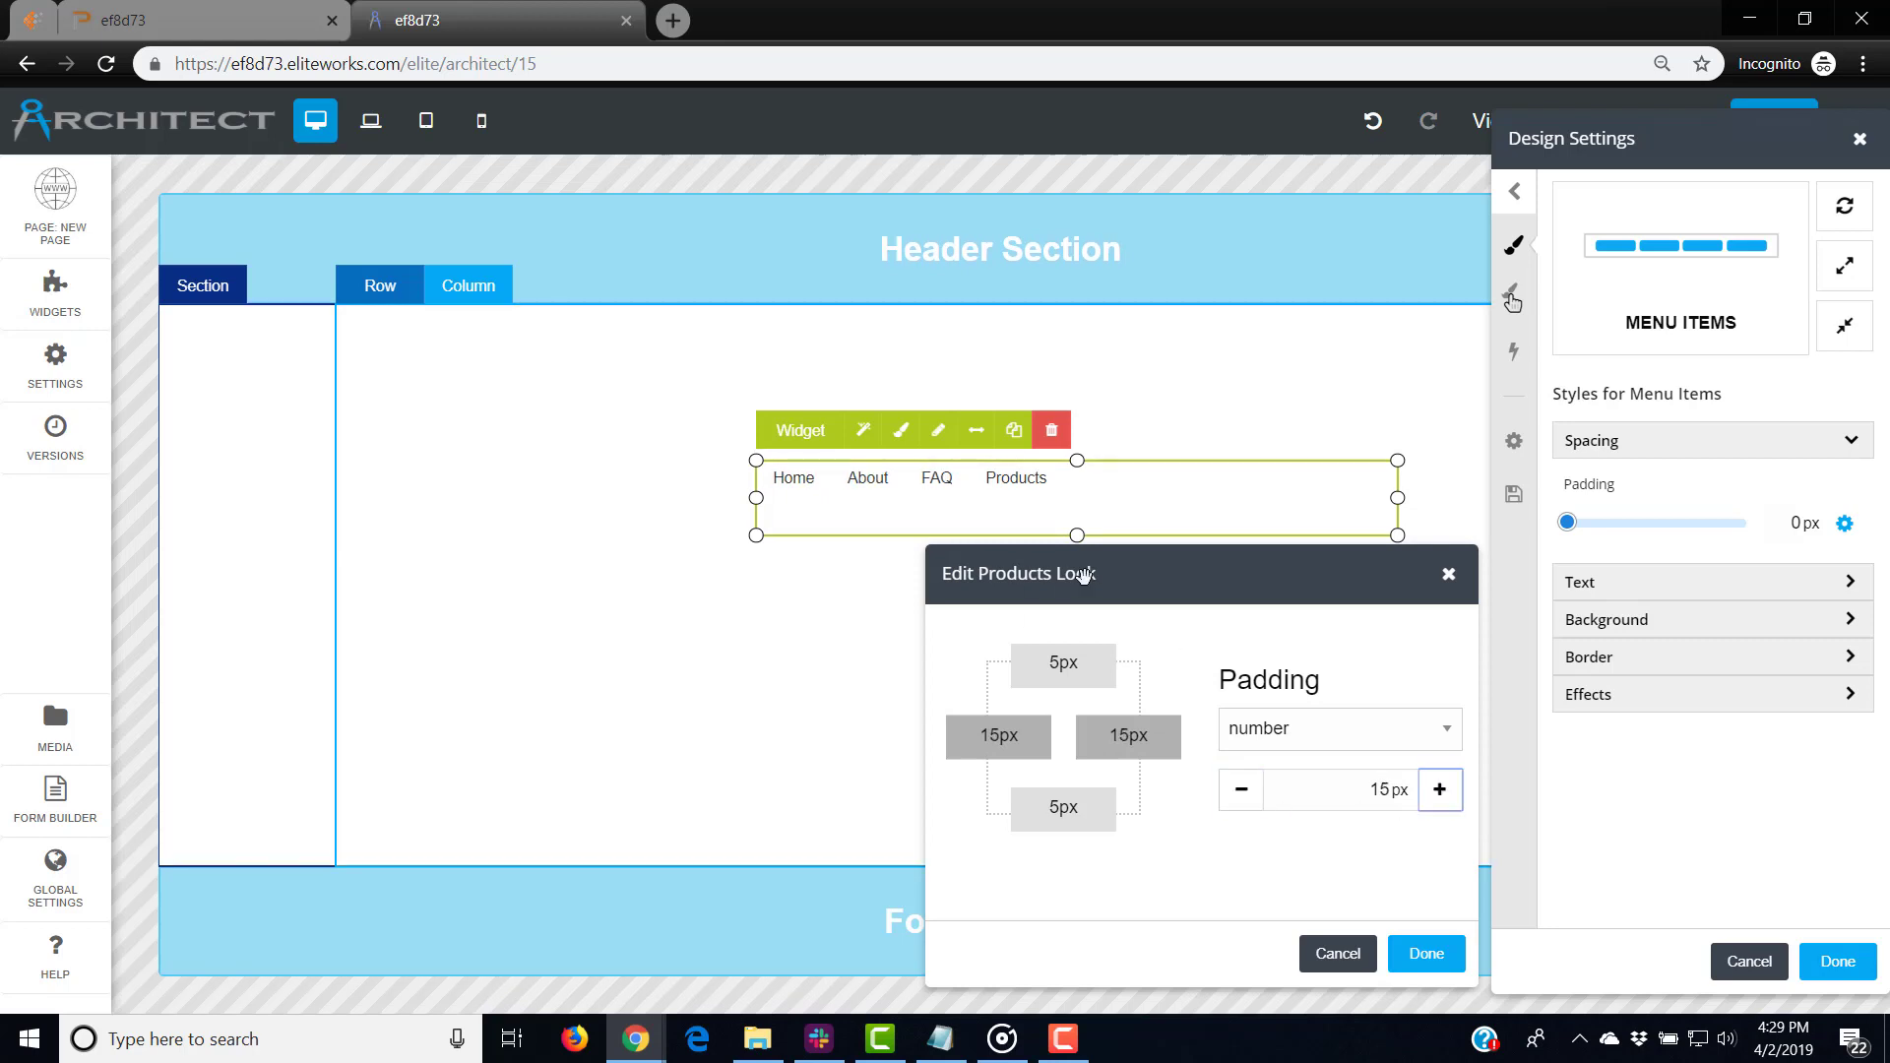
{"action": "left_click", "coordinate": [1403, 955]}
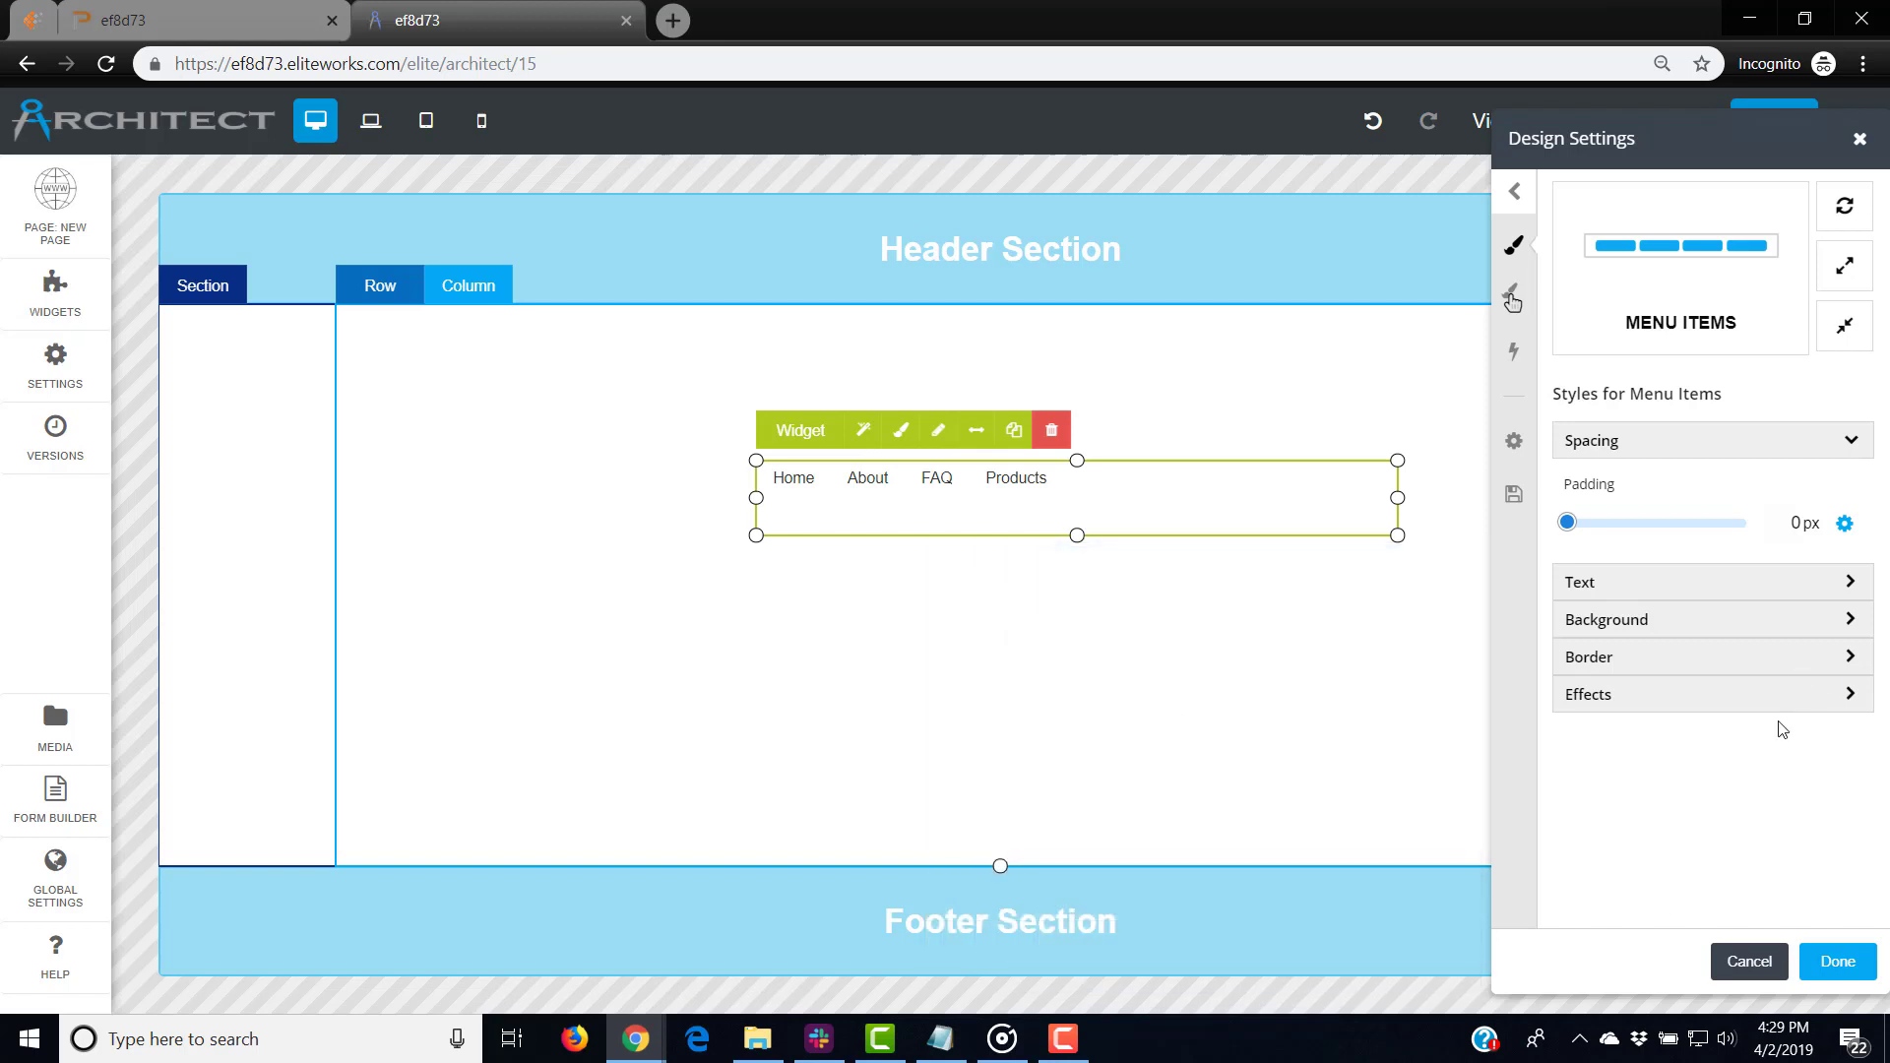
Step: Set the font of the Menu Items text to Verdana
{"action": "left_click", "coordinate": [1738, 586]}
{"action": "left_click", "coordinate": [1839, 439]}
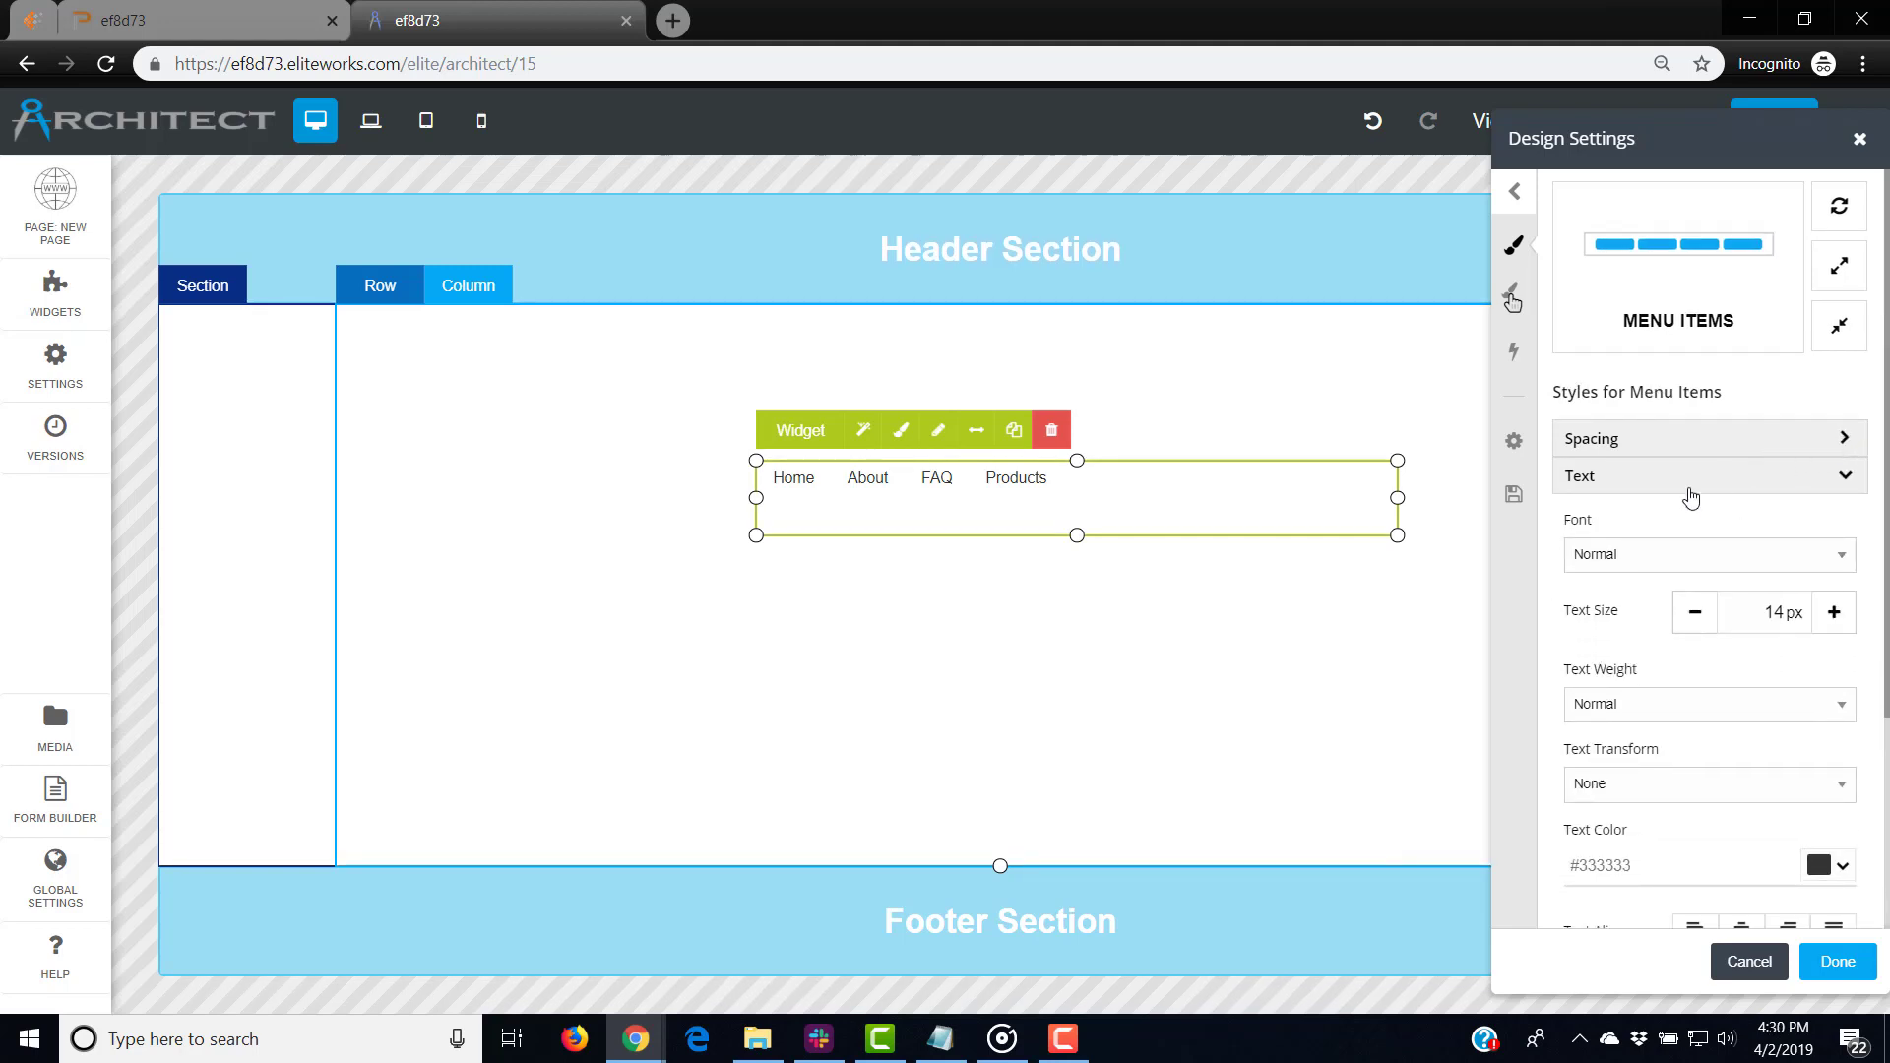
{"action": "scroll", "coordinate": [1664, 532], "scroll_direction": "down", "scroll_amount": 3}
{"action": "scroll", "coordinate": [1671, 555], "scroll_direction": "up", "scroll_amount": 3}
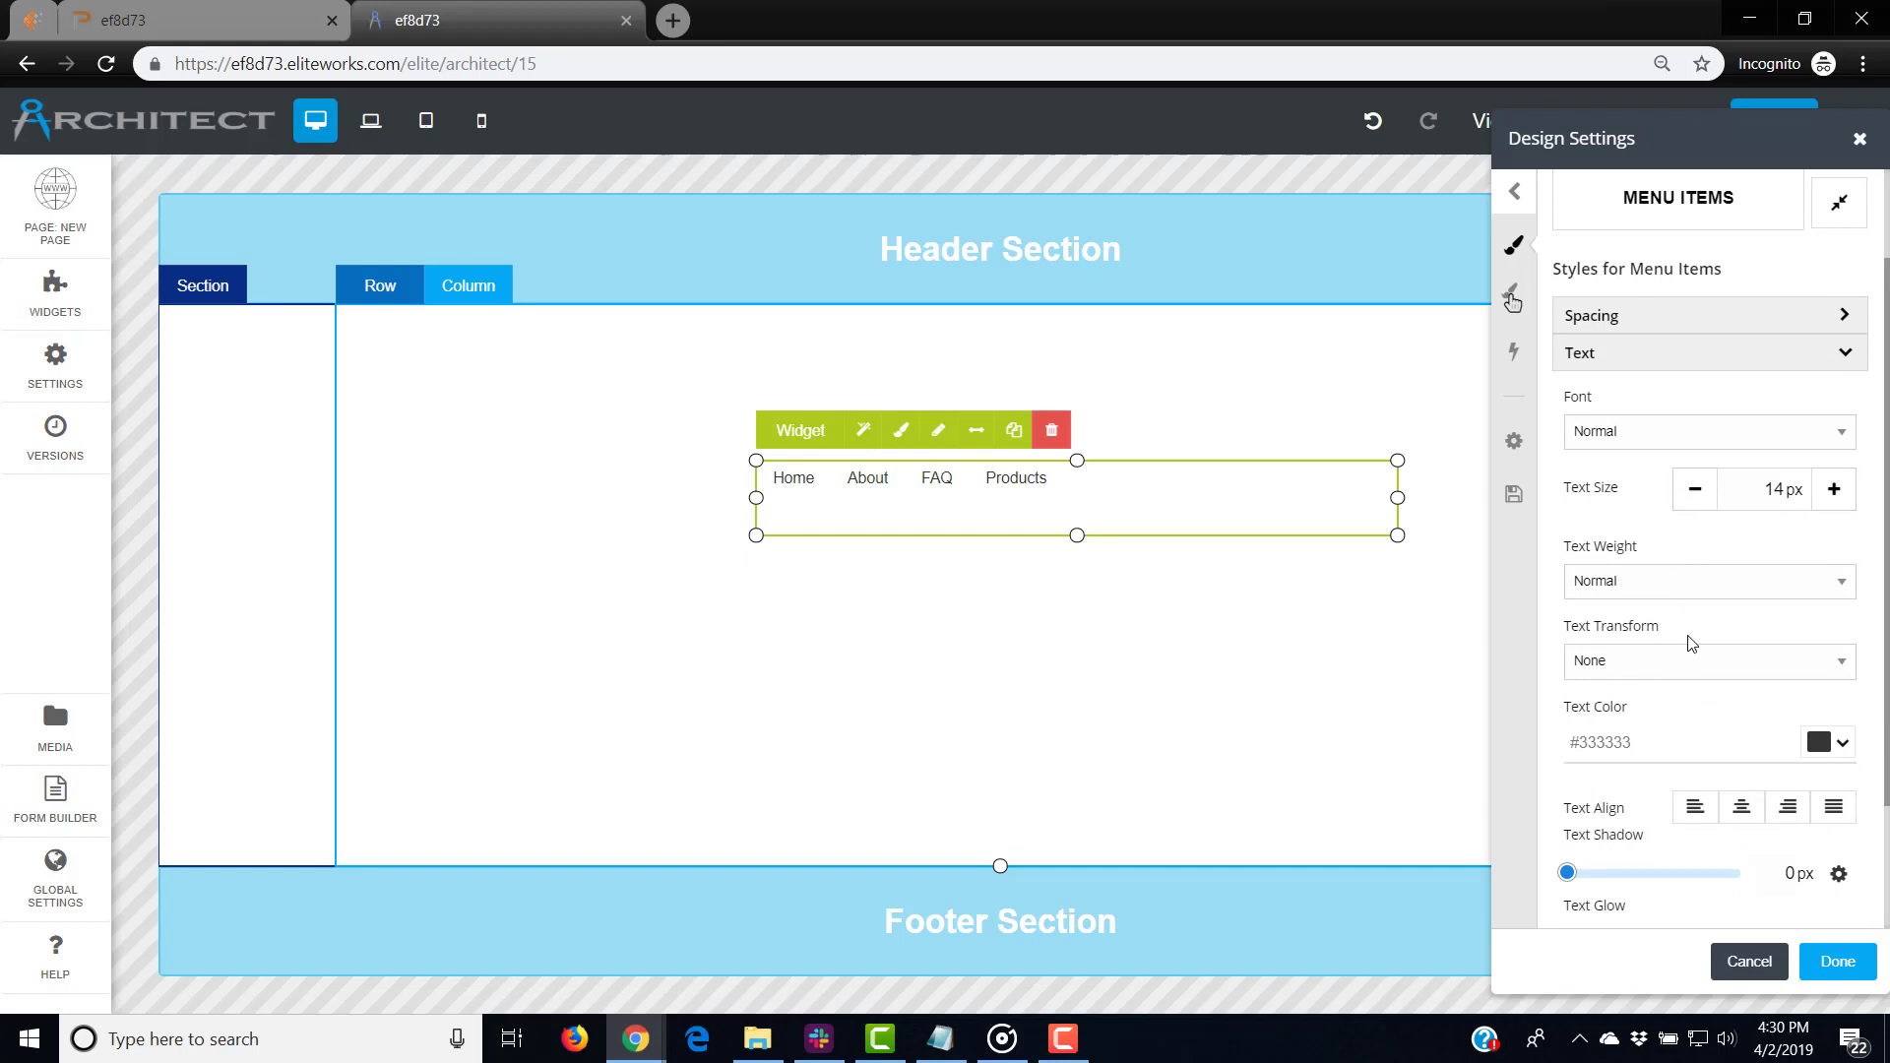
{"action": "left_click", "coordinate": [1834, 433]}
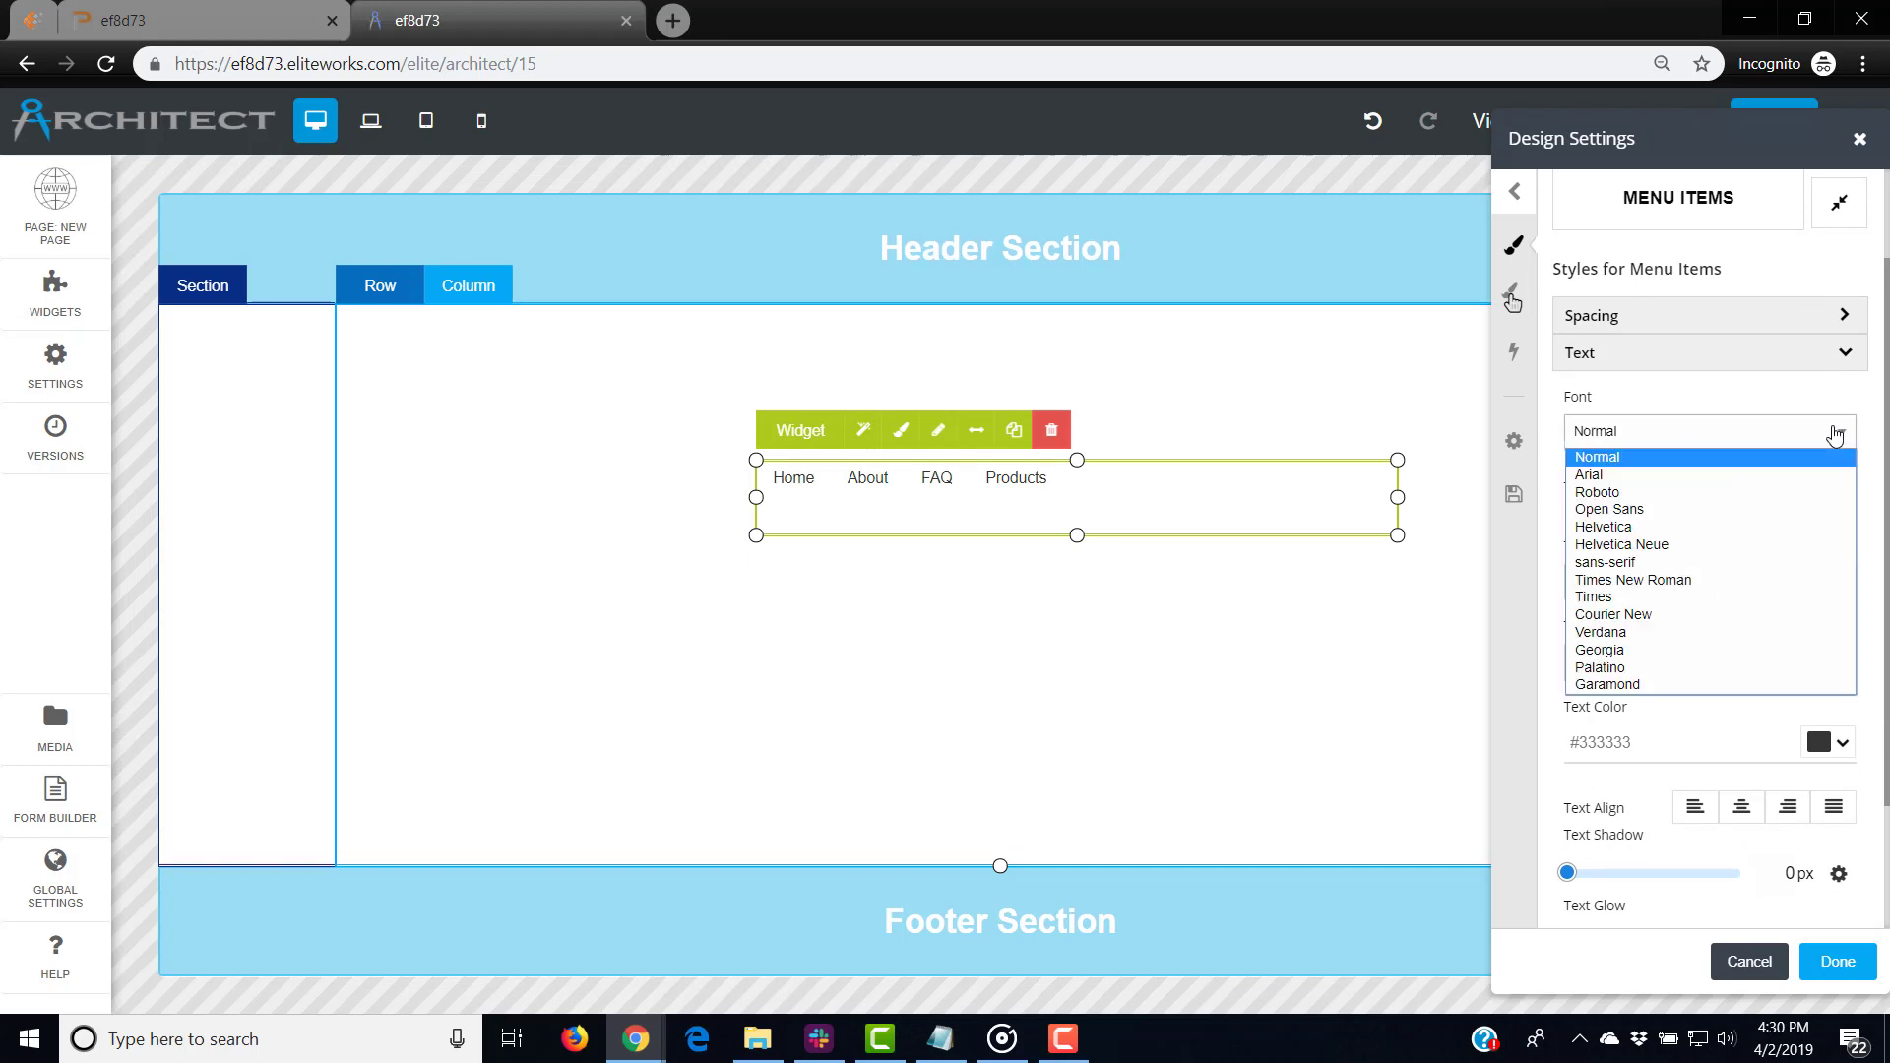
{"action": "left_click", "coordinate": [1706, 632]}
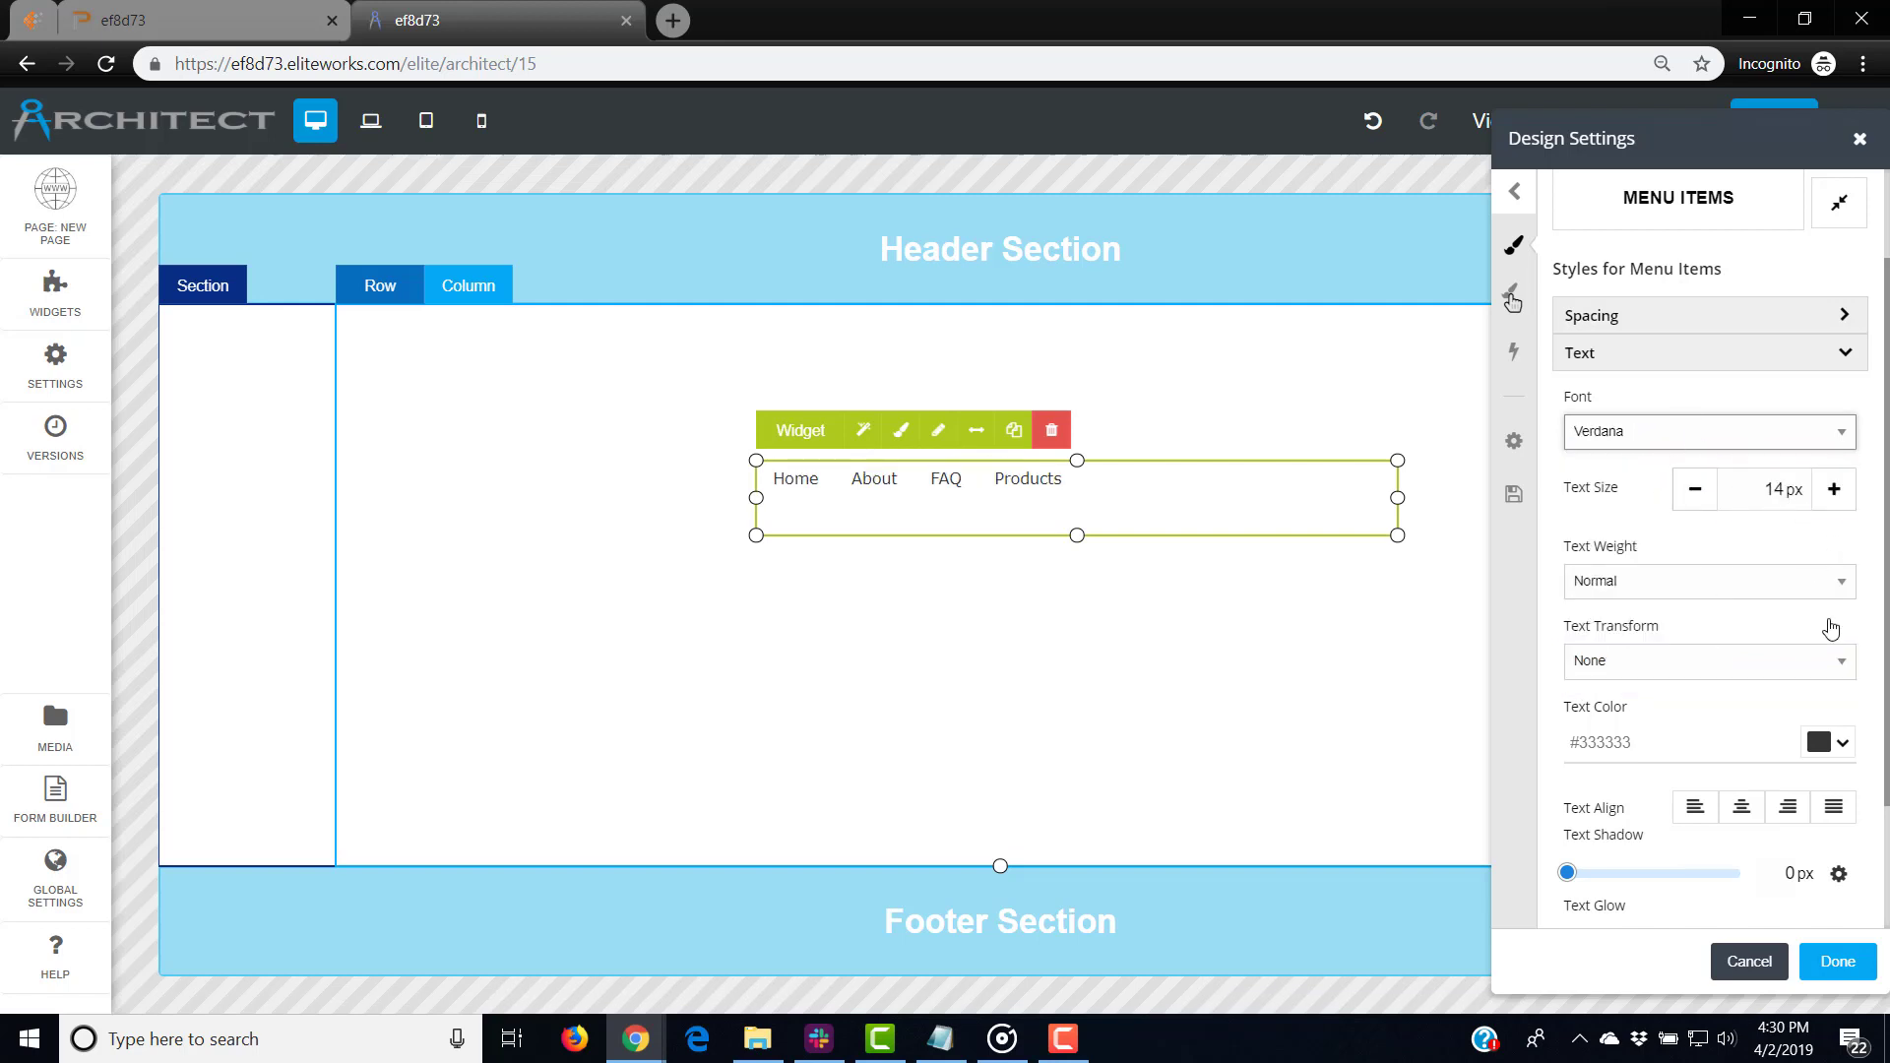
Step: Increase the text size of the Menu Items to 18 px
{"action": "left_click", "coordinate": [1834, 489]}
{"action": "left_click", "coordinate": [1833, 490]}
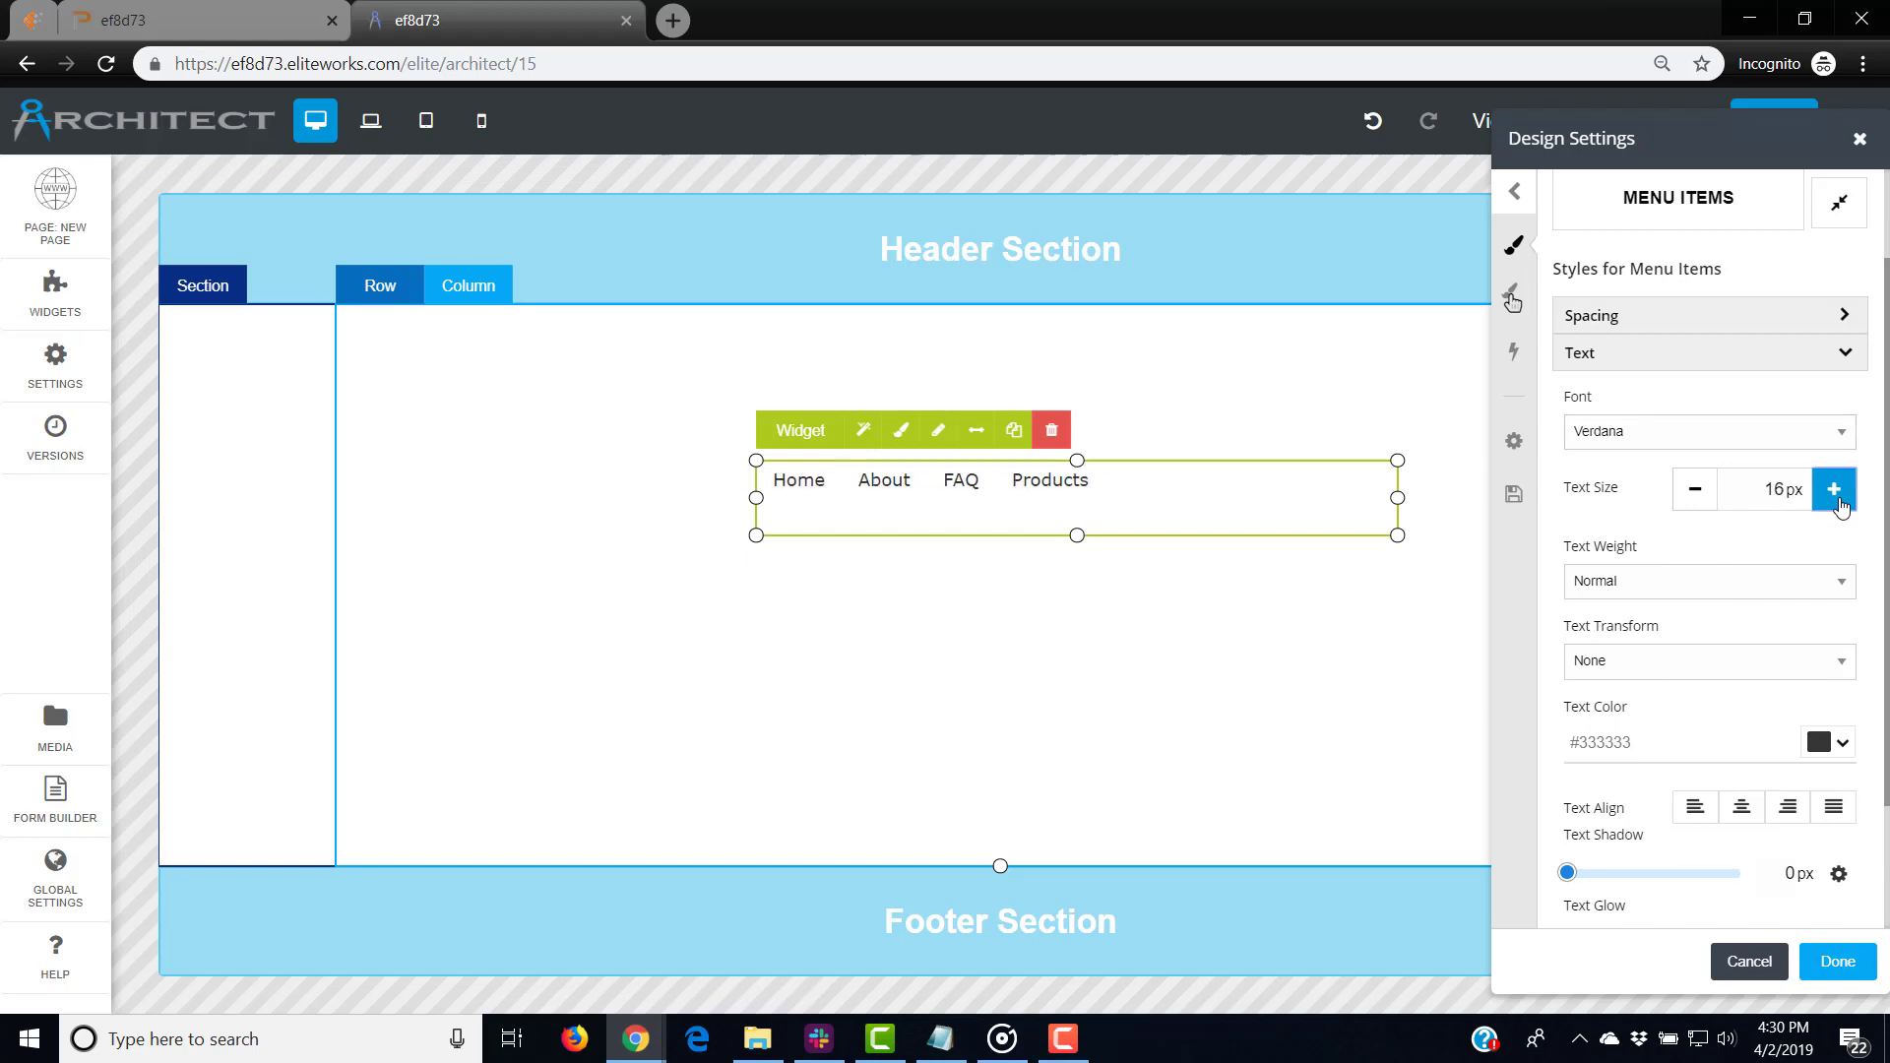
{"action": "left_click", "coordinate": [1833, 489]}
{"action": "left_click", "coordinate": [1833, 489]}
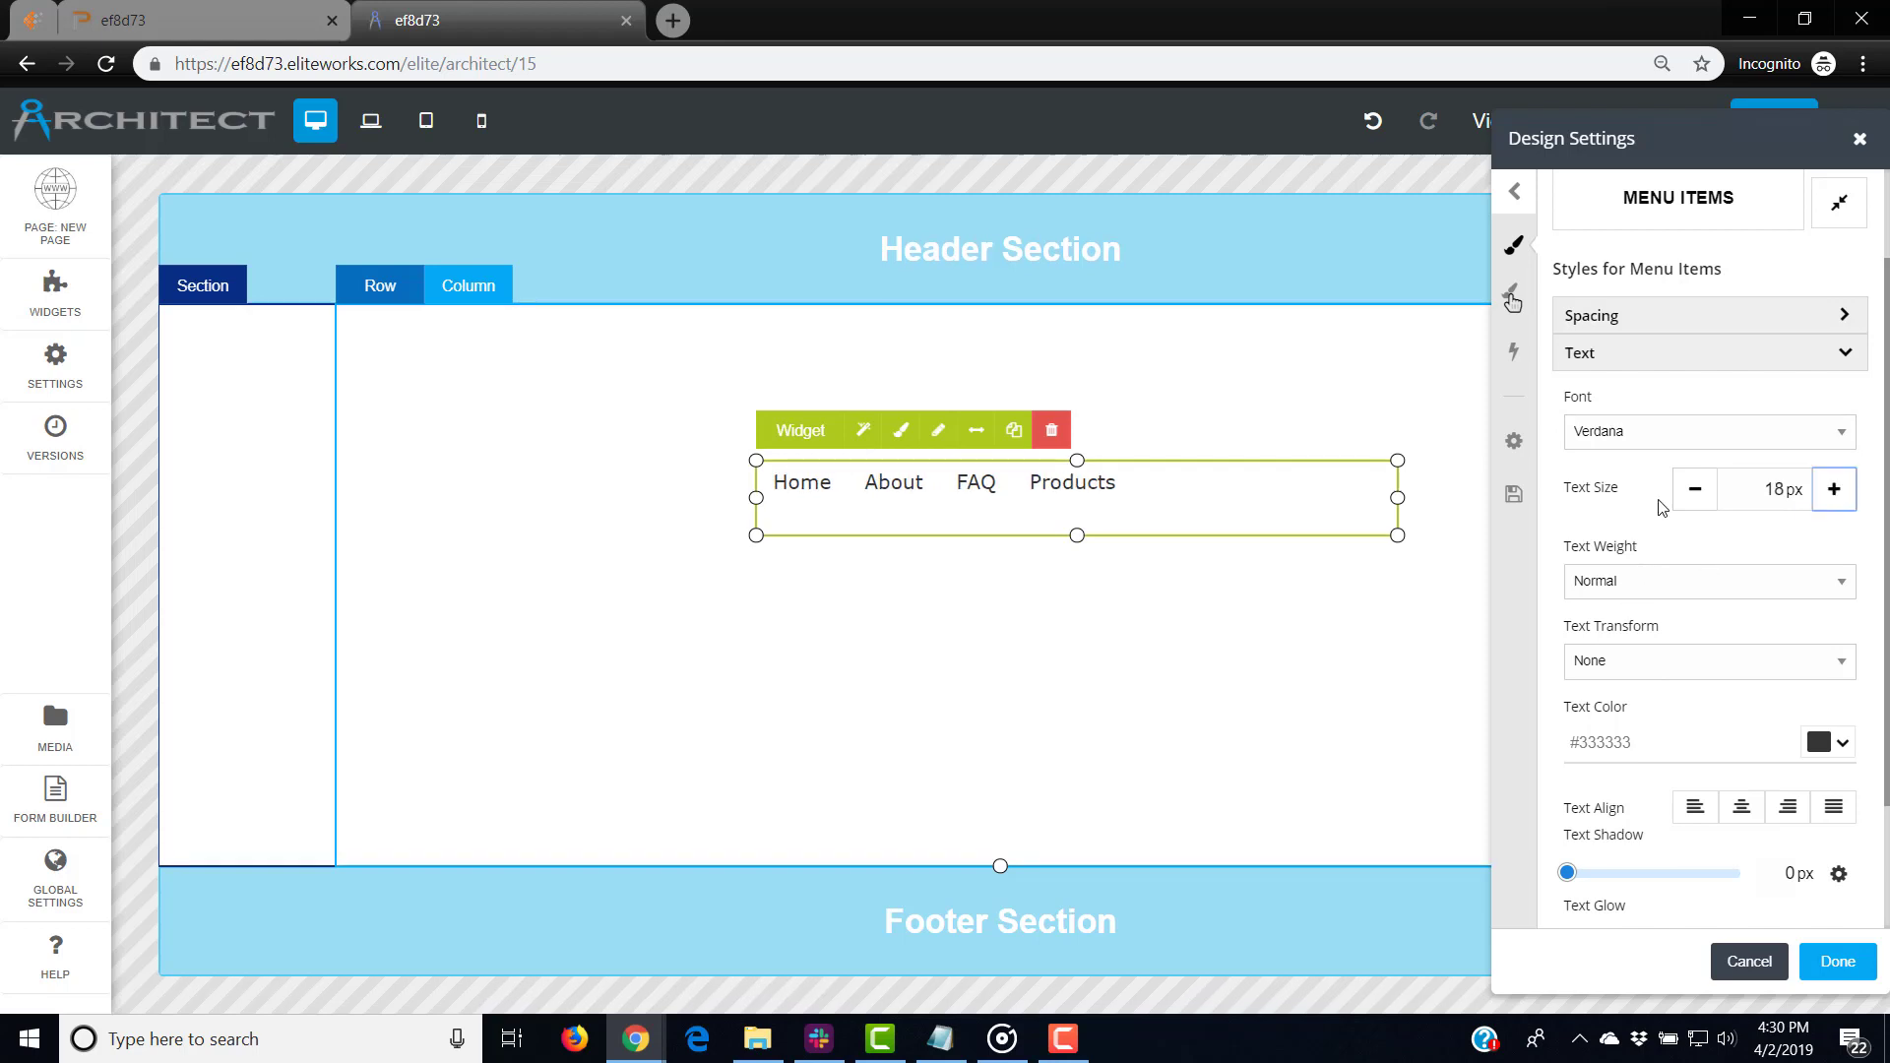
Step: Keep the Menu Items text weight at Normal and set the text transform to Uppercase
{"action": "scroll", "coordinate": [1662, 527], "scroll_direction": "down", "scroll_amount": 1}
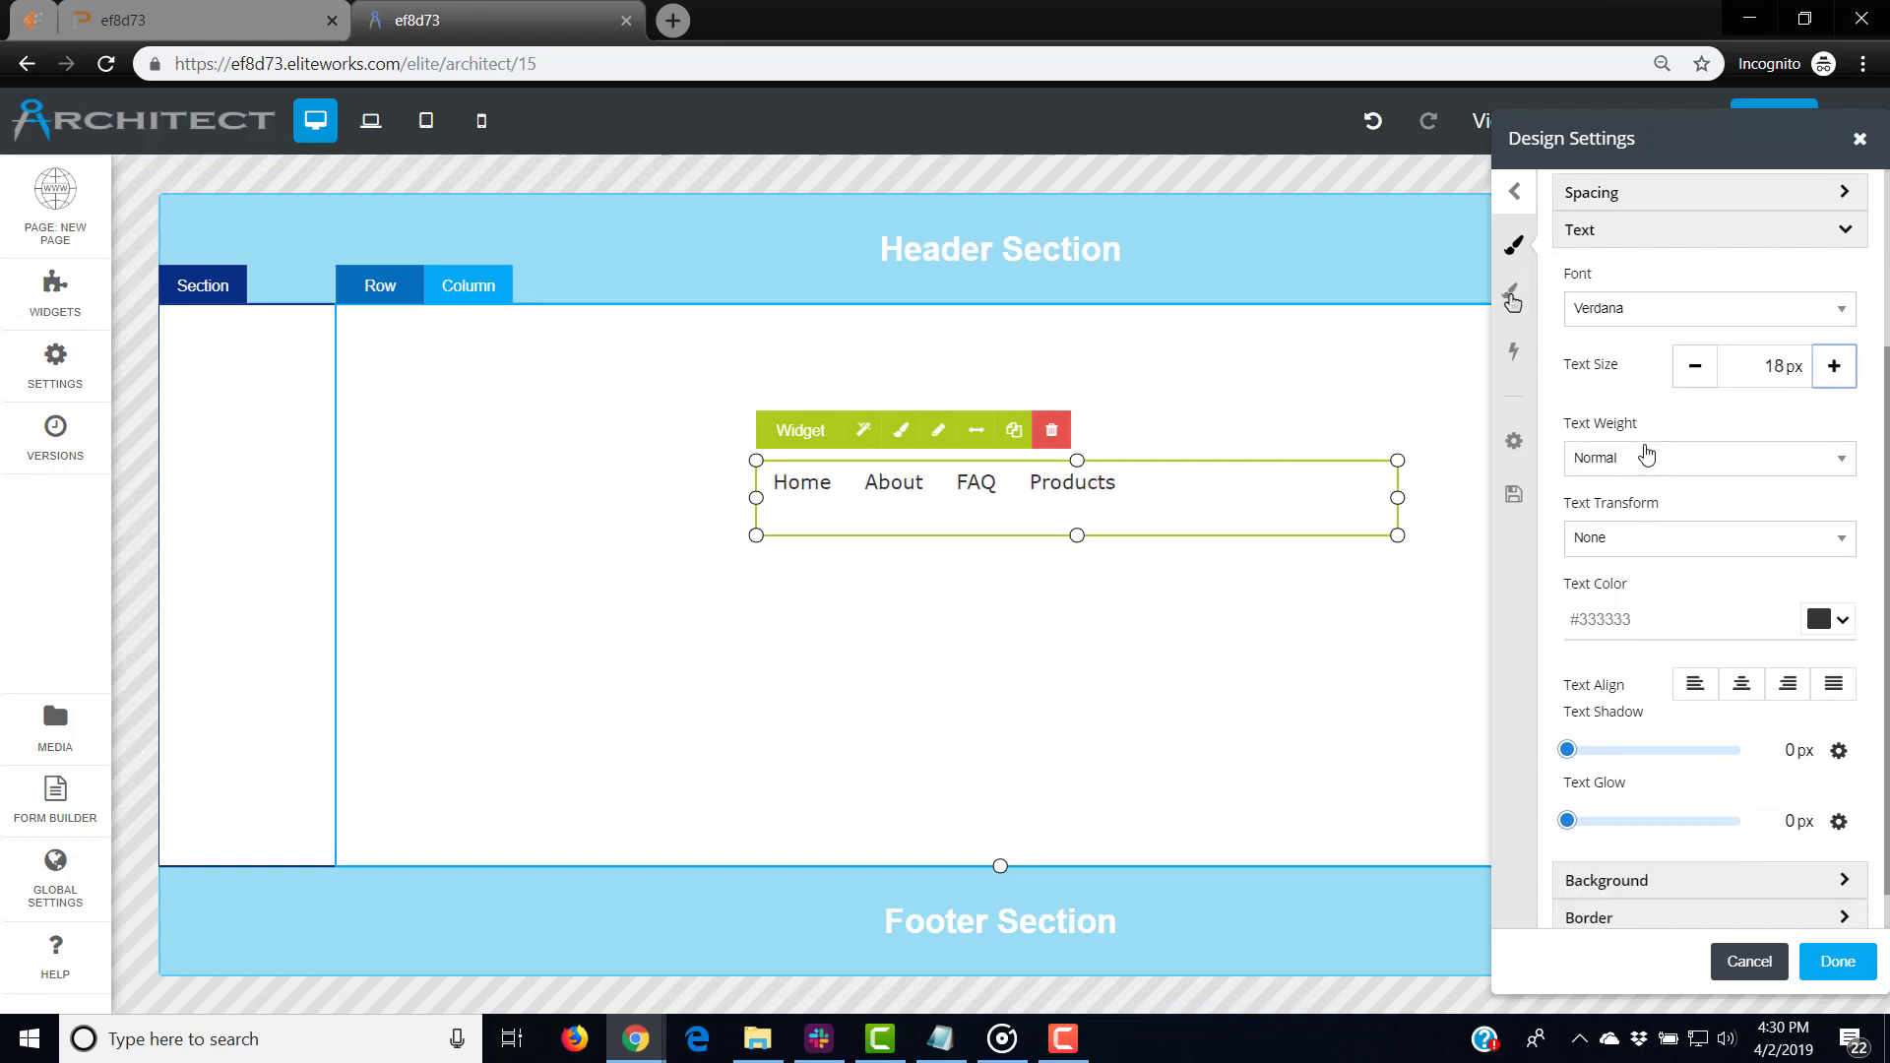
{"action": "left_click", "coordinate": [1817, 462]}
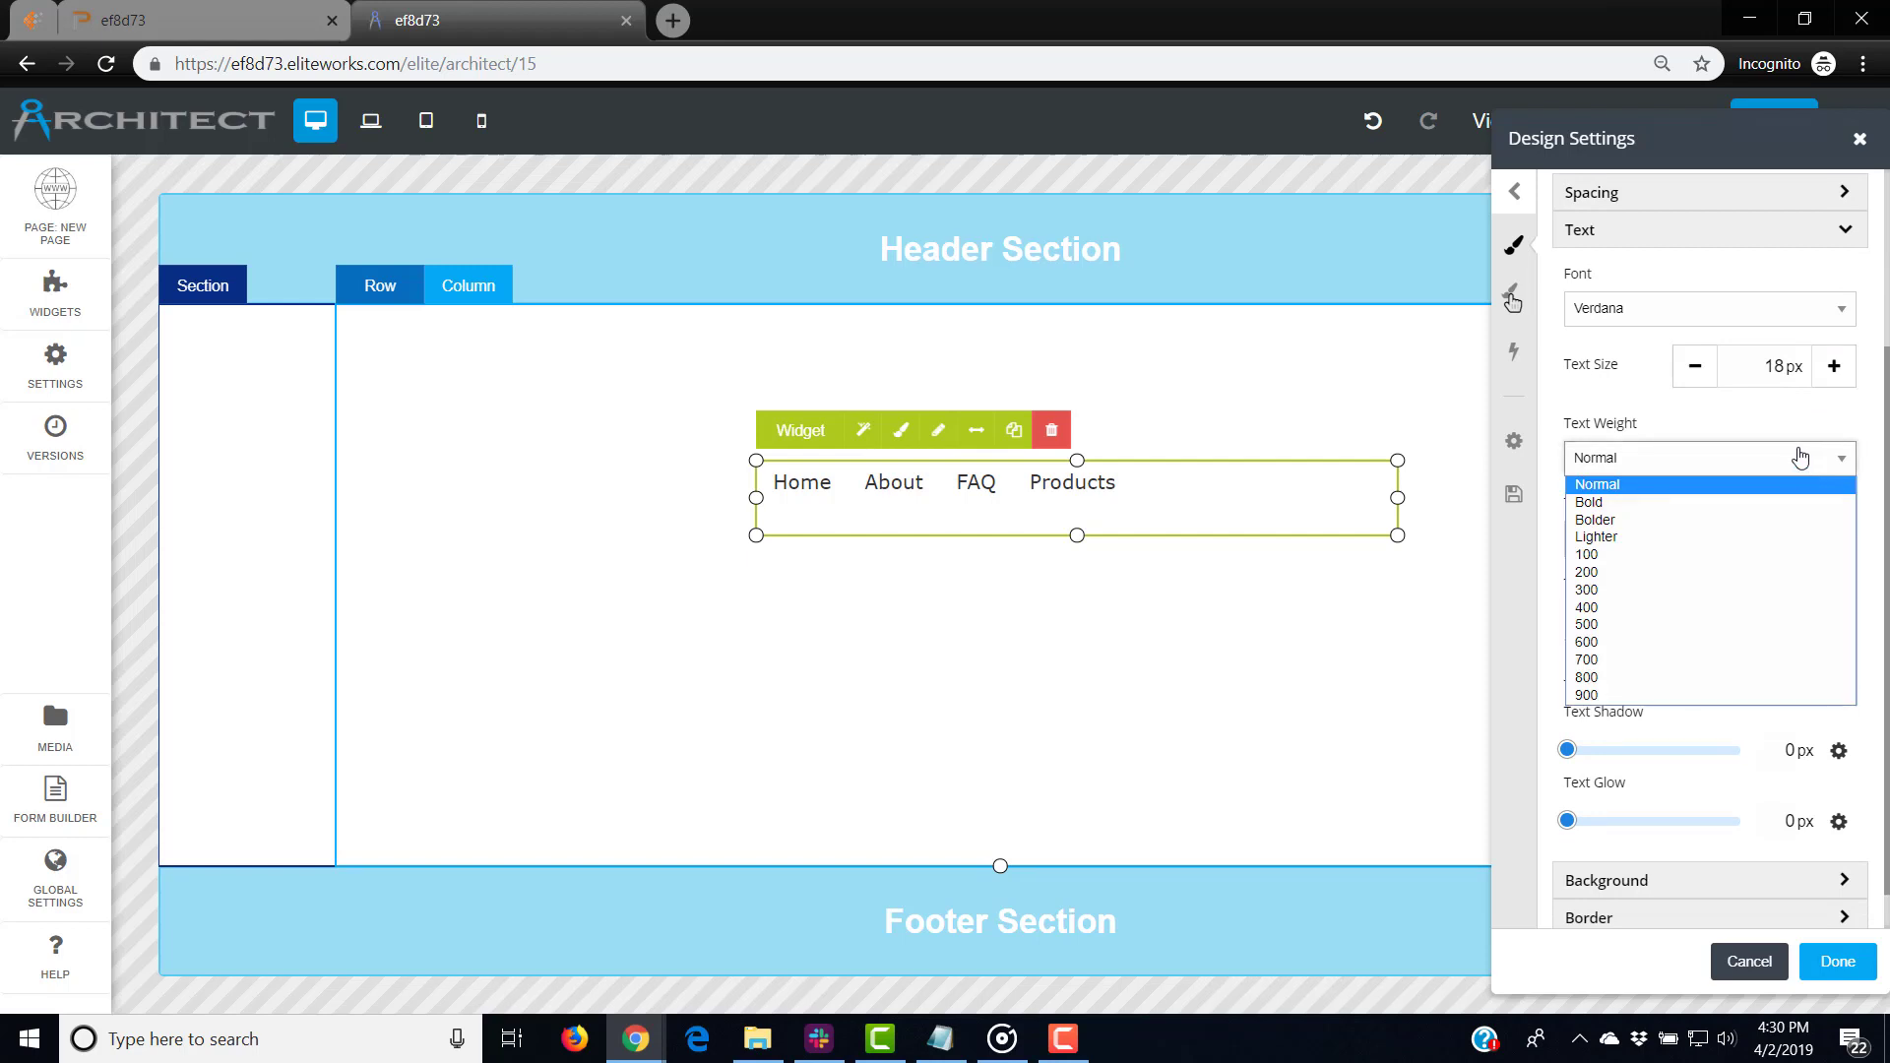
{"action": "left_click", "coordinate": [1797, 486]}
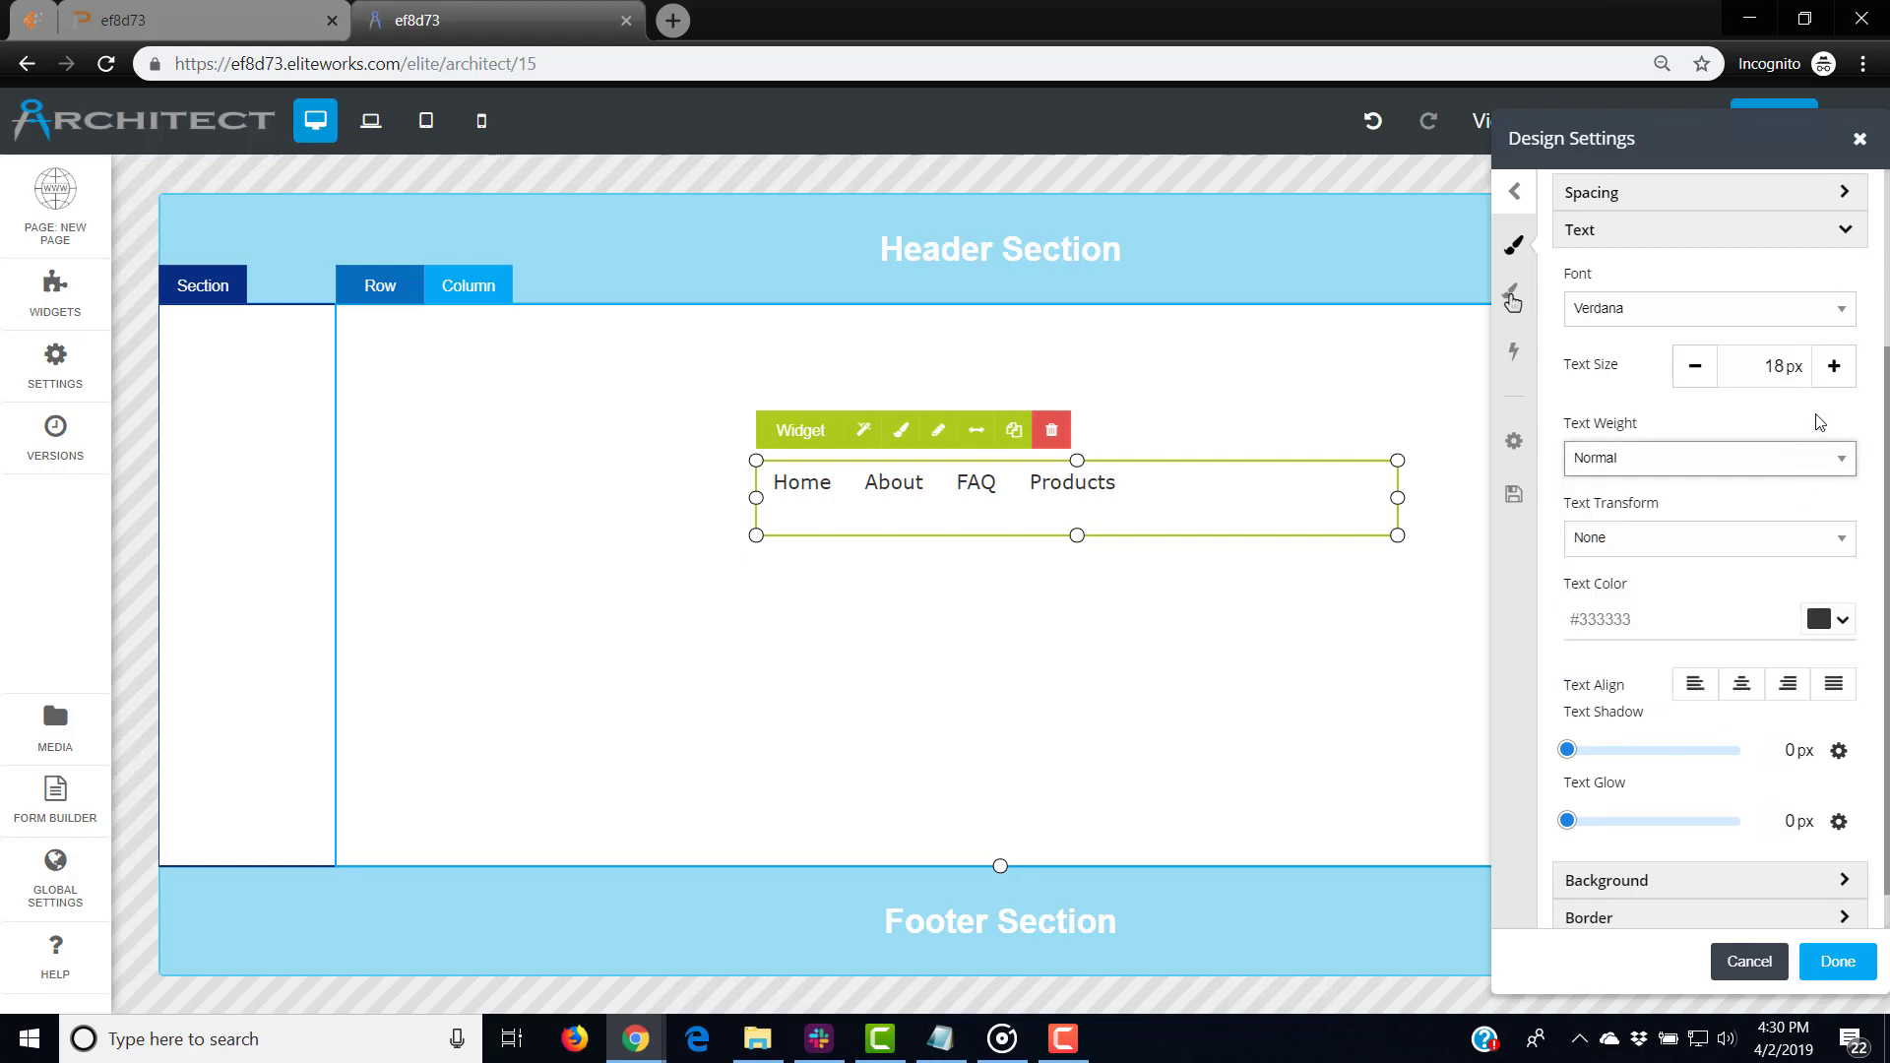
{"action": "left_click", "coordinate": [1834, 544]}
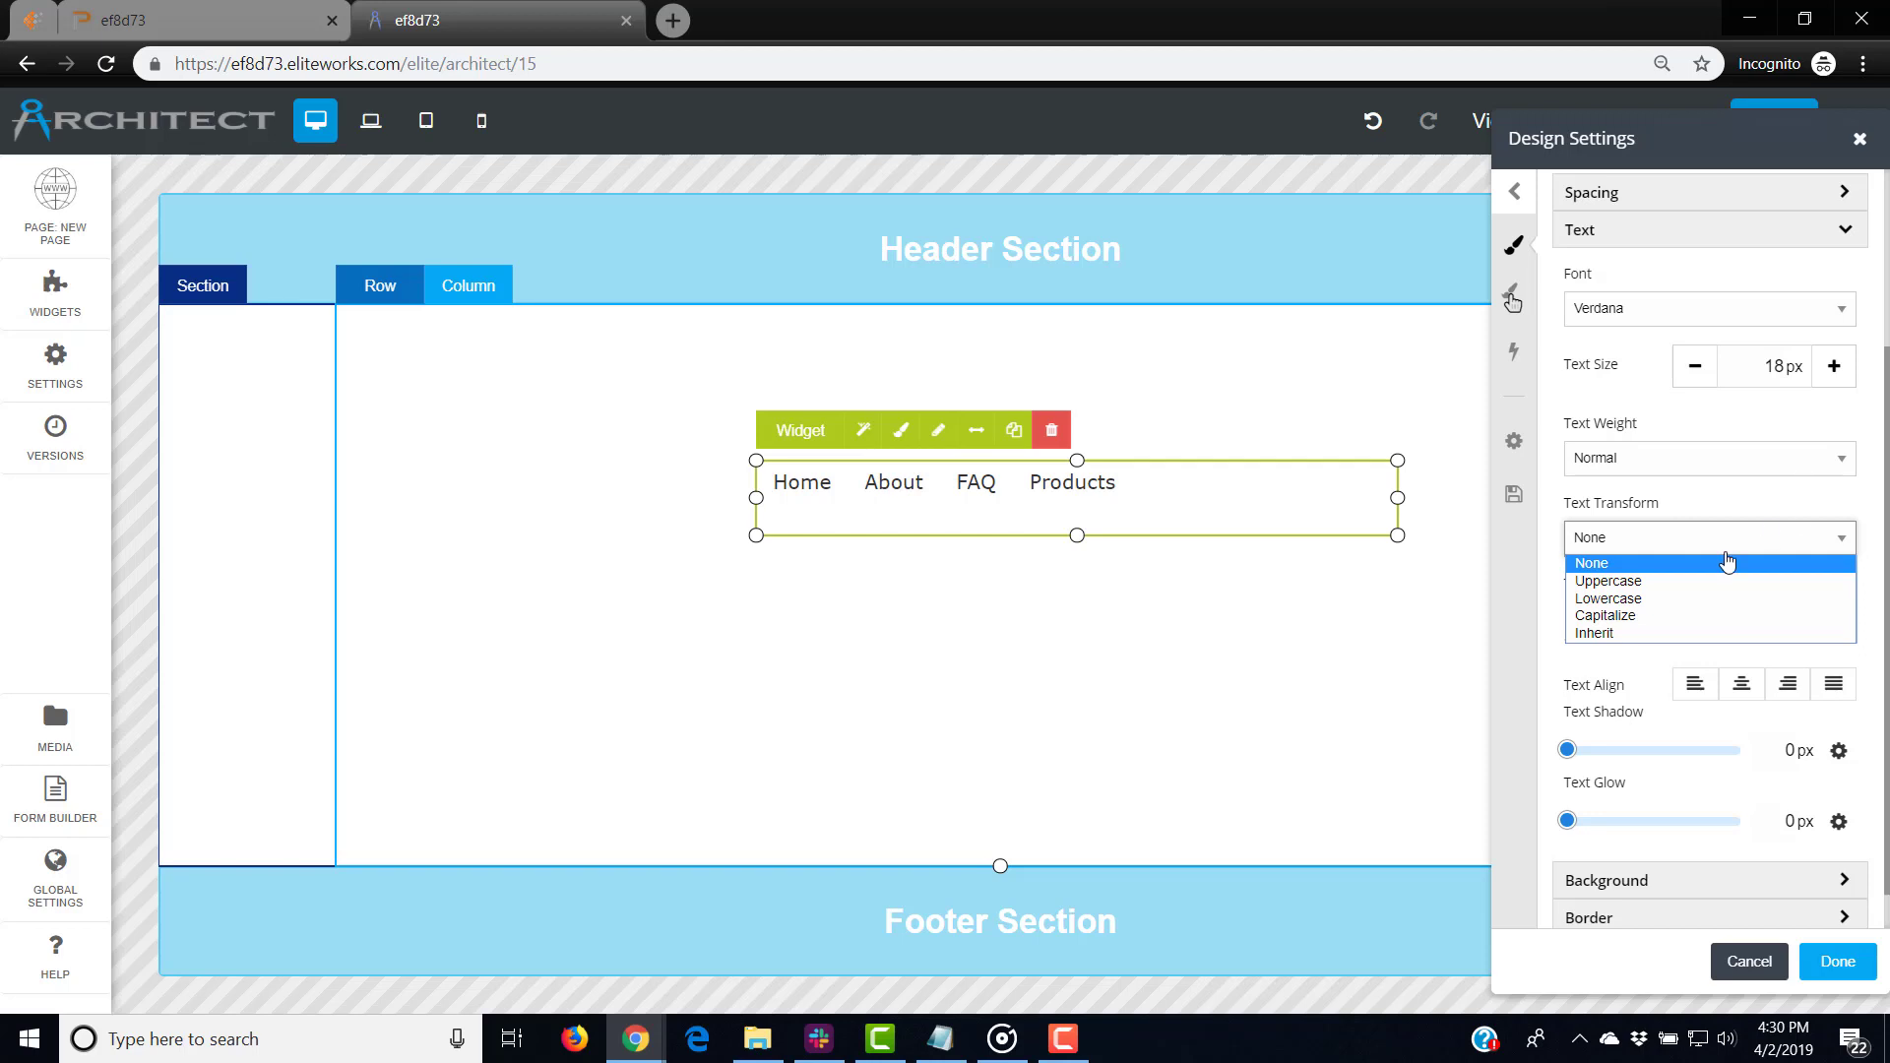
{"action": "left_click", "coordinate": [1635, 581]}
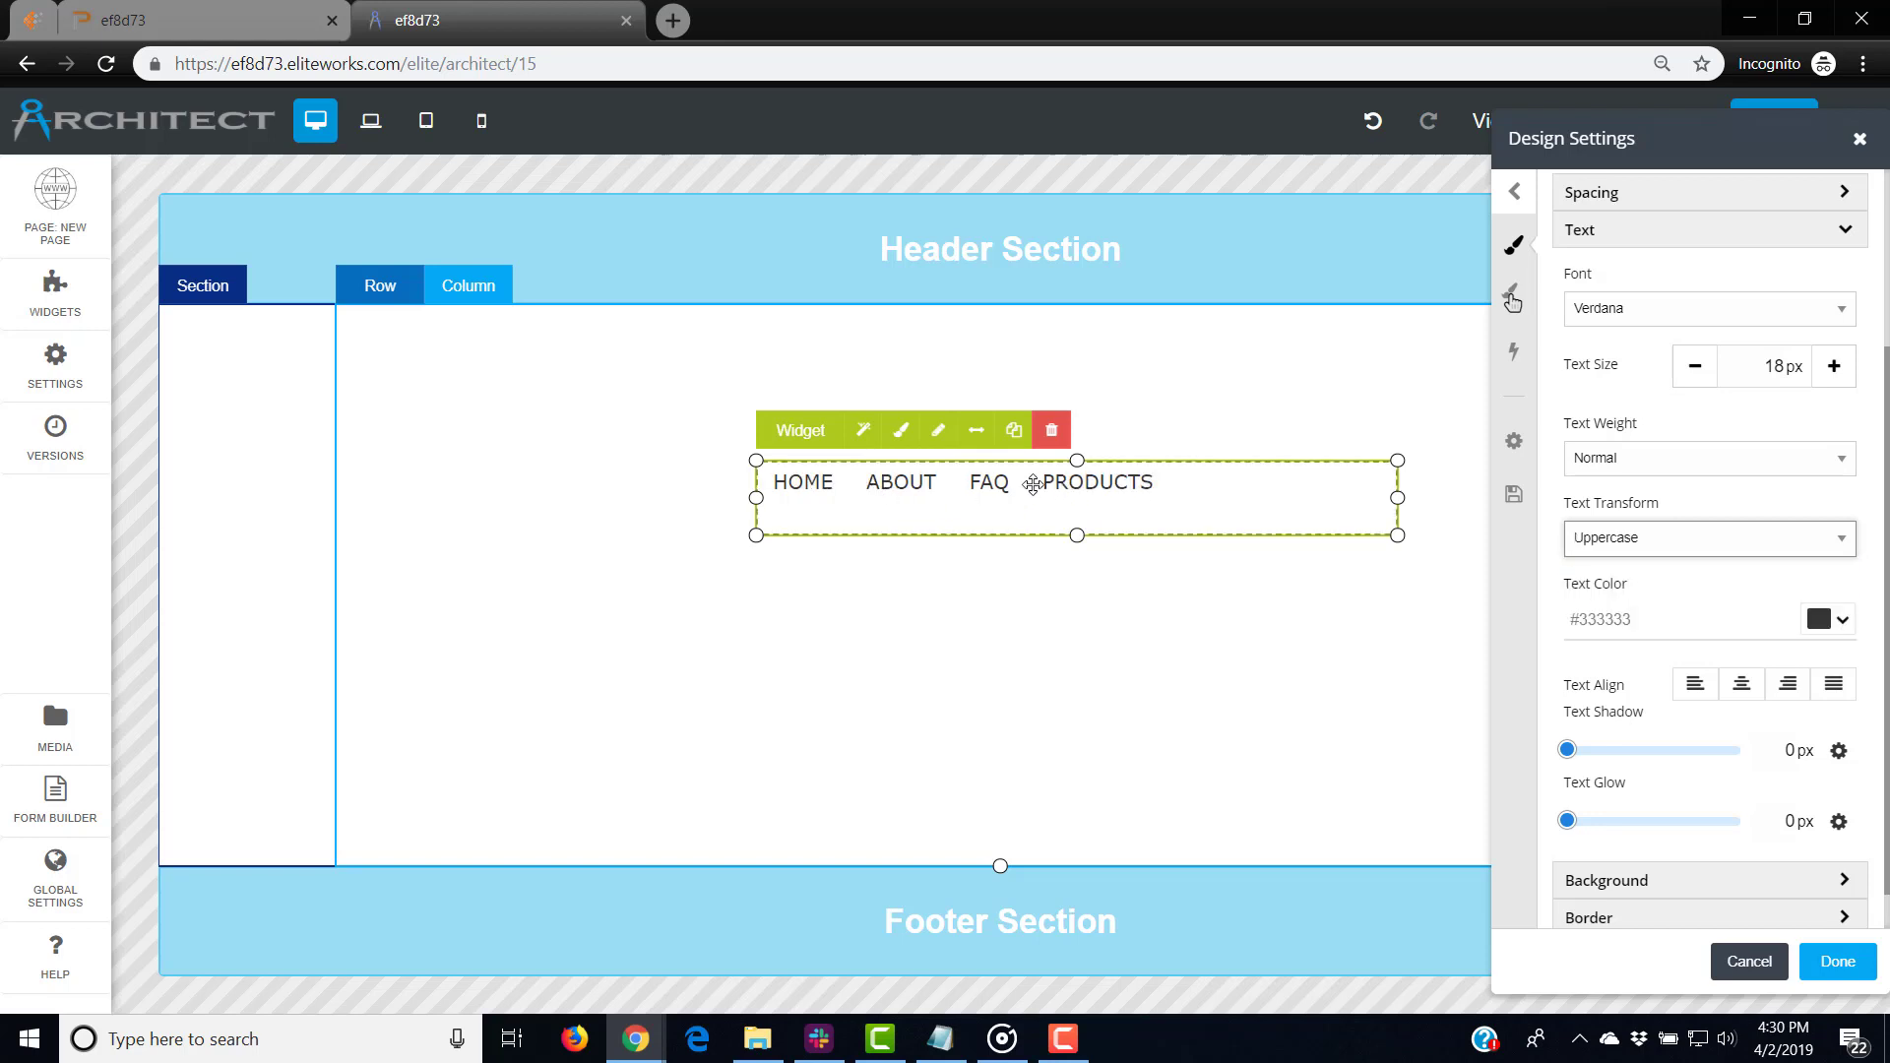
{"action": "left_click", "coordinate": [1836, 502]}
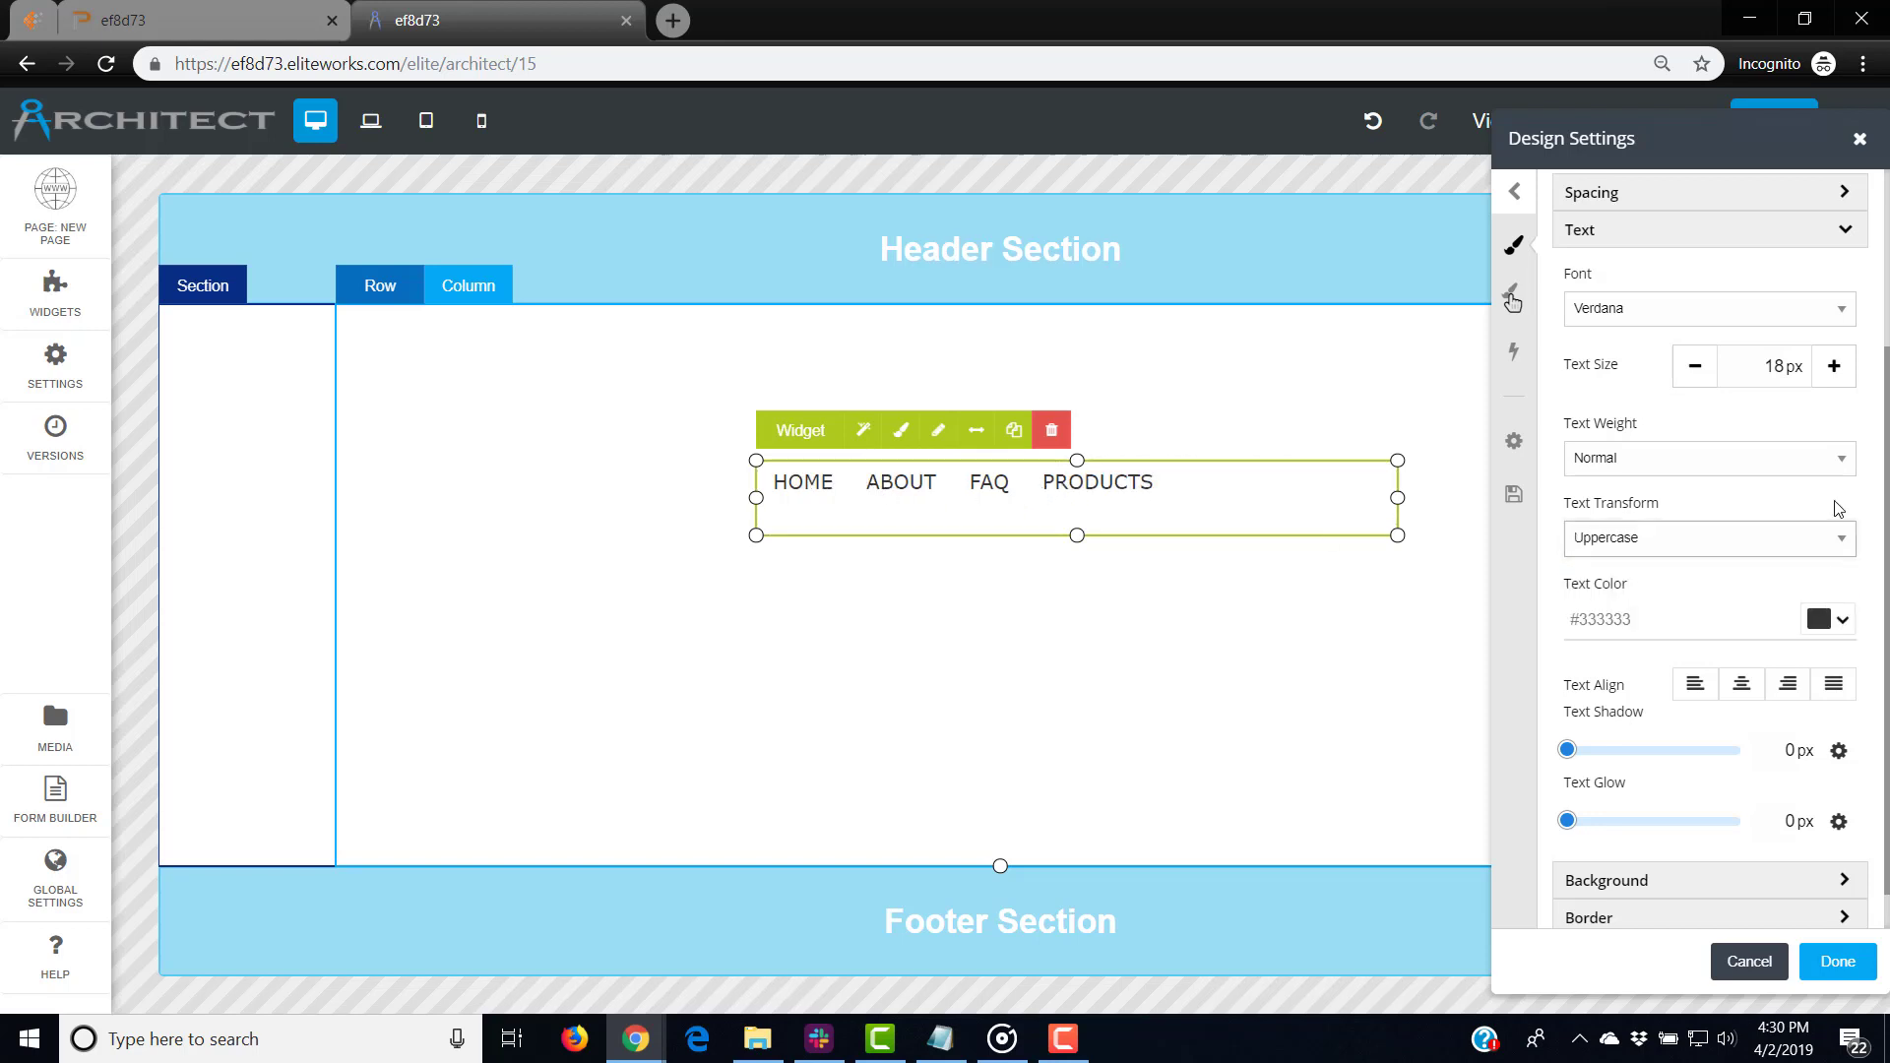
Step: Set the Menu Items text color to dark grey #585858 and left-align the text
{"action": "left_click", "coordinate": [1843, 623]}
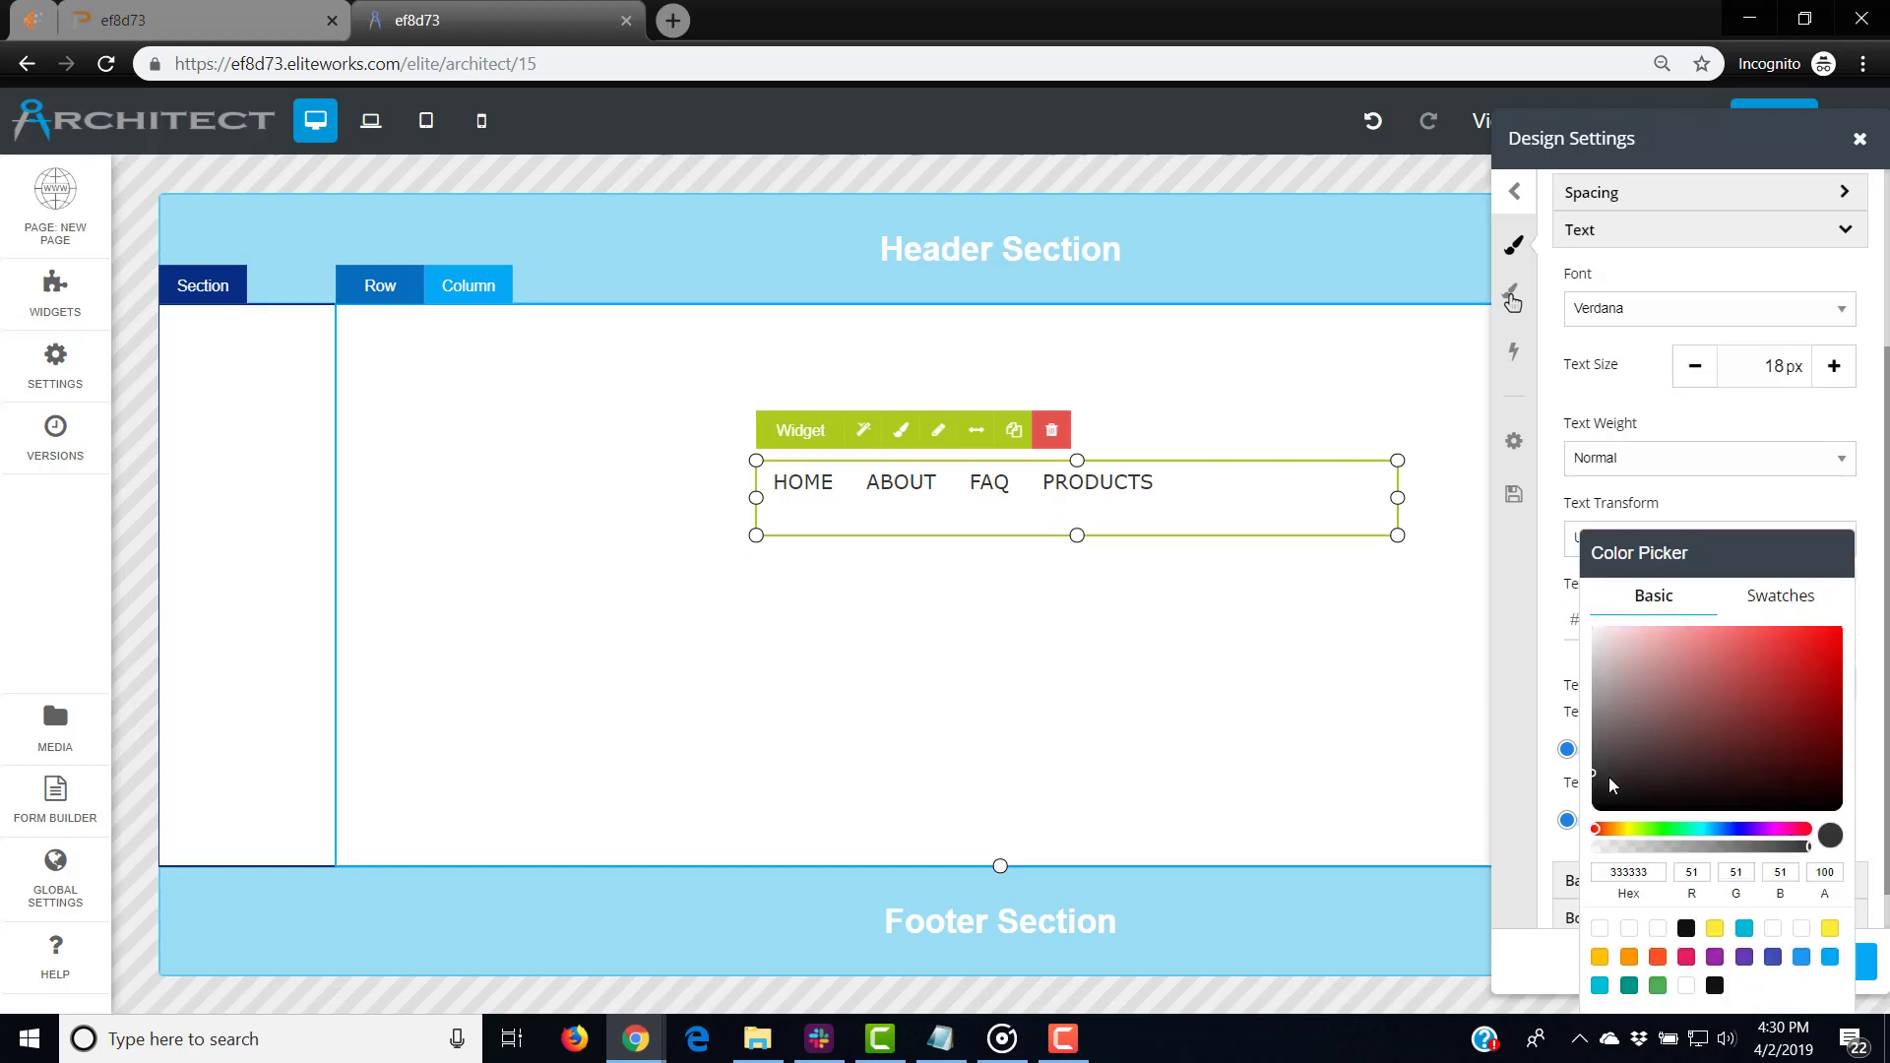
{"action": "left_click_drag", "start_coordinate": [1609, 778], "coordinate": [1595, 751]}
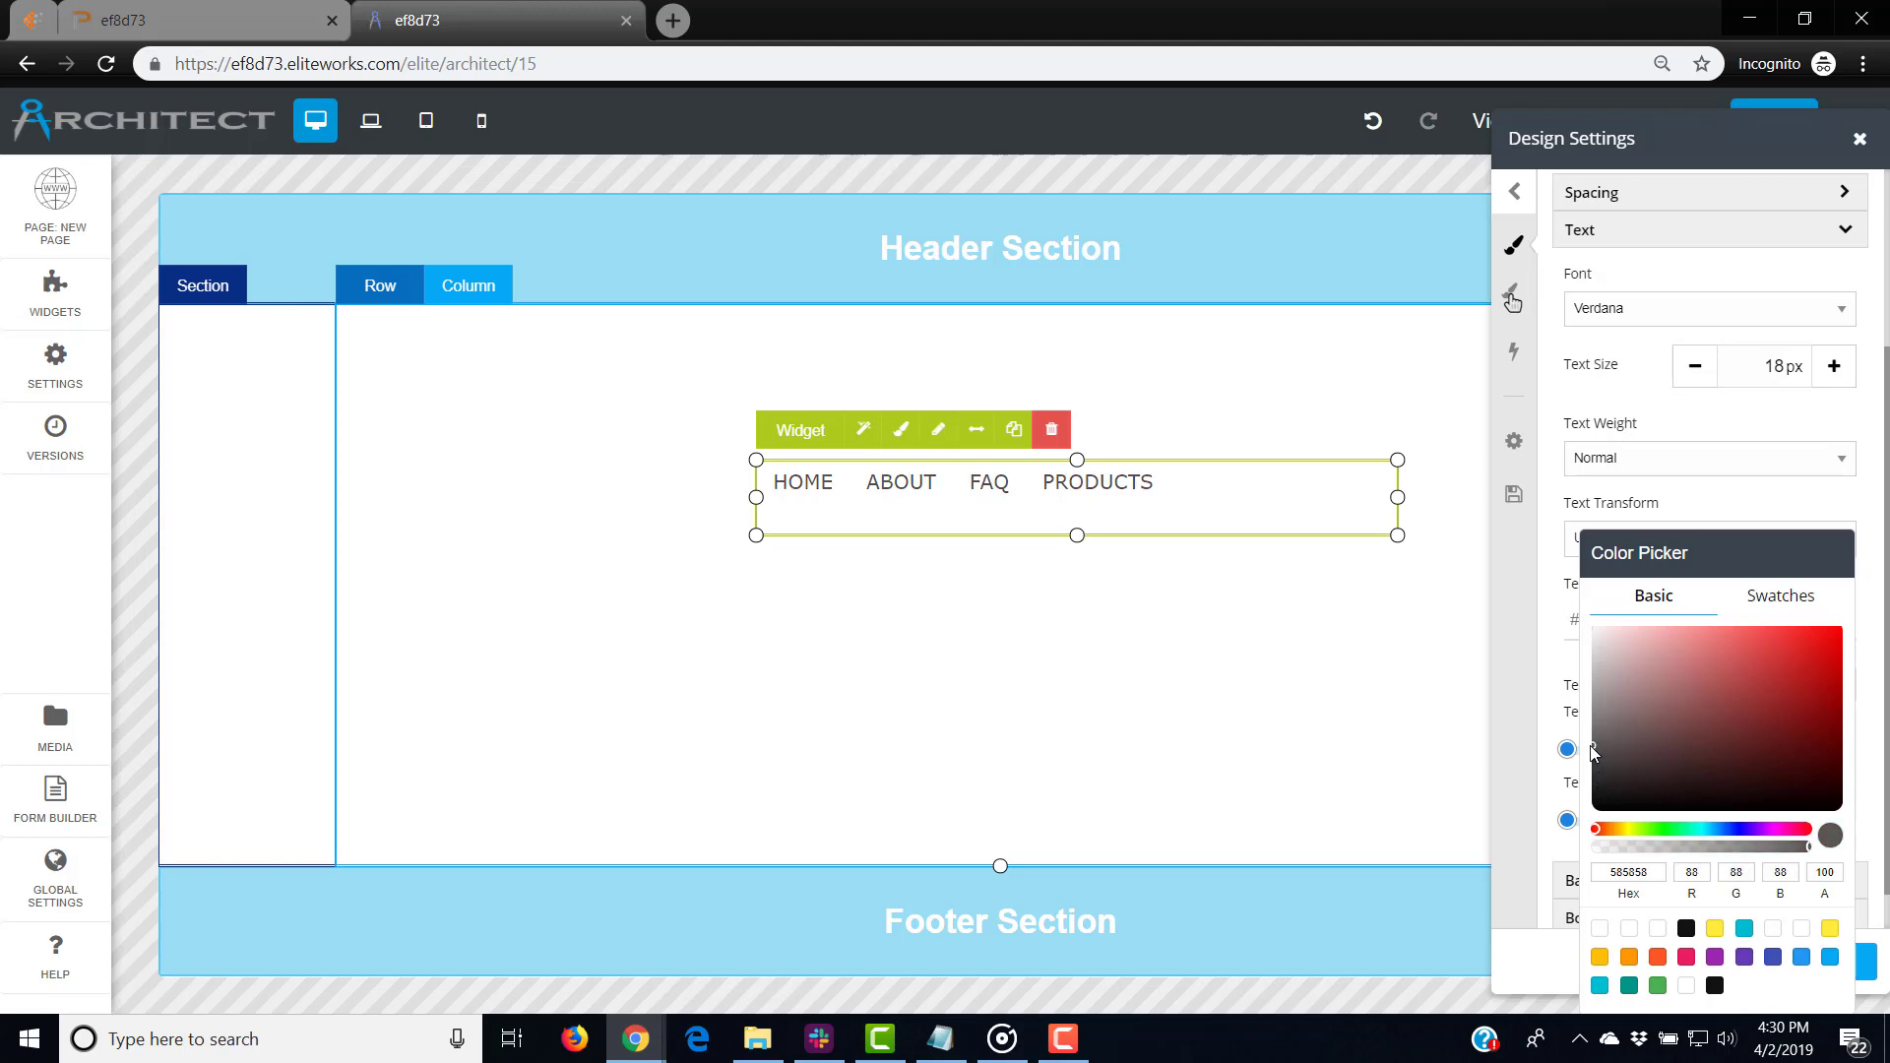
{"action": "left_click", "coordinate": [1785, 515]}
{"action": "scroll", "coordinate": [1623, 661], "scroll_direction": "down", "scroll_amount": 1}
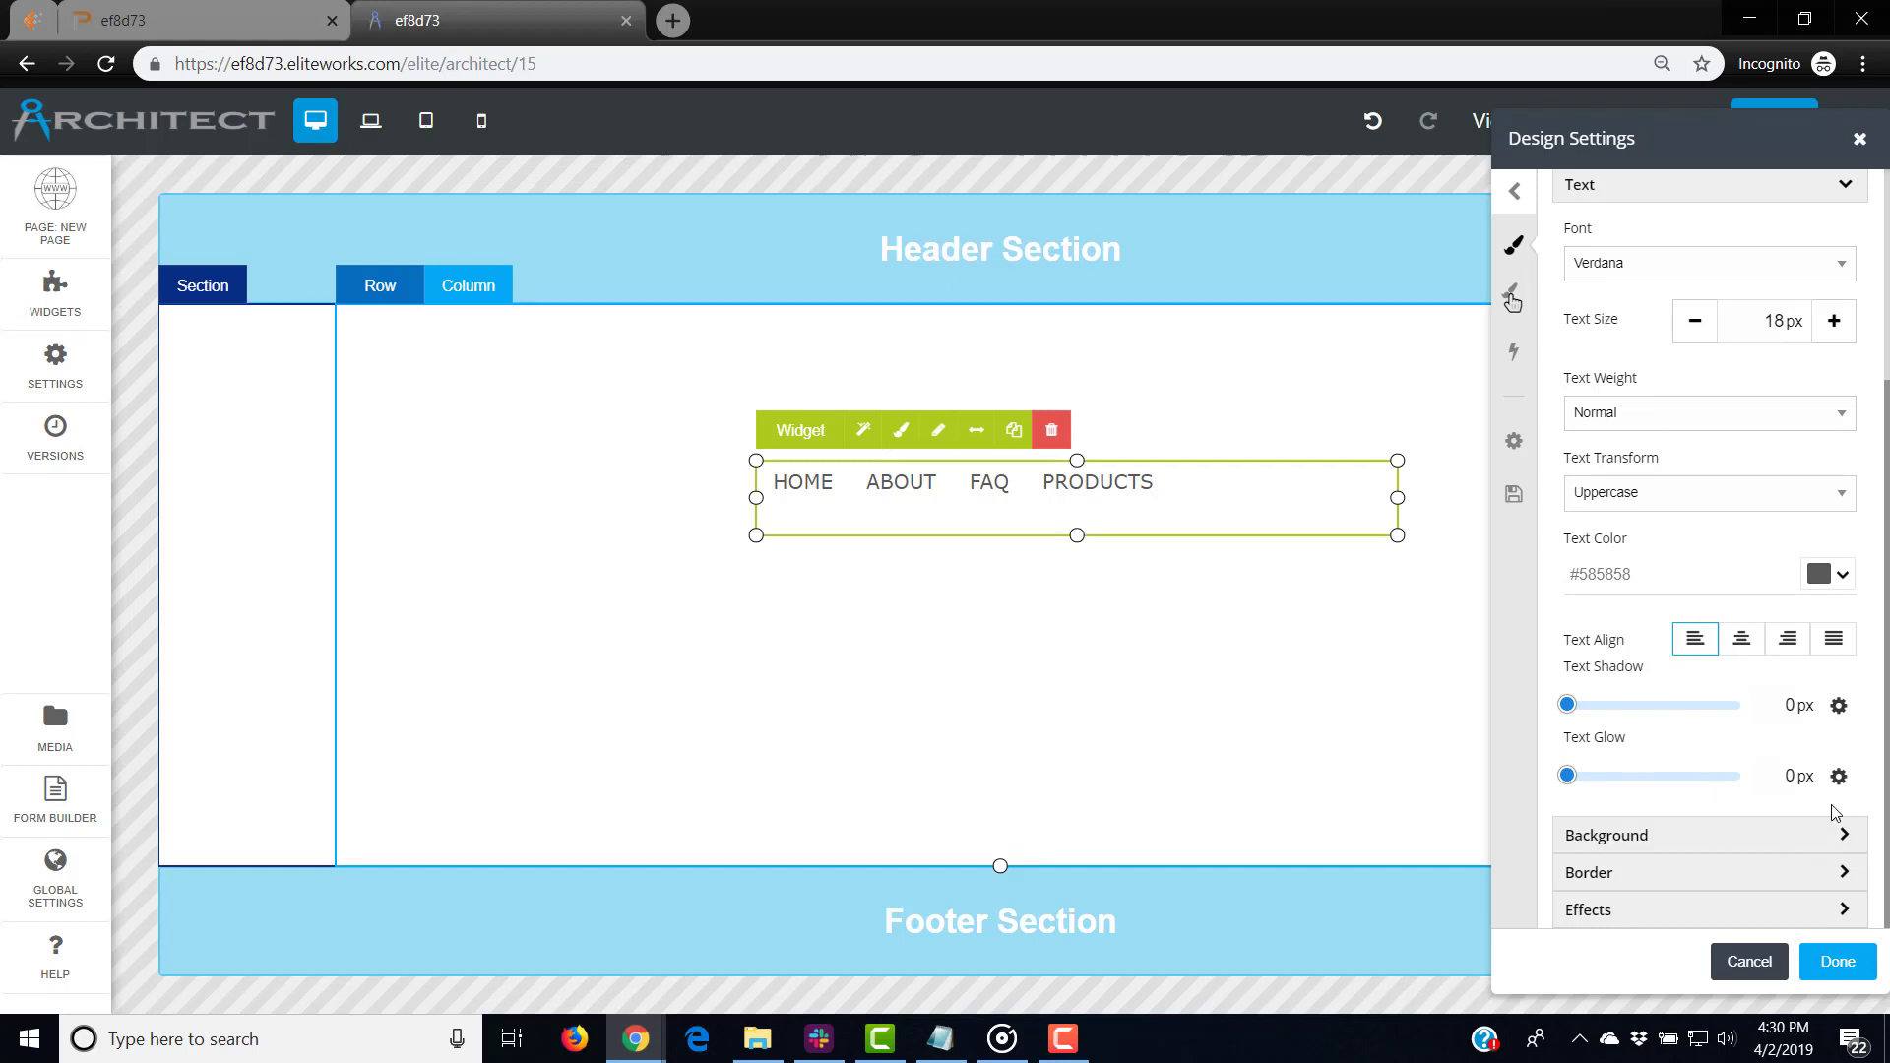
{"action": "left_click", "coordinate": [1572, 706]}
{"action": "left_click", "coordinate": [1568, 705]}
Step: Give the Menu Items a yellow #FFEB3B background, lower its opacity to 0, and save the design settings
{"action": "scroll", "coordinate": [1695, 765], "scroll_direction": "up", "scroll_amount": 3}
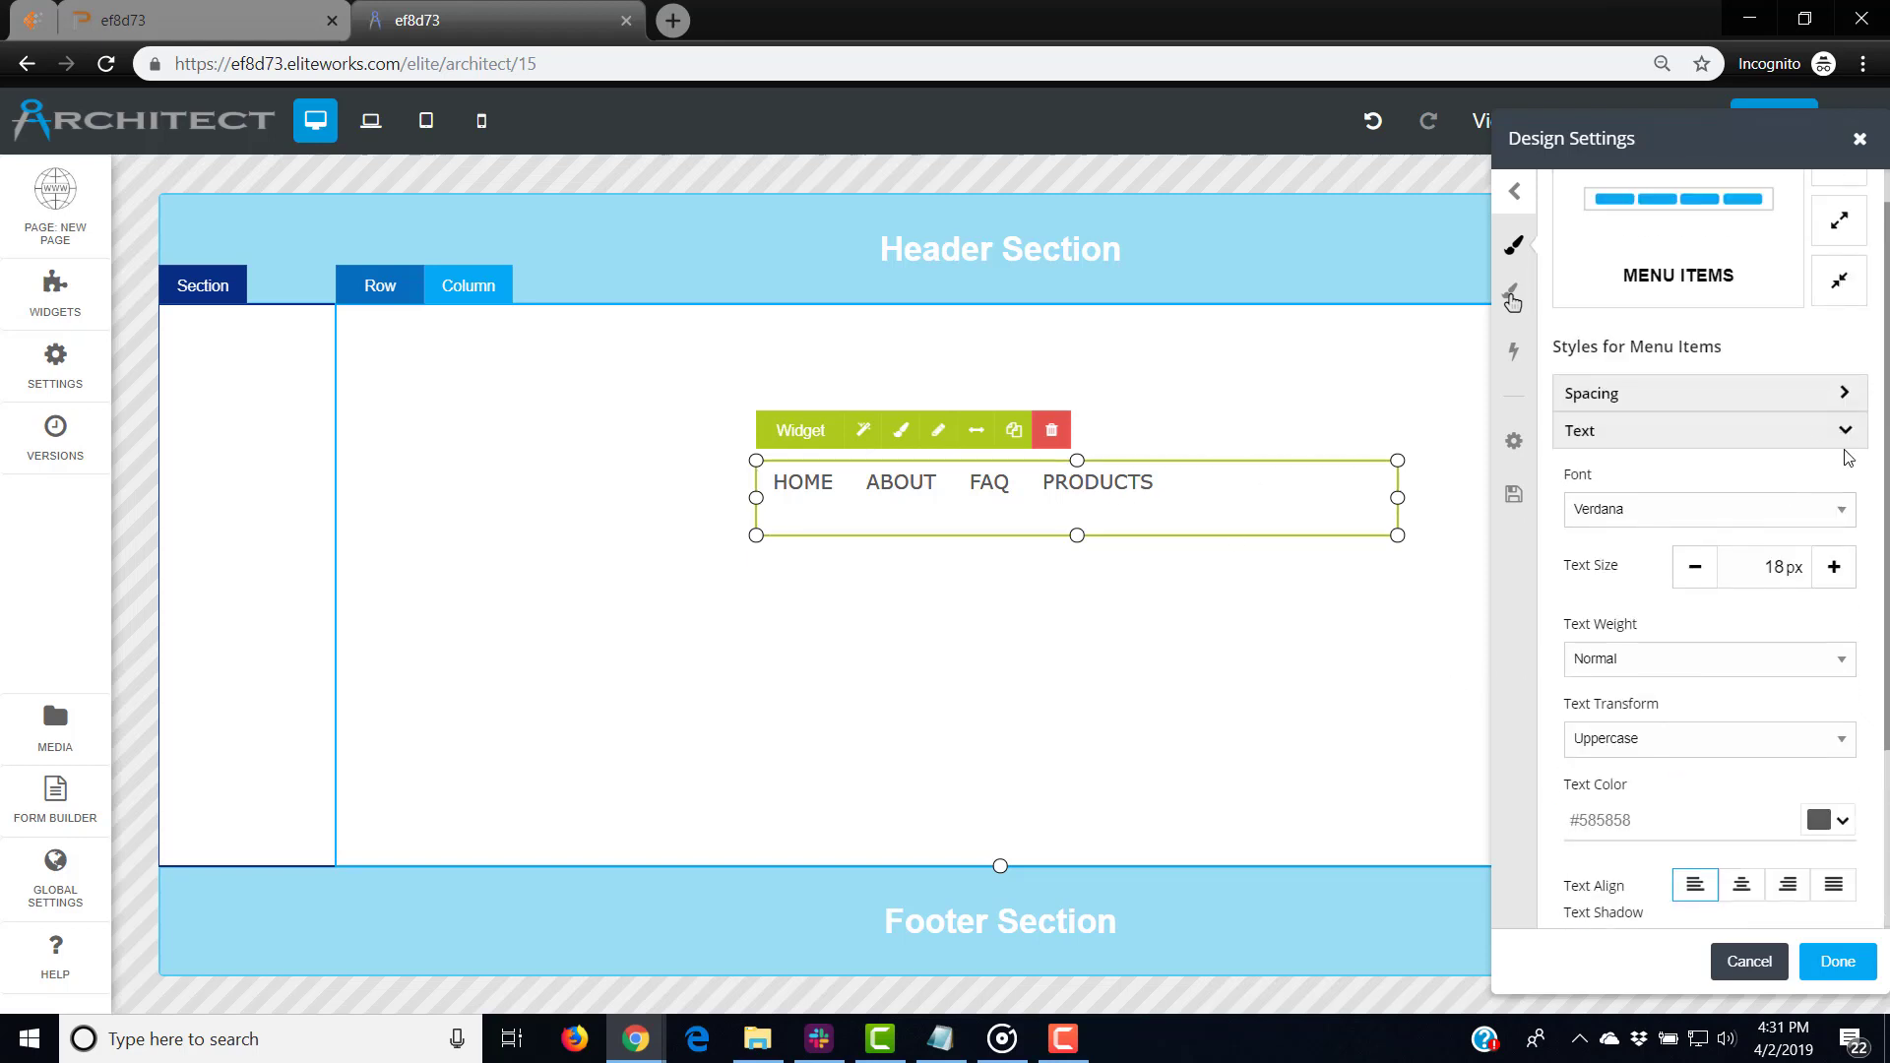
{"action": "left_click", "coordinate": [1843, 449]}
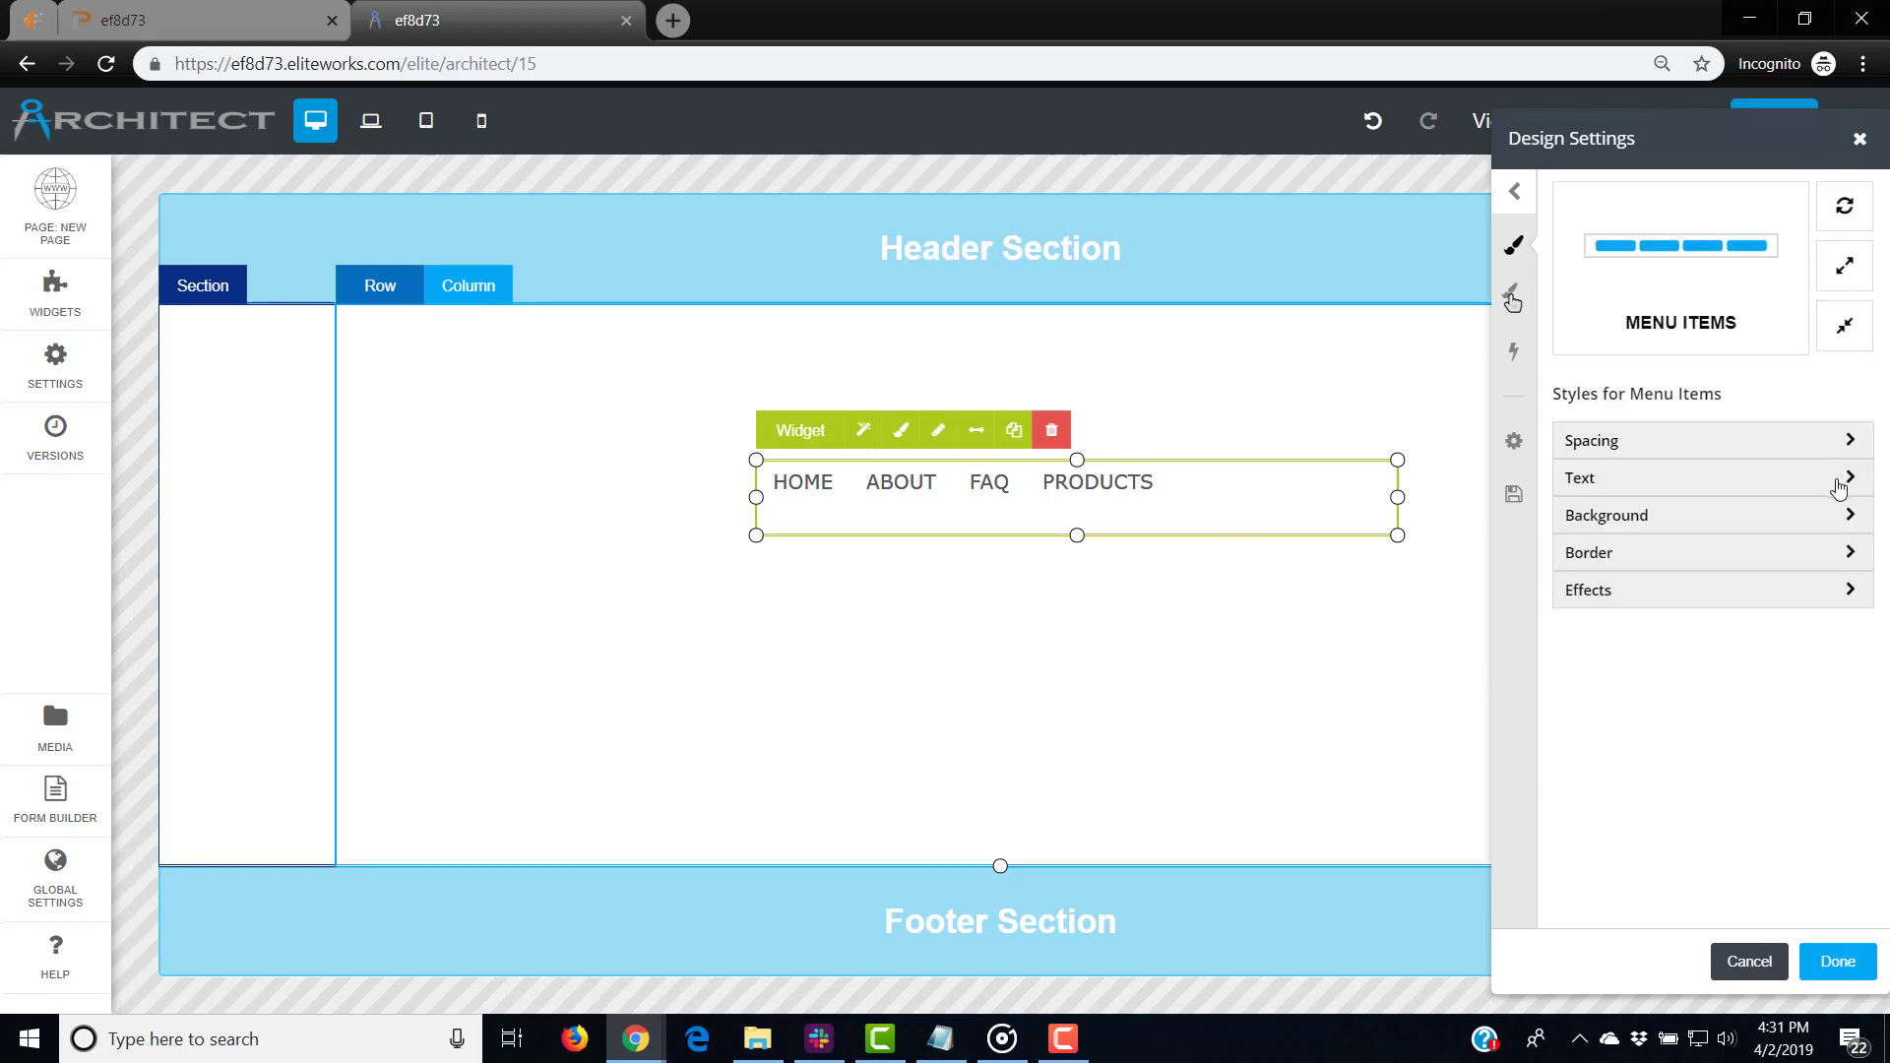
{"action": "left_click", "coordinate": [1839, 480]}
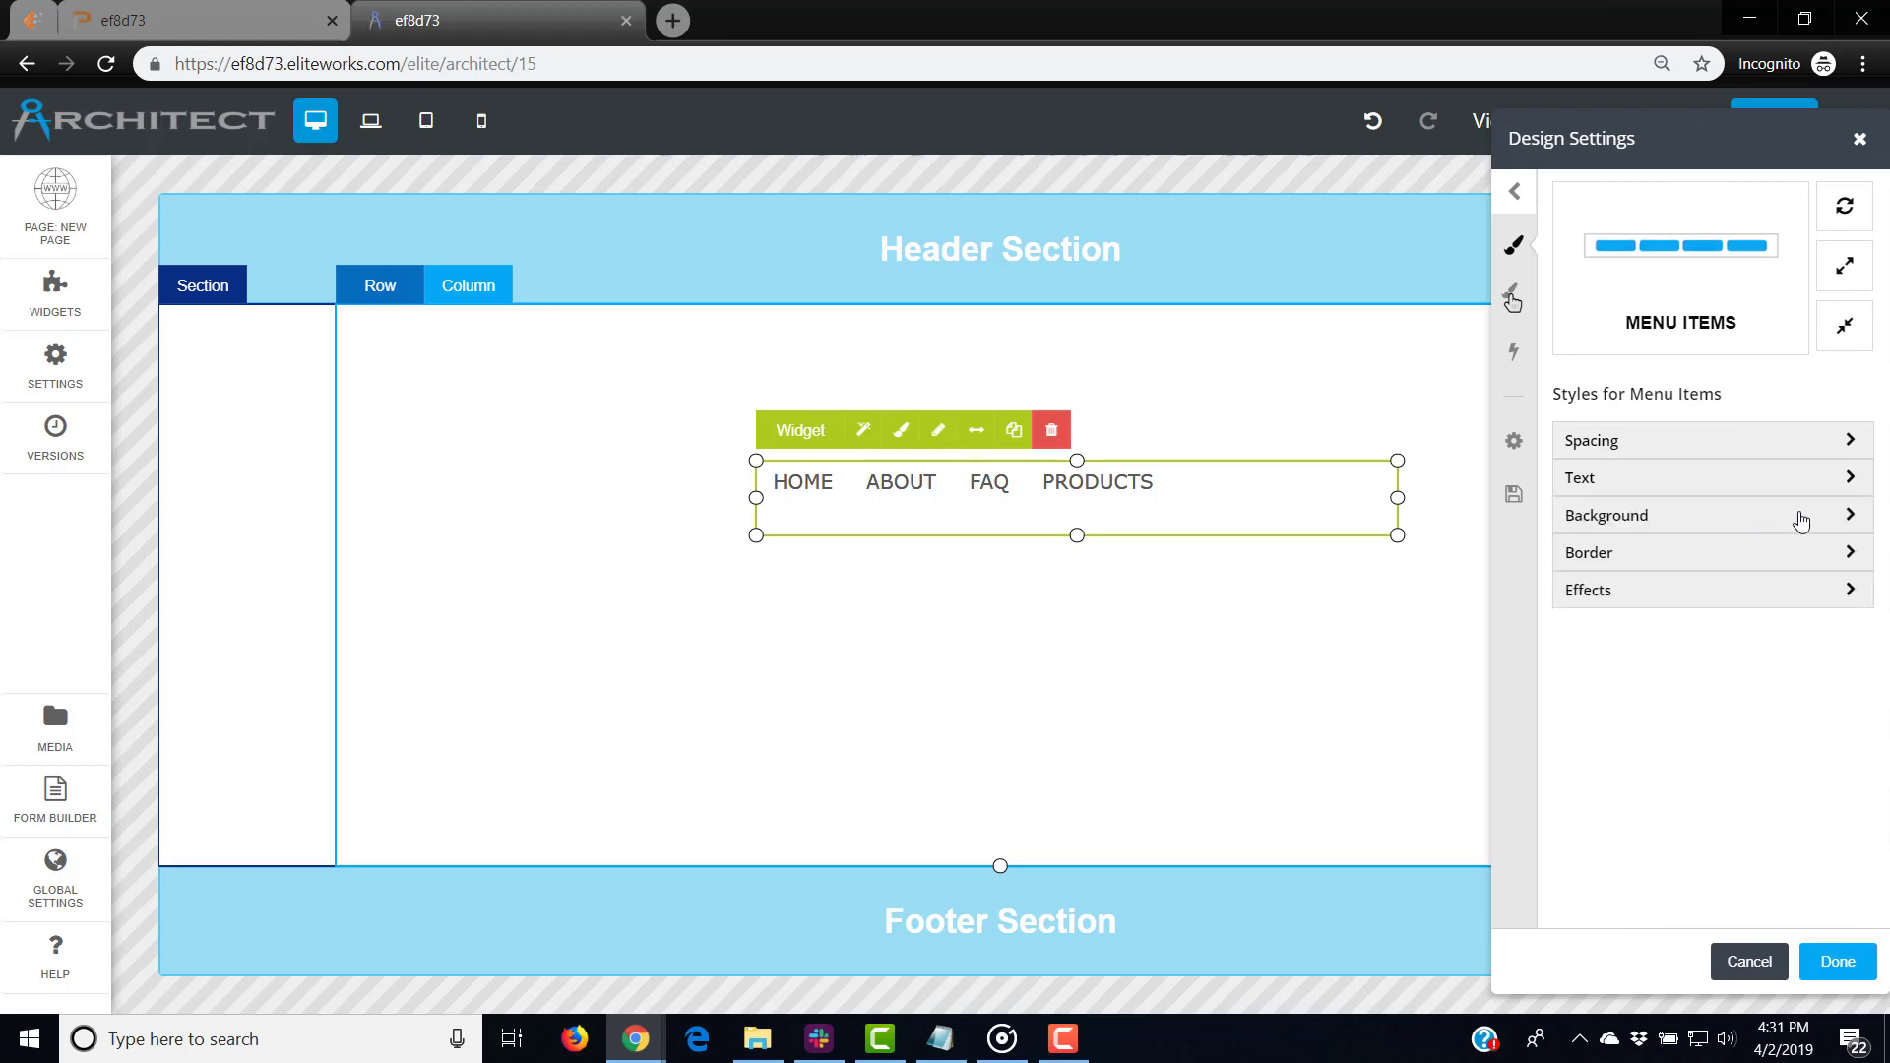
{"action": "left_click", "coordinate": [1801, 517]}
{"action": "left_click", "coordinate": [1826, 599]}
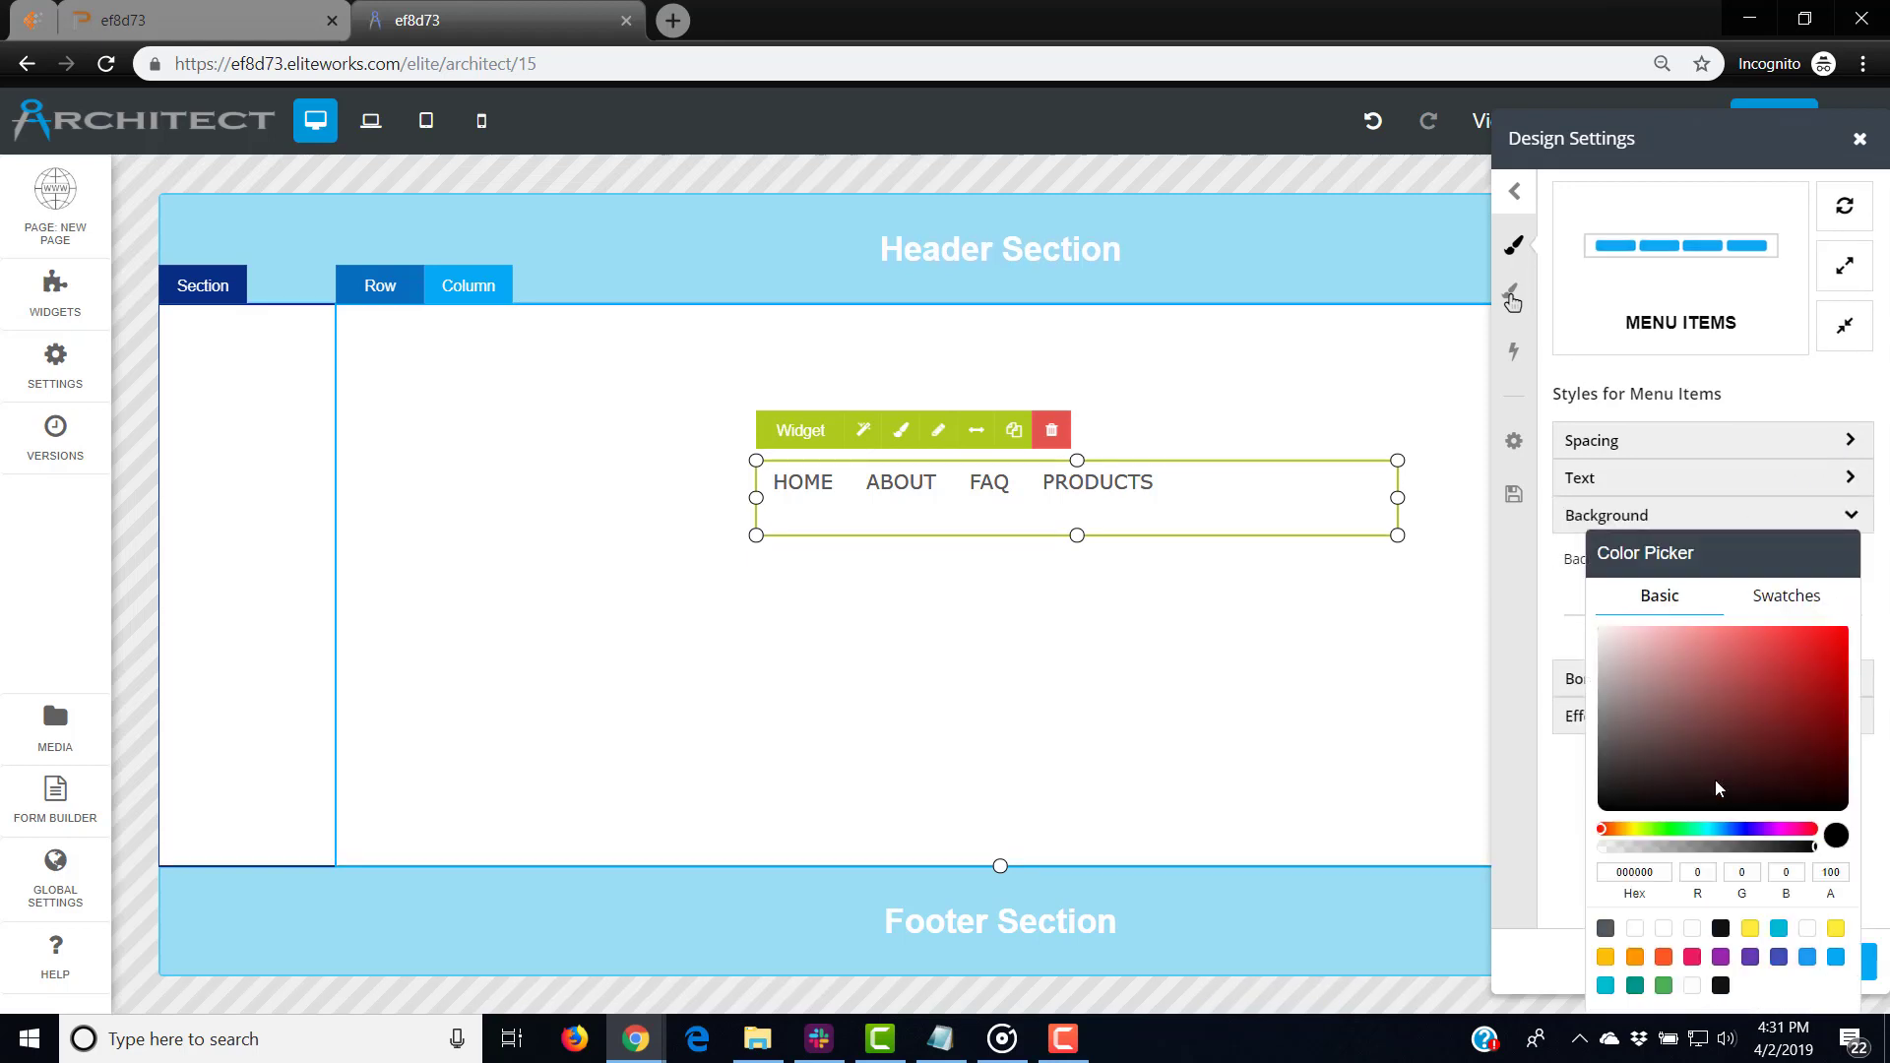
{"action": "left_click", "coordinate": [1749, 930]}
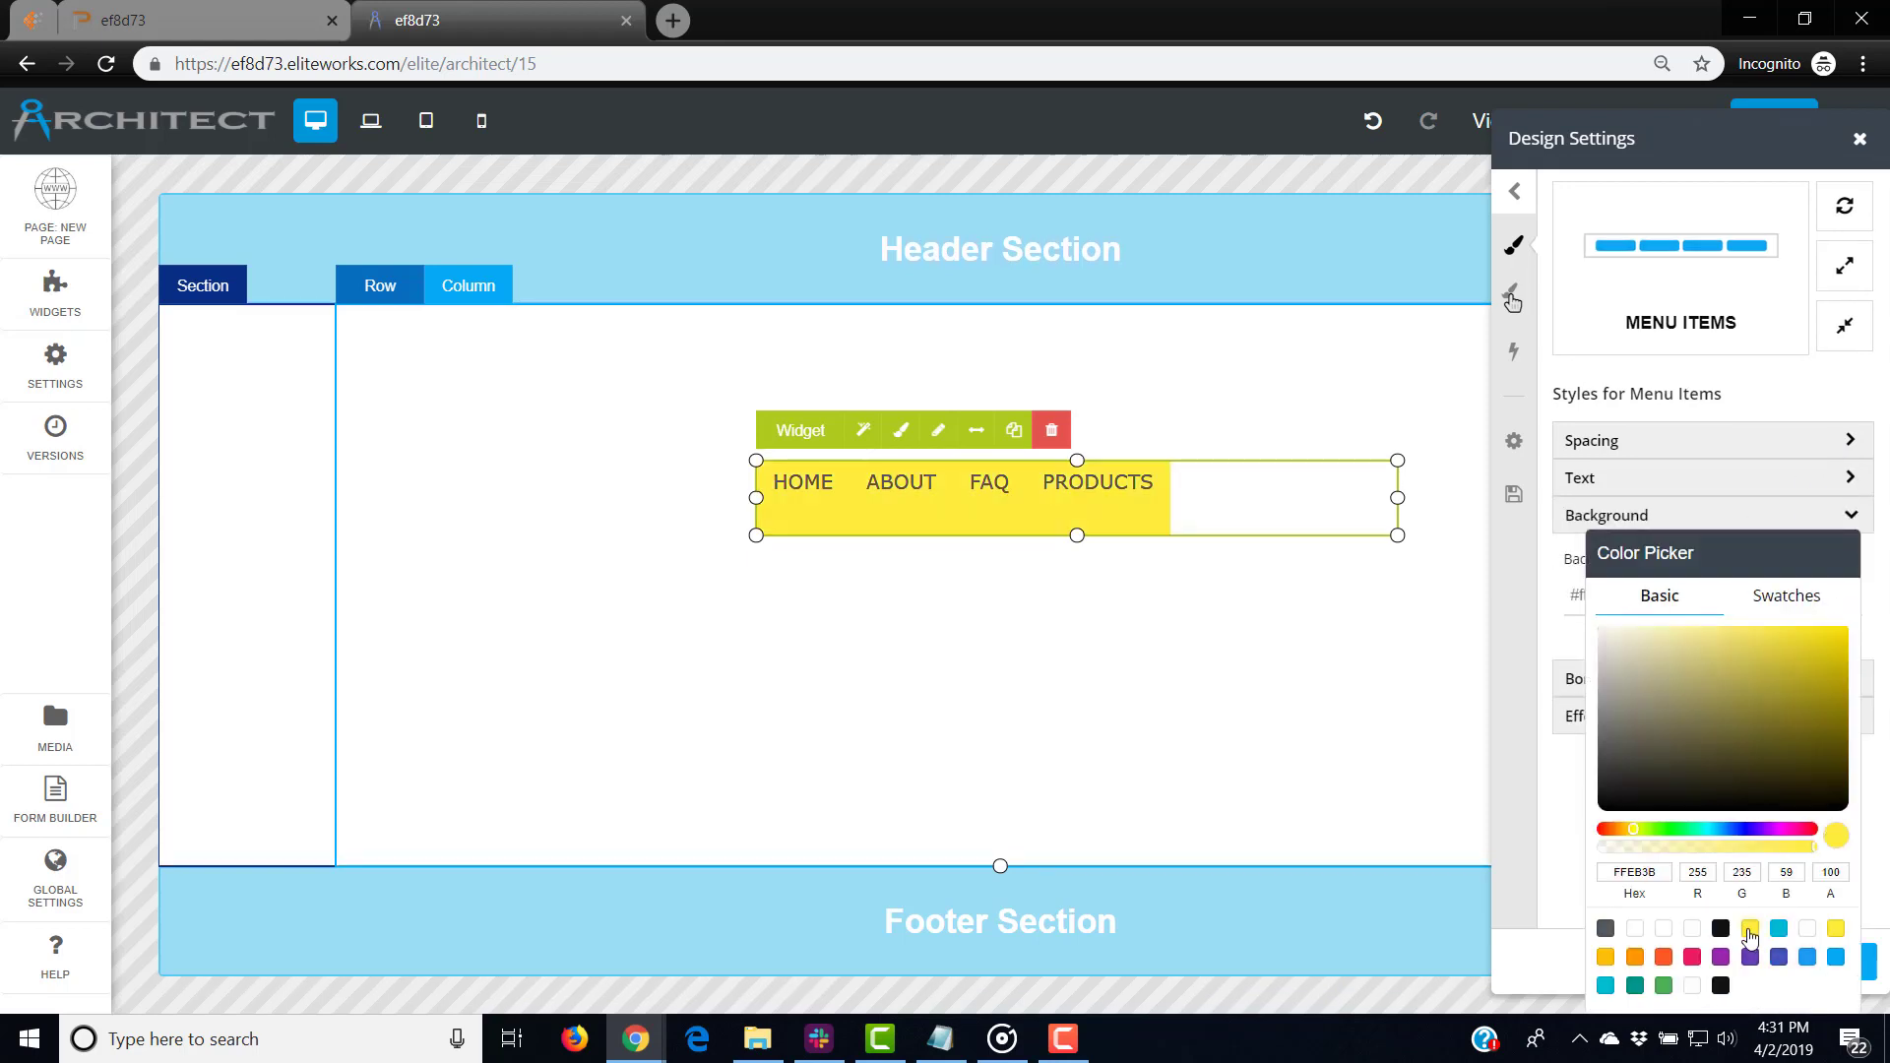
{"action": "left_click_drag", "start_coordinate": [1814, 848], "coordinate": [1567, 853]}
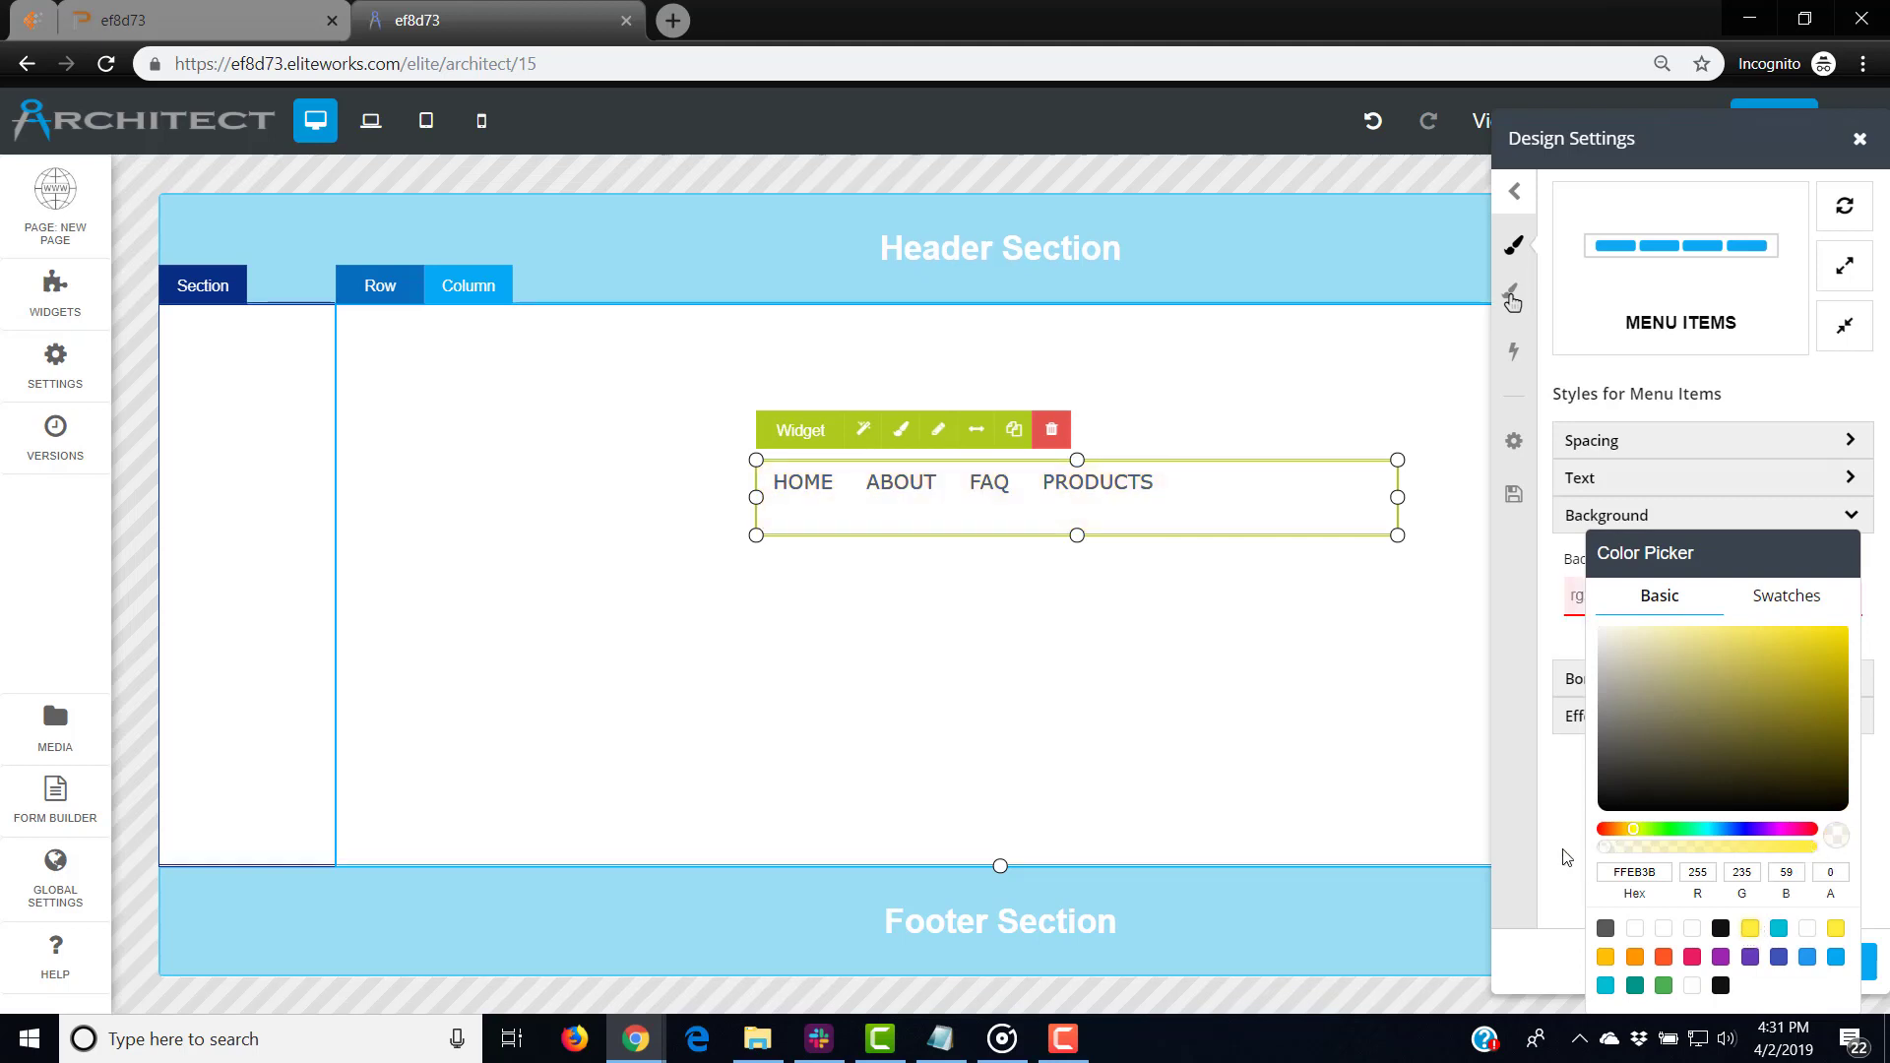
{"action": "left_click", "coordinate": [1565, 852]}
{"action": "left_click", "coordinate": [1839, 962]}
Step: Add a 2 px bottom border to the Menu Items in their normal styles and save the settings
{"action": "left_click", "coordinate": [900, 430]}
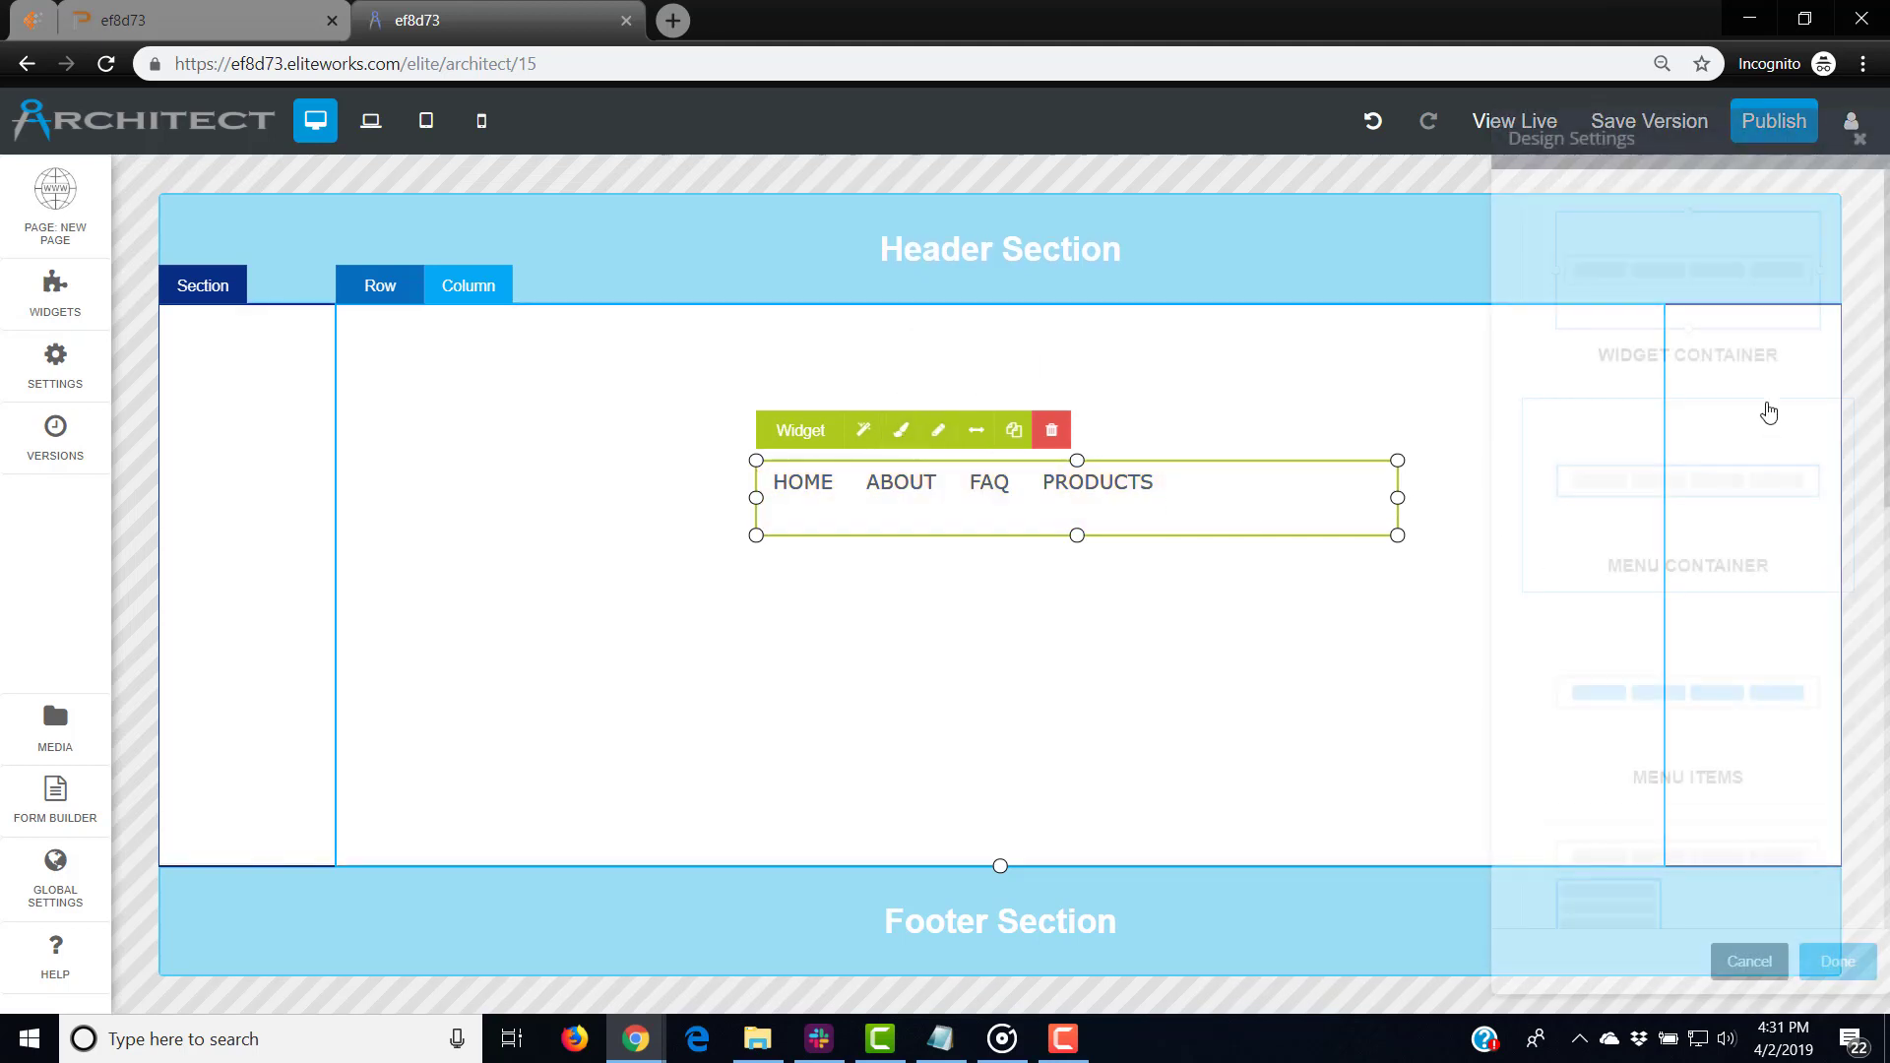
{"action": "left_click", "coordinate": [1711, 735]}
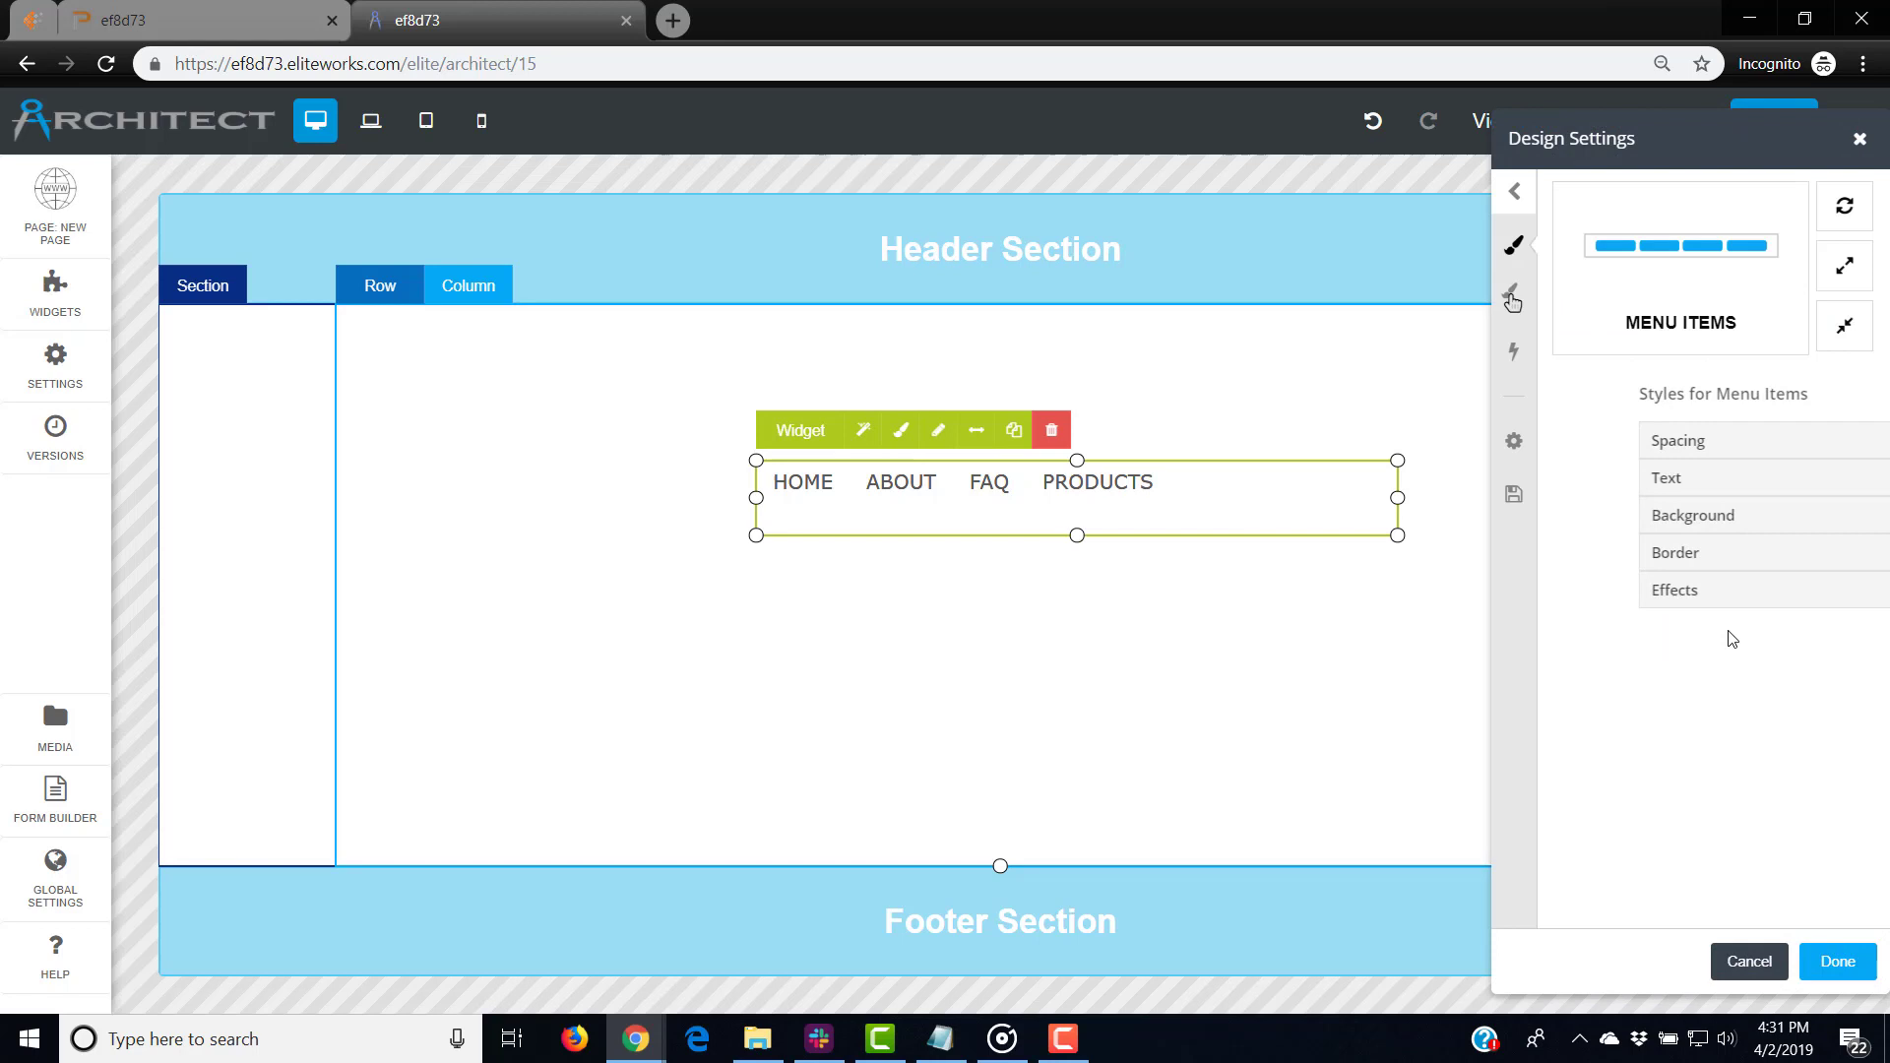
{"action": "left_click", "coordinate": [1711, 559]}
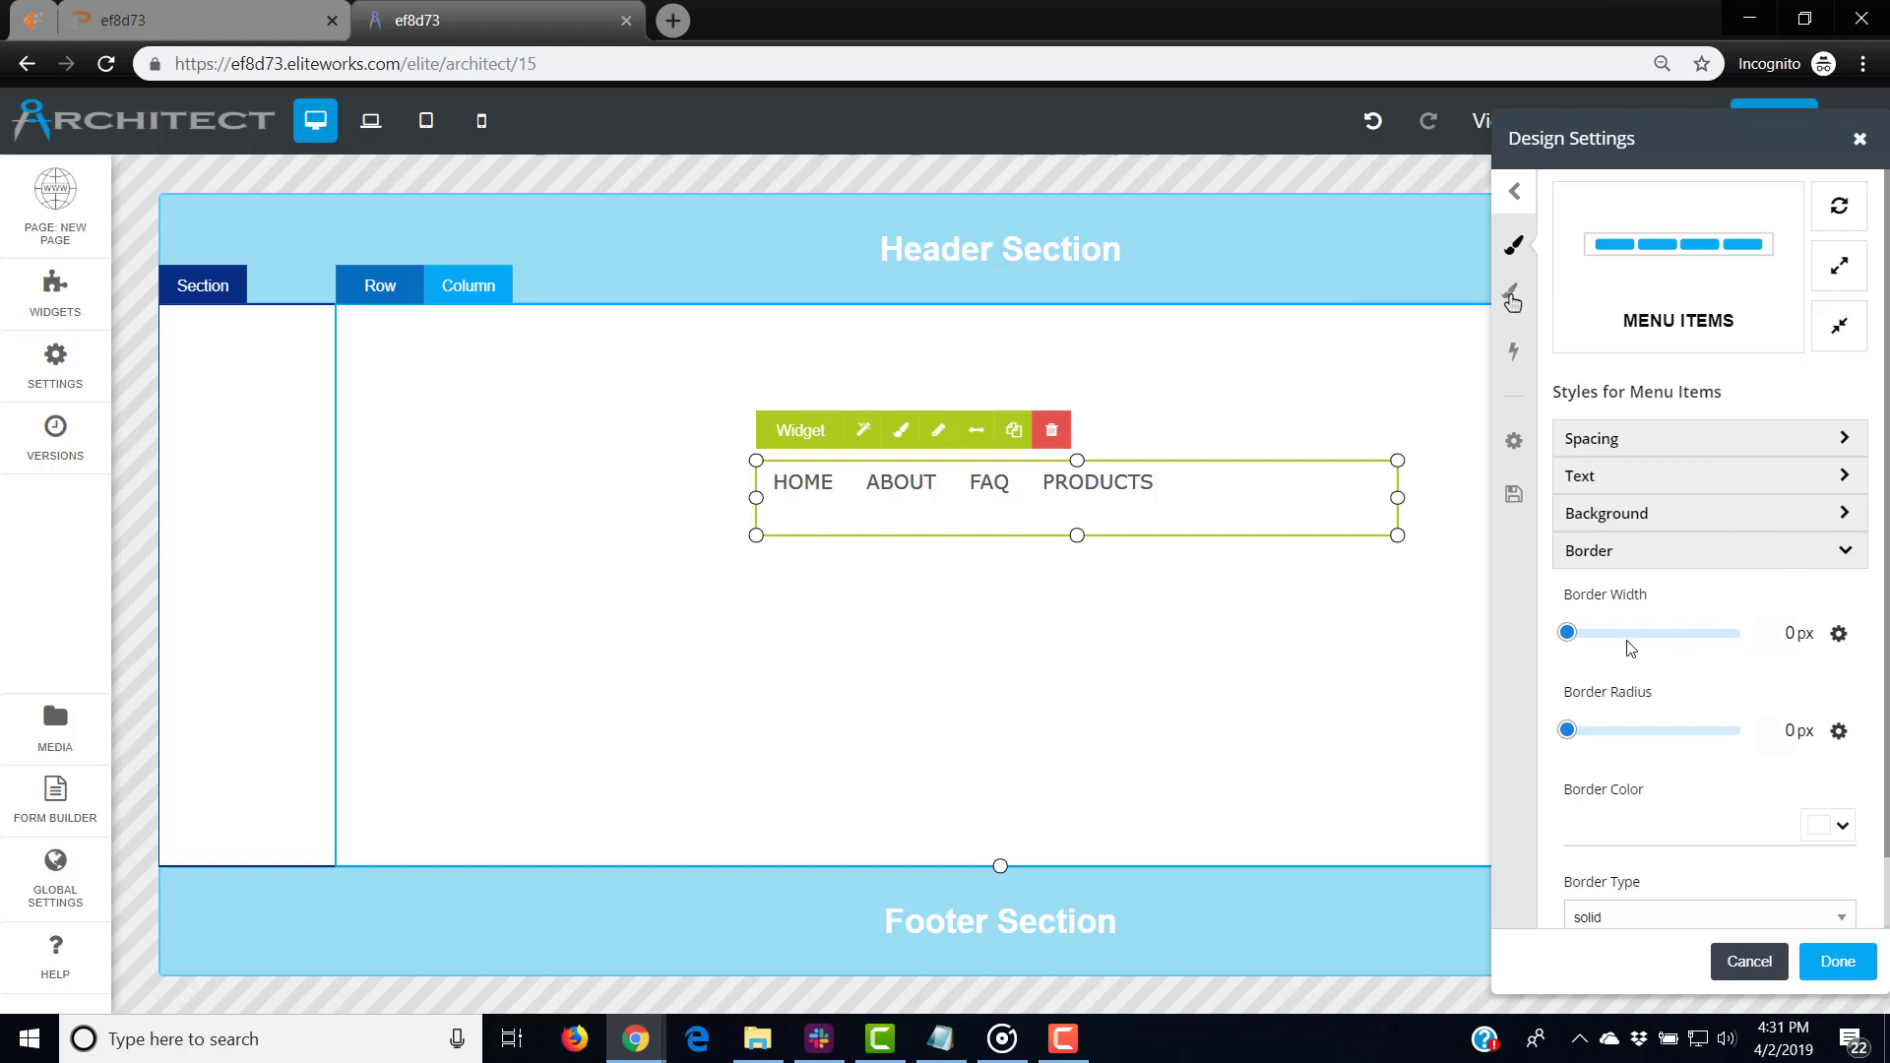
{"action": "mouse_move", "coordinate": [1569, 635]}
{"action": "left_mouse_down"}
{"action": "mouse_move", "coordinate": [1587, 638]}
{"action": "mouse_move", "coordinate": [1552, 645]}
{"action": "left_mouse_up"}
{"action": "left_click", "coordinate": [1839, 633]}
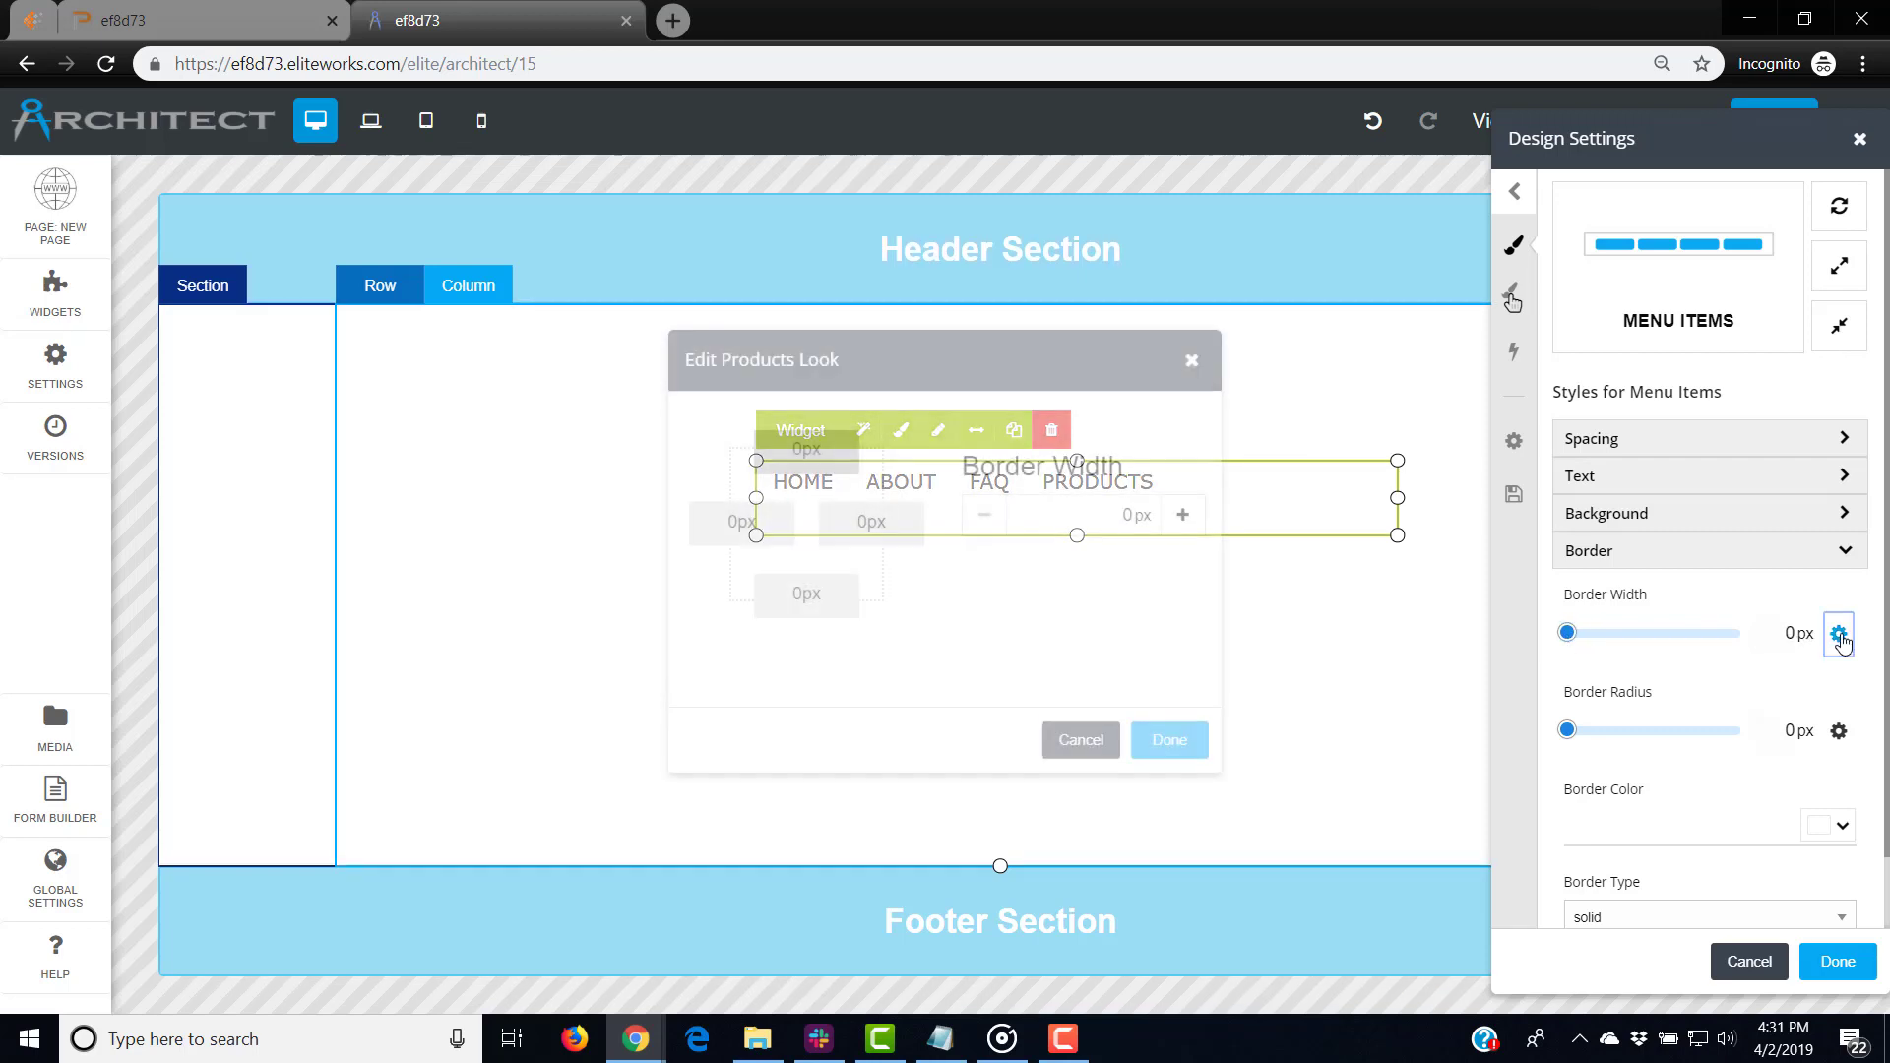
{"action": "left_click", "coordinate": [830, 601]}
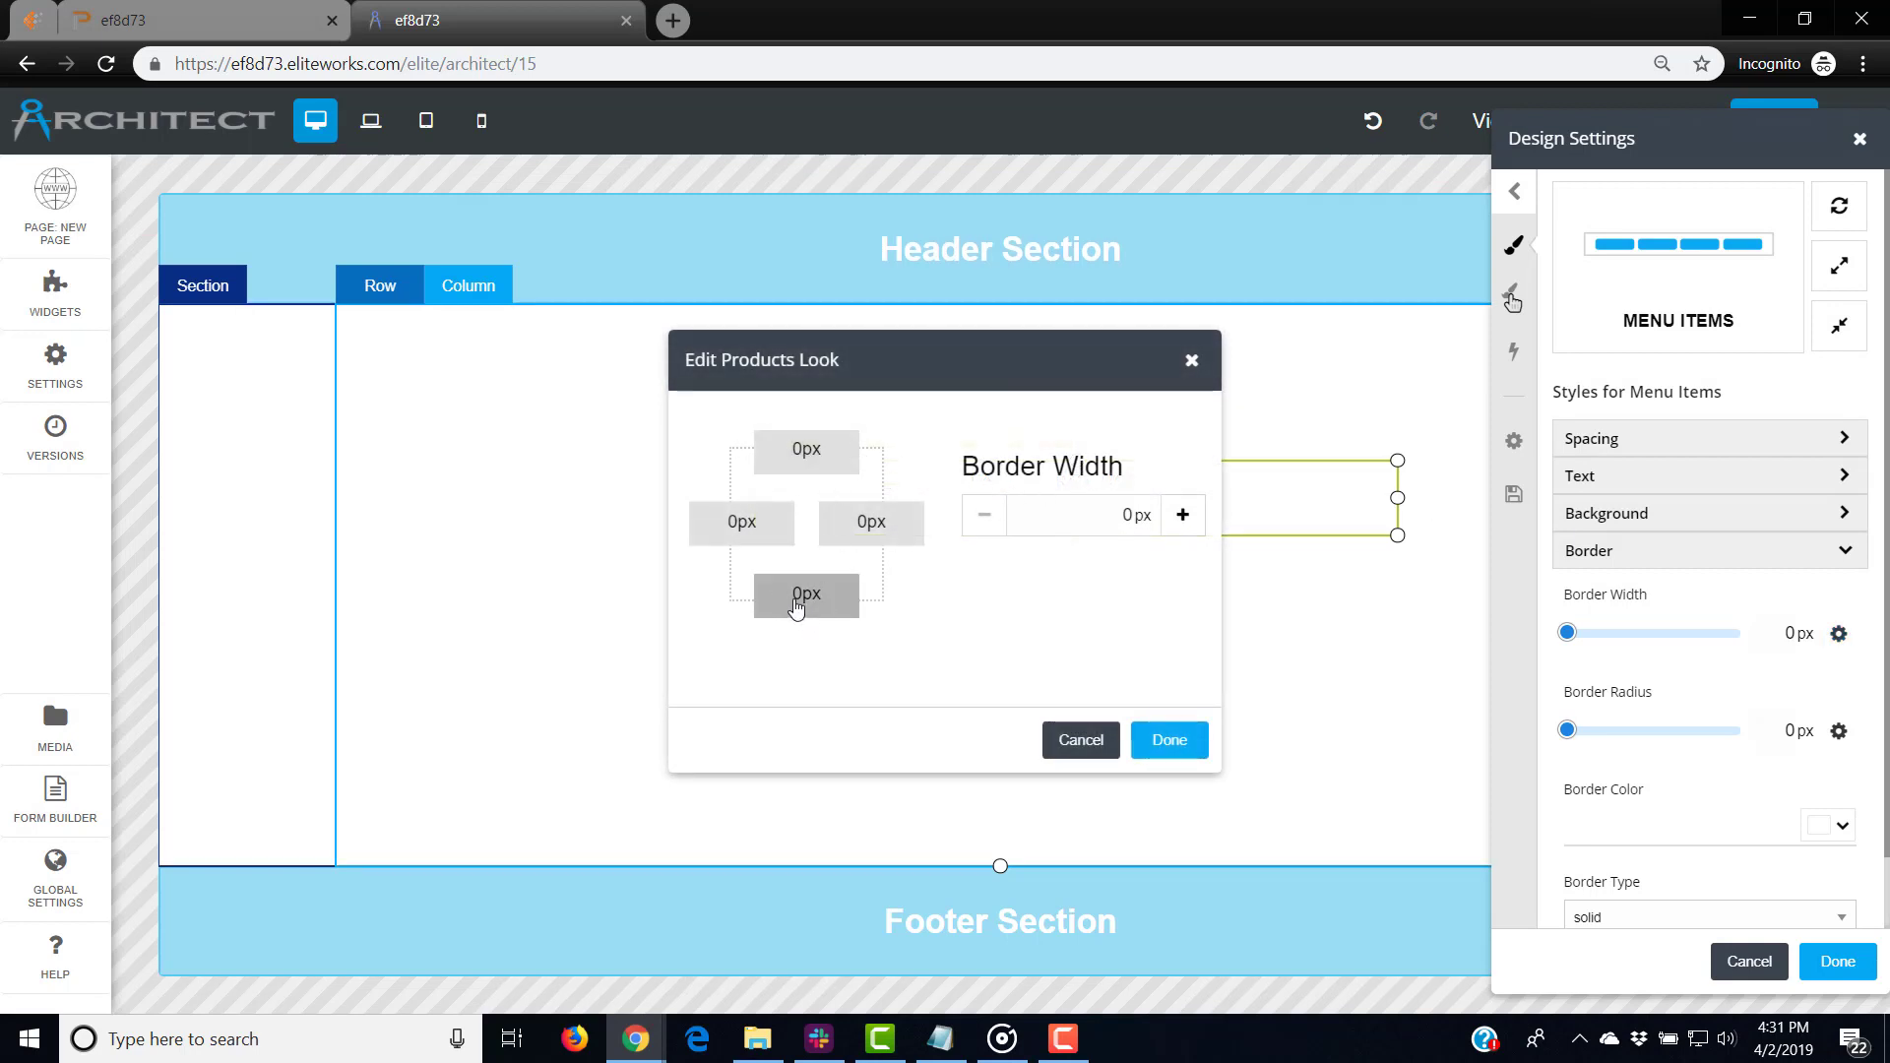
{"action": "left_click", "coordinate": [1183, 514]}
{"action": "left_click", "coordinate": [1182, 514]}
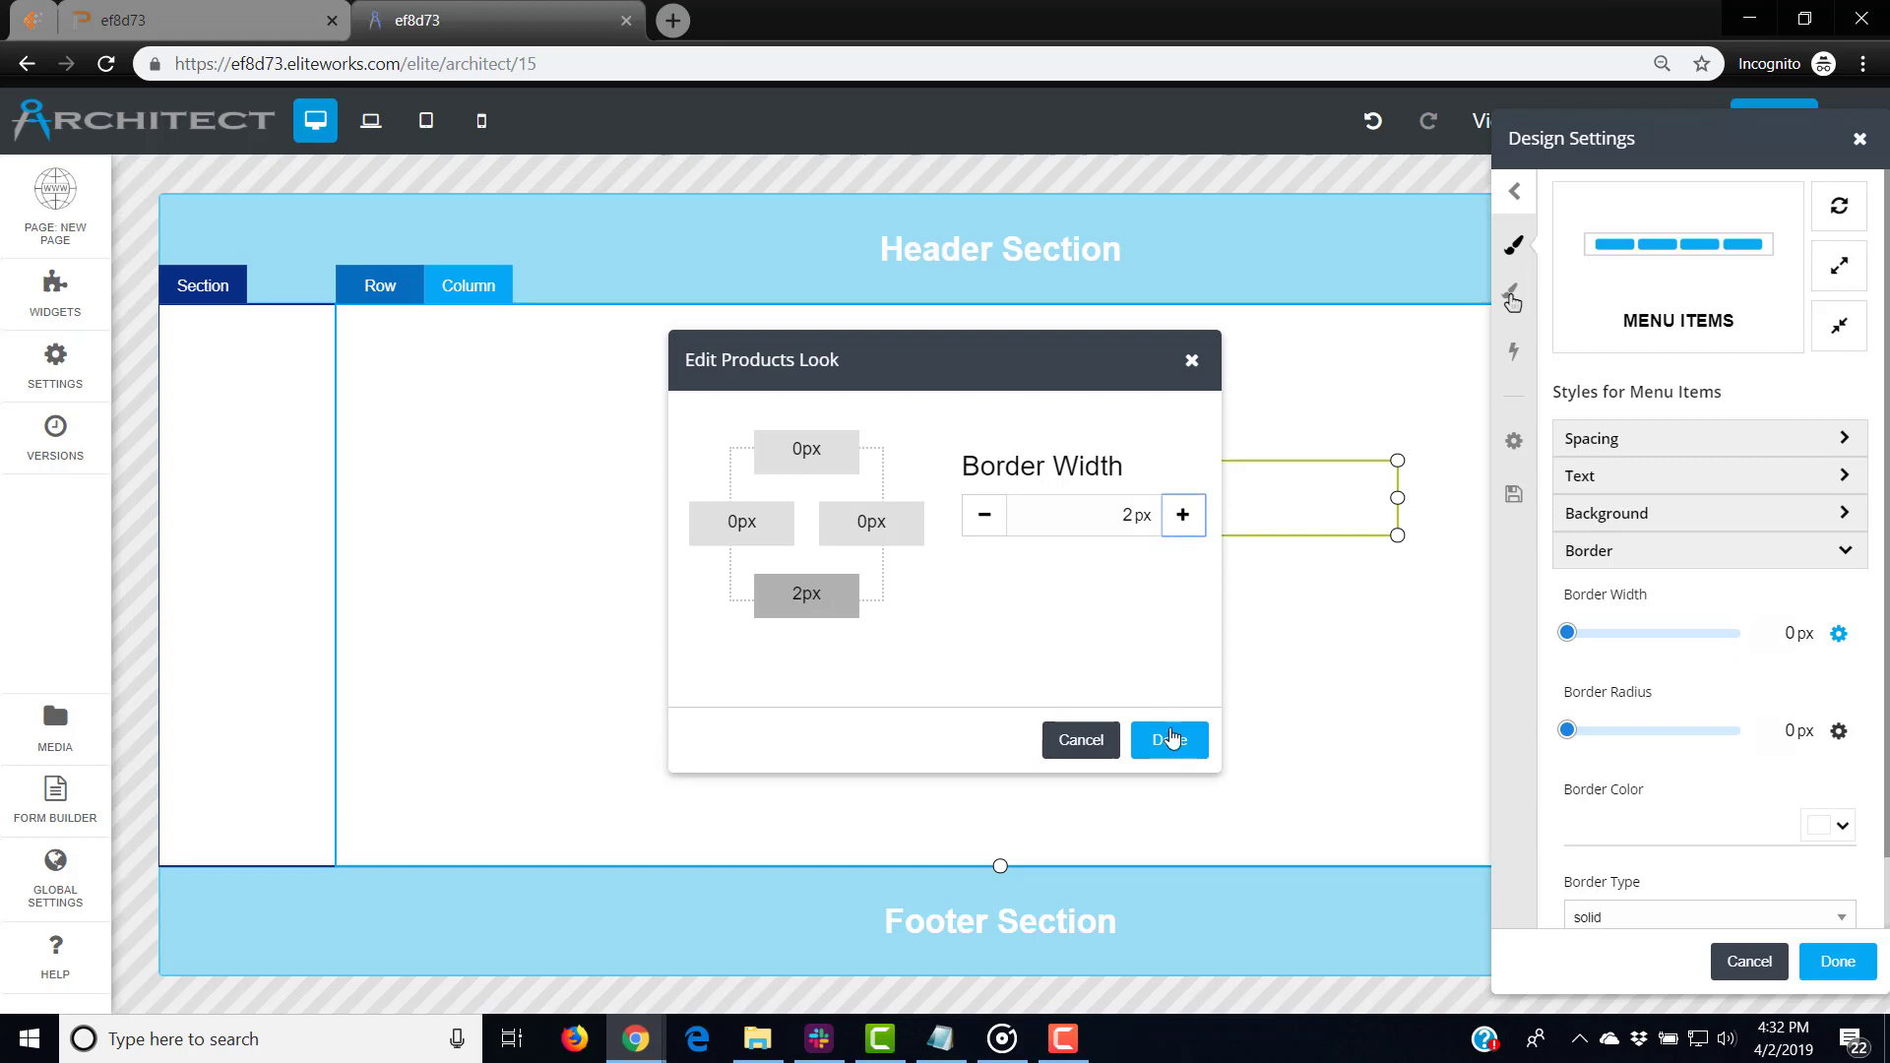
{"action": "left_click", "coordinate": [1352, 588]}
{"action": "left_click", "coordinate": [1216, 706]}
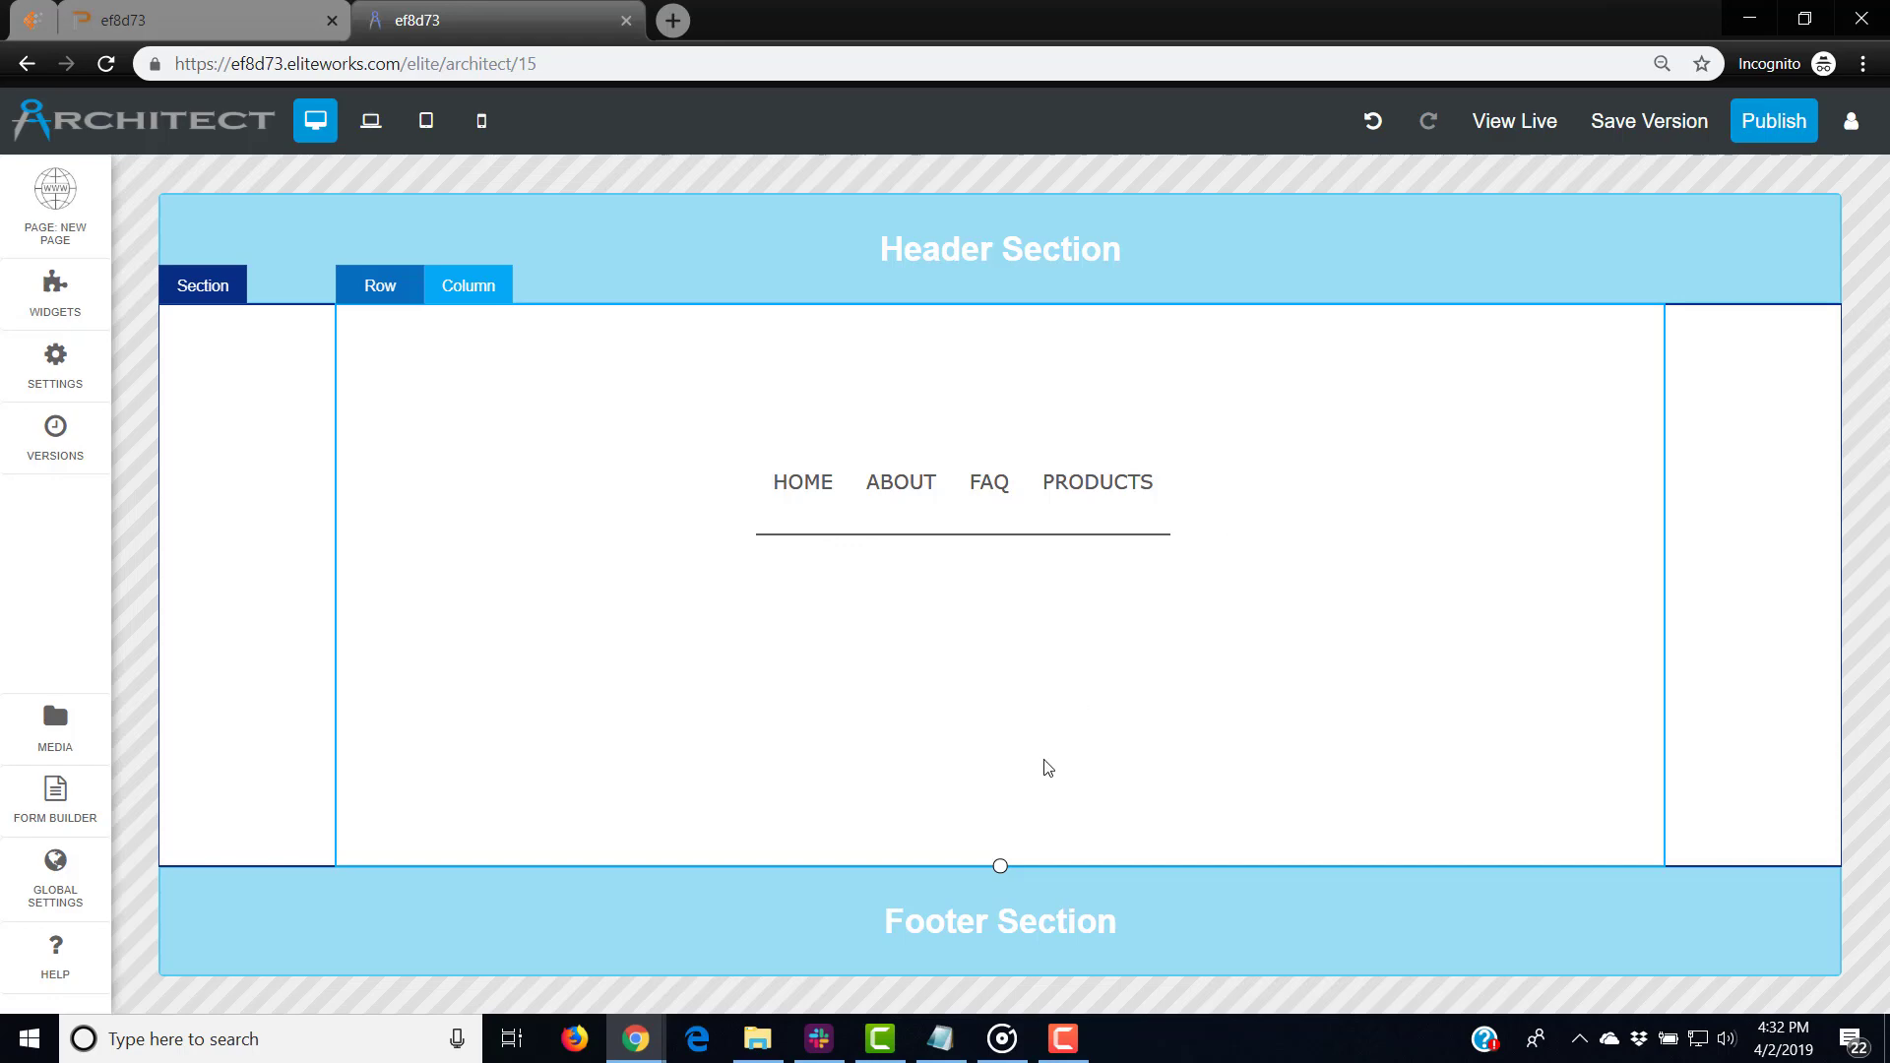
Step: Reset the border width of the Menu Items' normal styles to 0 px
{"action": "left_click", "coordinate": [1116, 504]}
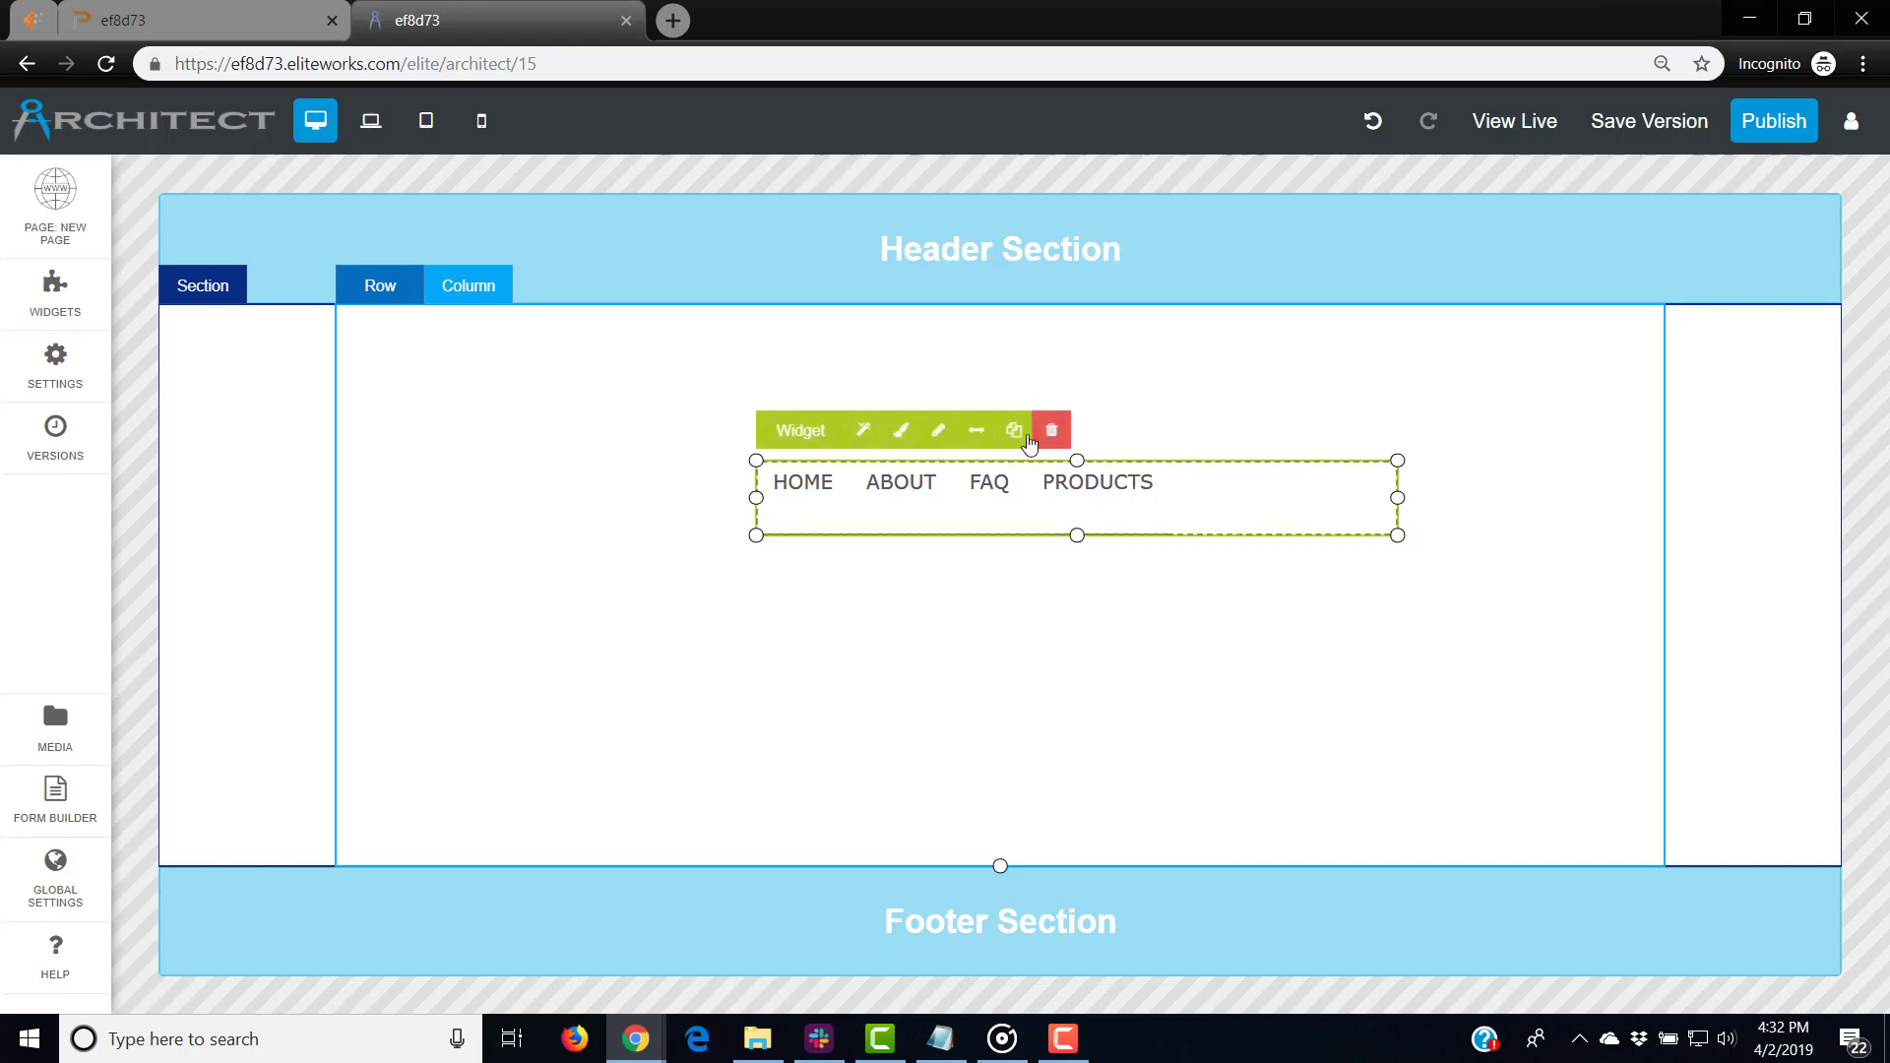
{"action": "left_click", "coordinate": [926, 433]}
{"action": "left_click", "coordinate": [1751, 705]}
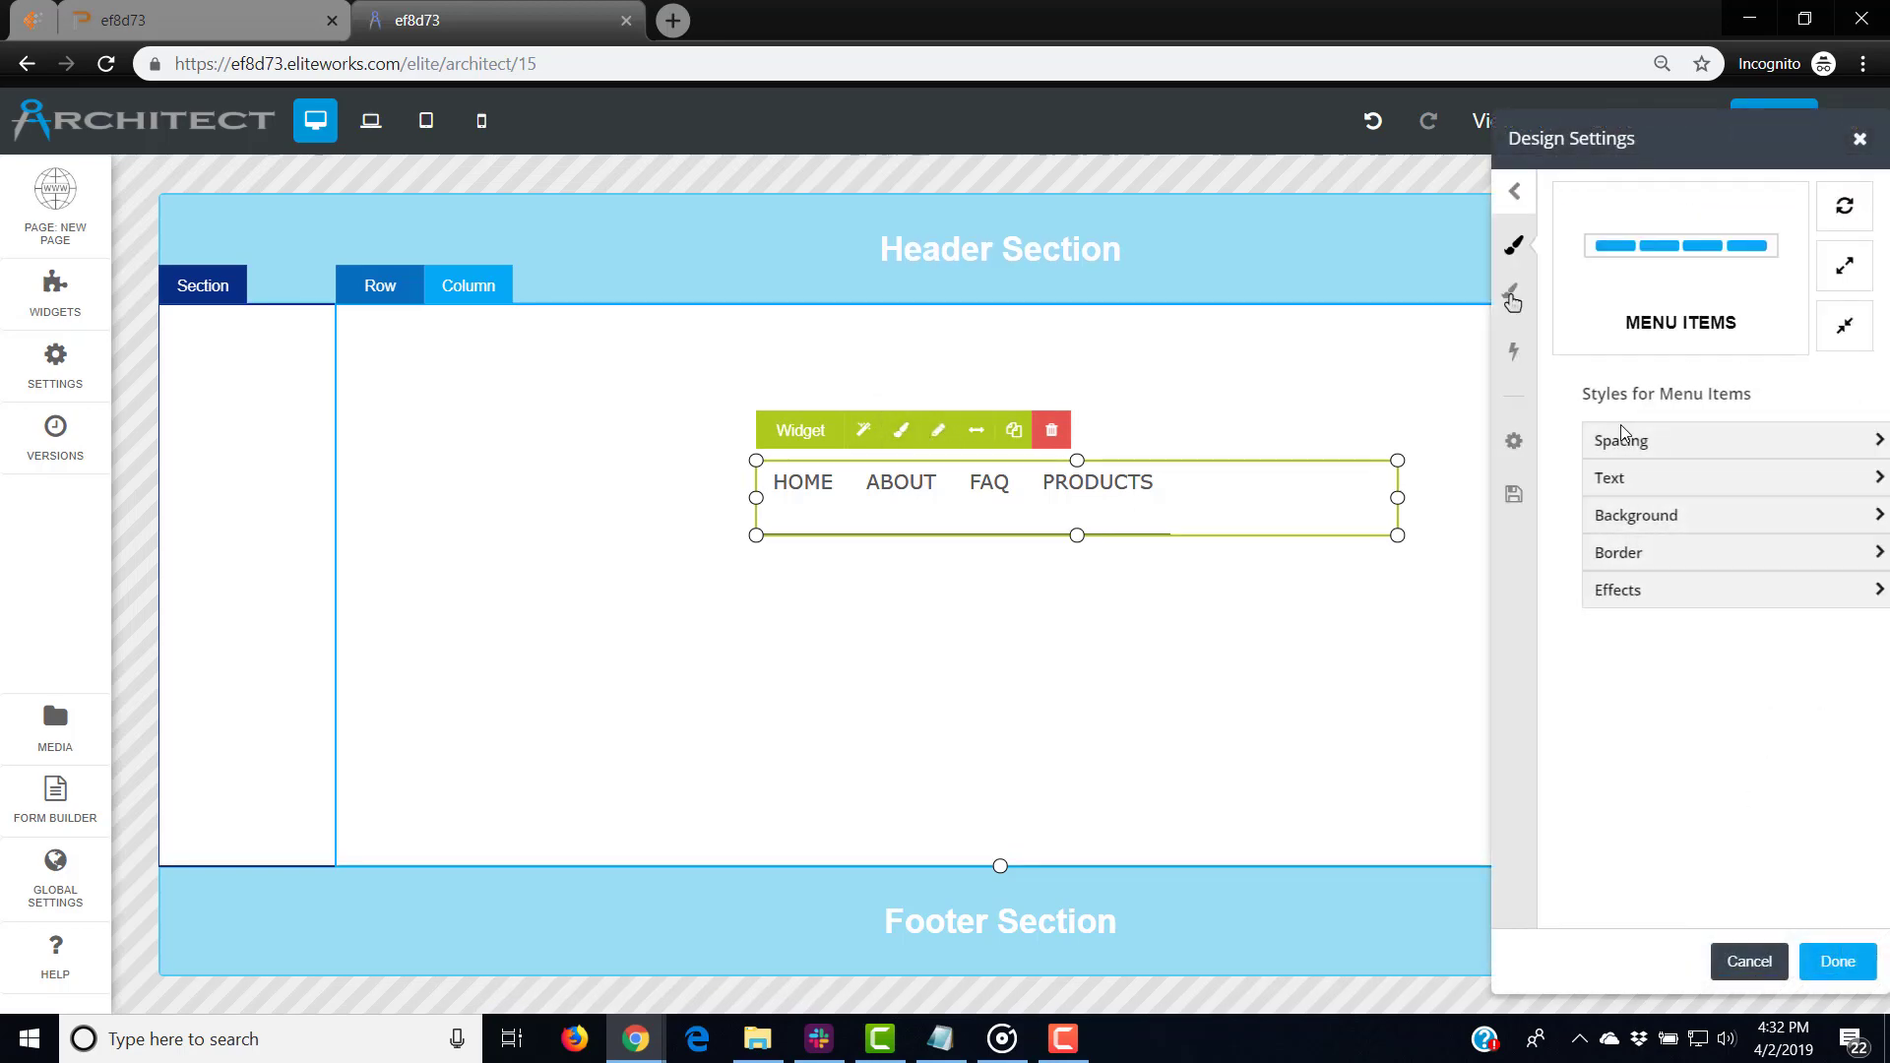
{"action": "left_click", "coordinate": [1683, 554]}
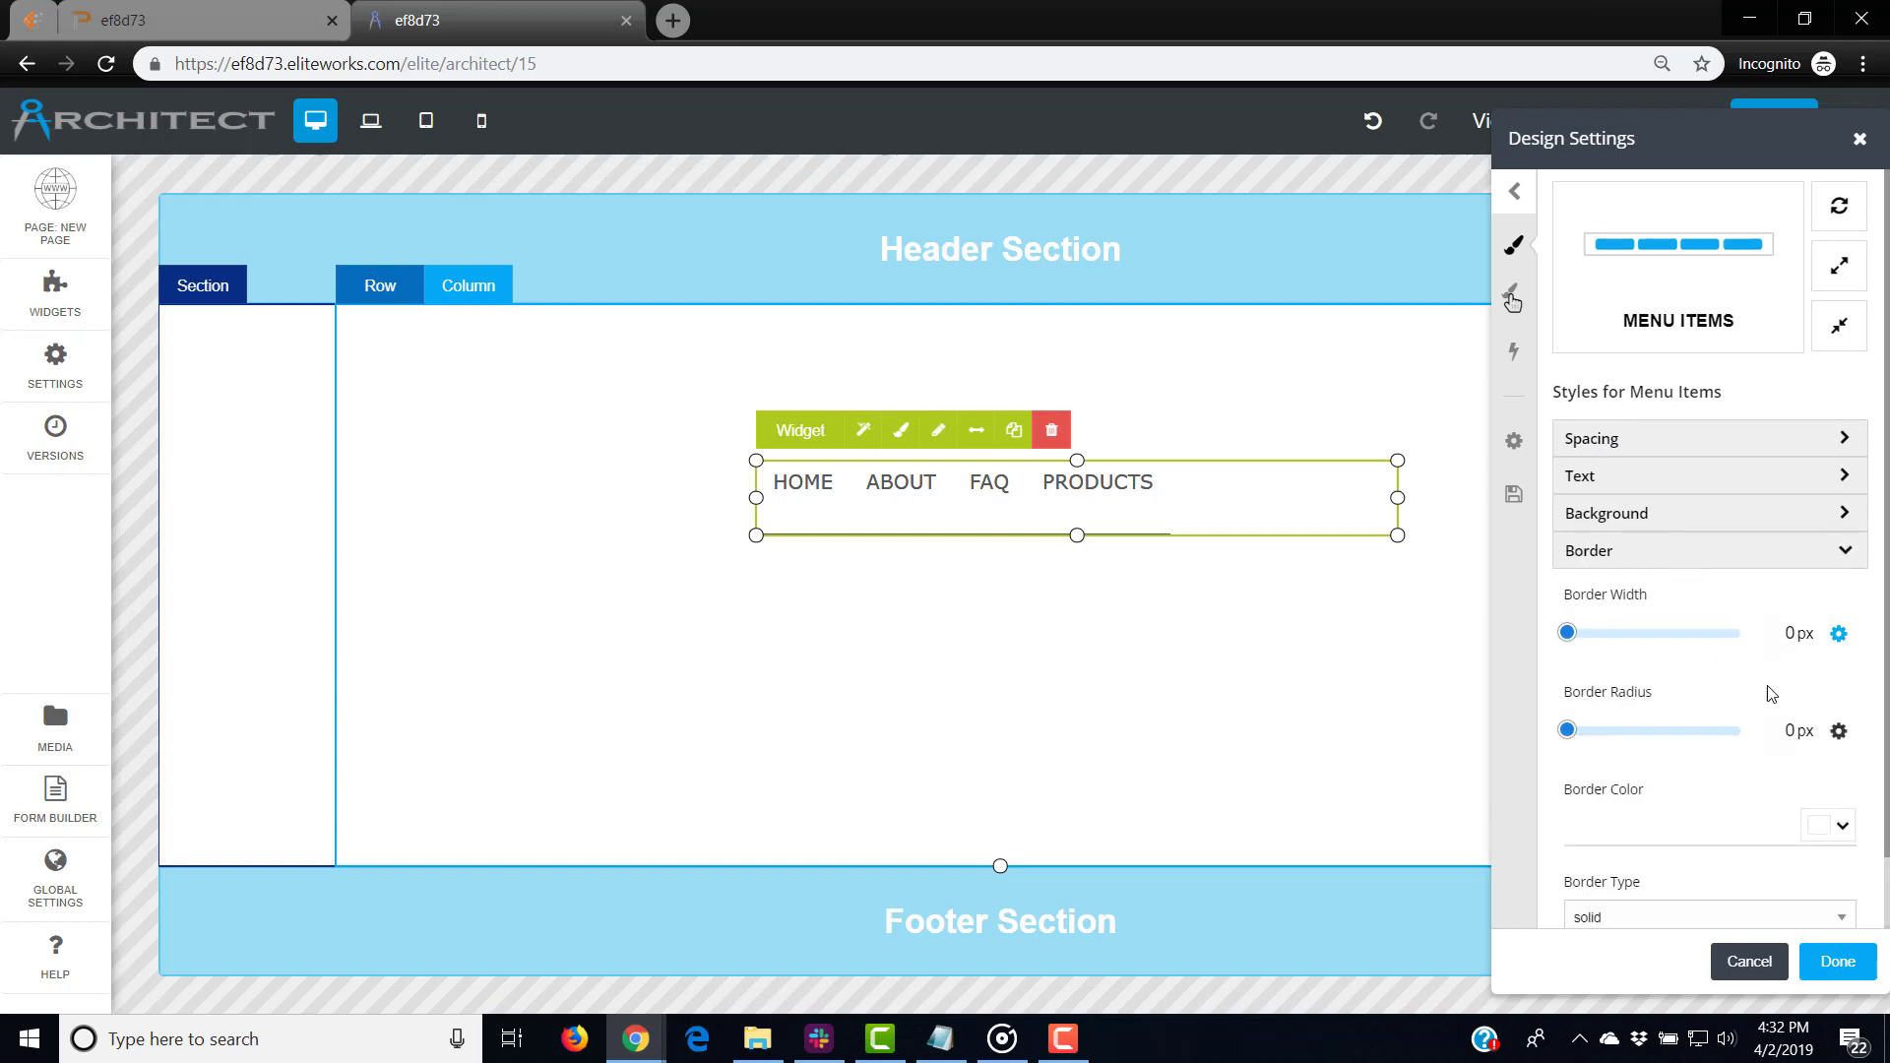
{"action": "left_click", "coordinate": [1568, 633]}
{"action": "scroll", "coordinate": [1727, 711], "scroll_direction": "down", "scroll_amount": 2}
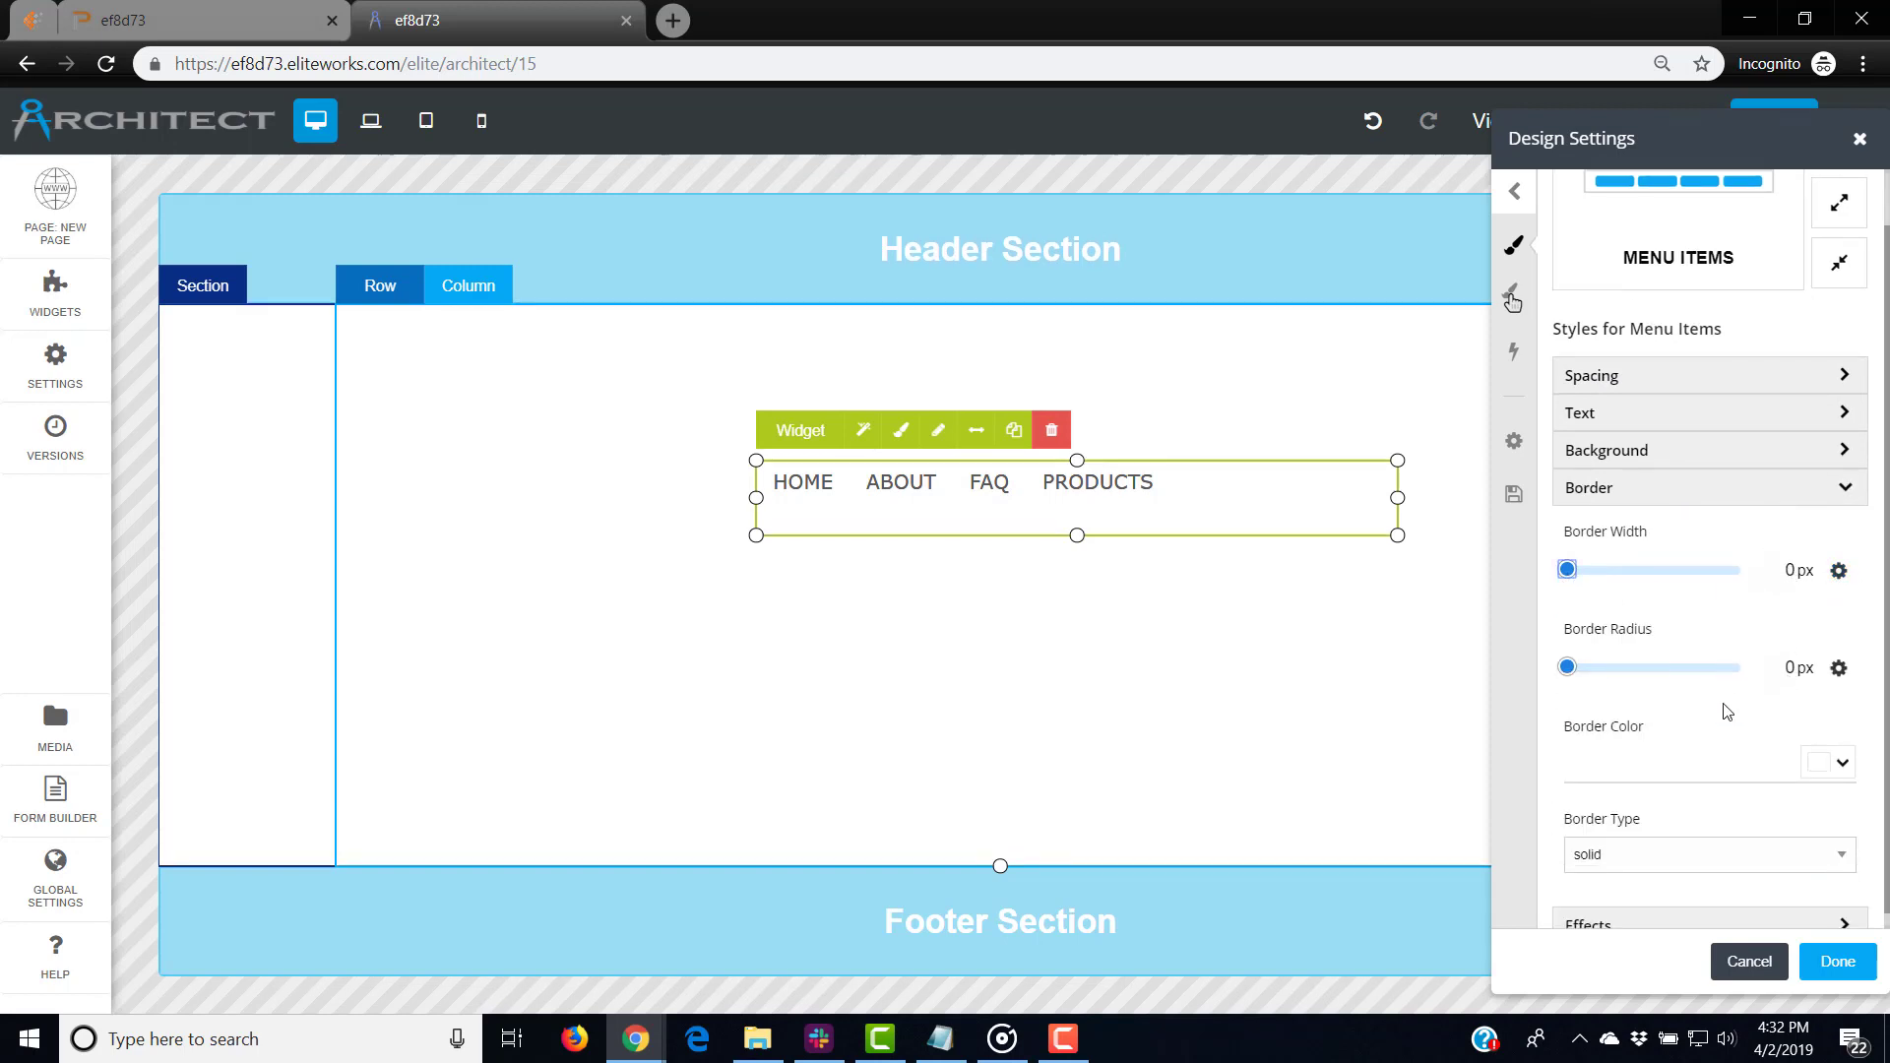
{"action": "scroll", "coordinate": [1726, 710], "scroll_direction": "up", "scroll_amount": 2}
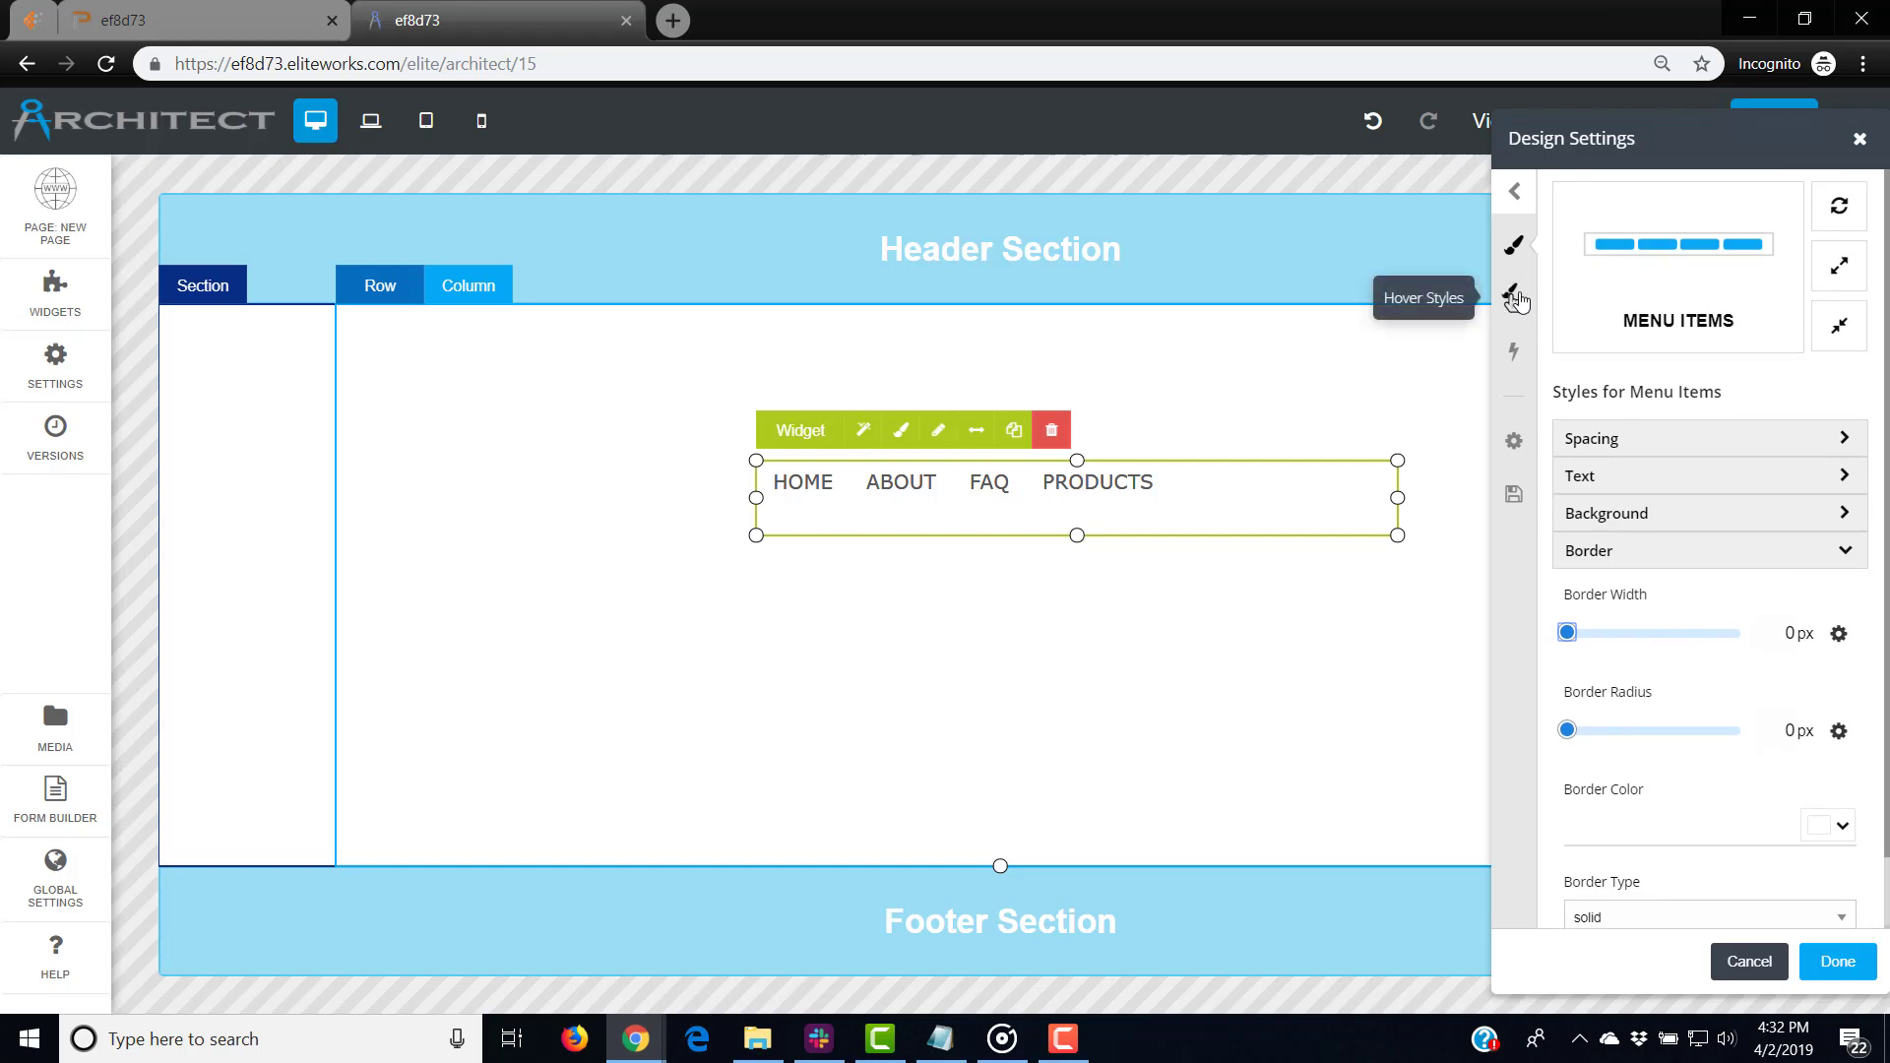
Step: Set a 2 px bottom border in the Hover Styles for the Menu Items and save the design settings
{"action": "left_click", "coordinate": [1516, 300]}
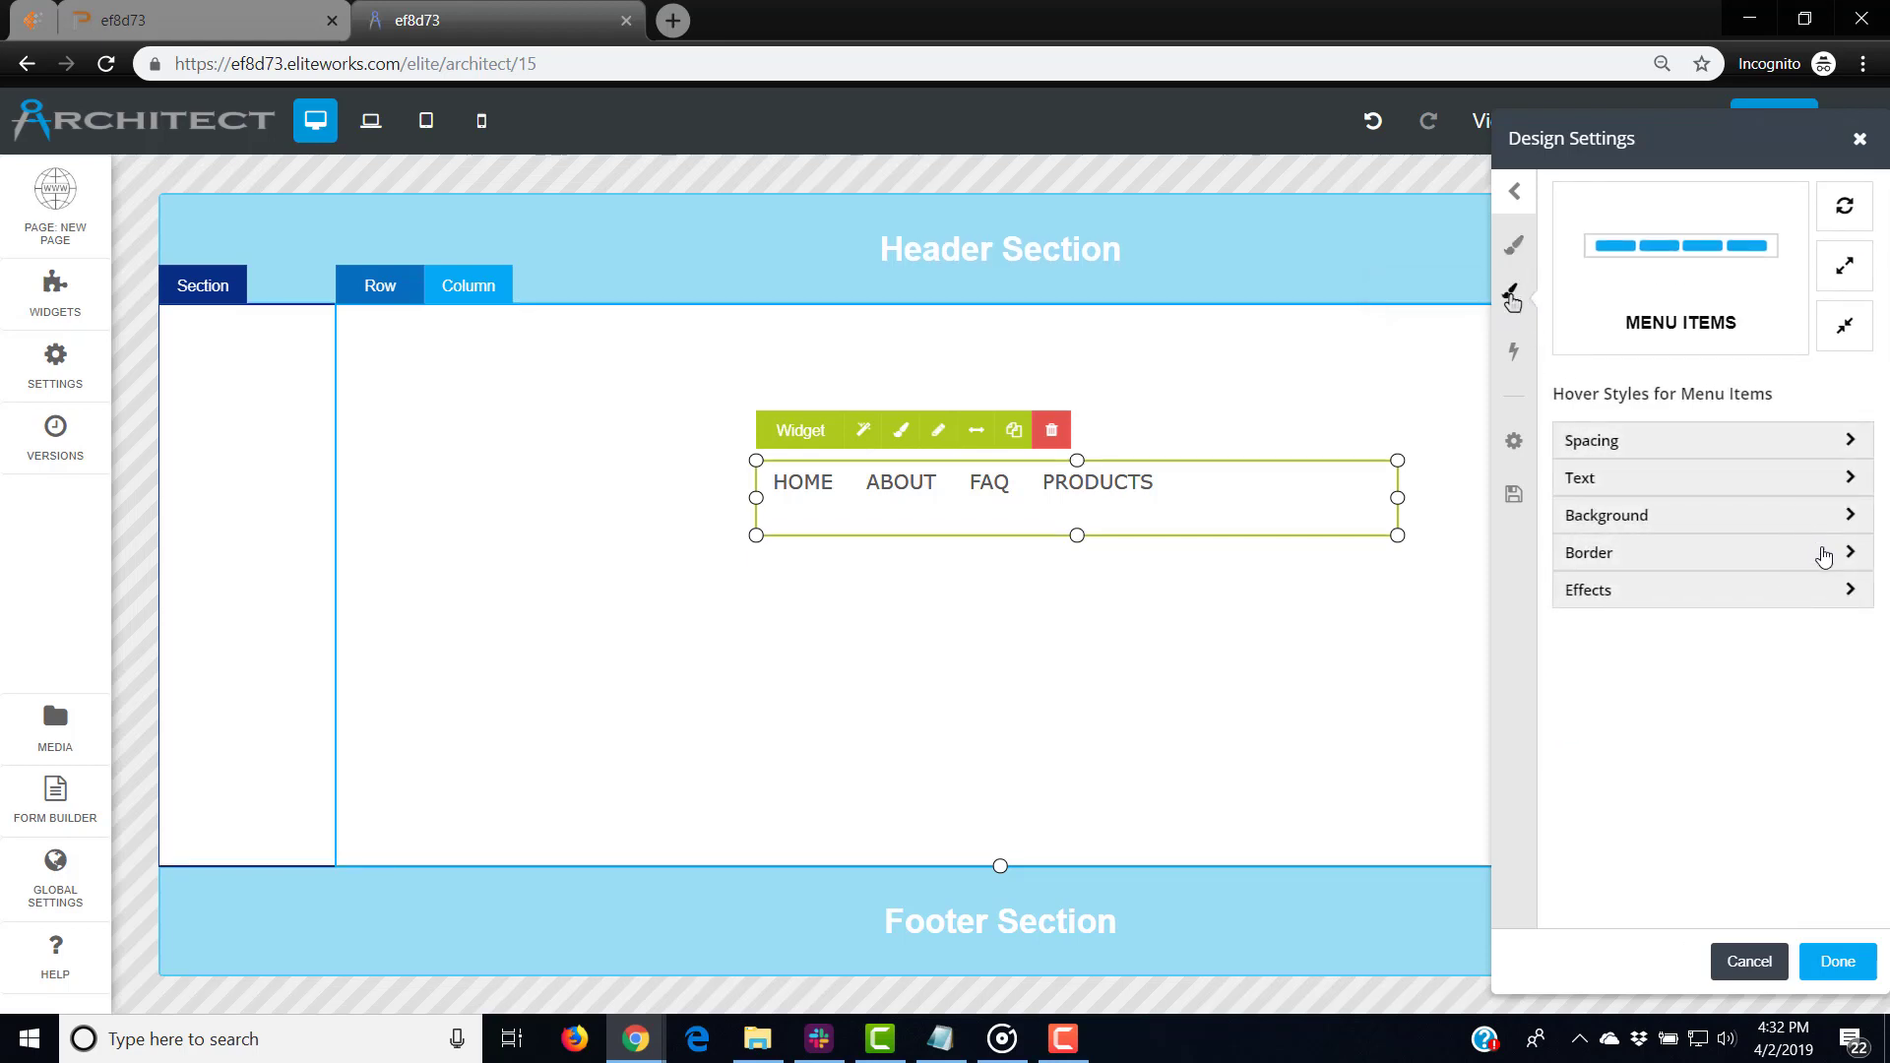
{"action": "left_click", "coordinate": [1824, 552]}
{"action": "left_click", "coordinate": [1836, 635]}
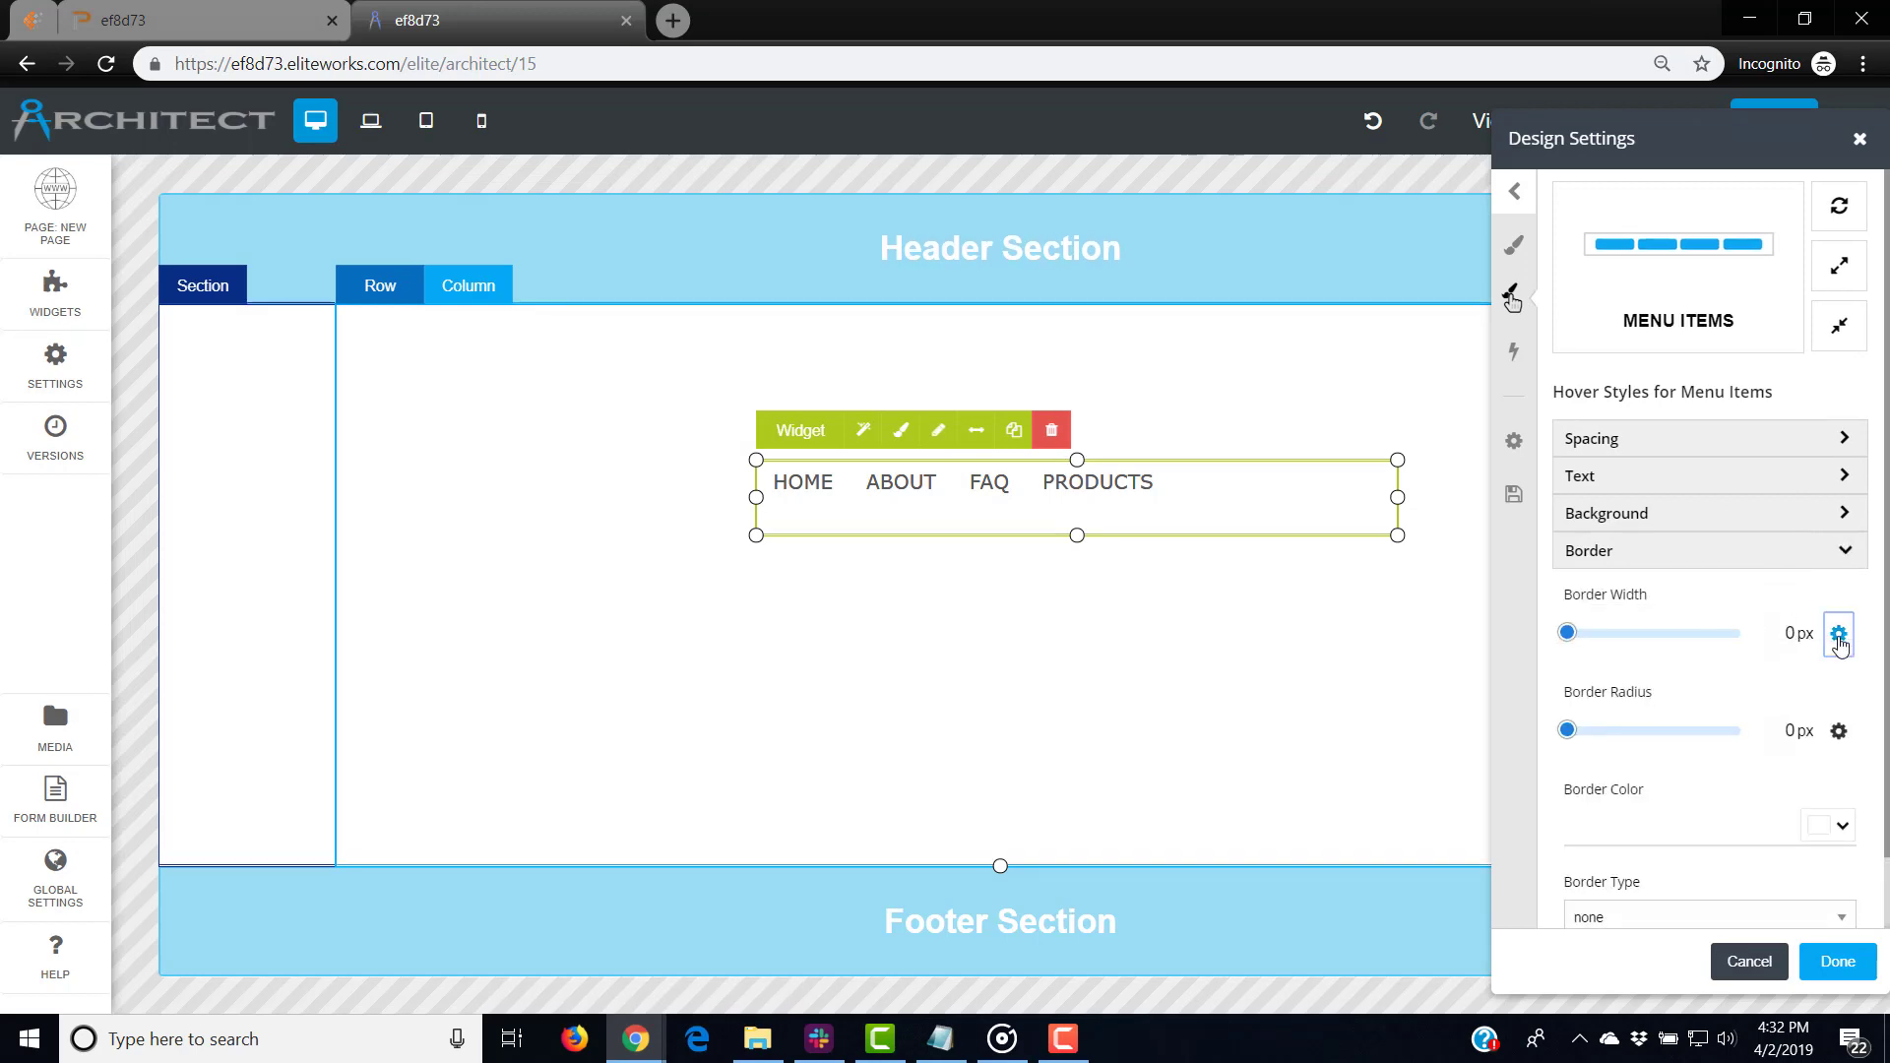
{"action": "left_click", "coordinate": [833, 461]}
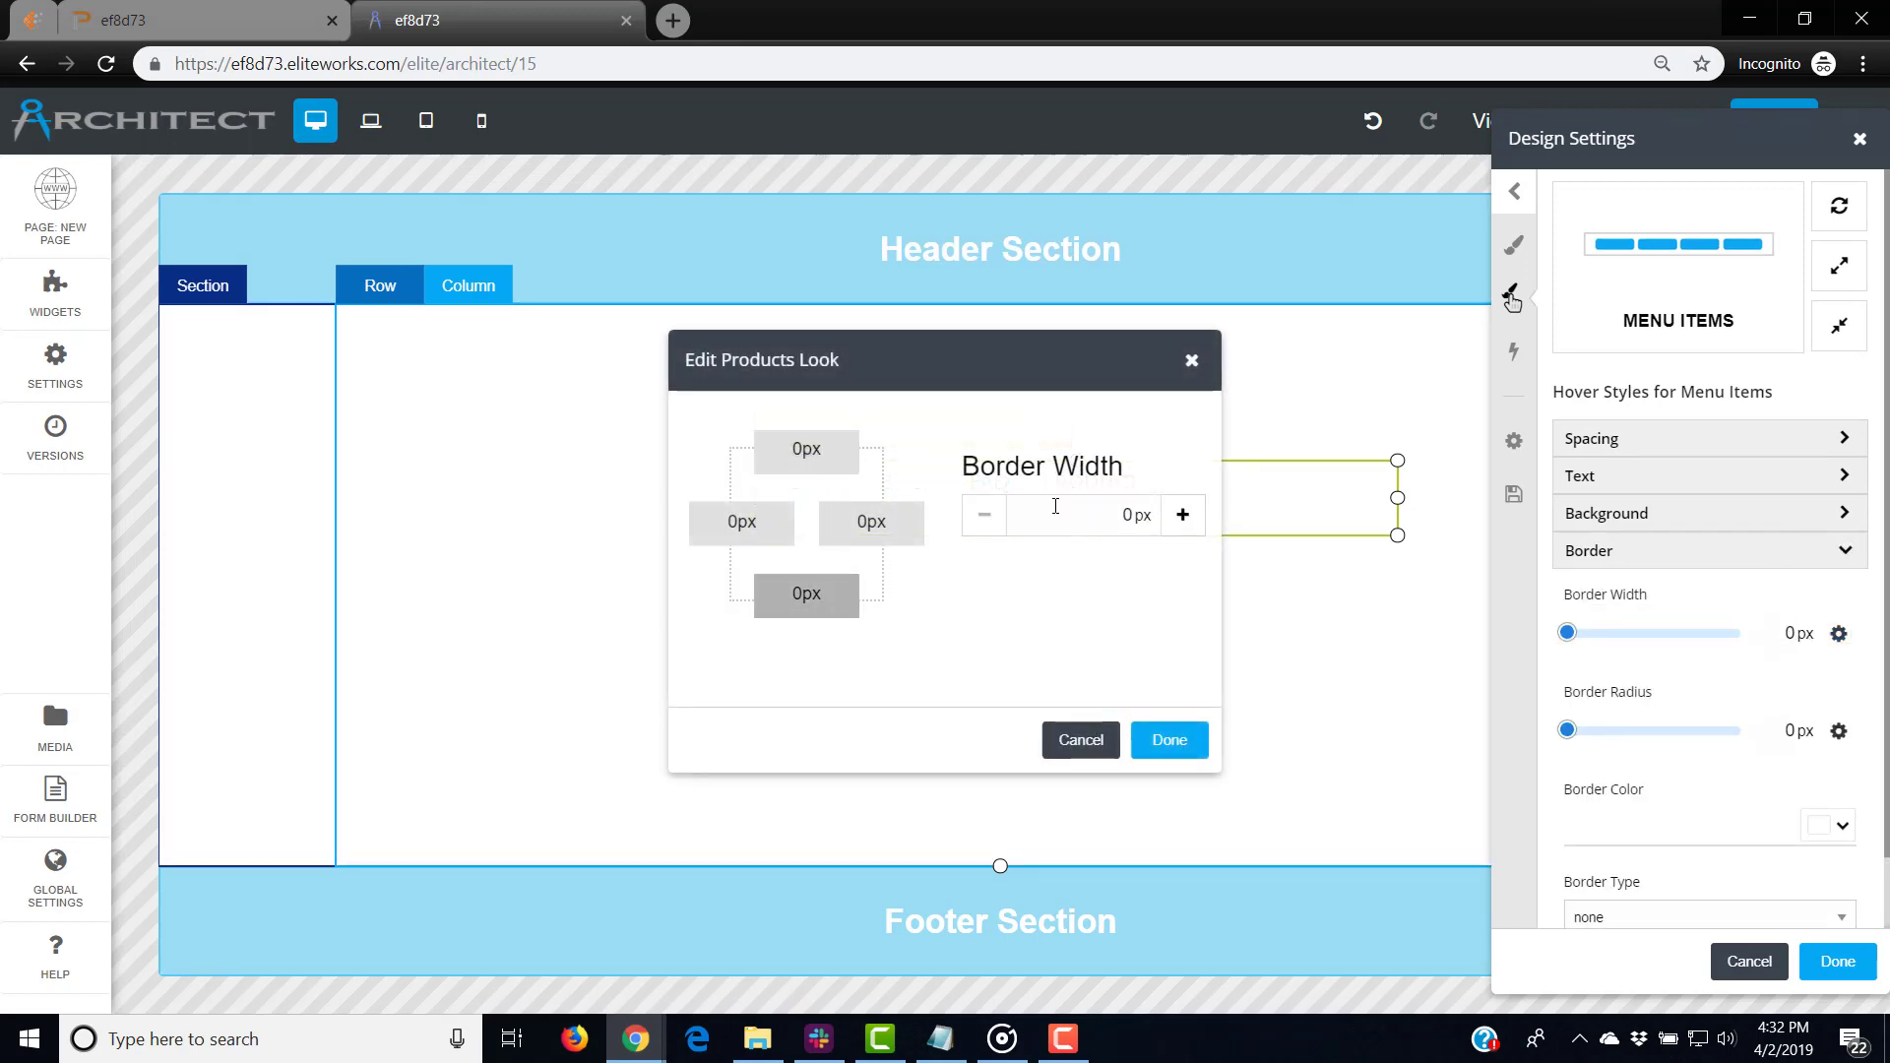
{"action": "left_click", "coordinate": [1183, 514]}
{"action": "left_click", "coordinate": [1182, 514]}
{"action": "left_click", "coordinate": [1170, 740]}
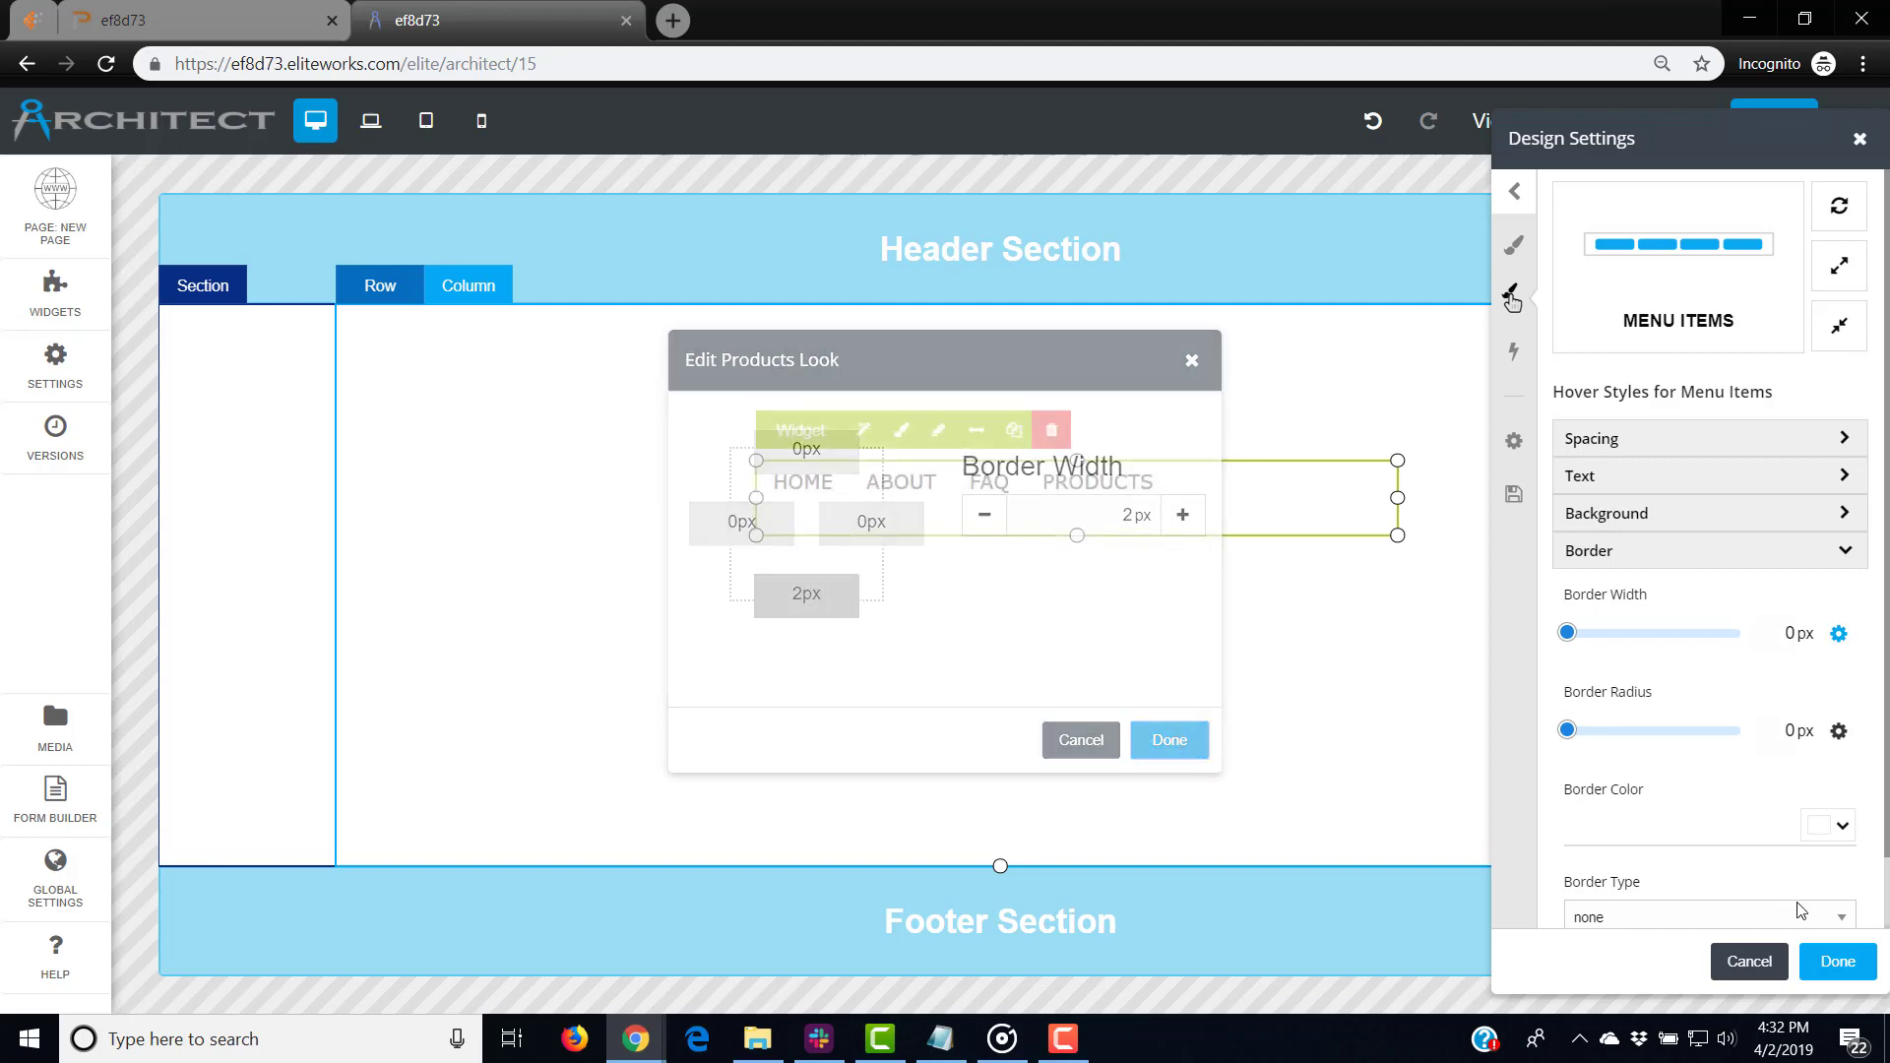
{"action": "left_click", "coordinate": [1833, 962]}
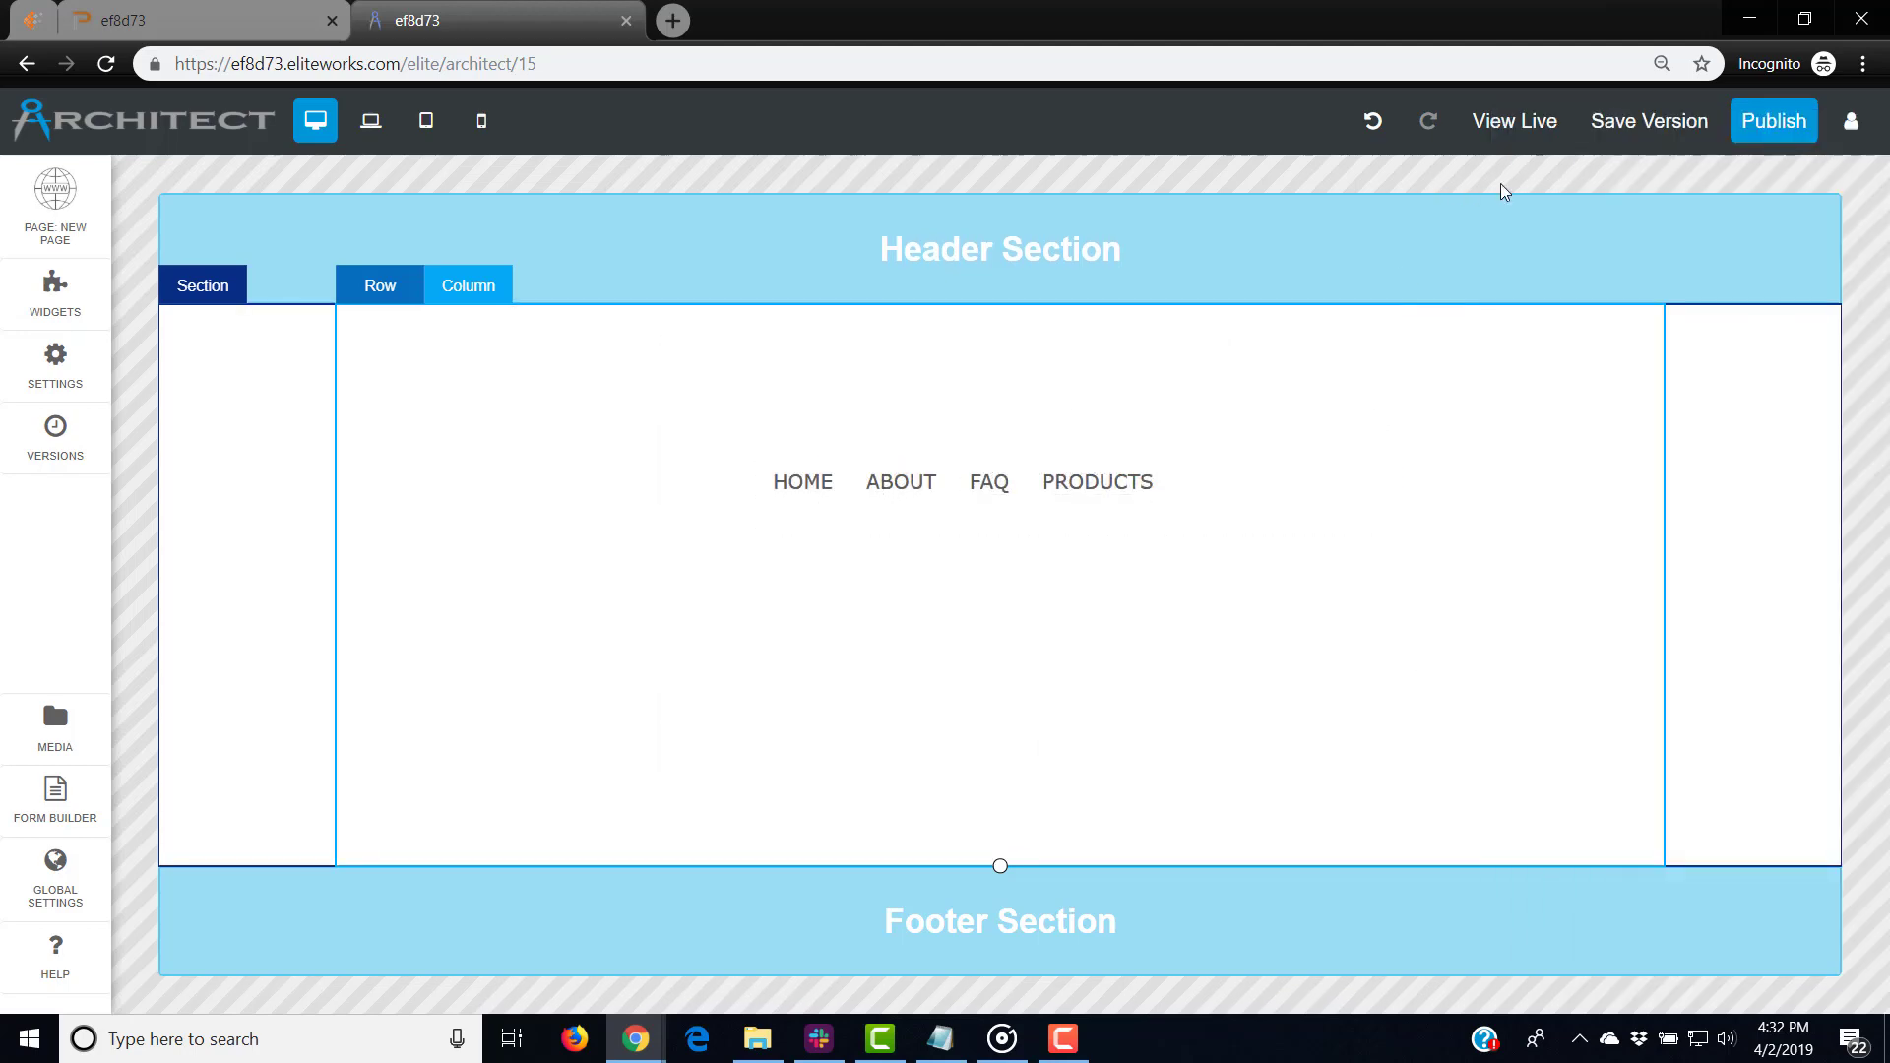
Step: Open the live version of the page, and publish the page from the Architect editor
{"action": "left_click", "coordinate": [1514, 120]}
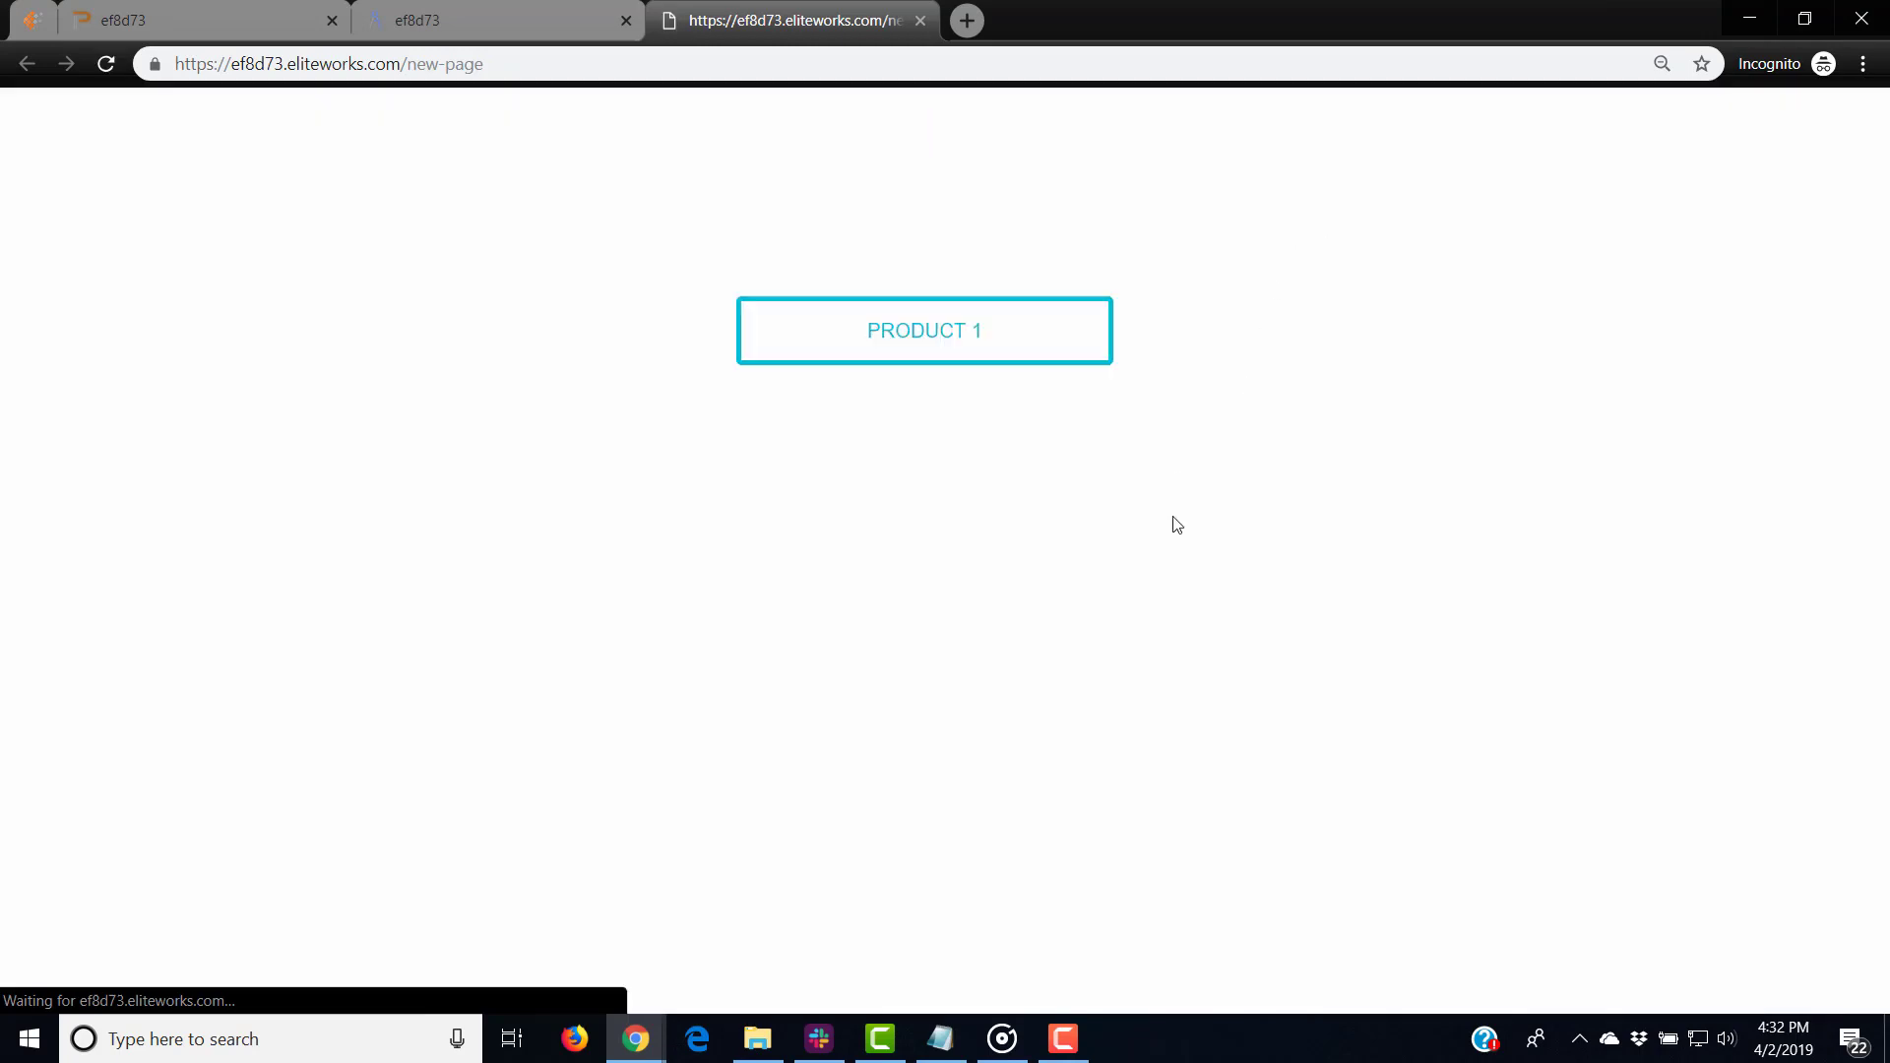
{"action": "left_click", "coordinate": [512, 8]}
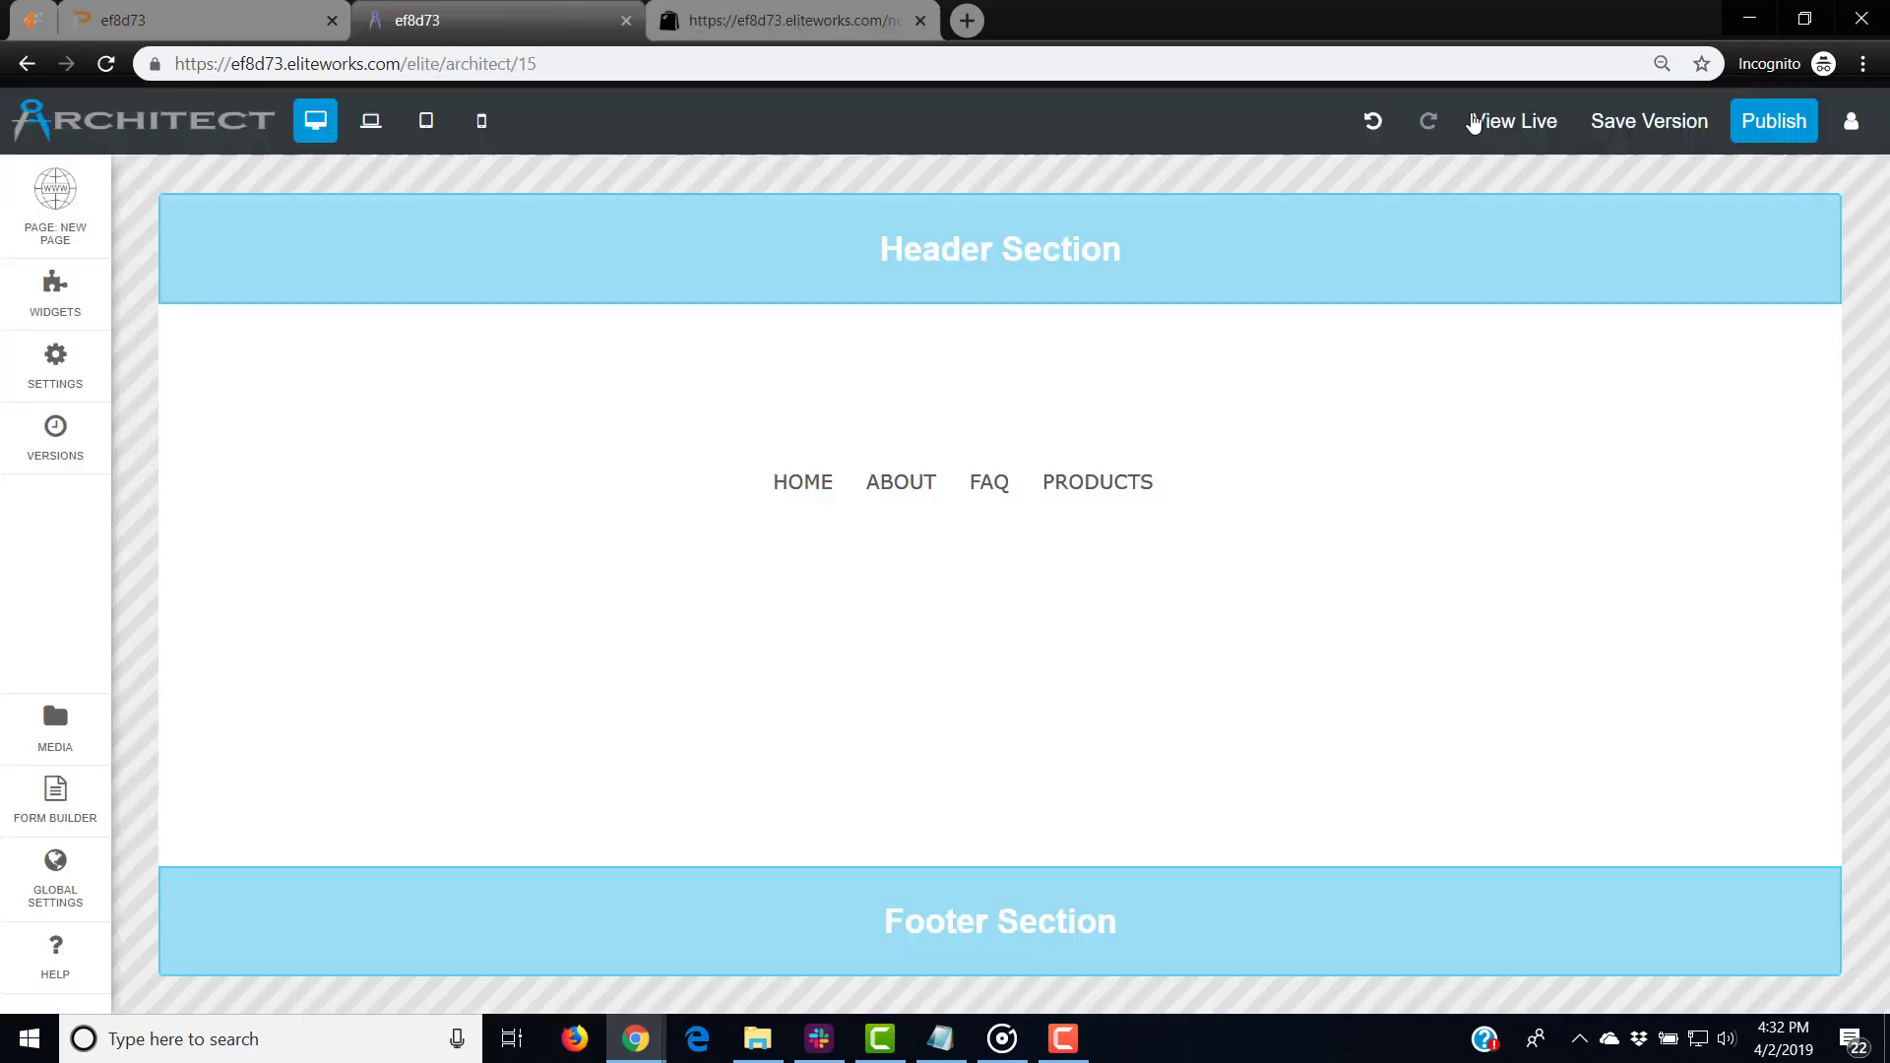
{"action": "left_click", "coordinate": [1767, 125]}
{"action": "left_click", "coordinate": [1166, 594]}
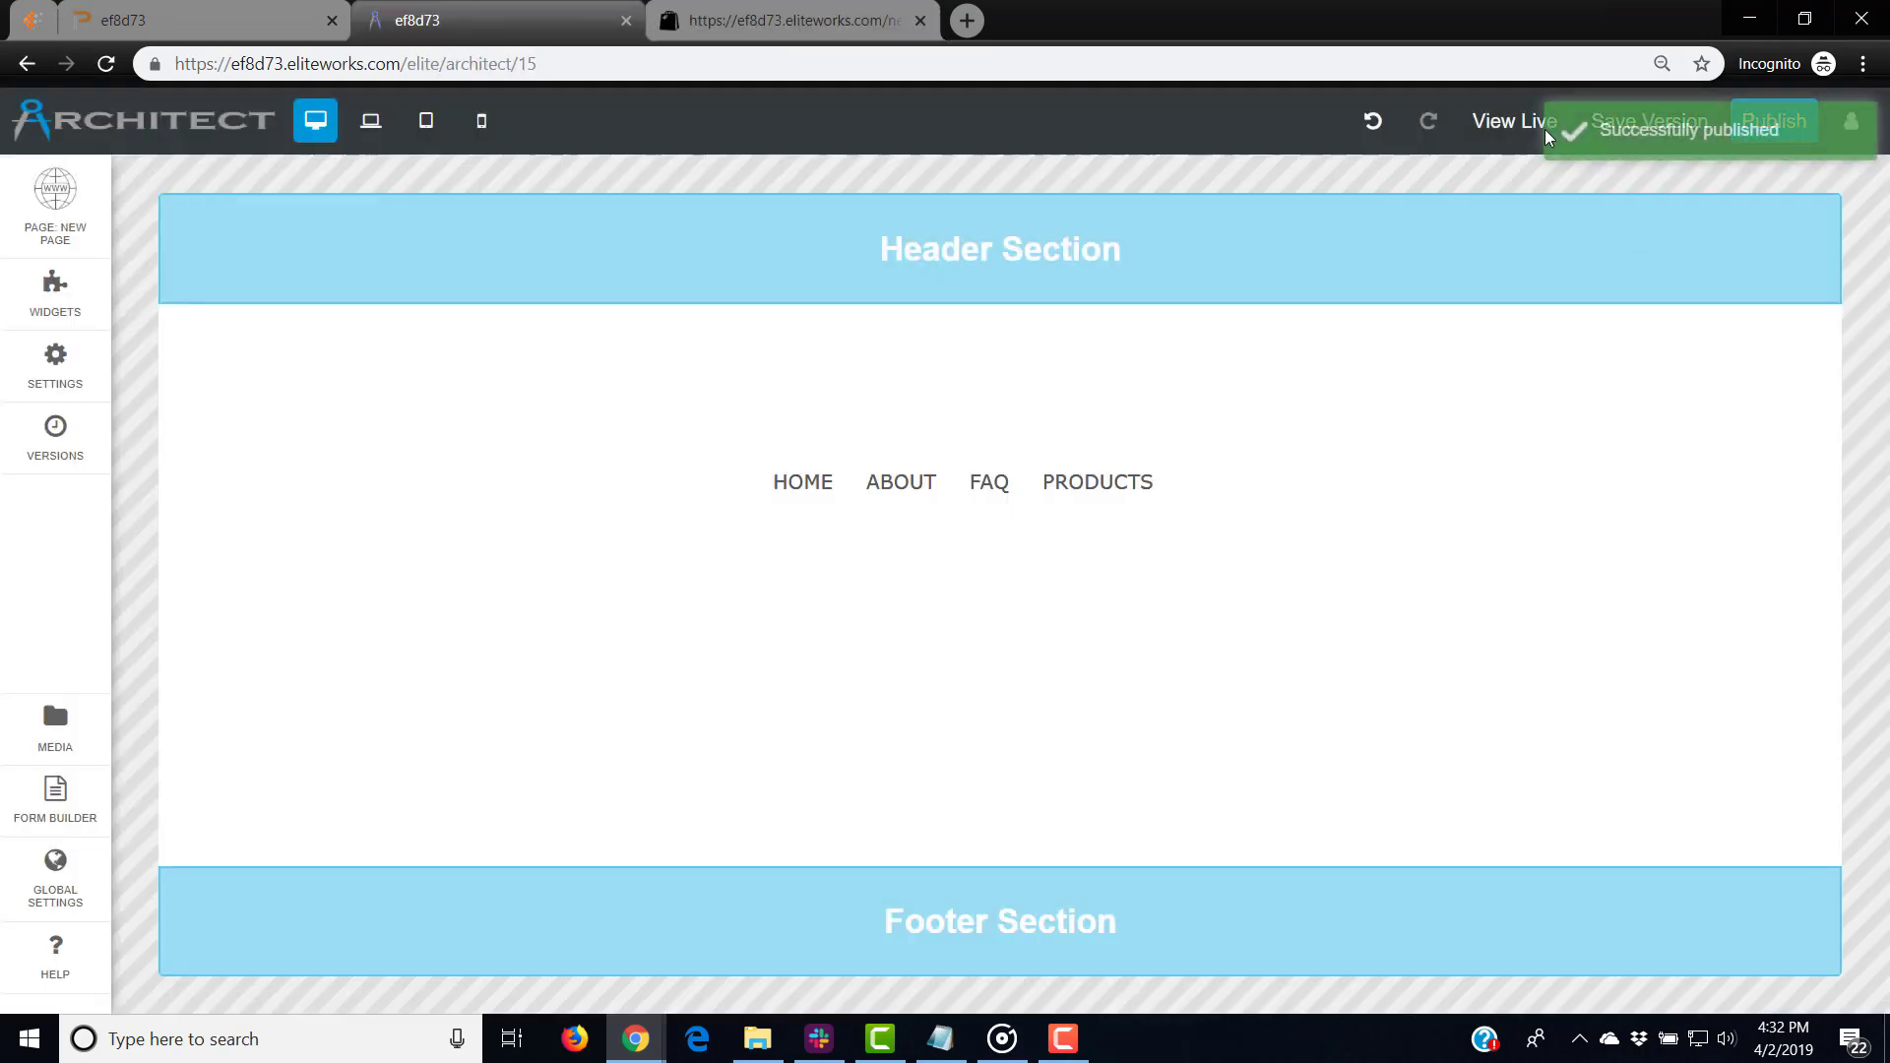
Step: Check the hover styles of the menu items and the Products dropdown on the live page, and return to the editor
{"action": "left_click", "coordinate": [1516, 121]}
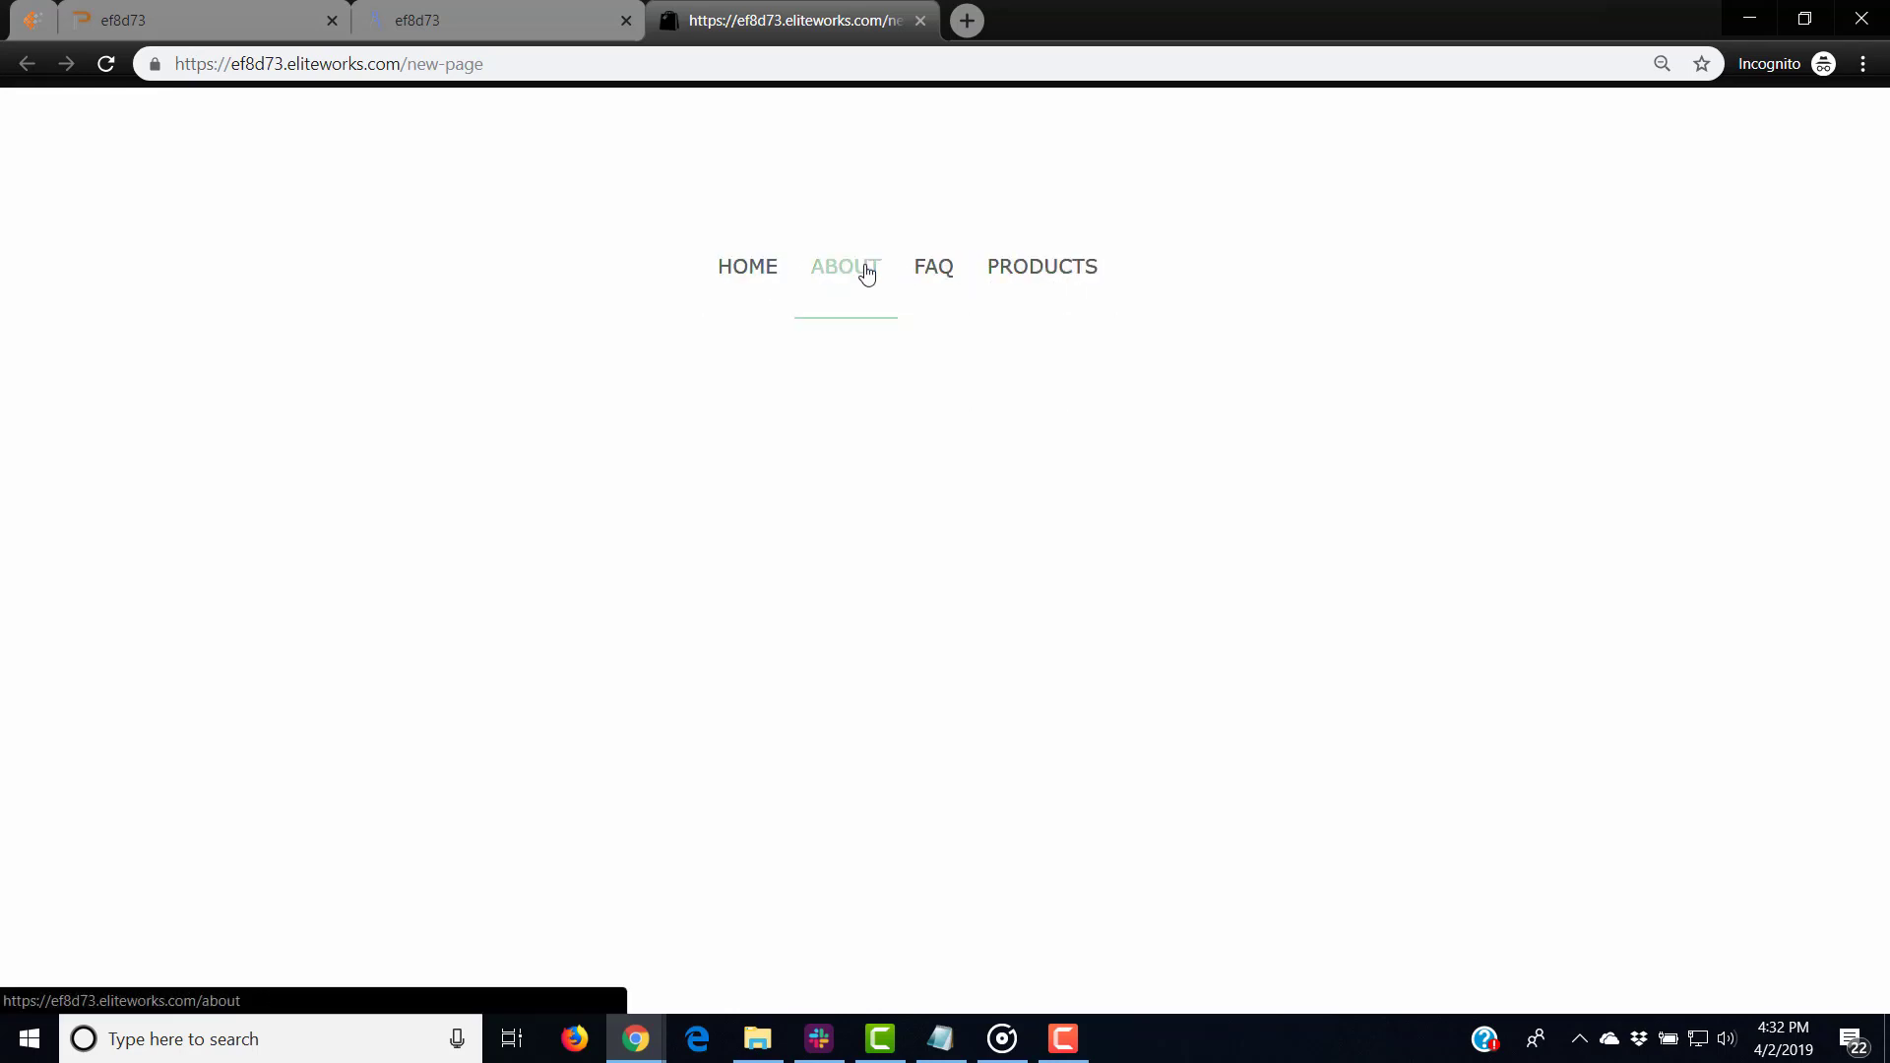
{"action": "mouse_move", "coordinate": [1139, 266]}
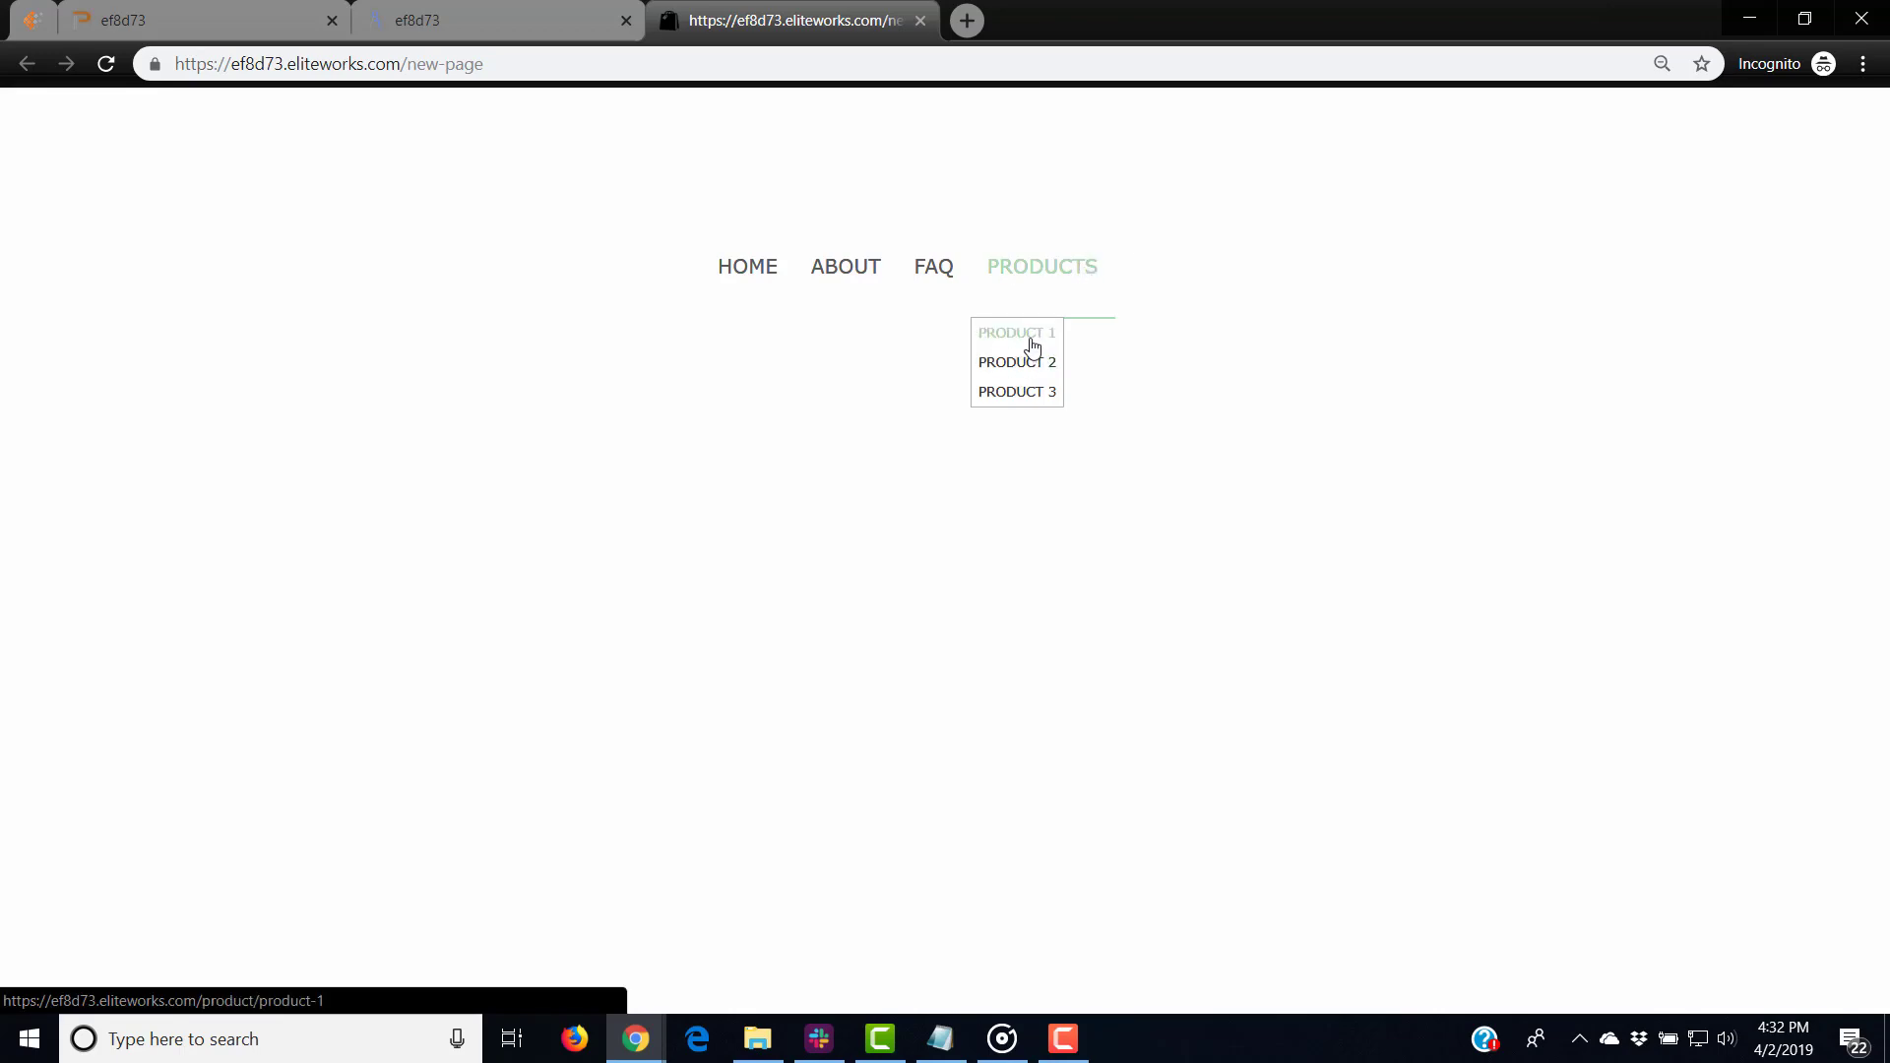
{"action": "left_click", "coordinate": [522, 26]}
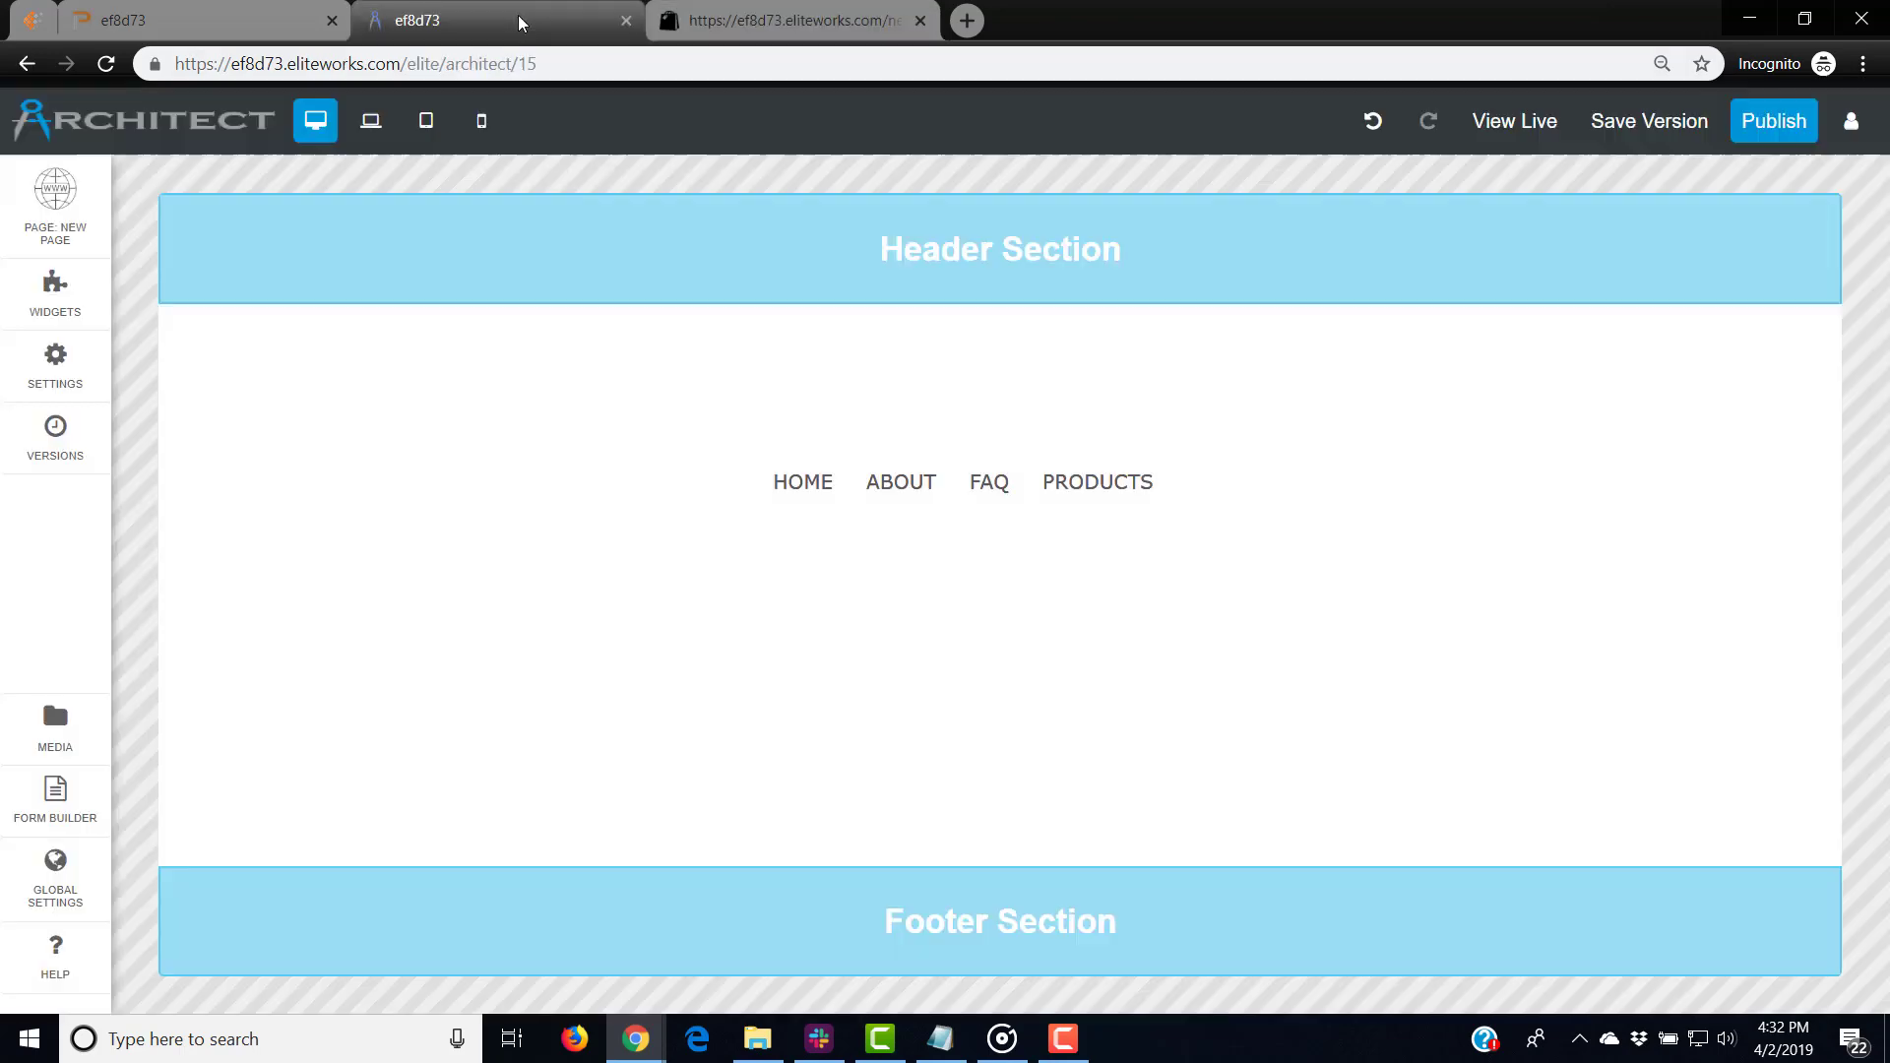
{"action": "left_click", "coordinate": [1068, 519]}
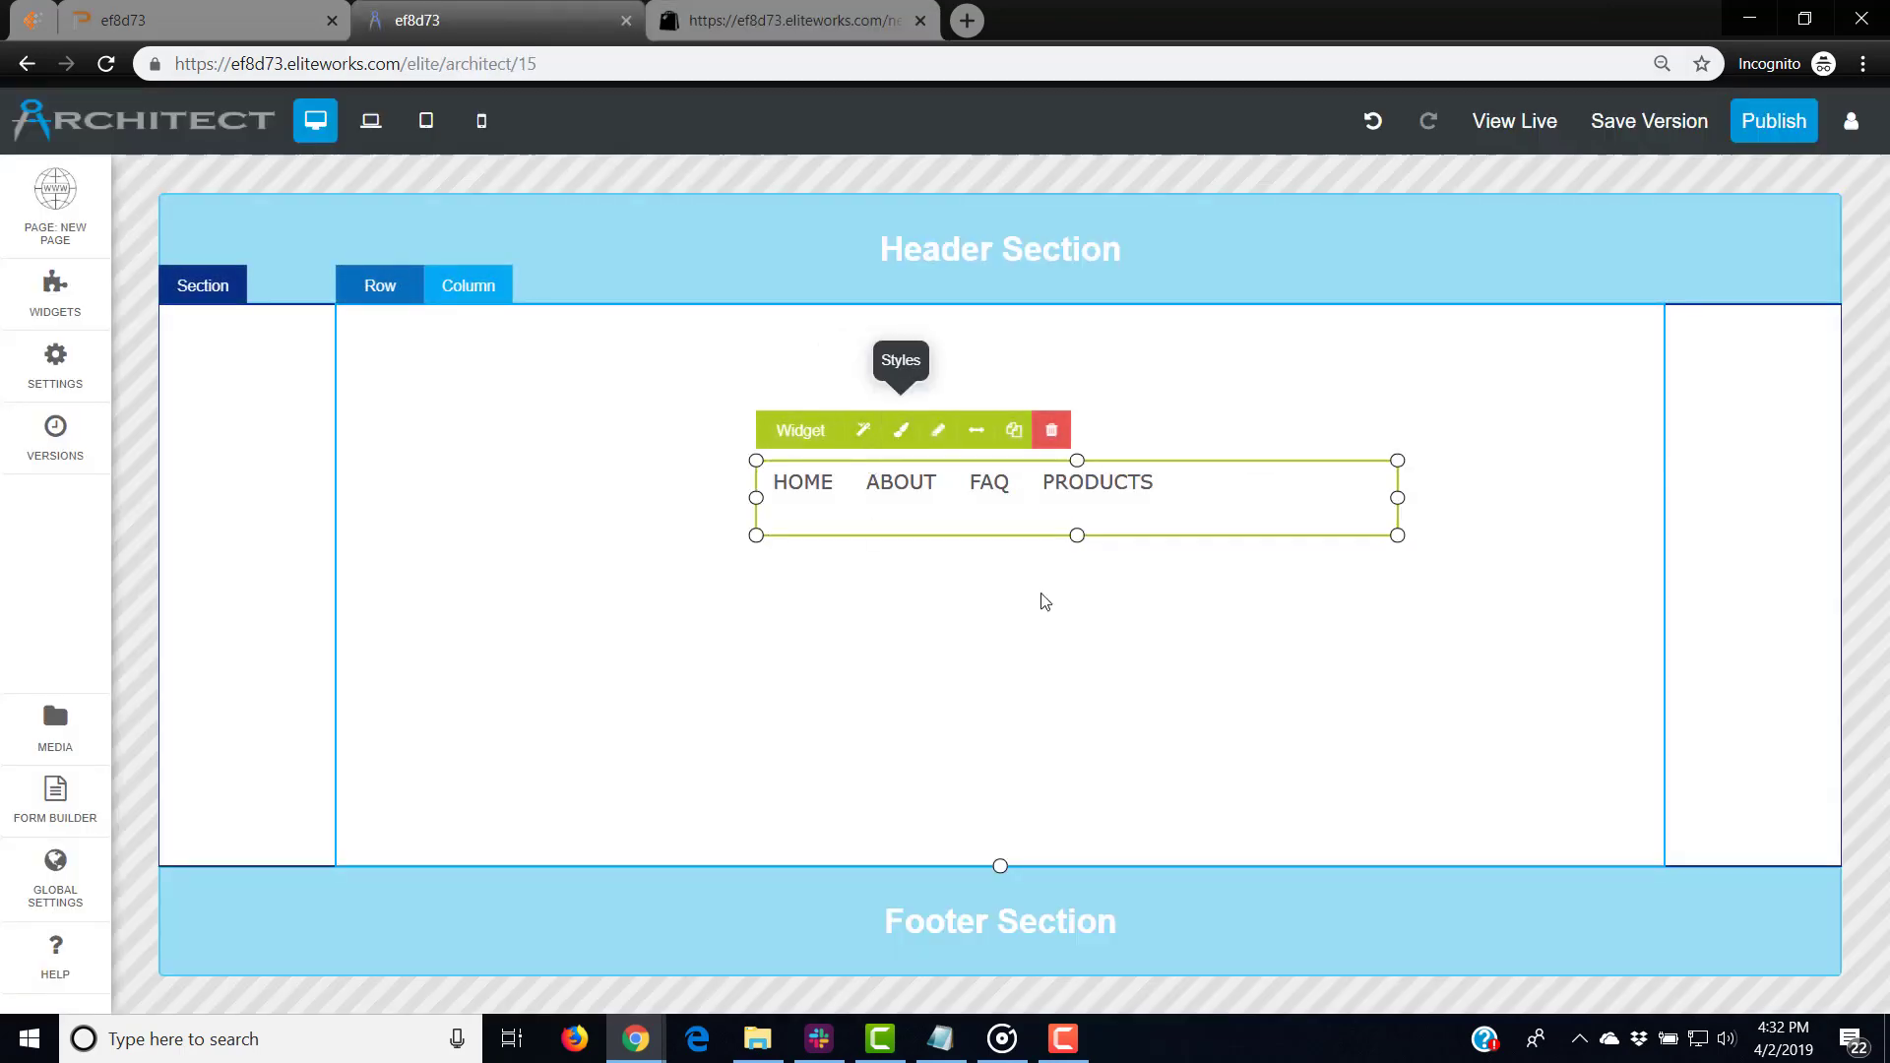
{"action": "left_click", "coordinate": [824, 21]}
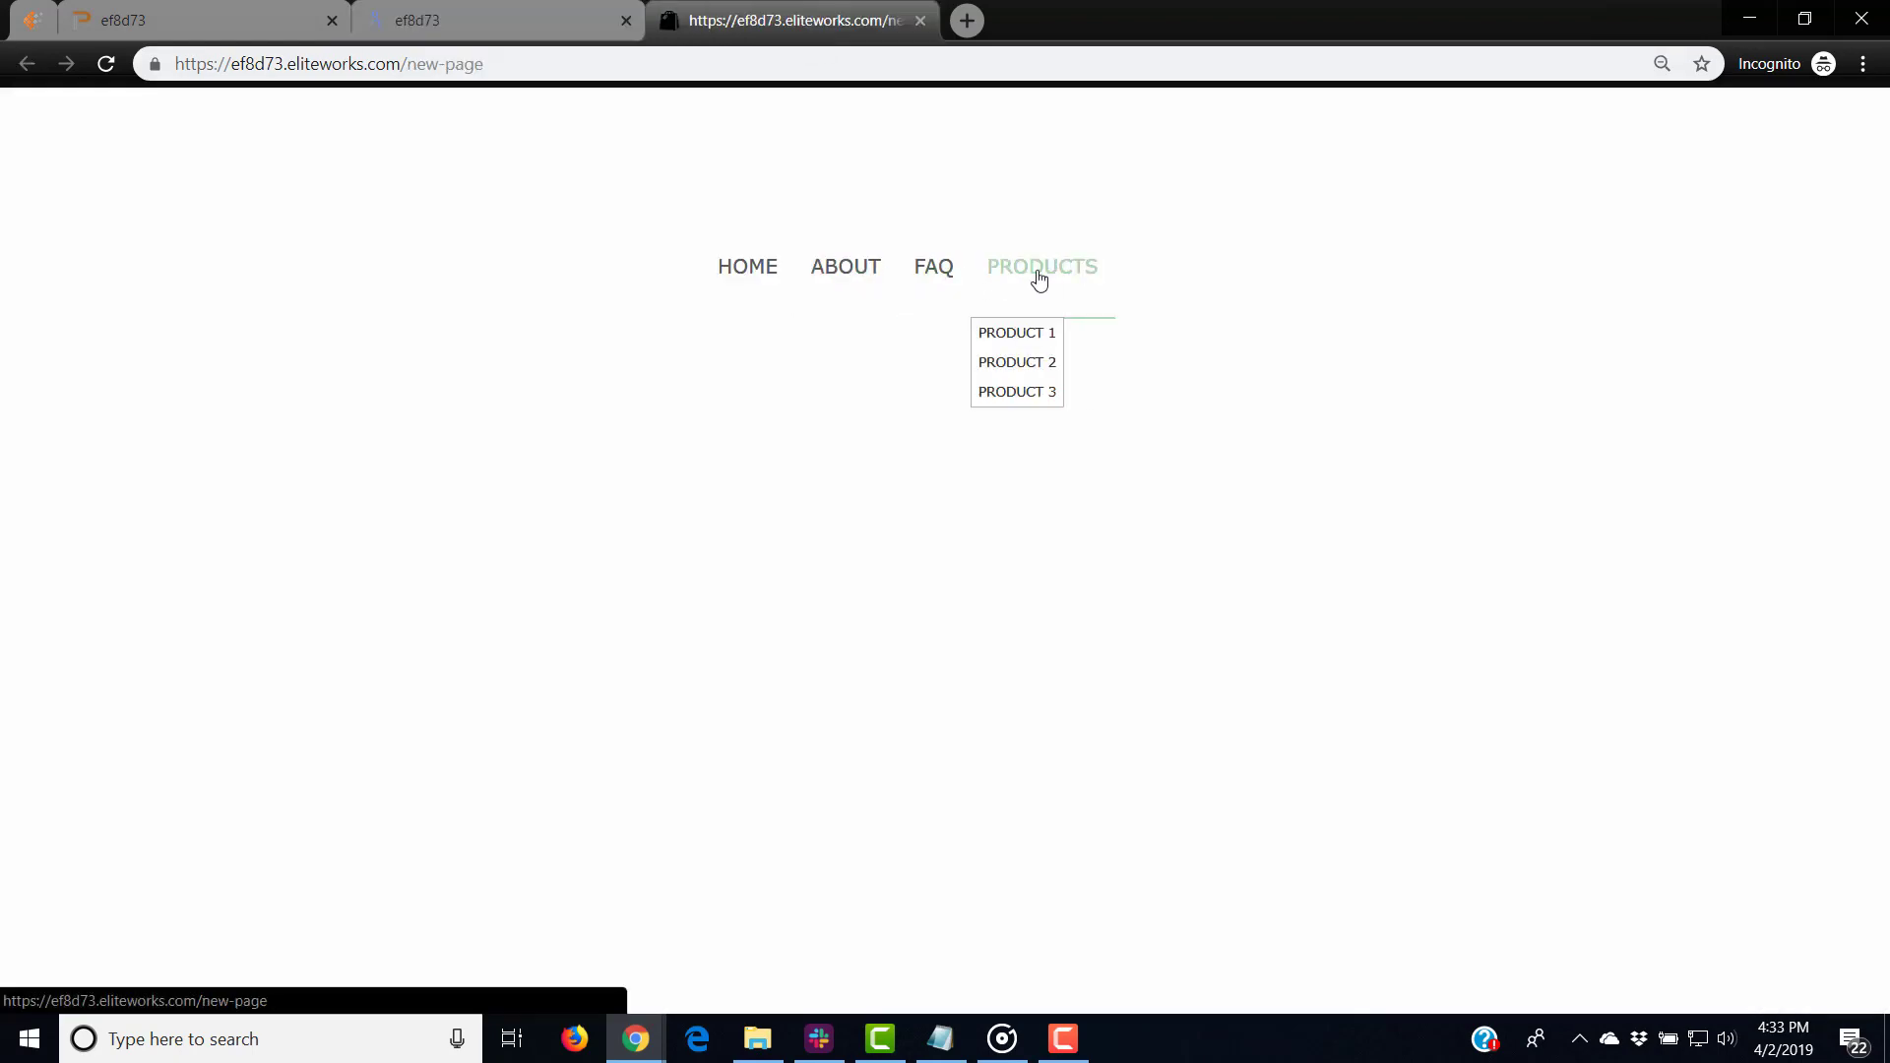
{"action": "left_click", "coordinate": [551, 21]}
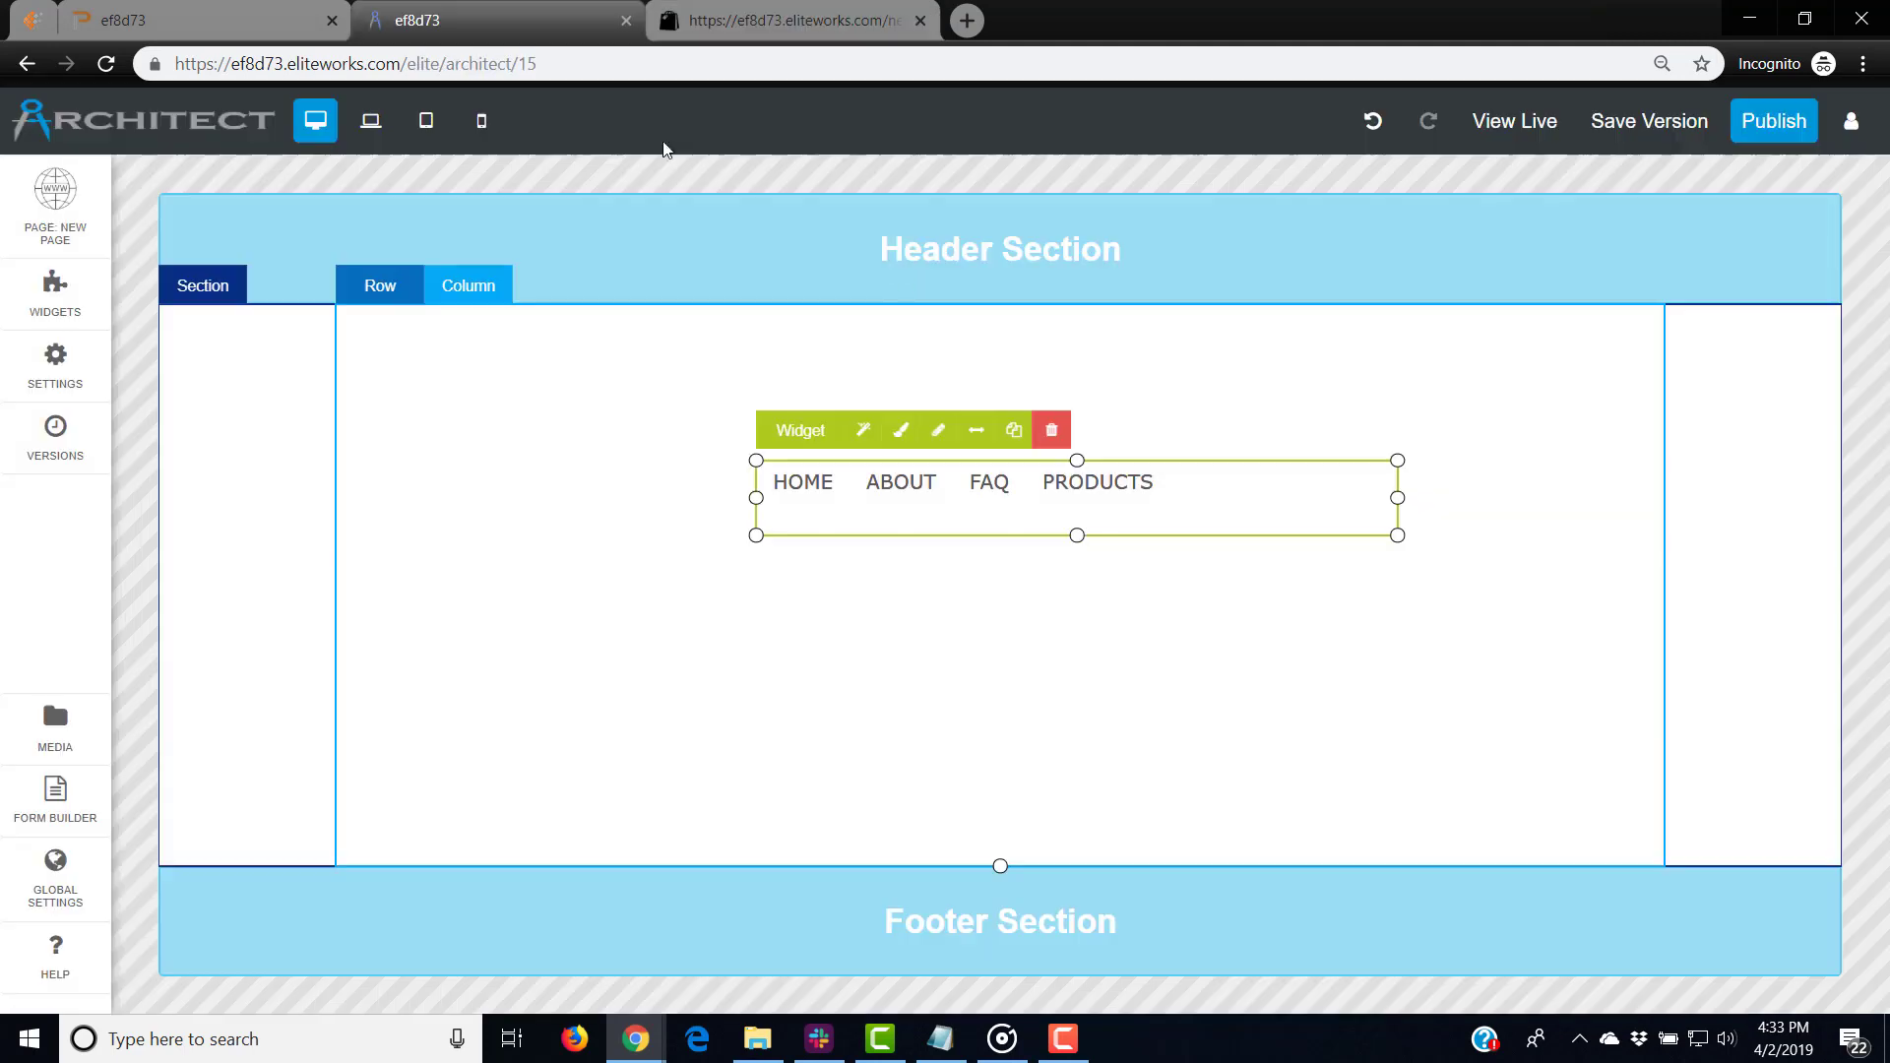
Step: Set the text color in the Menu Items' Hover Styles to #00bcd4 and save the design settings
{"action": "left_click", "coordinate": [899, 433]}
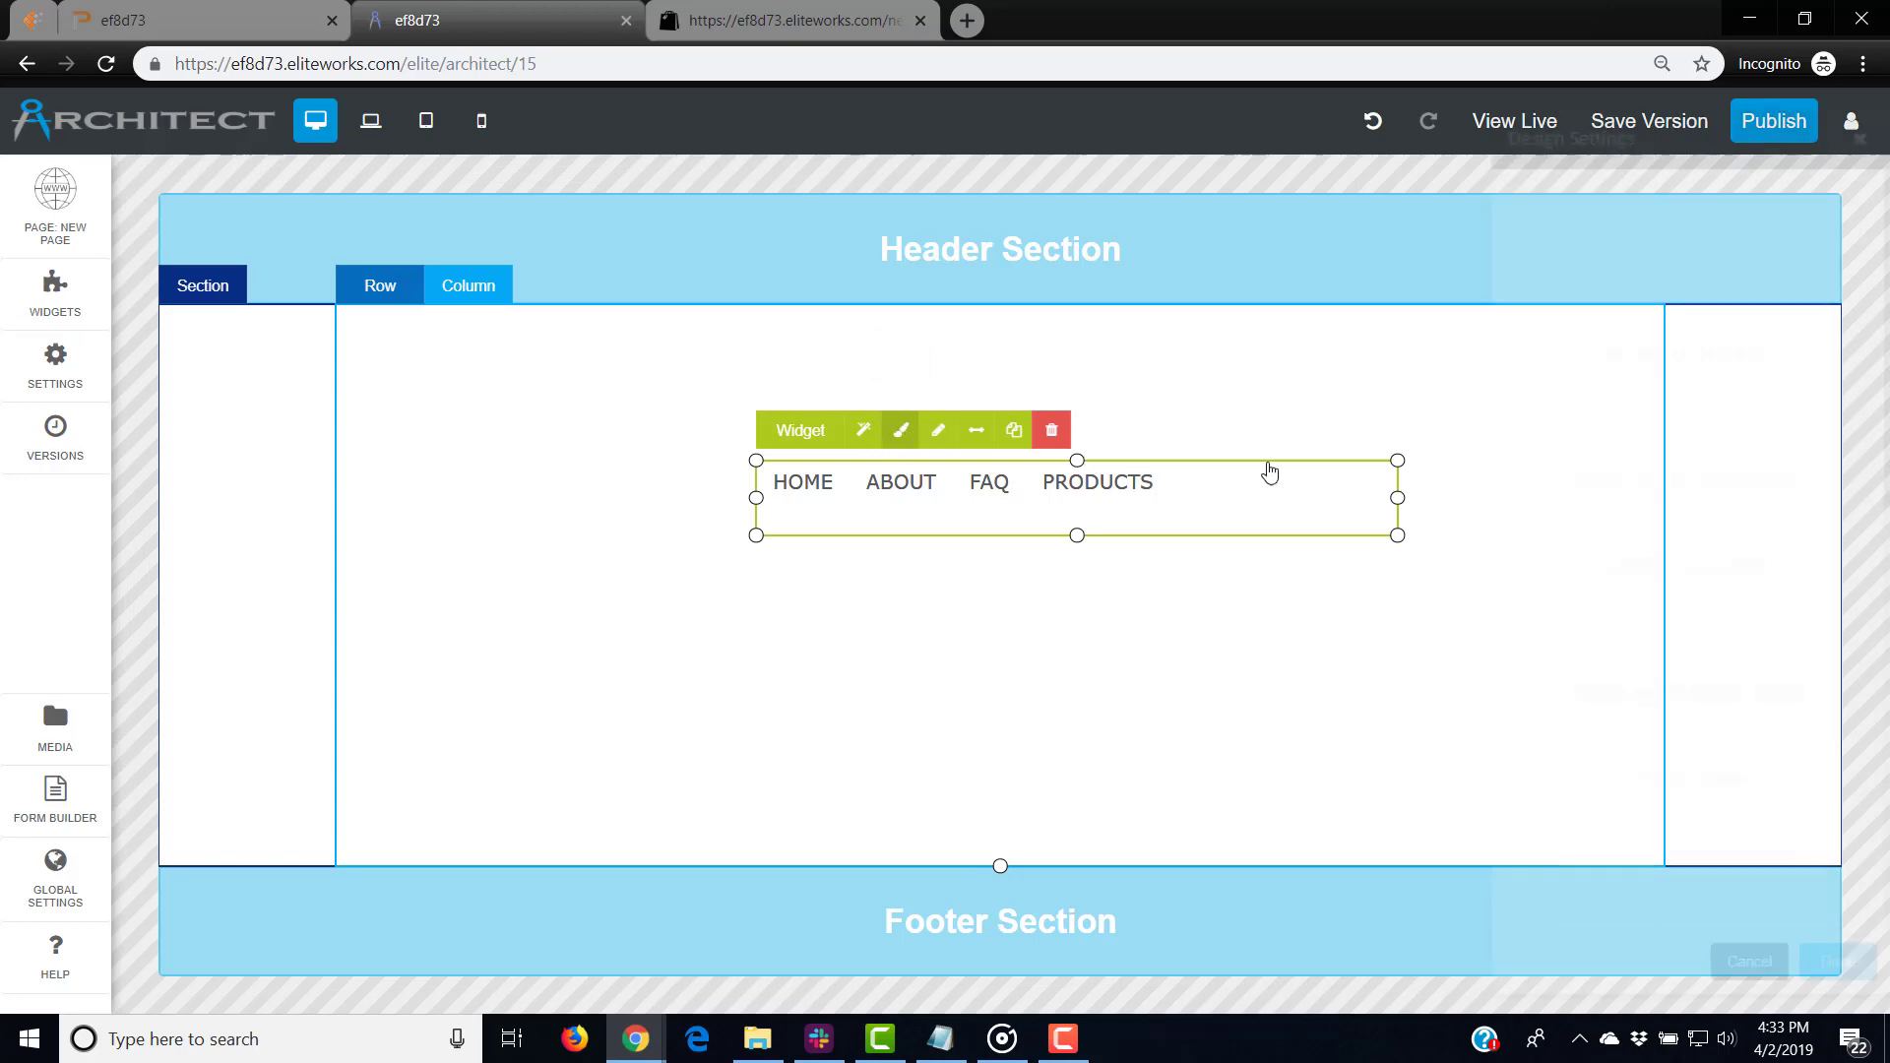
{"action": "left_click", "coordinate": [1707, 702]}
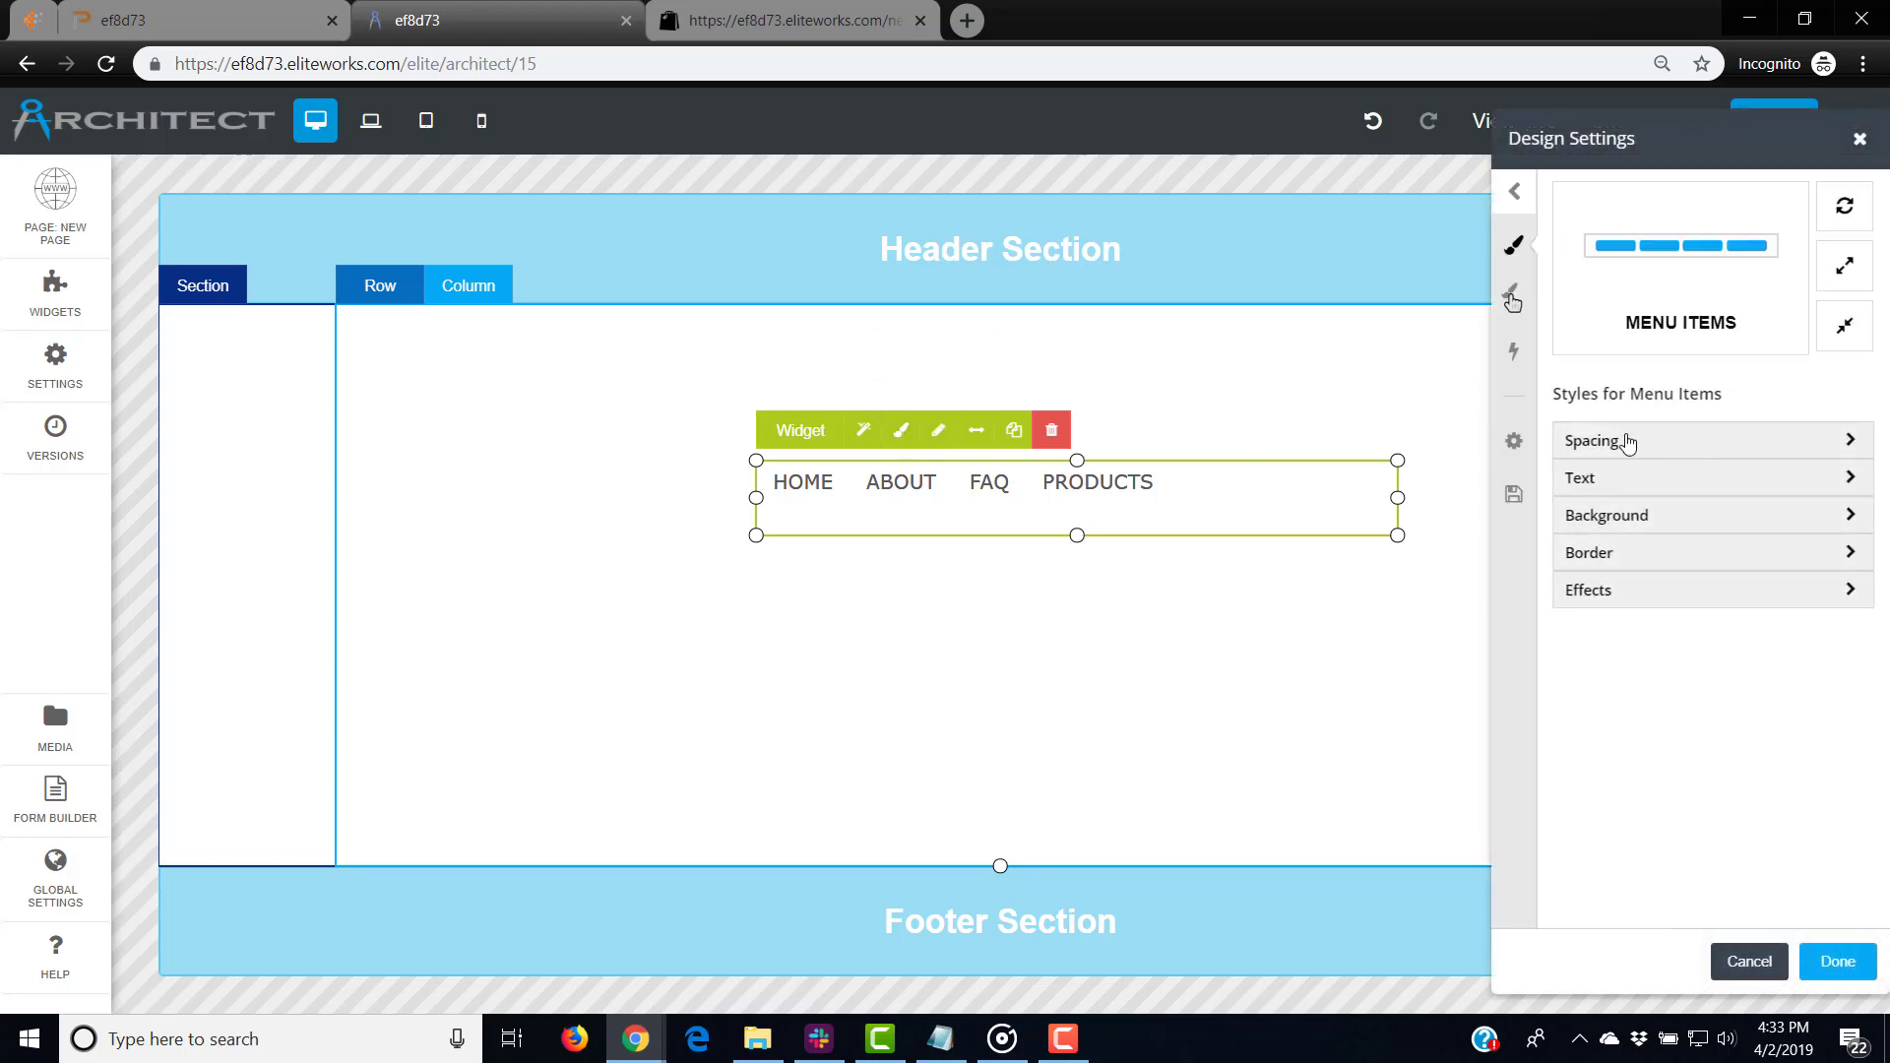
{"action": "left_click", "coordinate": [1539, 313]}
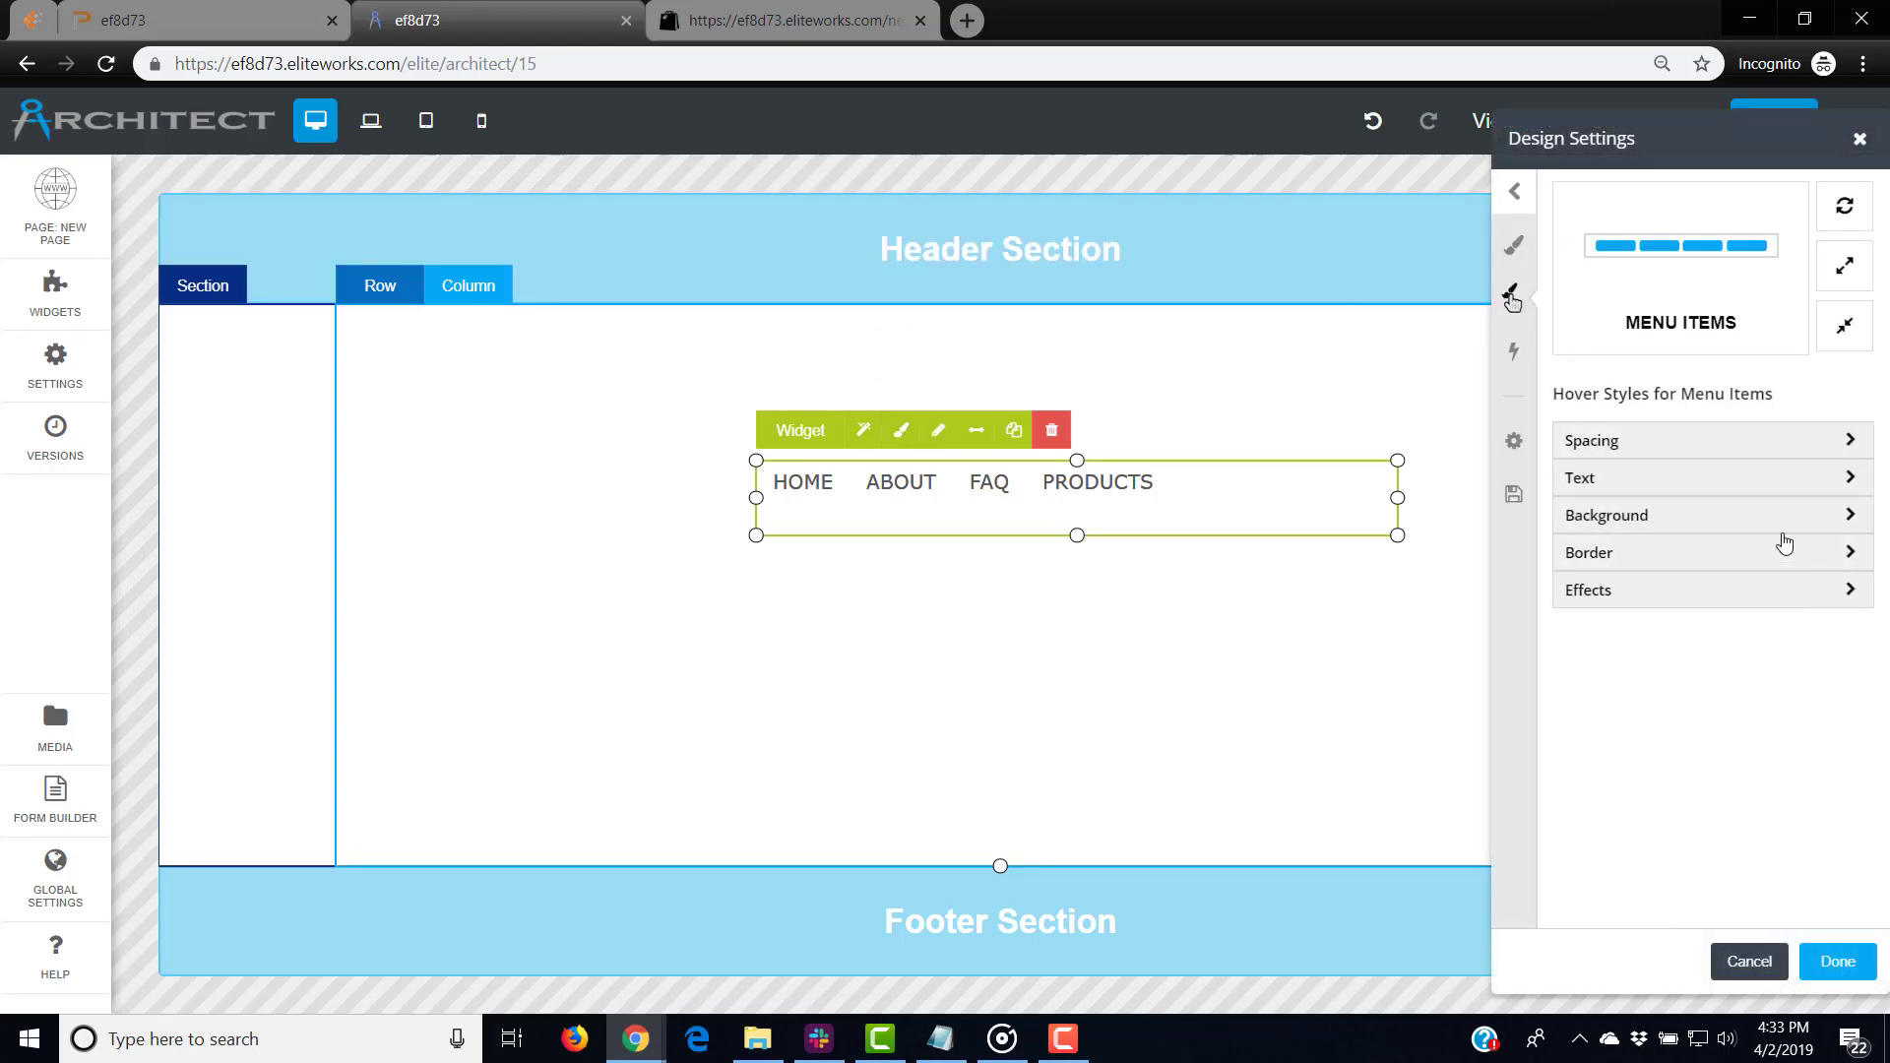
{"action": "left_click", "coordinate": [1754, 489]}
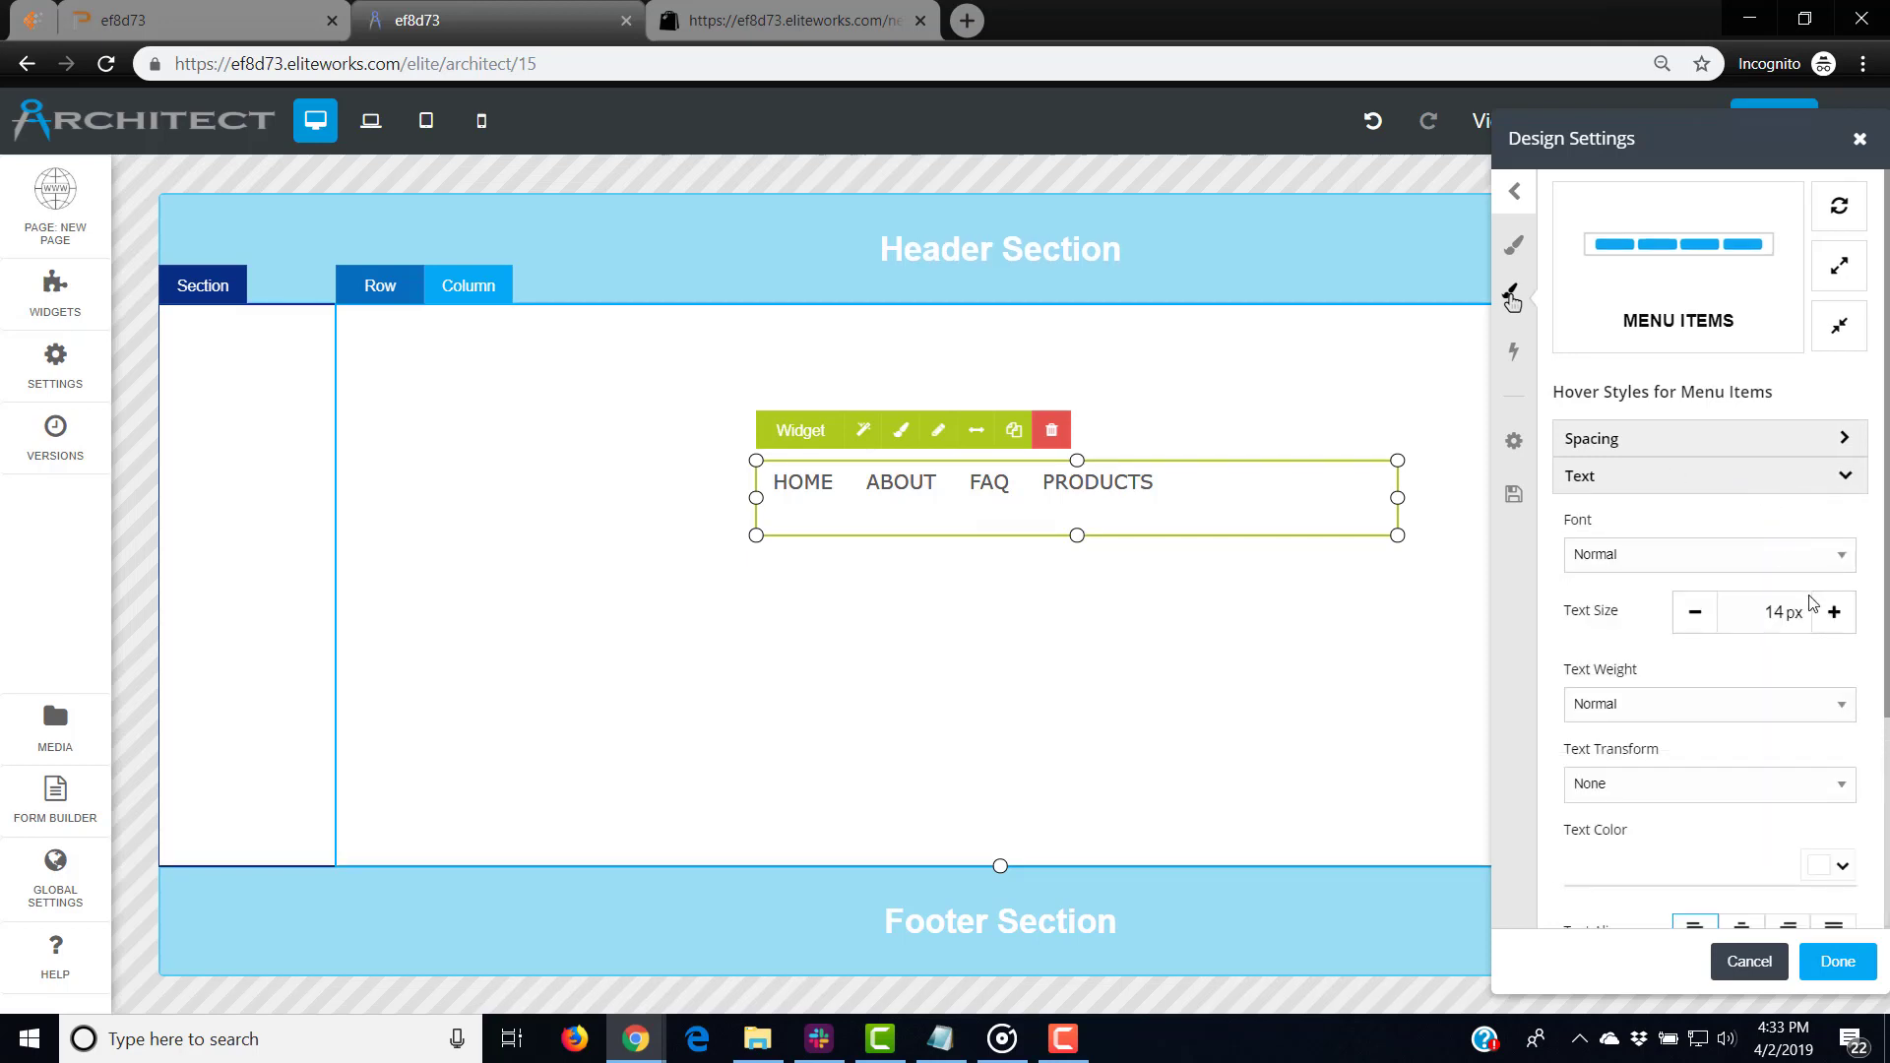
{"action": "scroll", "coordinate": [1814, 711], "scroll_direction": "down", "scroll_amount": 3}
{"action": "left_click", "coordinate": [1841, 620]}
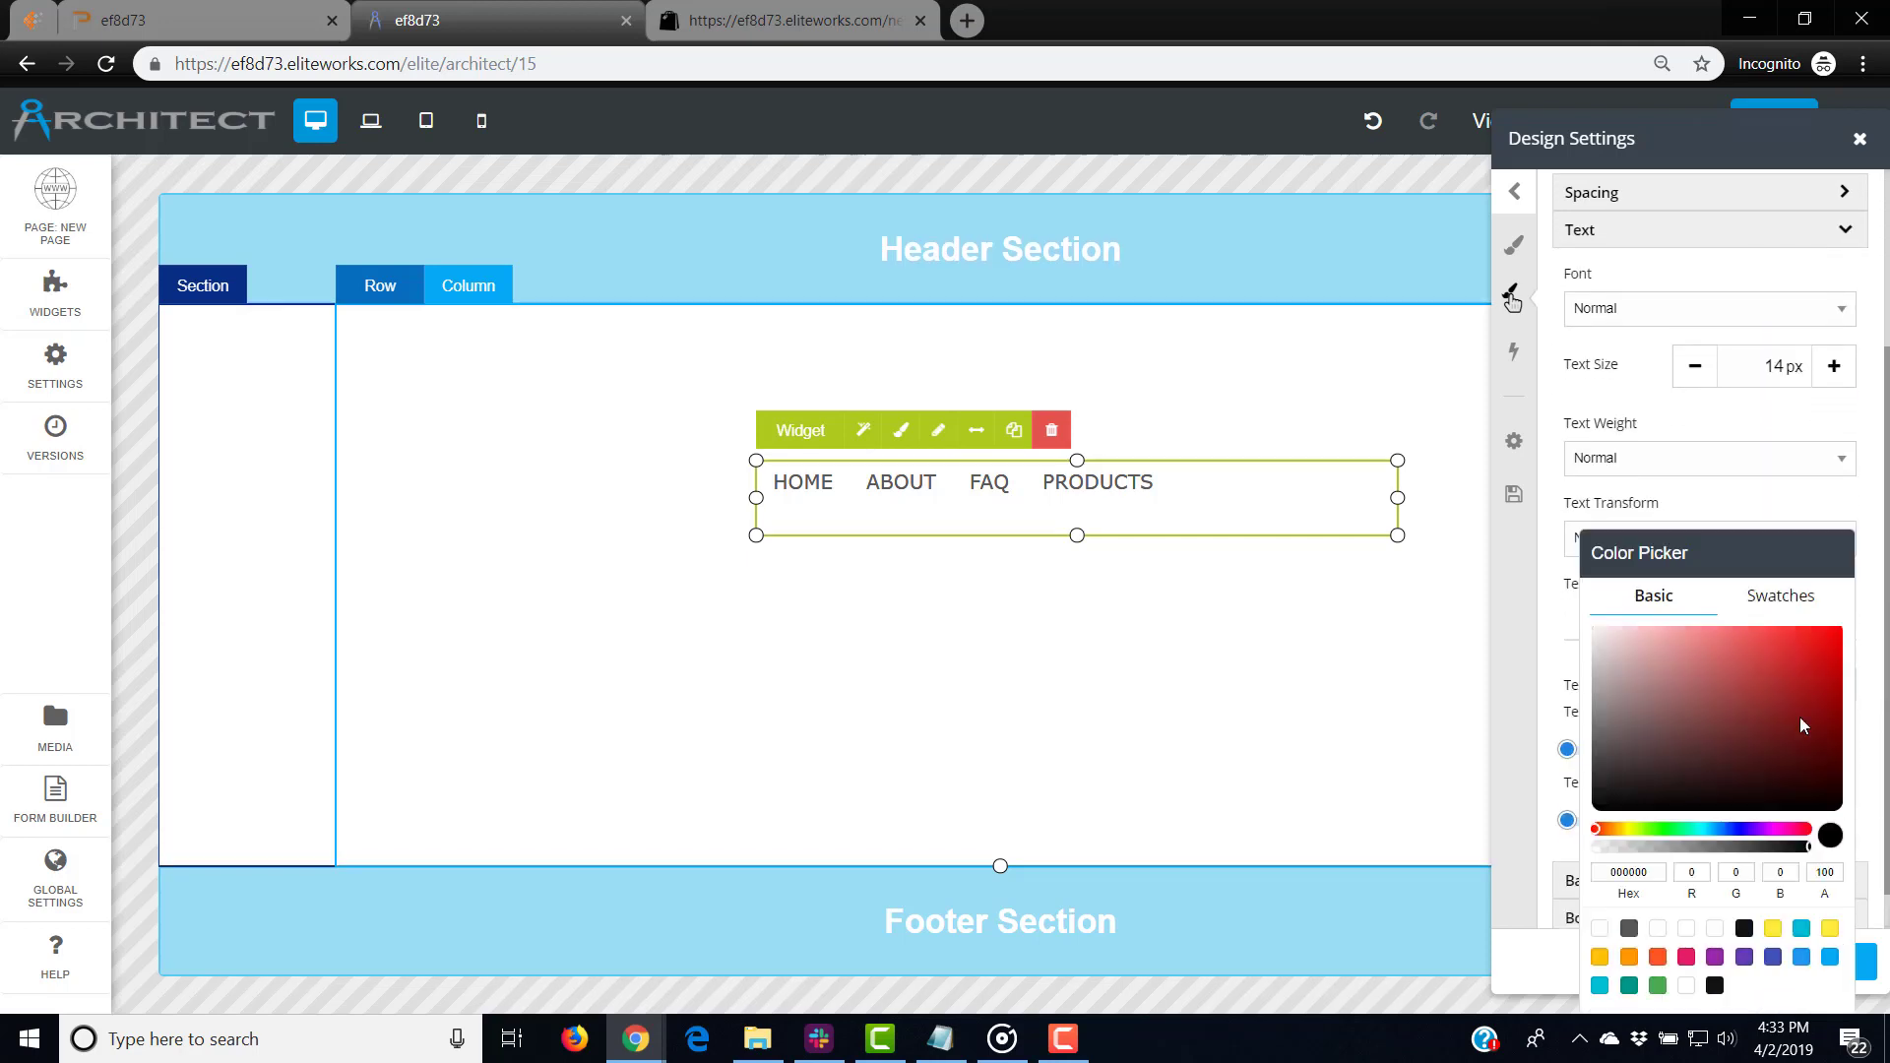
{"action": "left_click", "coordinate": [1801, 930]}
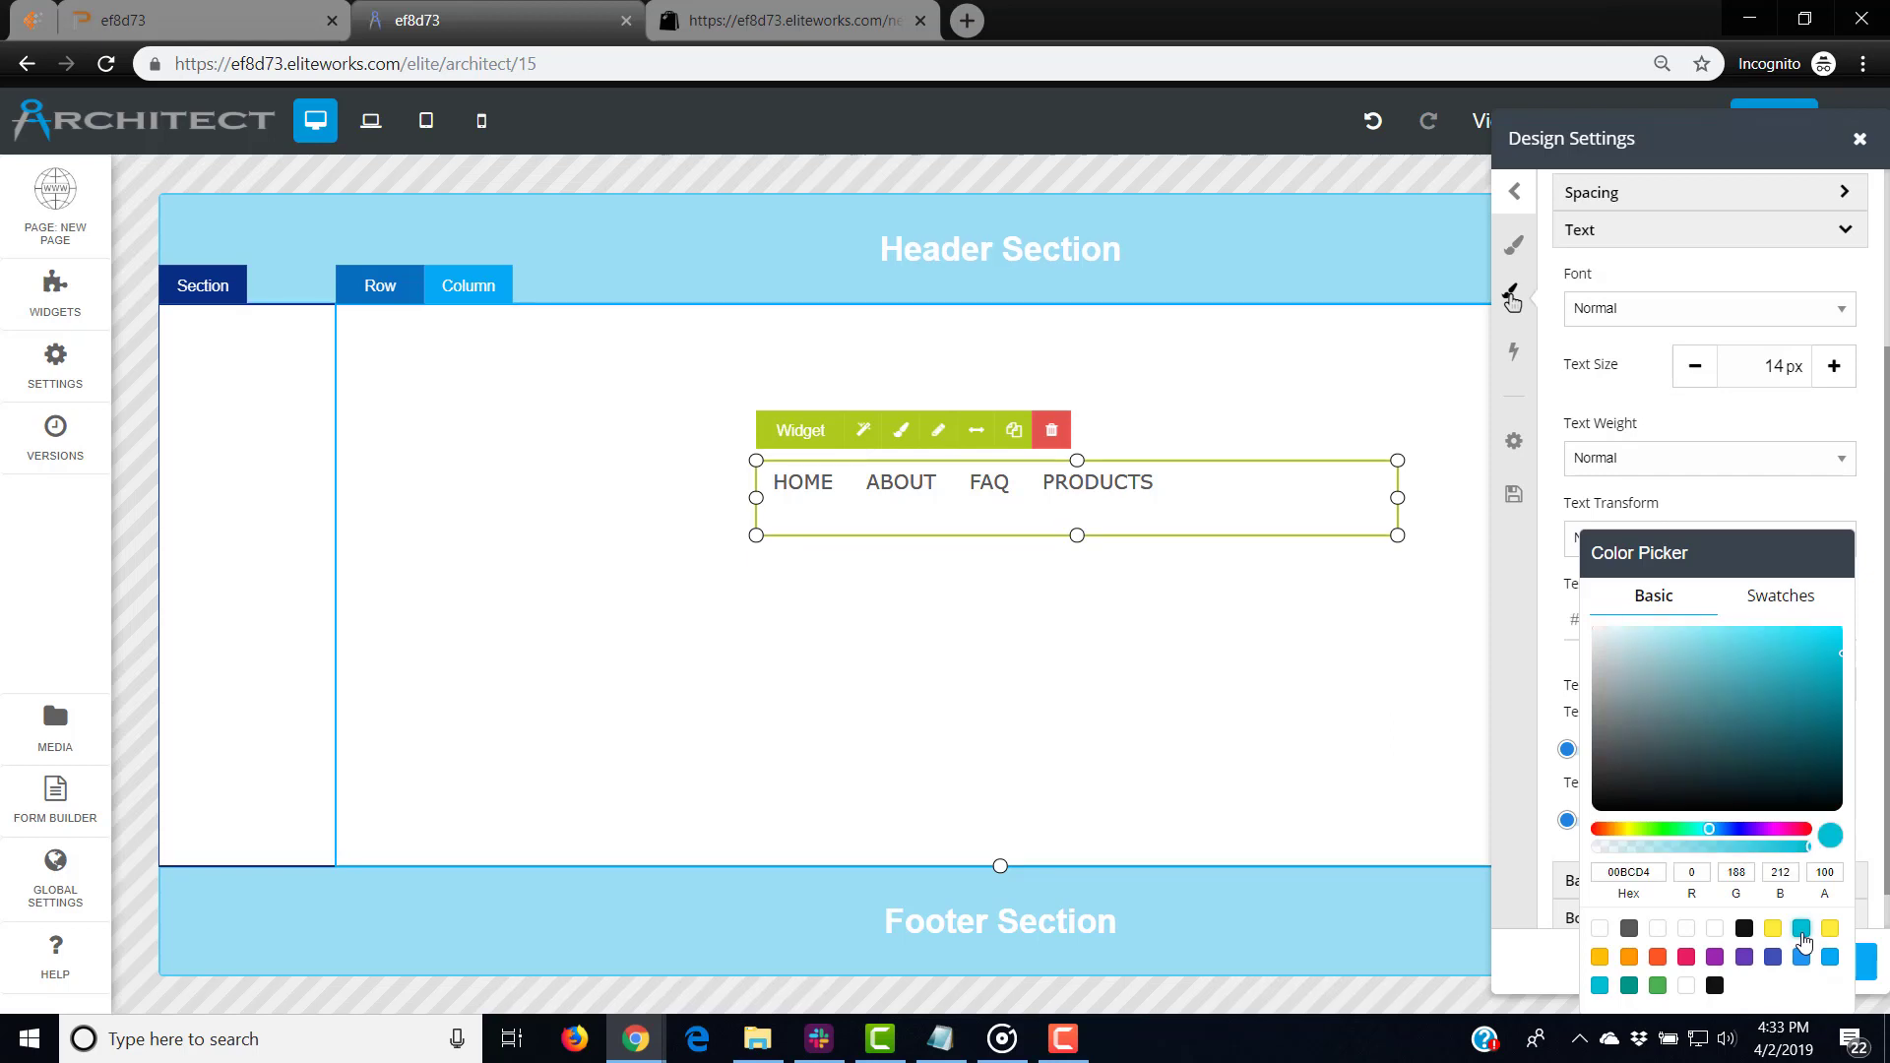
{"action": "left_click", "coordinate": [1837, 509]}
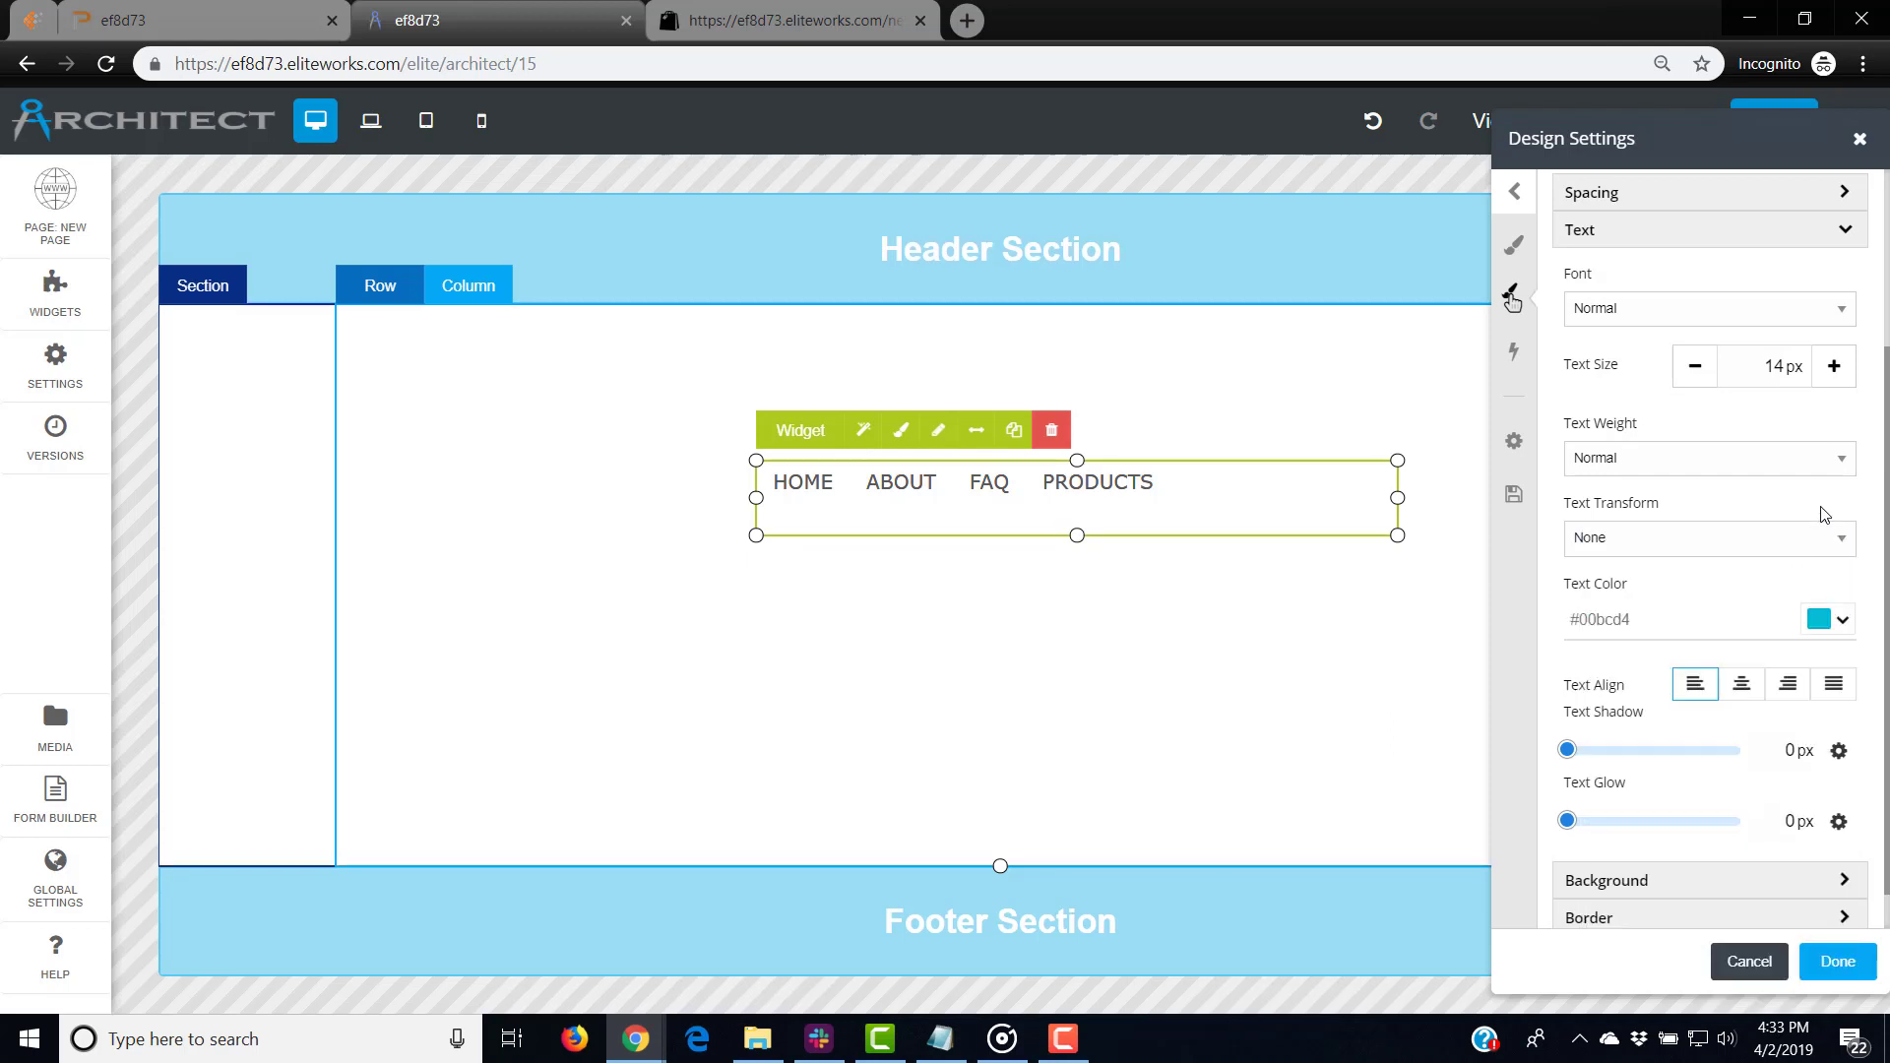
{"action": "left_click", "coordinate": [1855, 963]}
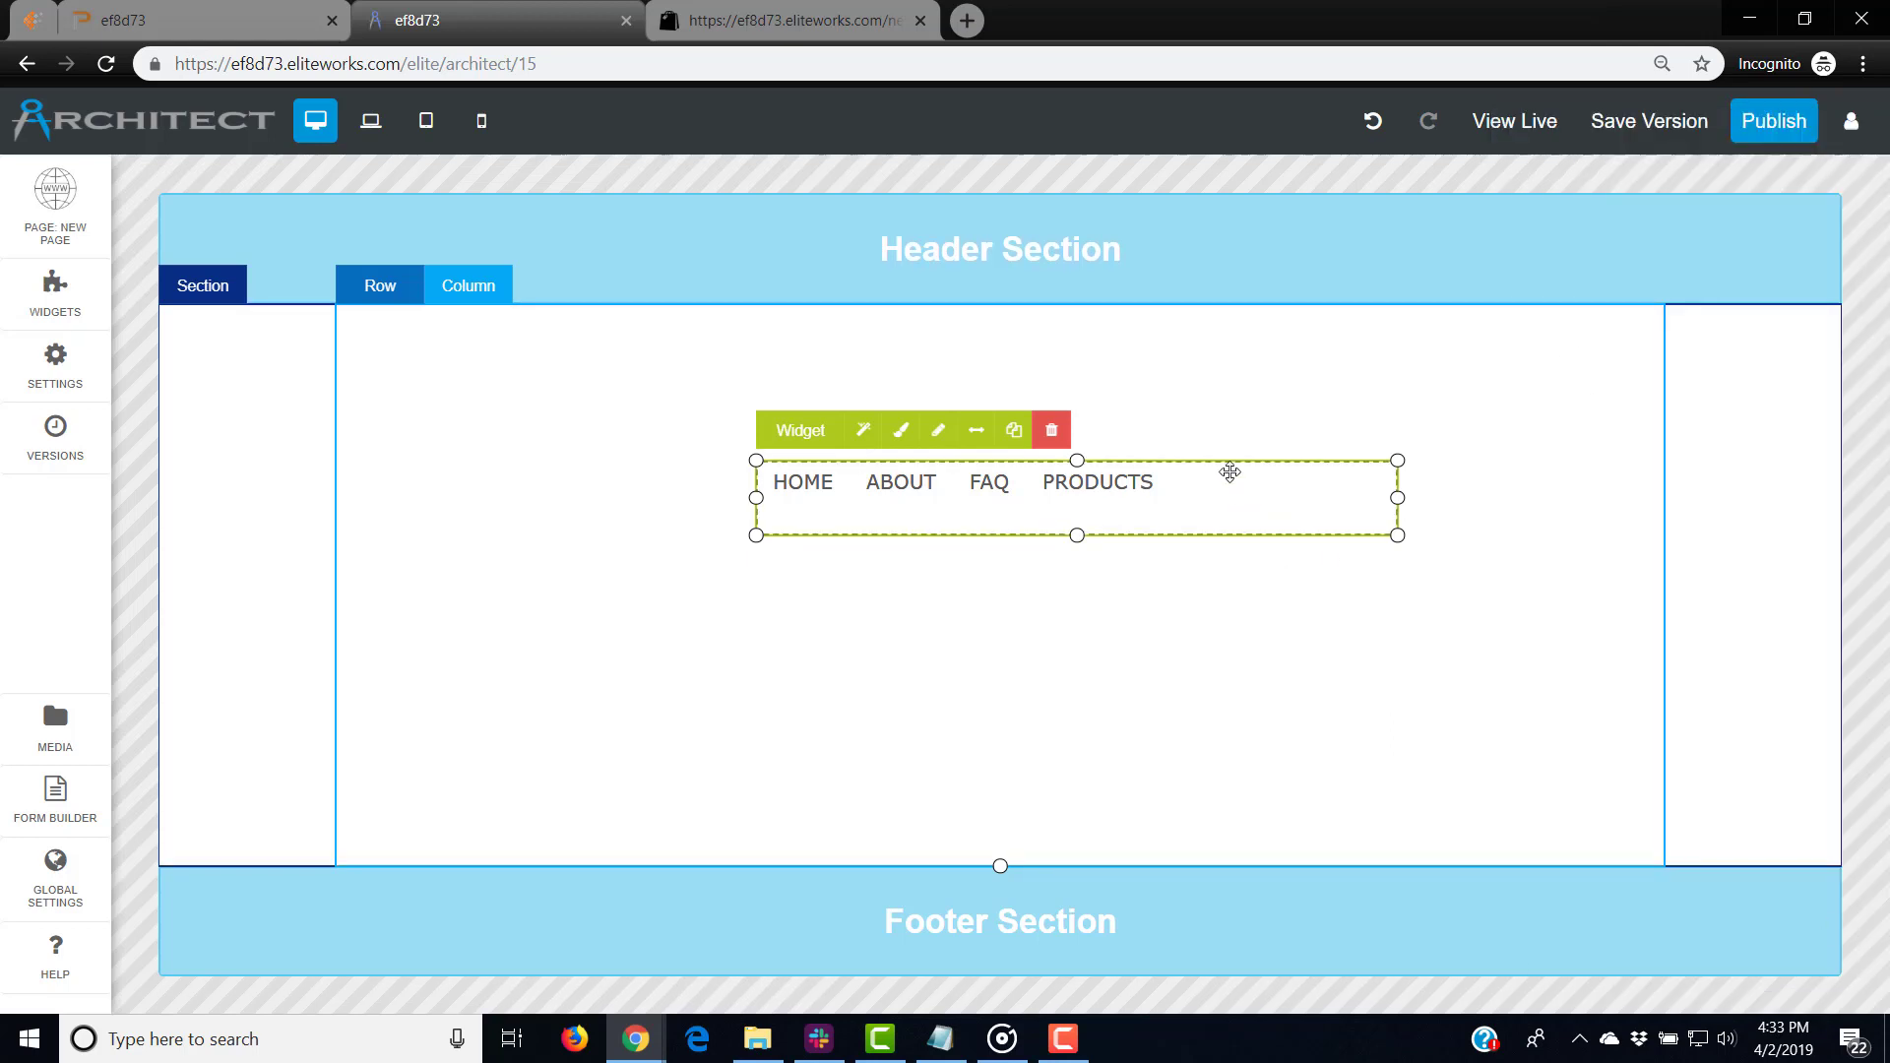
{"action": "mouse_move", "coordinate": [1147, 490]}
Step: Set the border width in the Menu Items' Hover Styles to 0 px, and shorten the menu widget's height to fit its items
{"action": "left_click", "coordinate": [900, 431]}
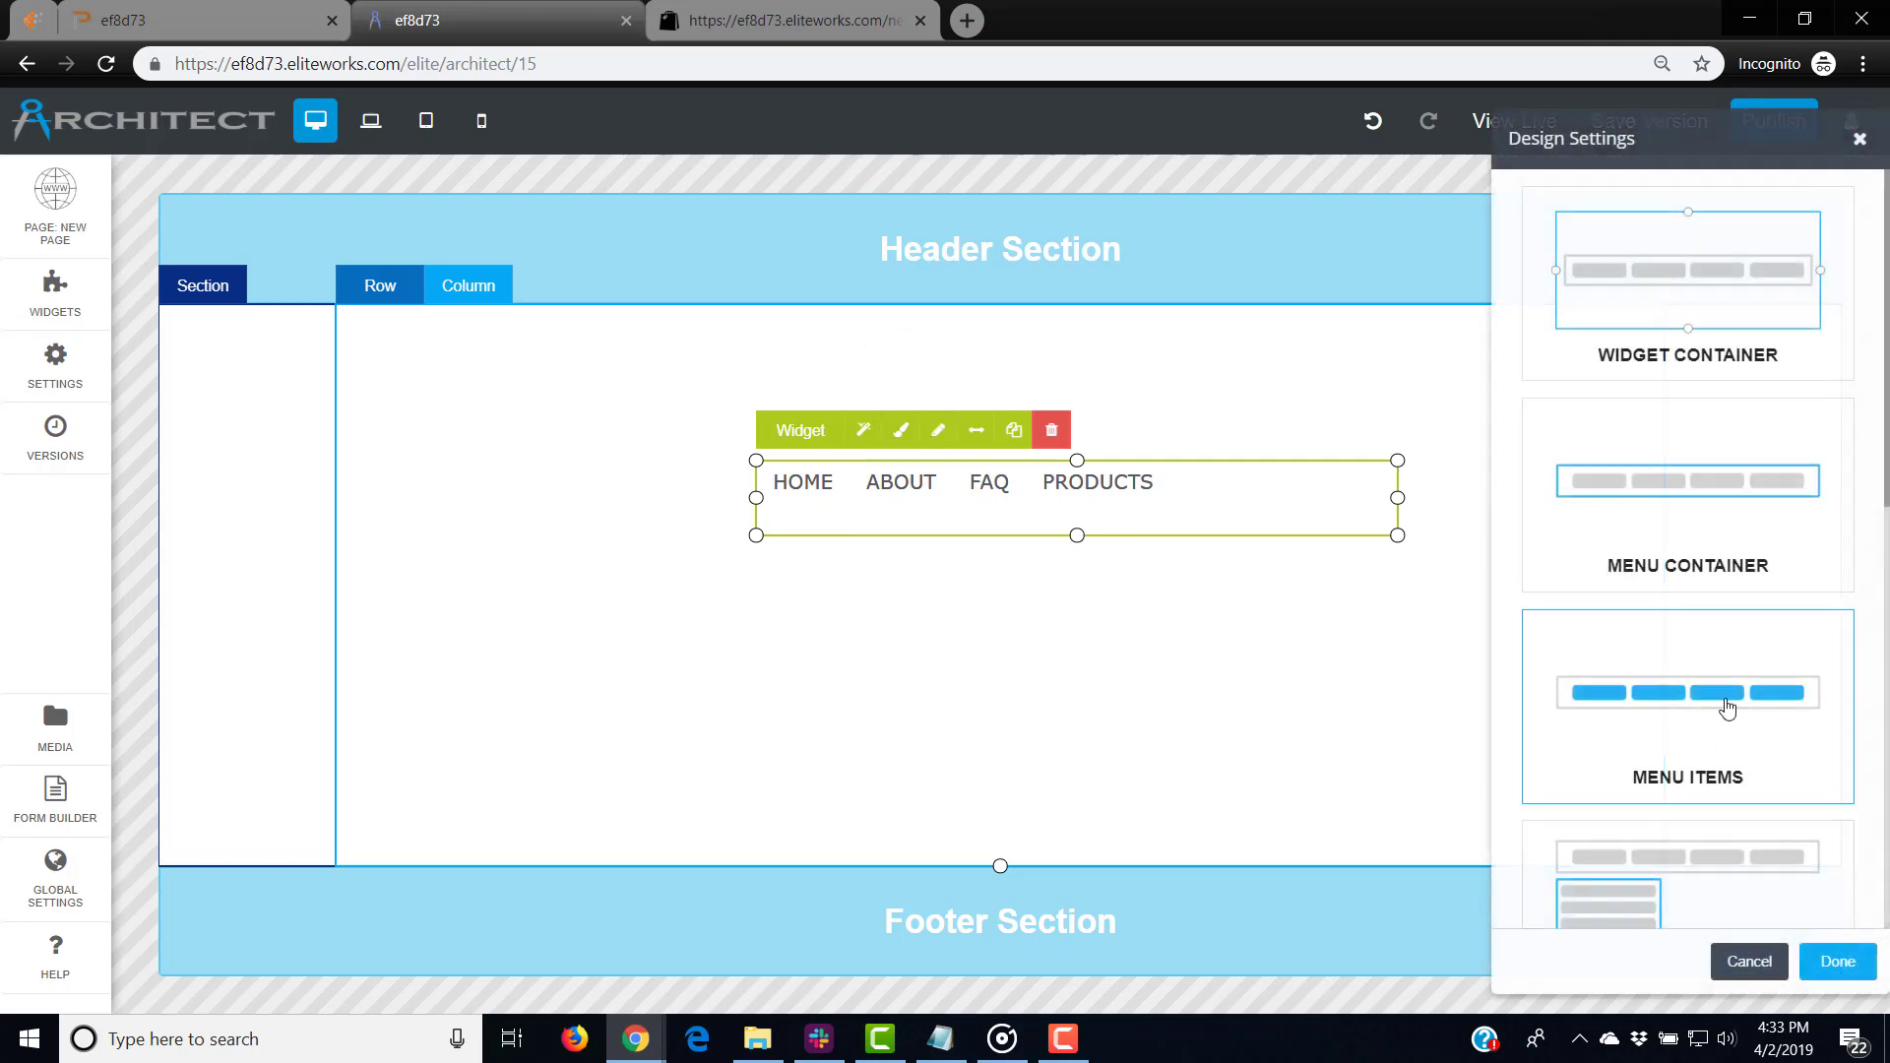
{"action": "left_click", "coordinate": [1728, 709]}
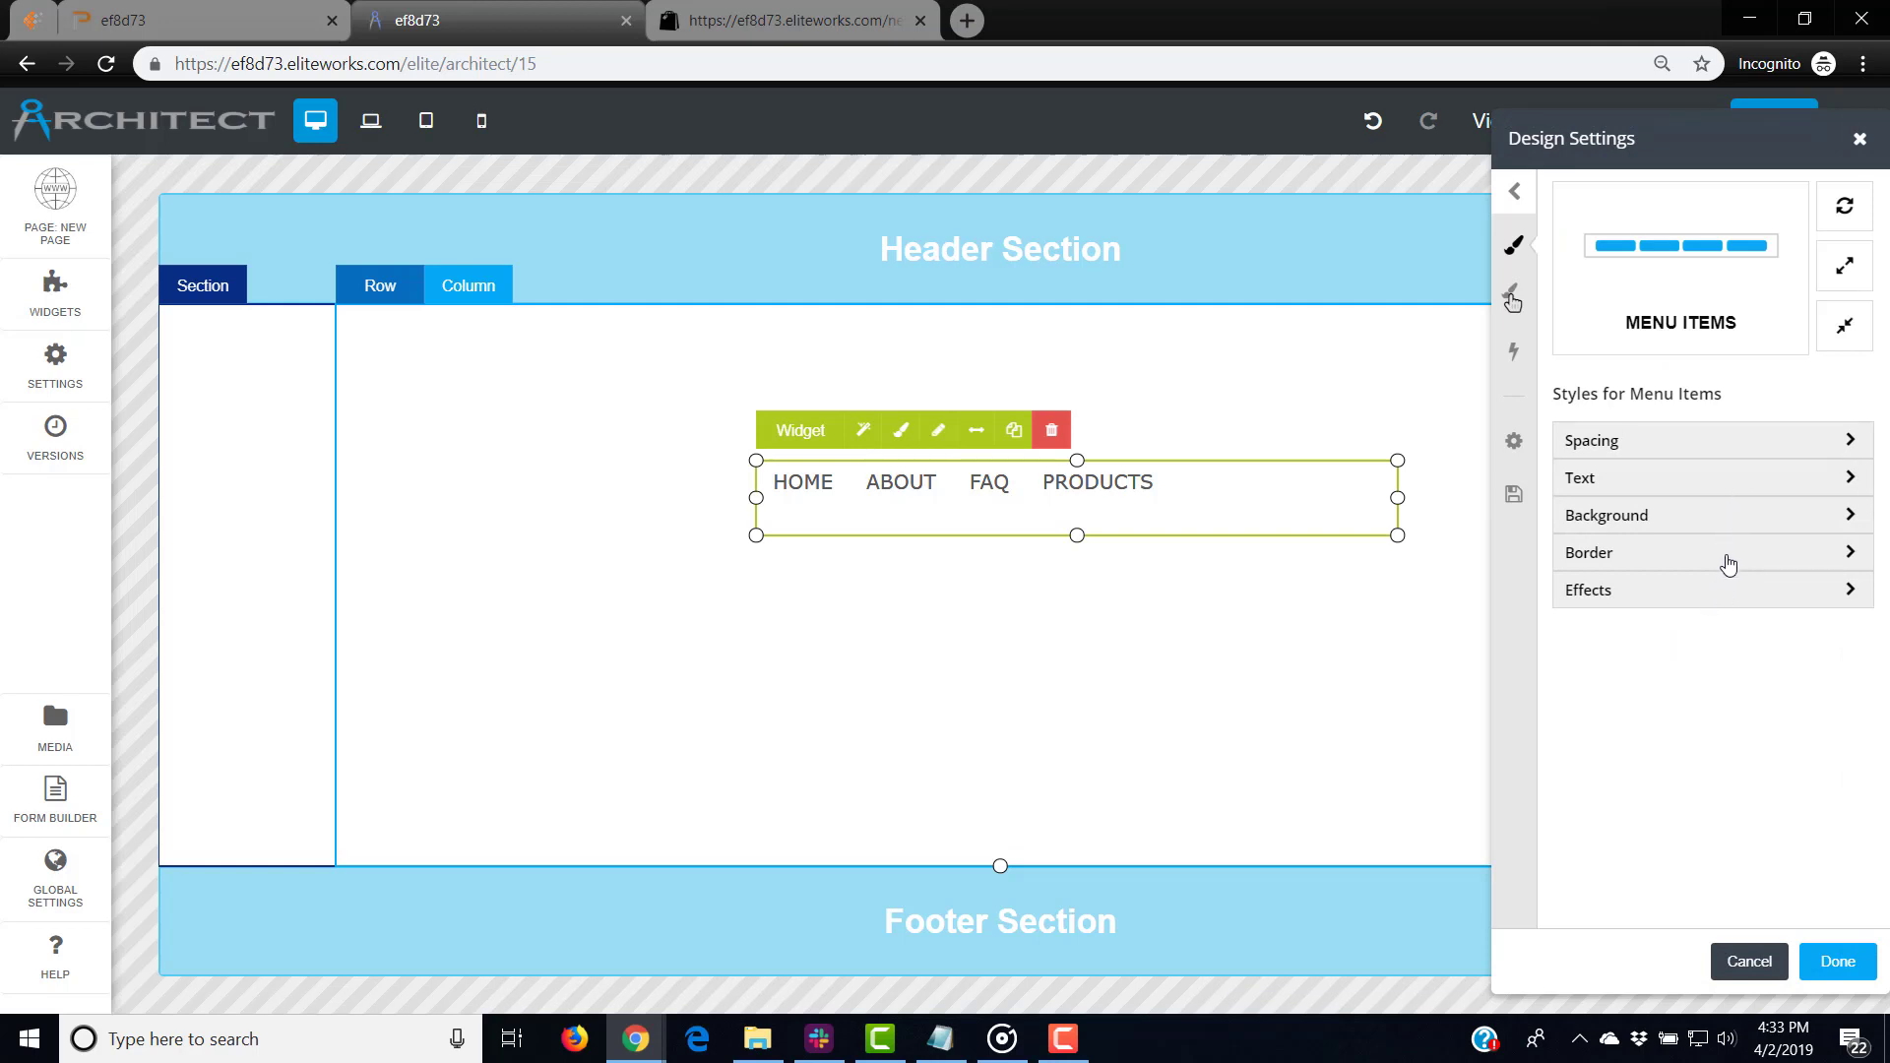
{"action": "left_click", "coordinate": [1671, 530]}
{"action": "left_click", "coordinate": [1690, 528]}
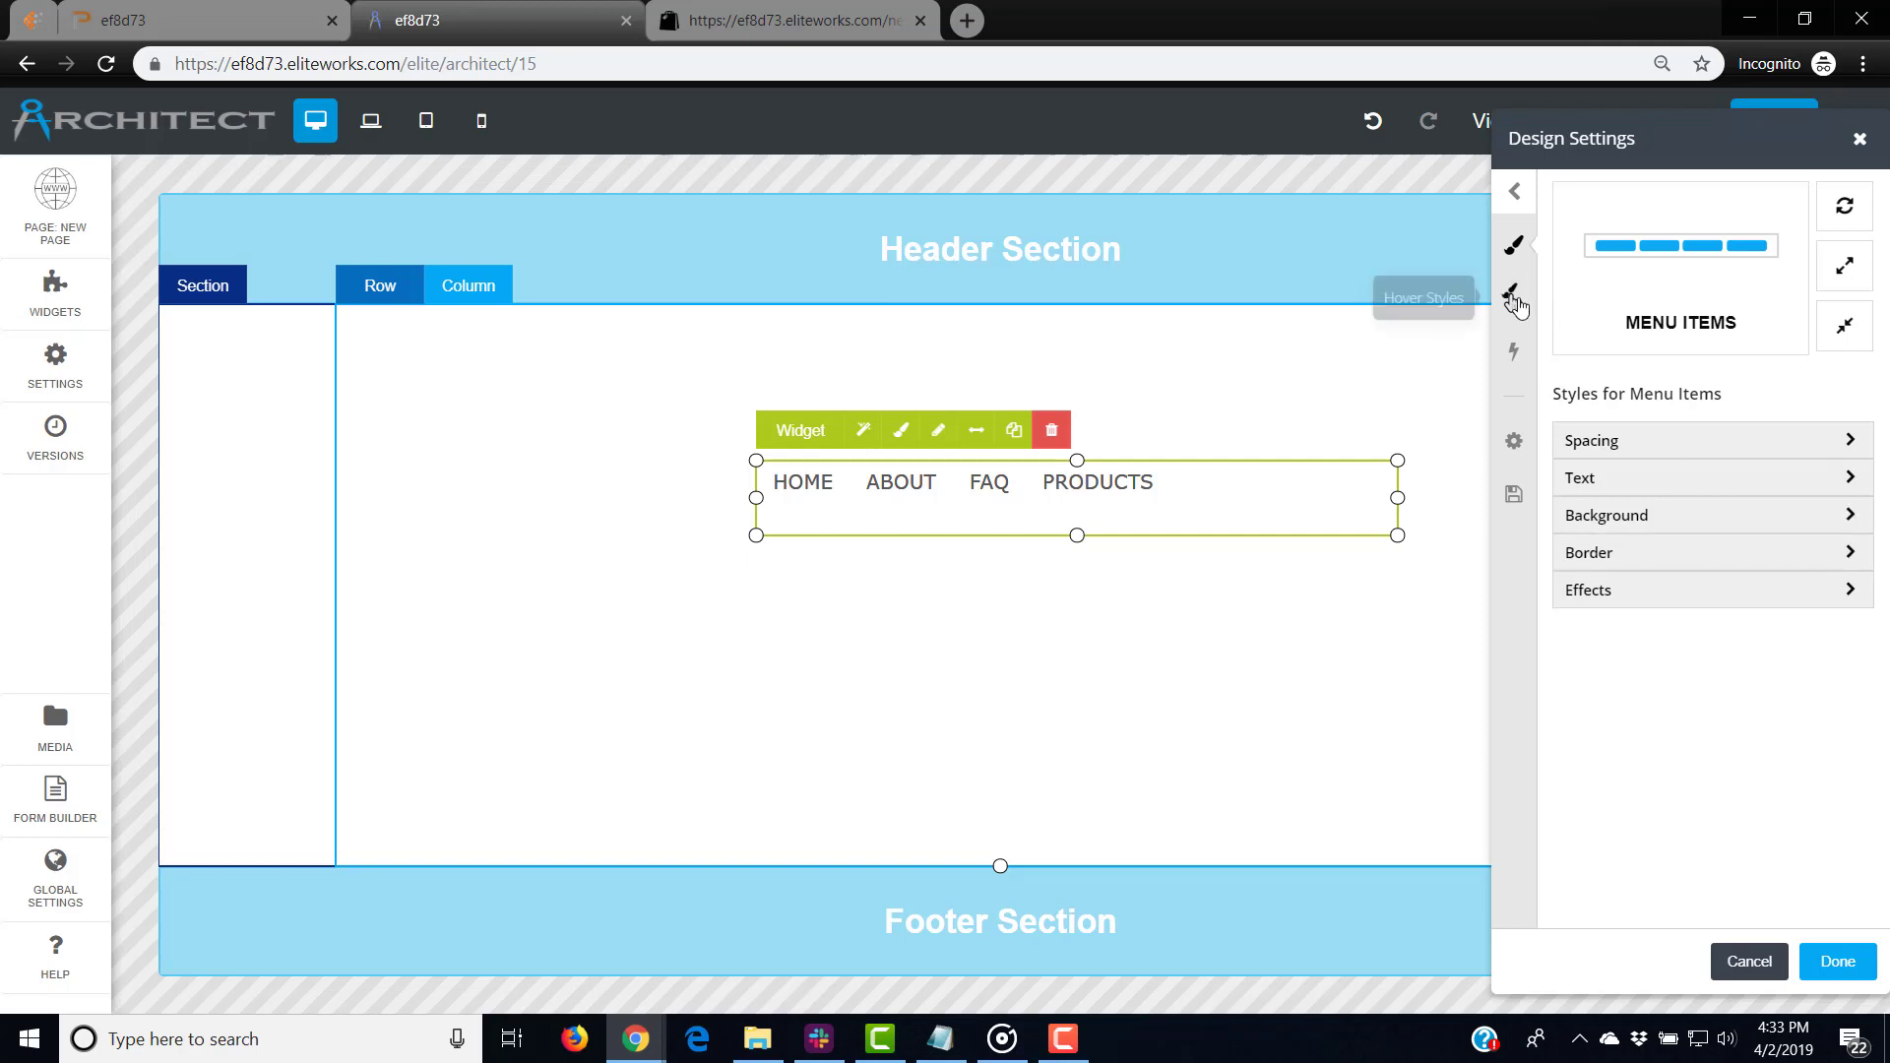
{"action": "left_click", "coordinate": [1514, 294]}
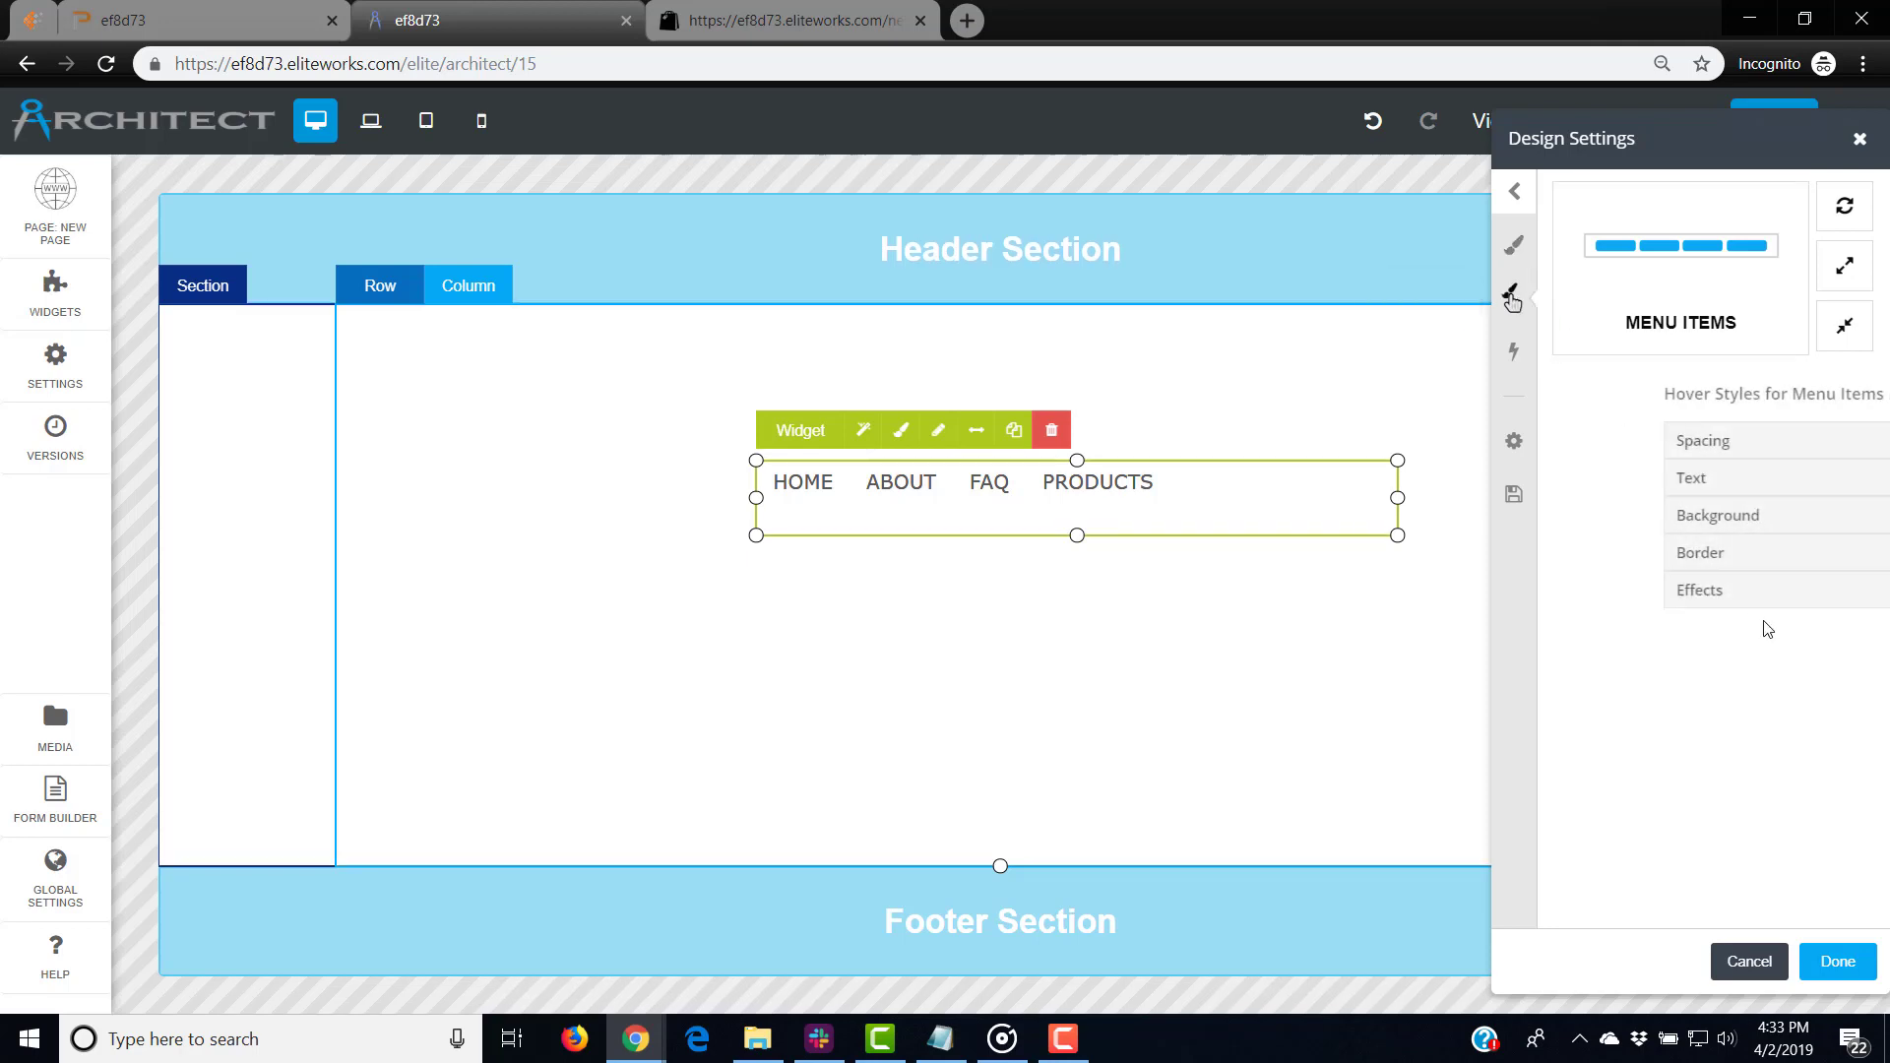
{"action": "left_click", "coordinate": [1701, 551]}
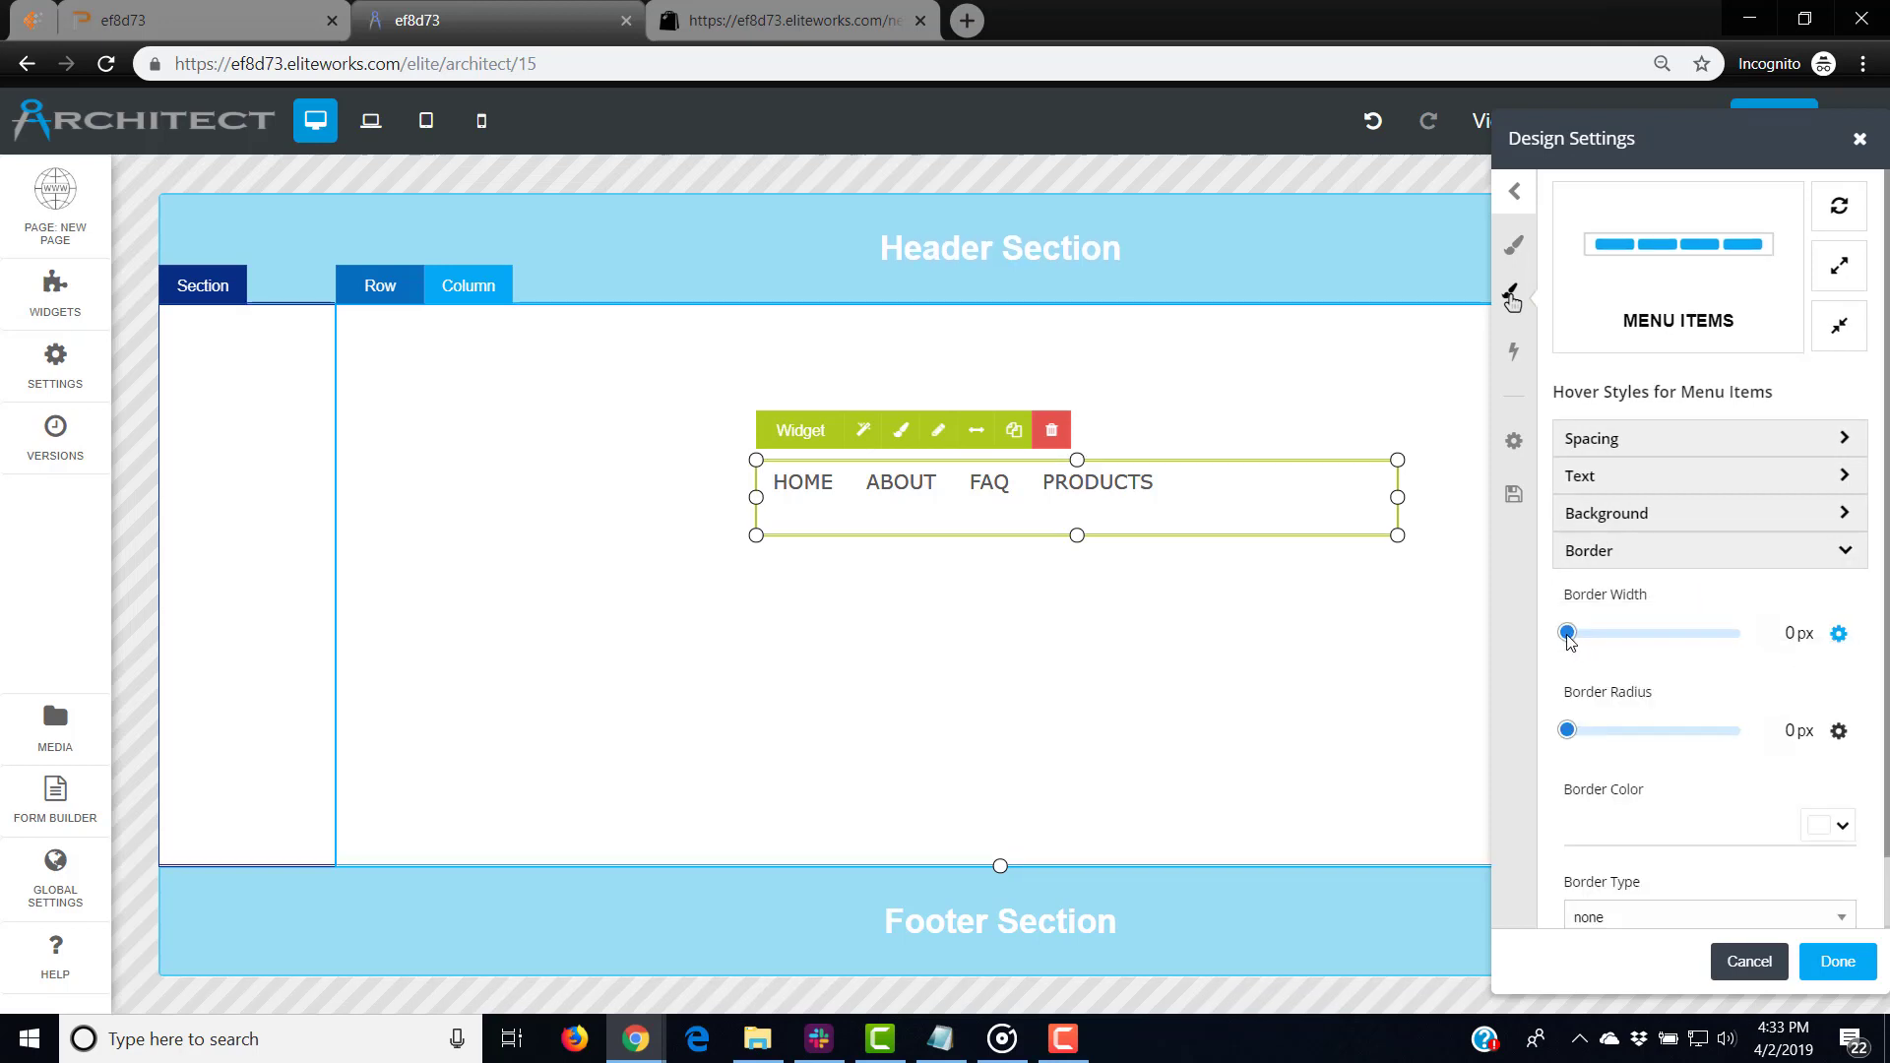
{"action": "left_click_drag", "start_coordinate": [1567, 636], "coordinate": [1512, 634]}
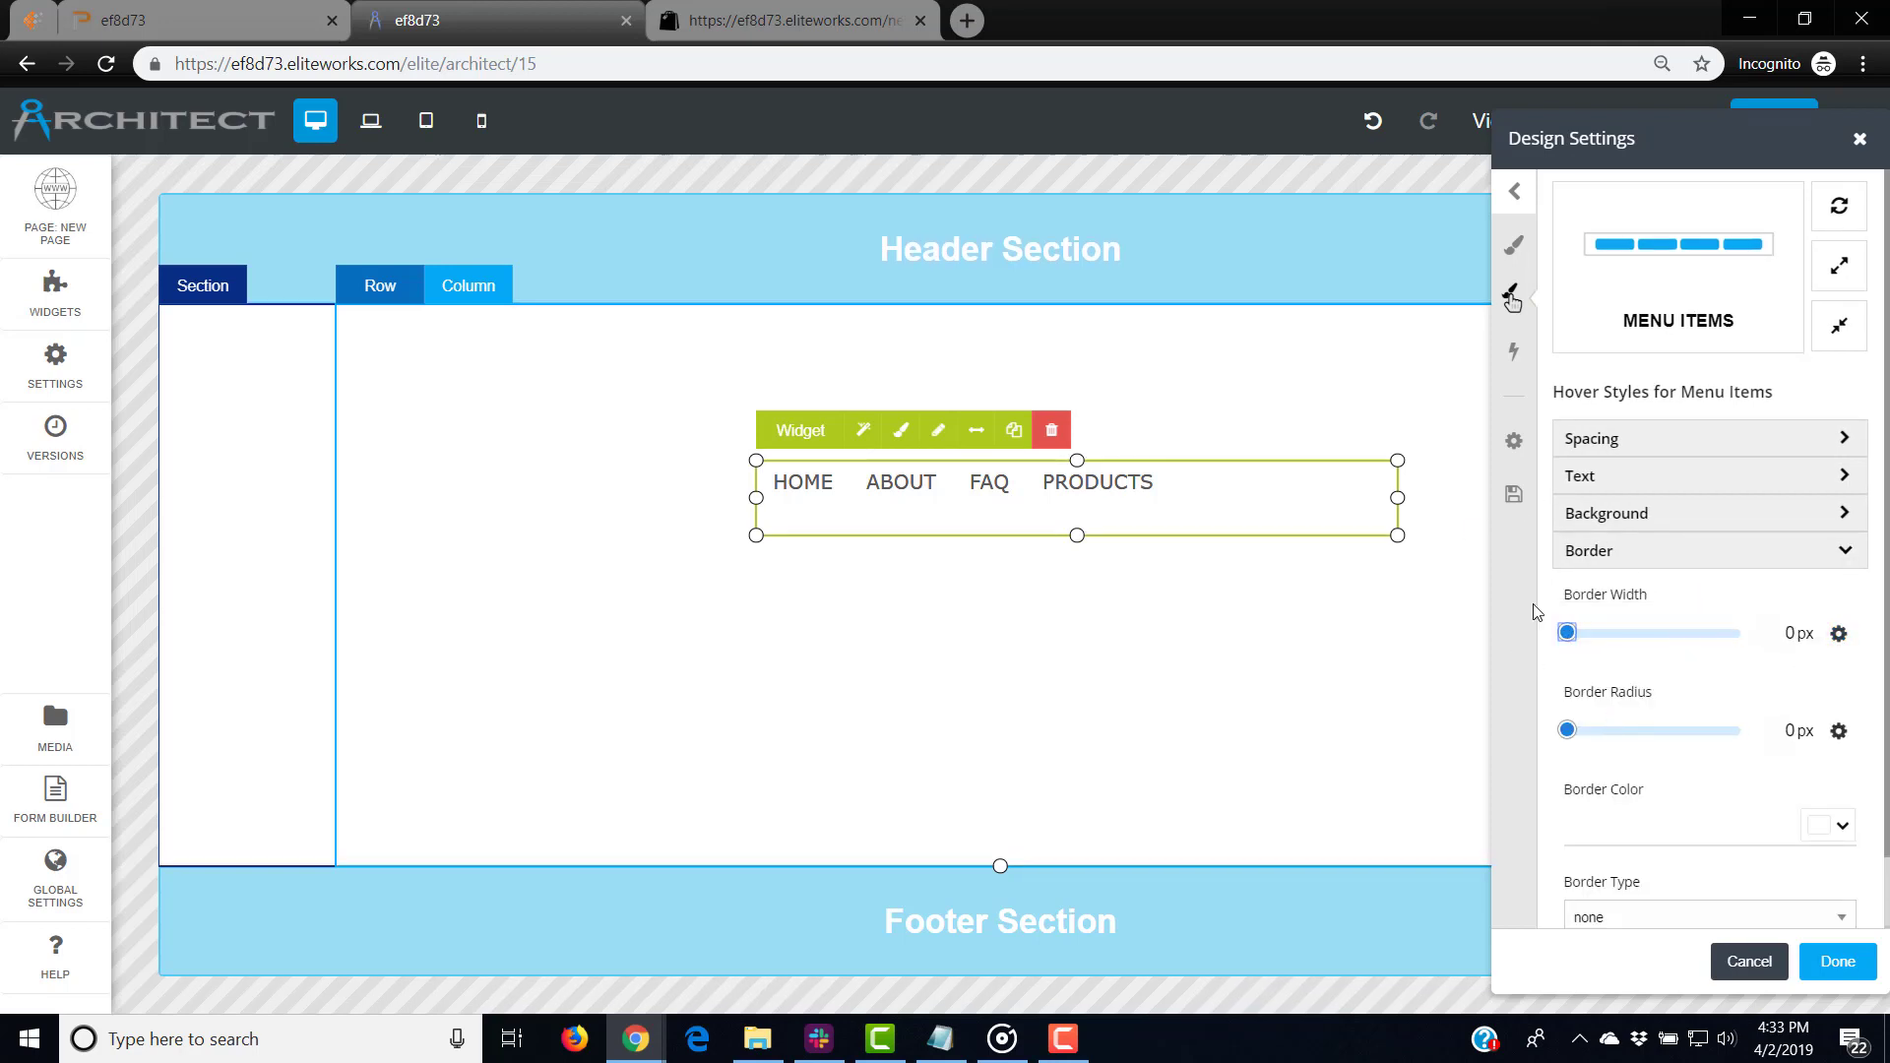
{"action": "left_click_drag", "start_coordinate": [1077, 535], "coordinate": [1083, 510]}
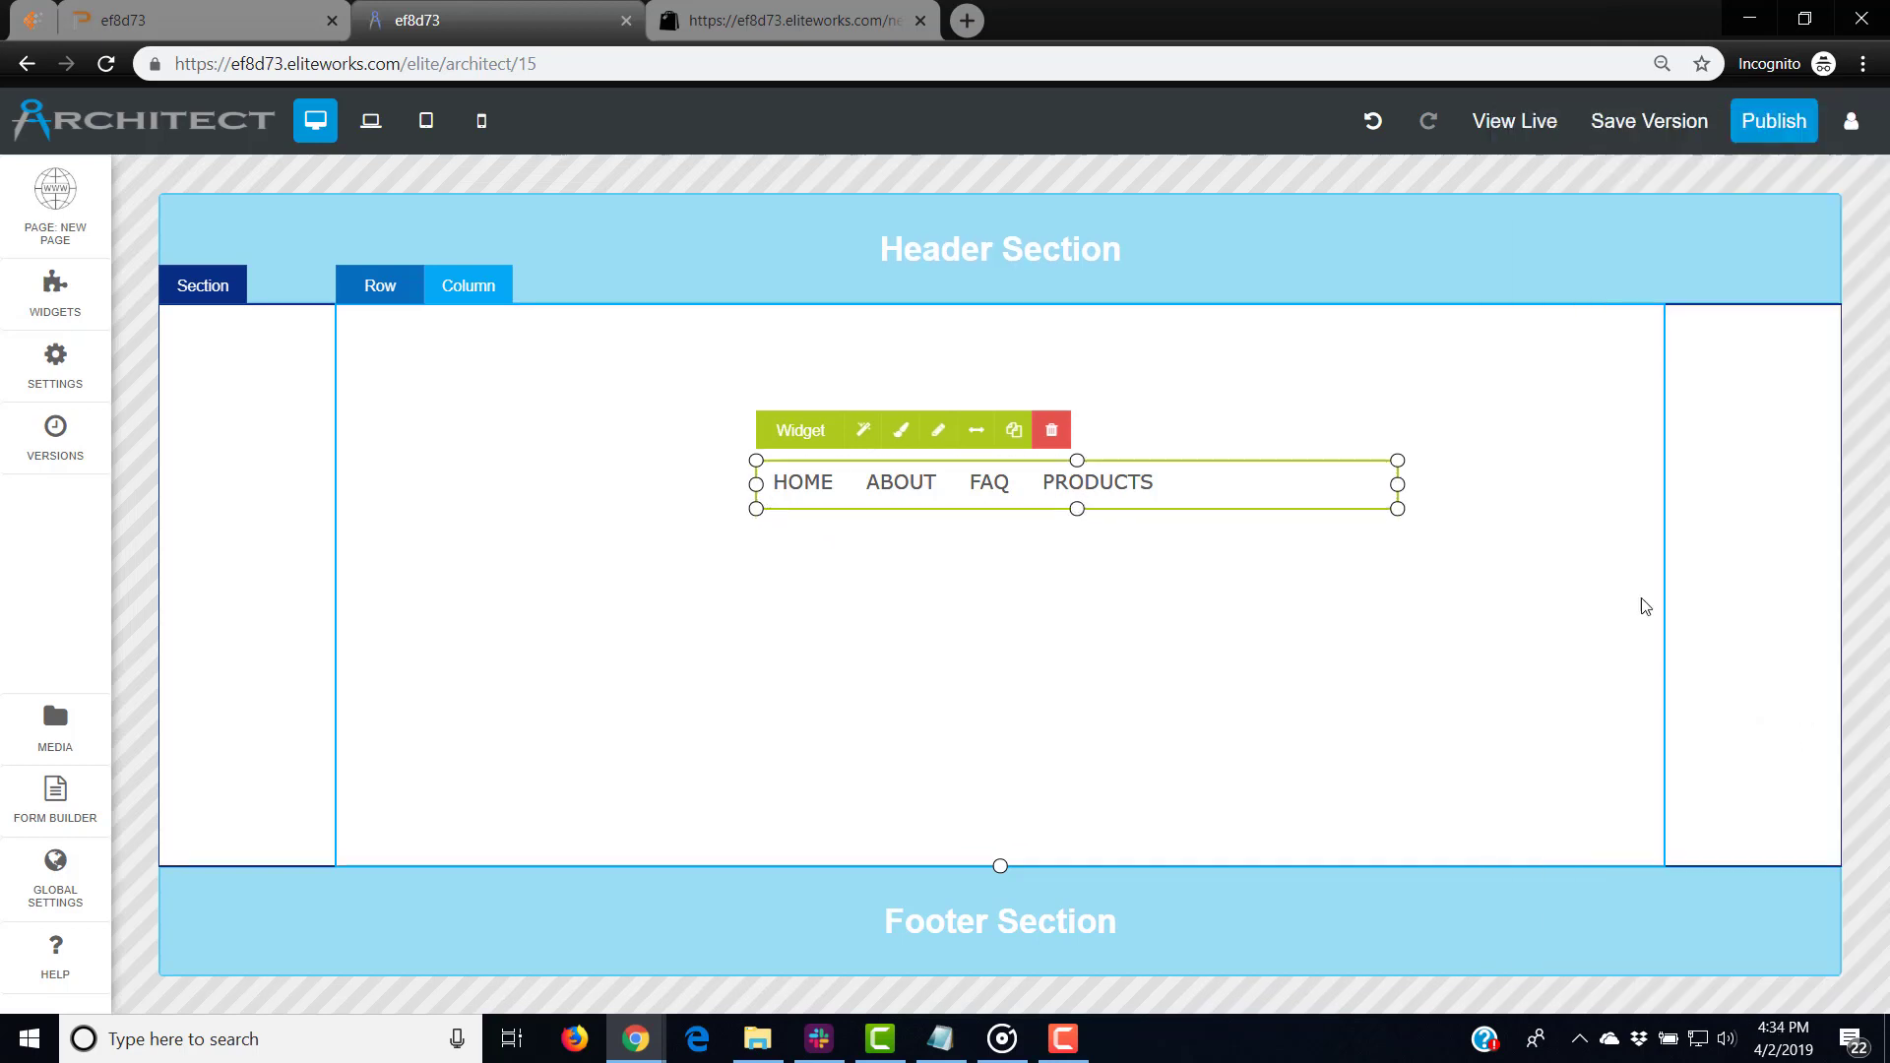
Step: Set the Sub Menu Container's padding to 98 px, save the design settings and preview the Products dropdown
{"action": "left_click", "coordinate": [900, 431]}
{"action": "scroll", "coordinate": [1684, 641], "scroll_direction": "down", "scroll_amount": 3}
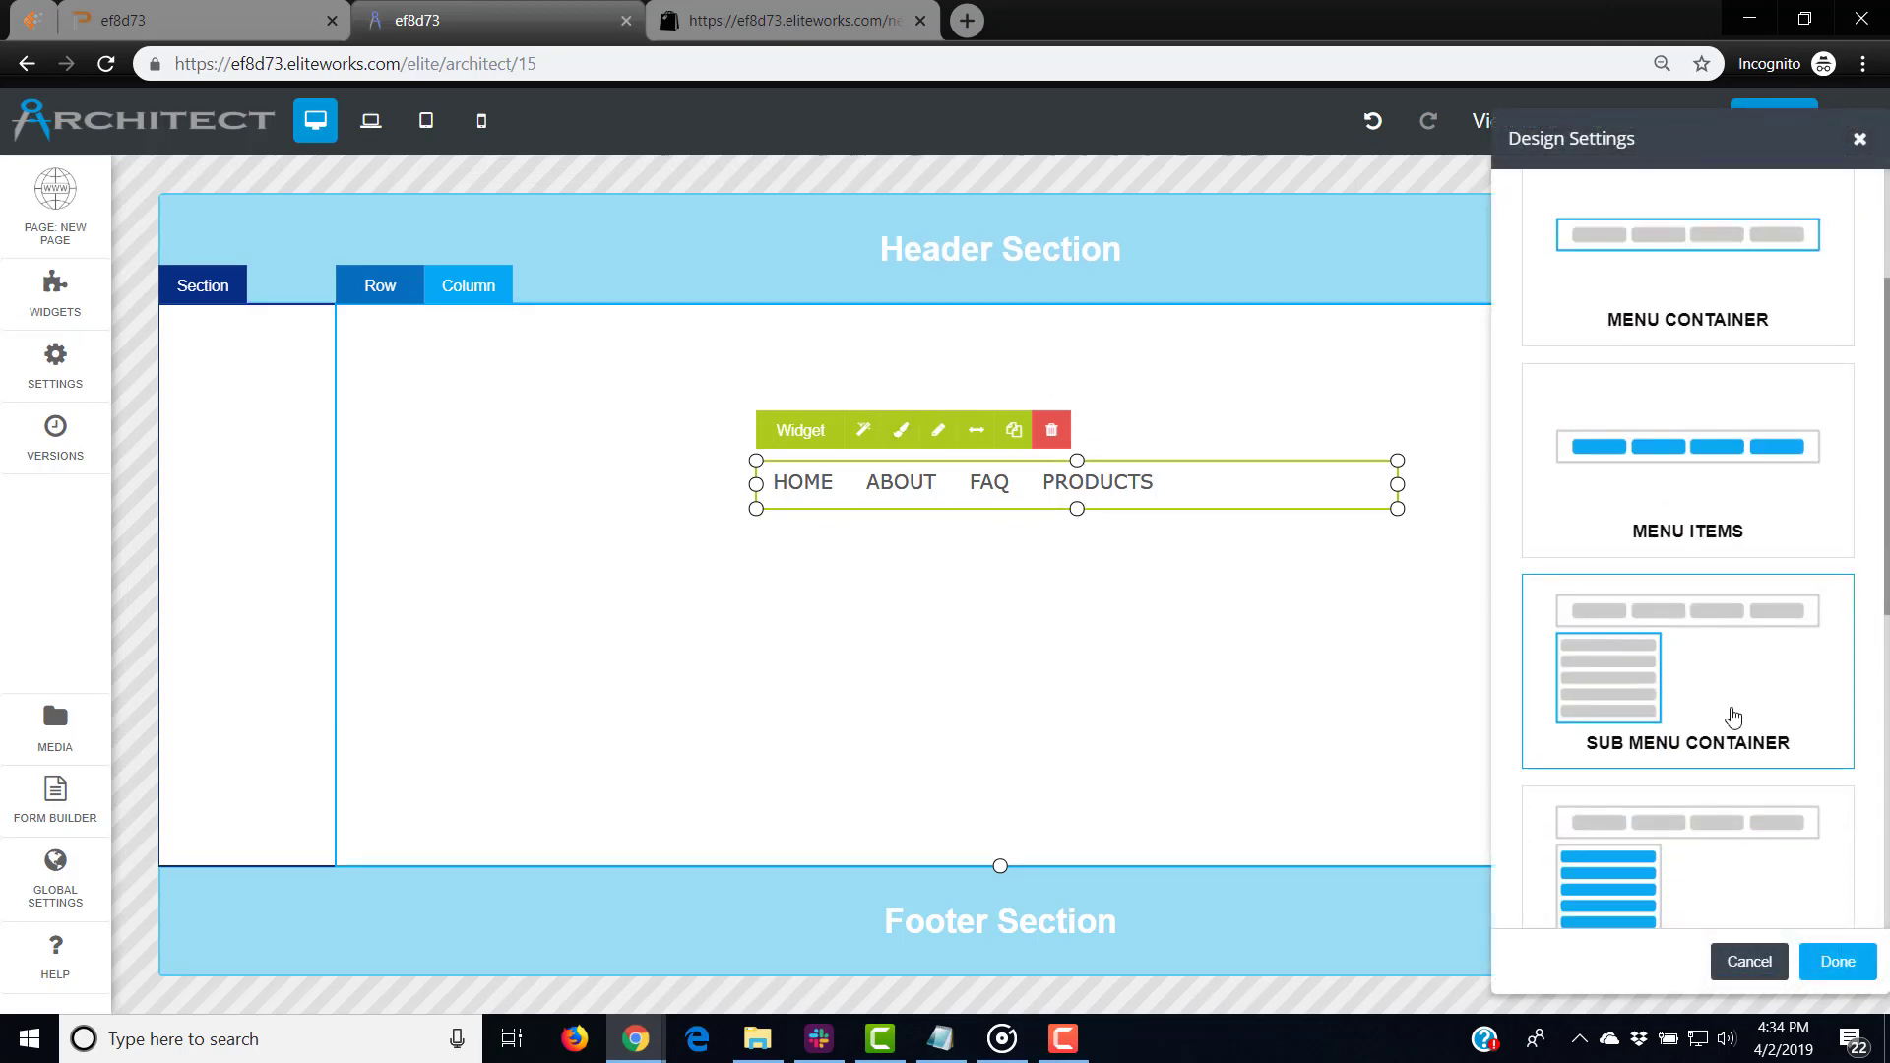
{"action": "scroll", "coordinate": [1730, 681], "scroll_direction": "down", "scroll_amount": 1}
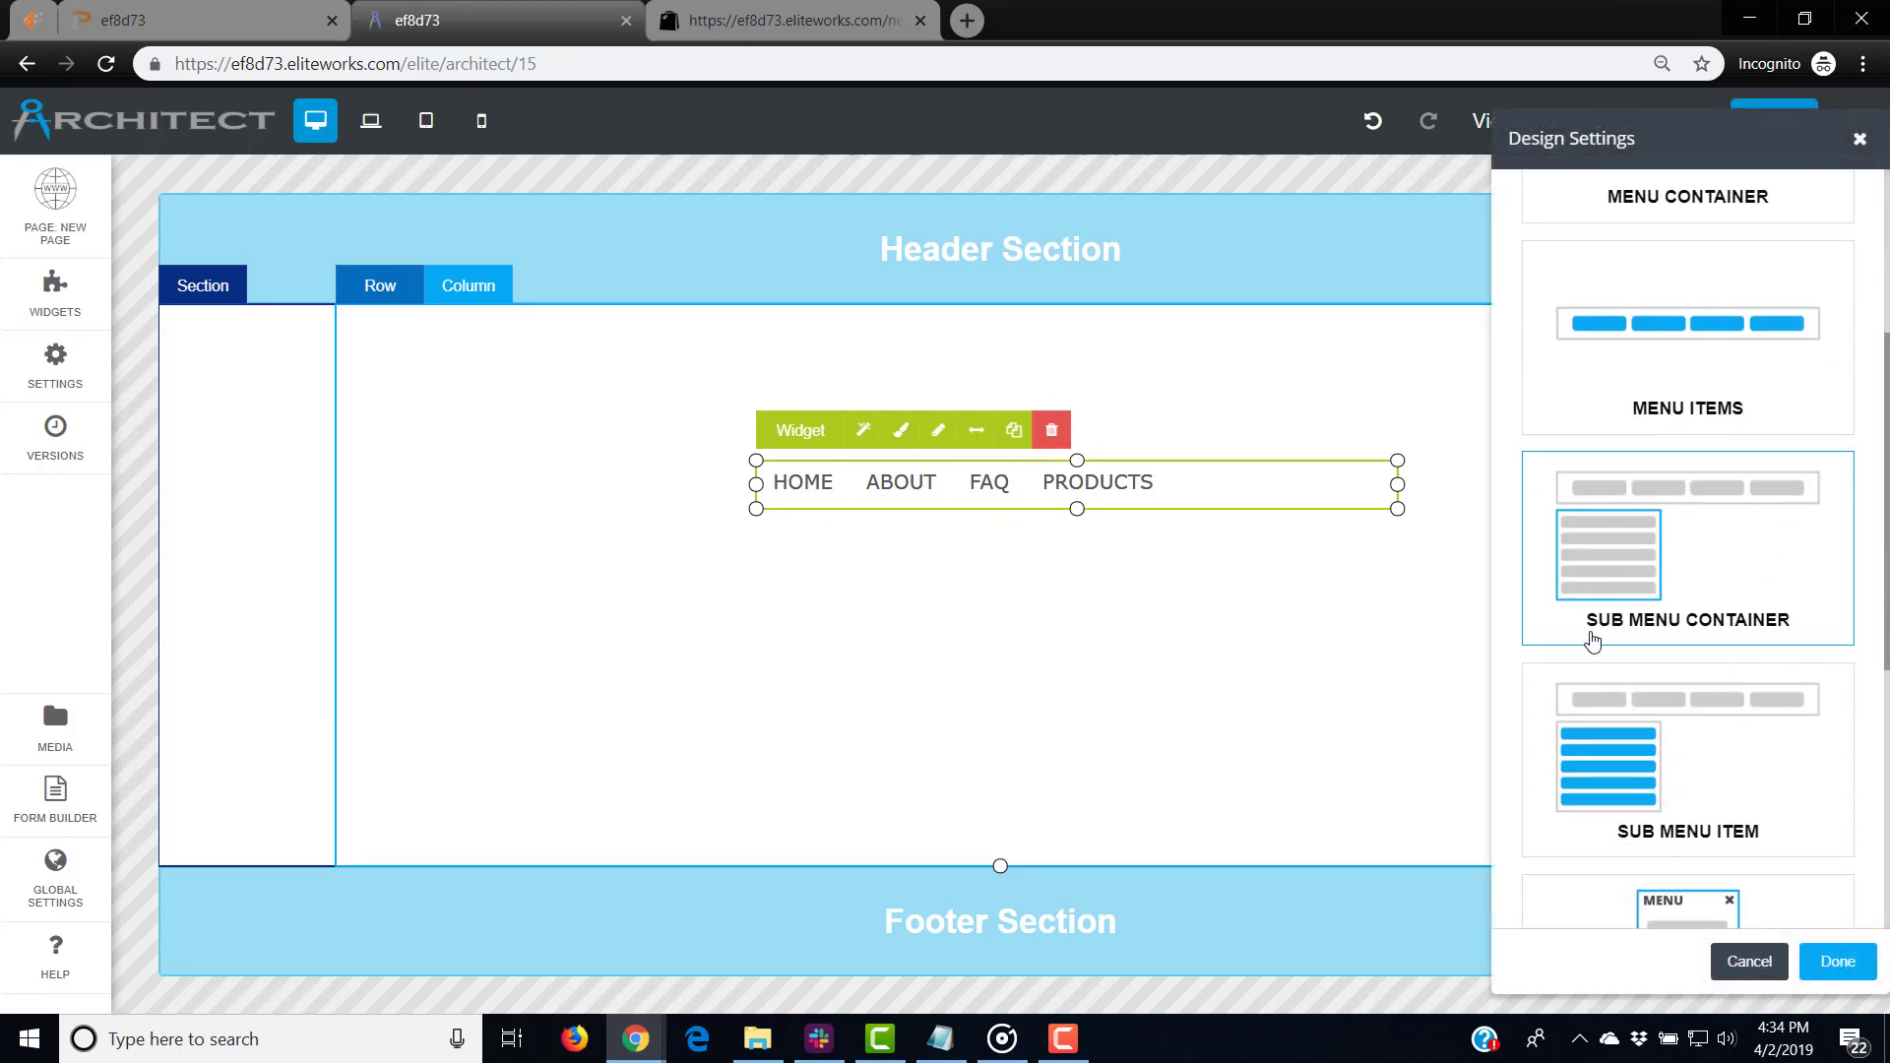
{"action": "left_click", "coordinate": [1728, 584]}
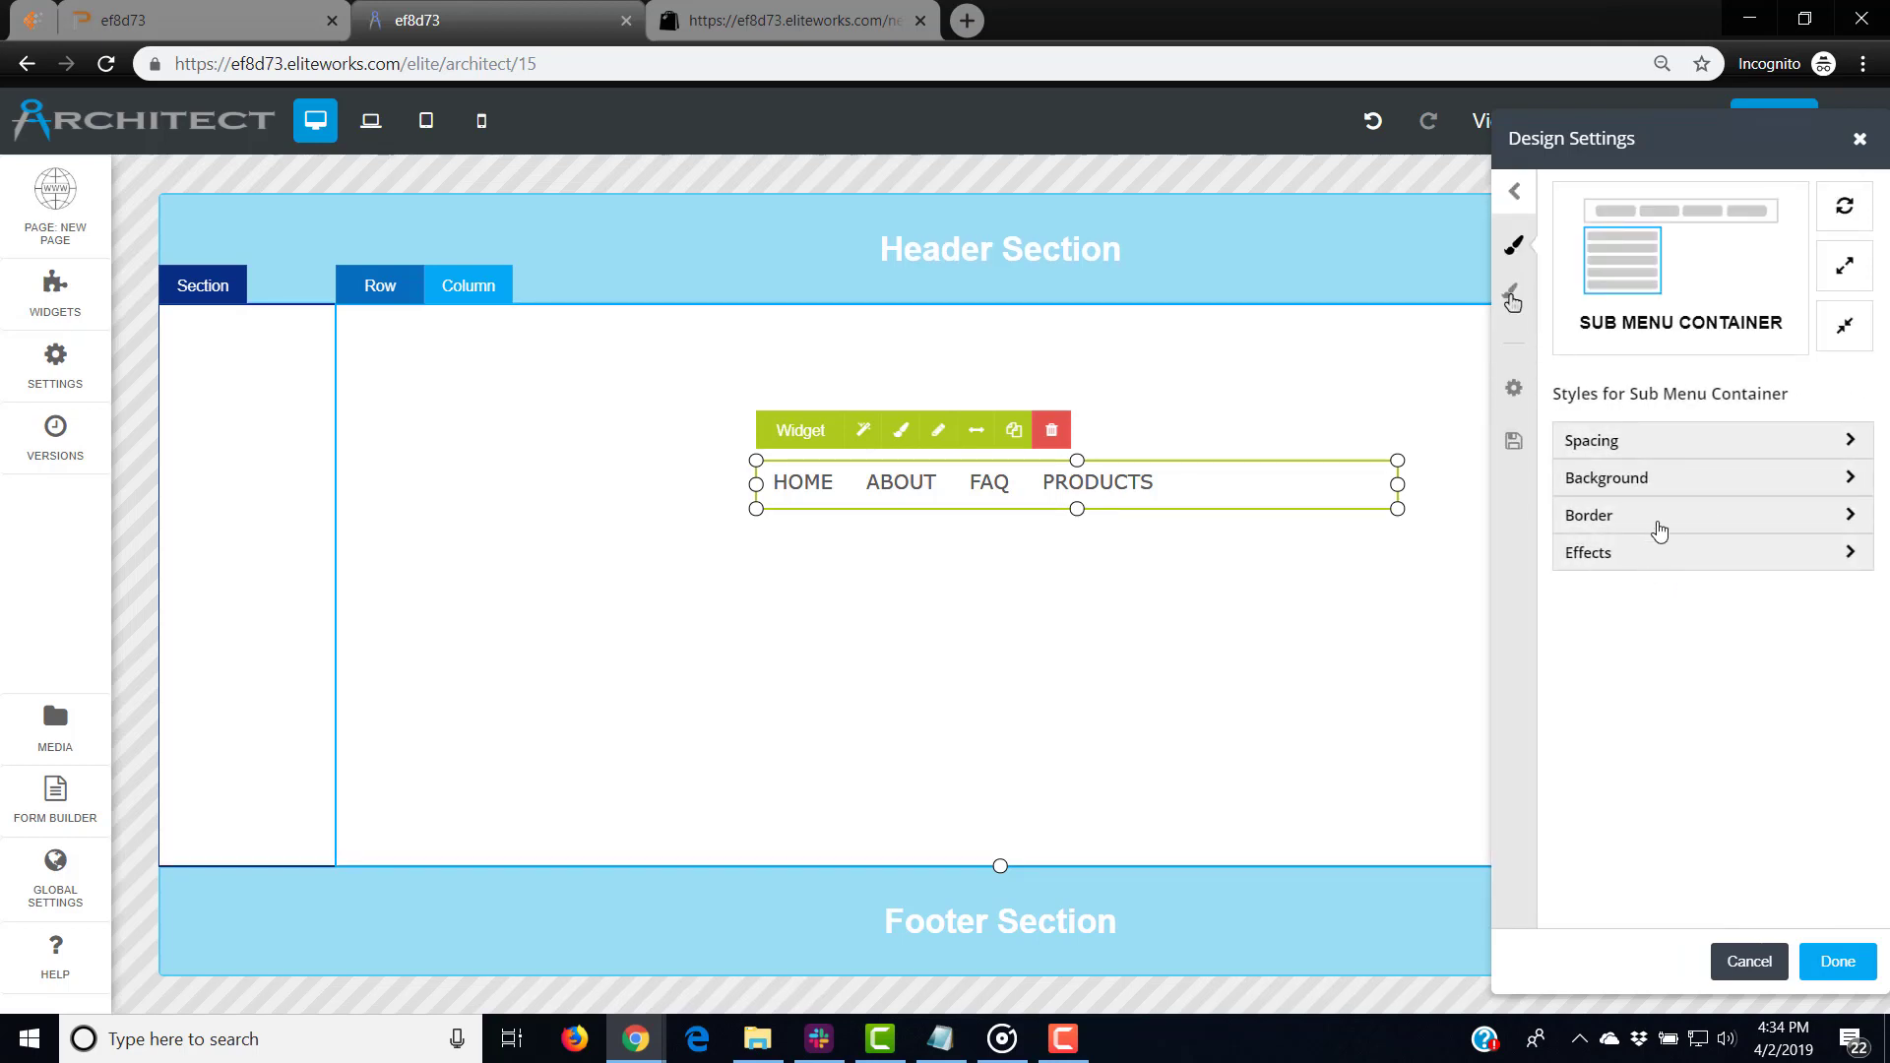
{"action": "left_click", "coordinate": [1671, 451]}
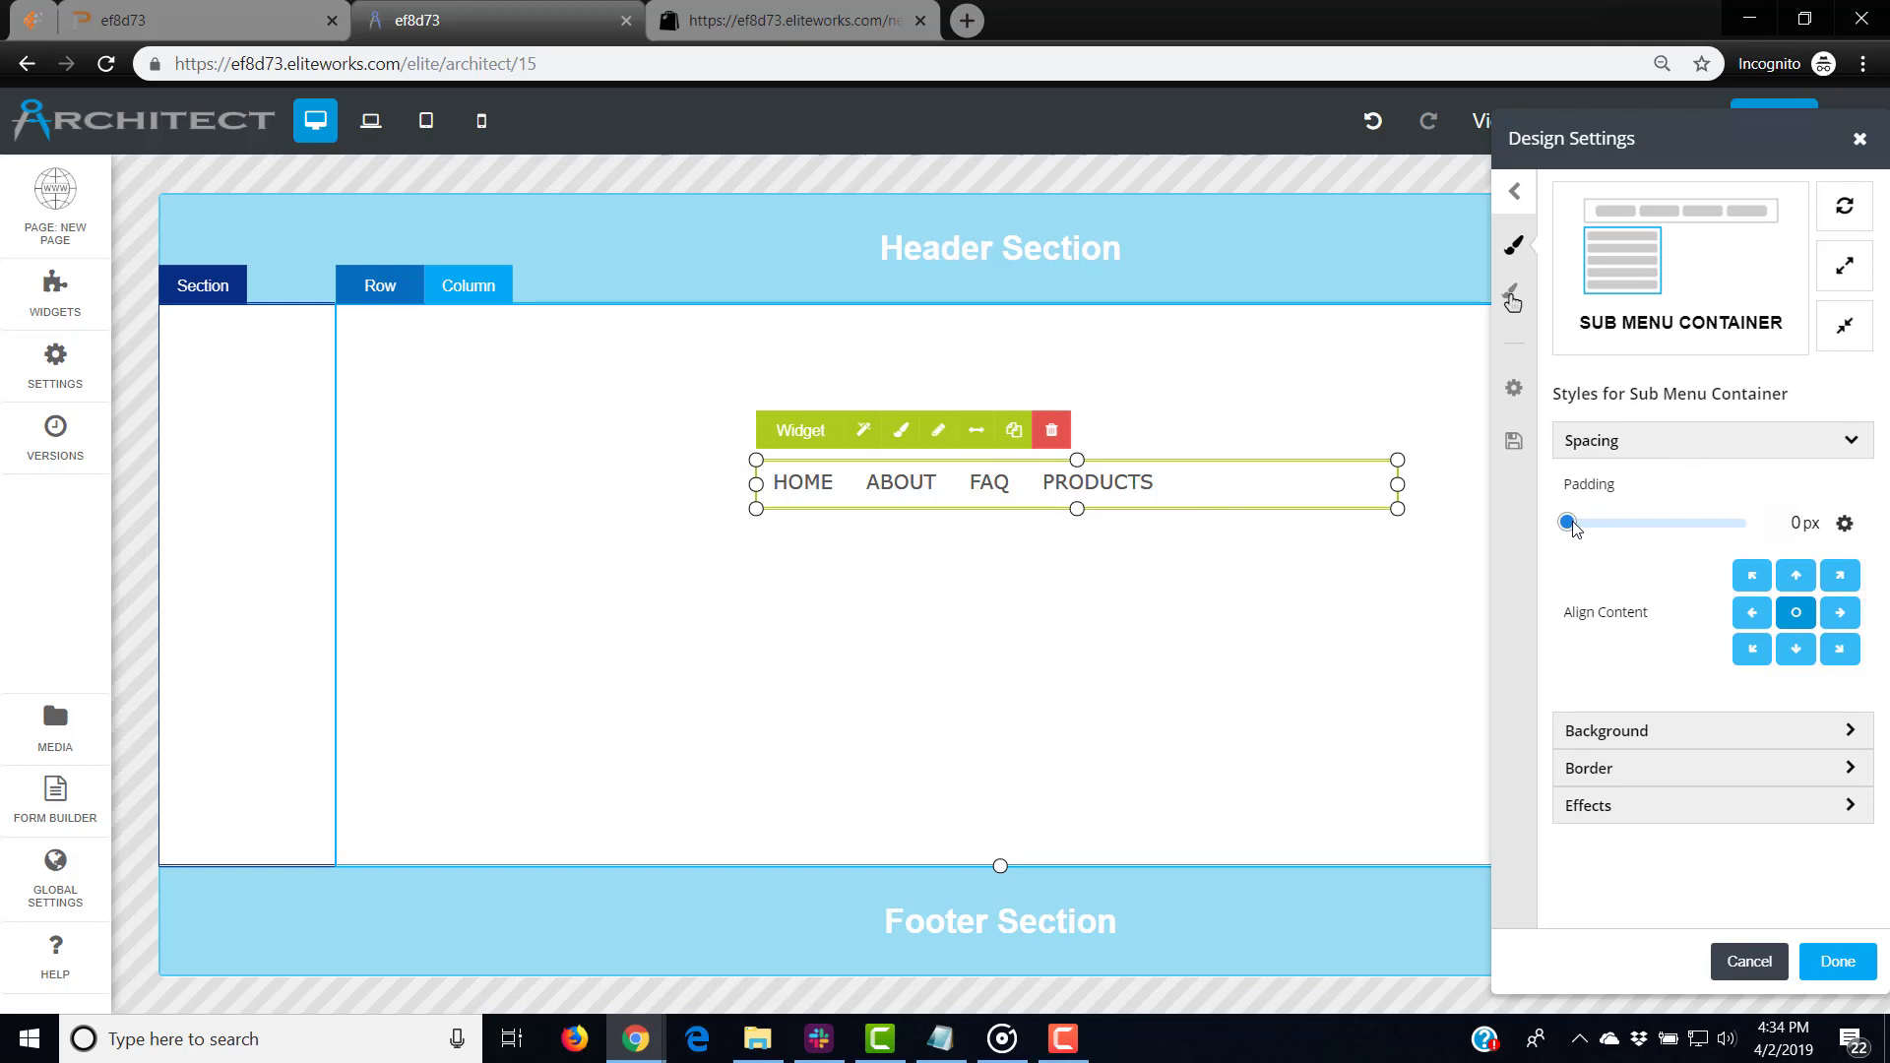
{"action": "left_click_drag", "start_coordinate": [1569, 528], "coordinate": [1663, 531]}
{"action": "left_click", "coordinate": [1834, 960]}
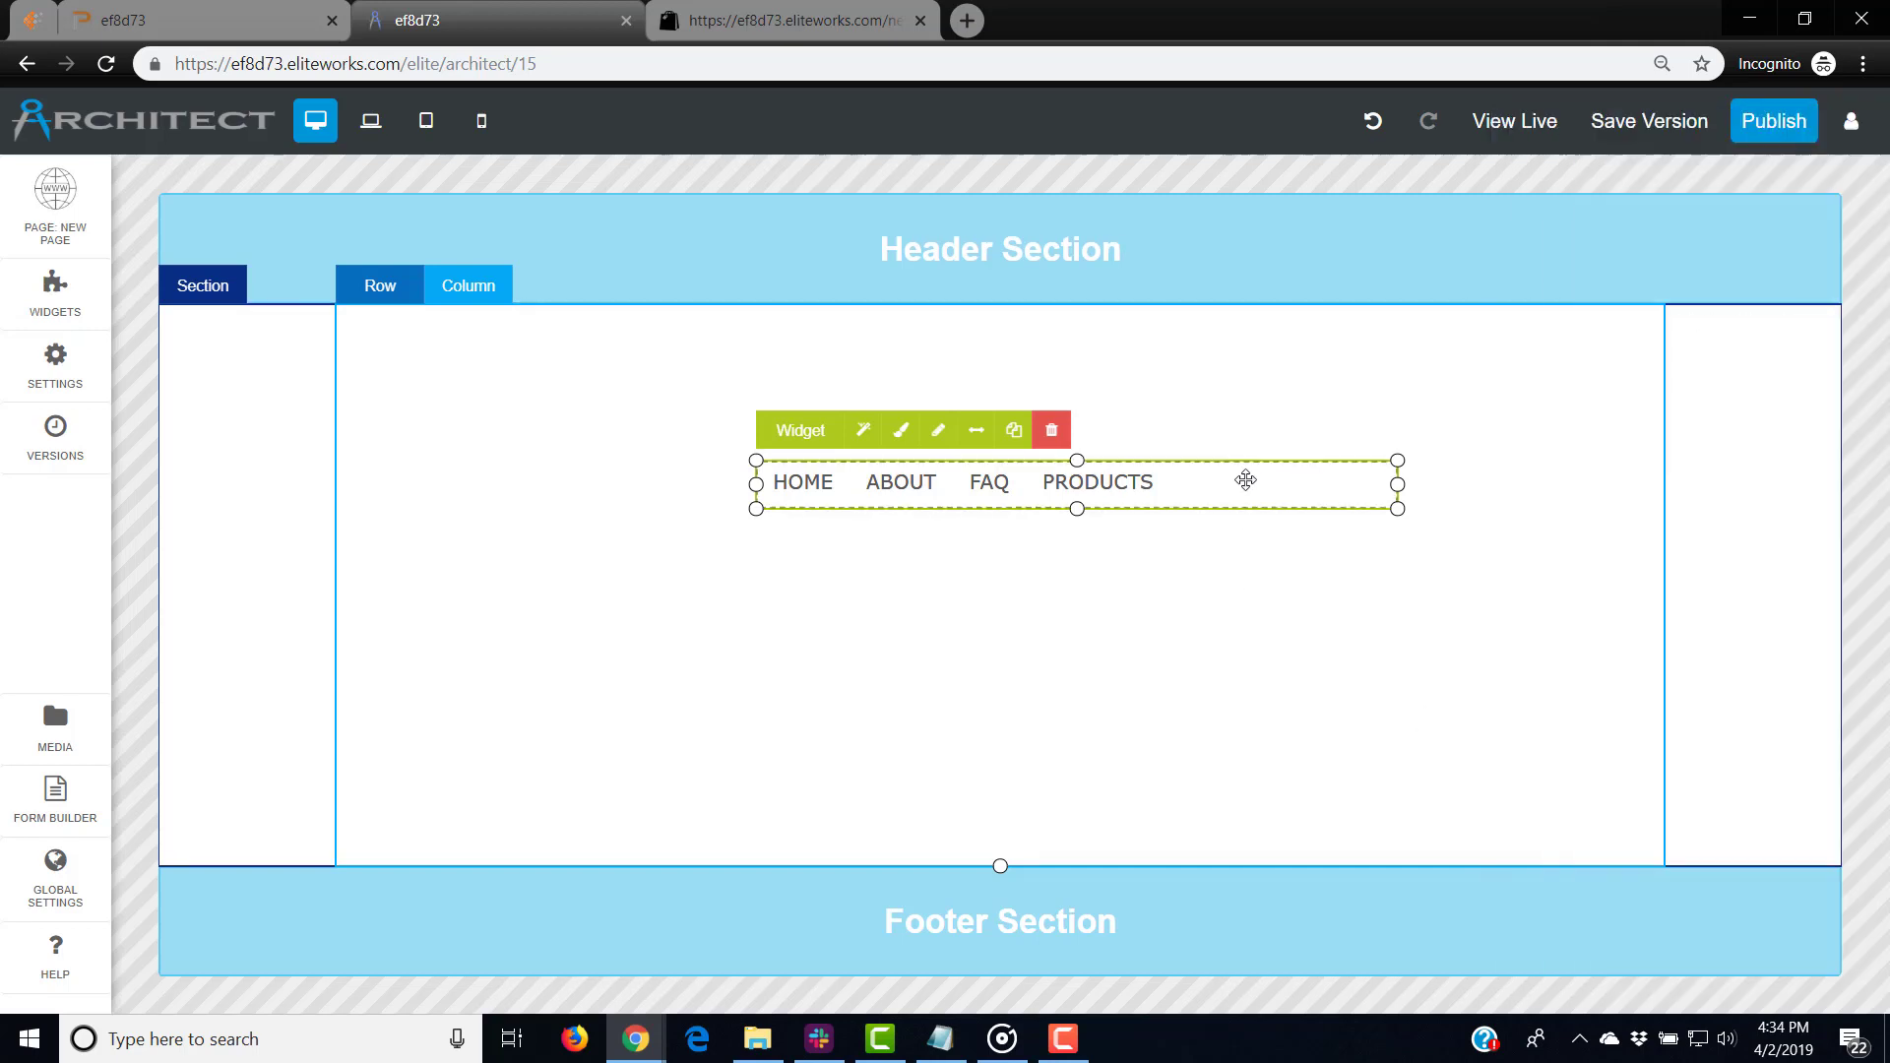
{"action": "mouse_move", "coordinate": [1078, 487]}
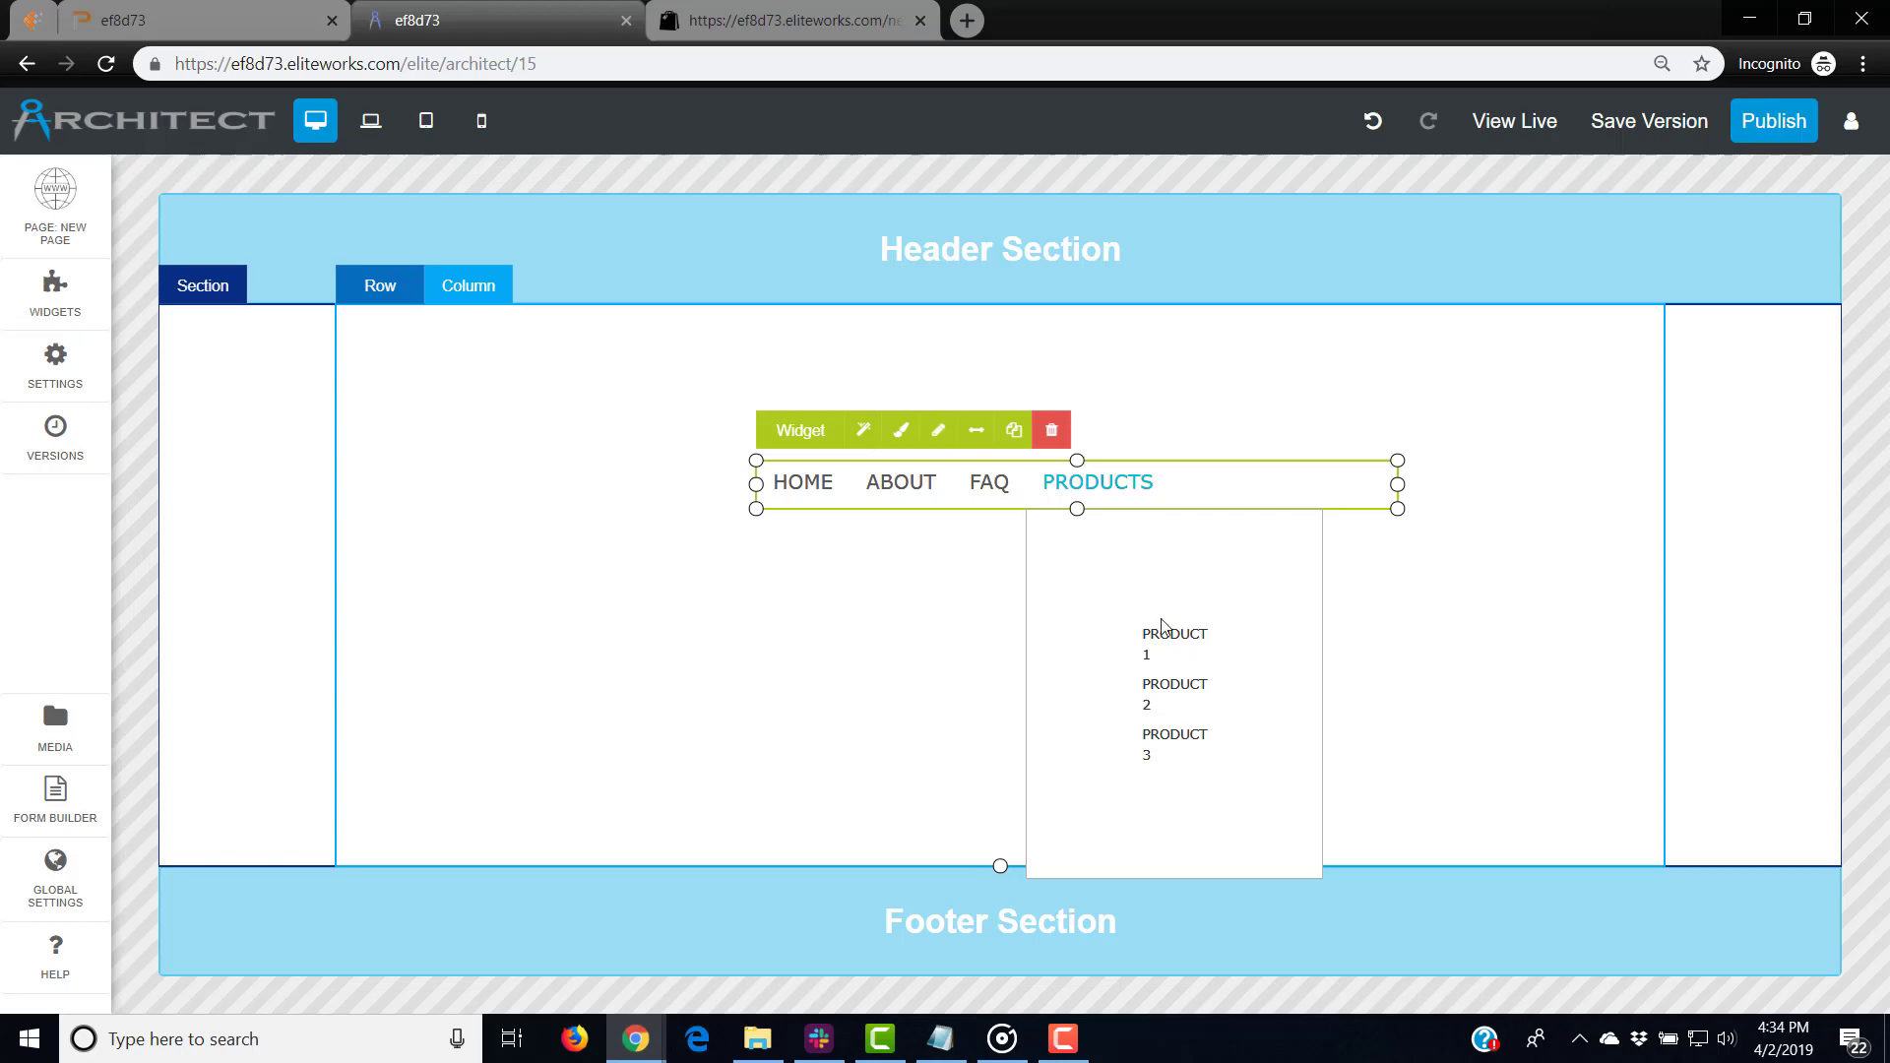
Step: Set the padding of the Sub Menu Container to 5 px in its normal styles
{"action": "left_click", "coordinate": [940, 431]}
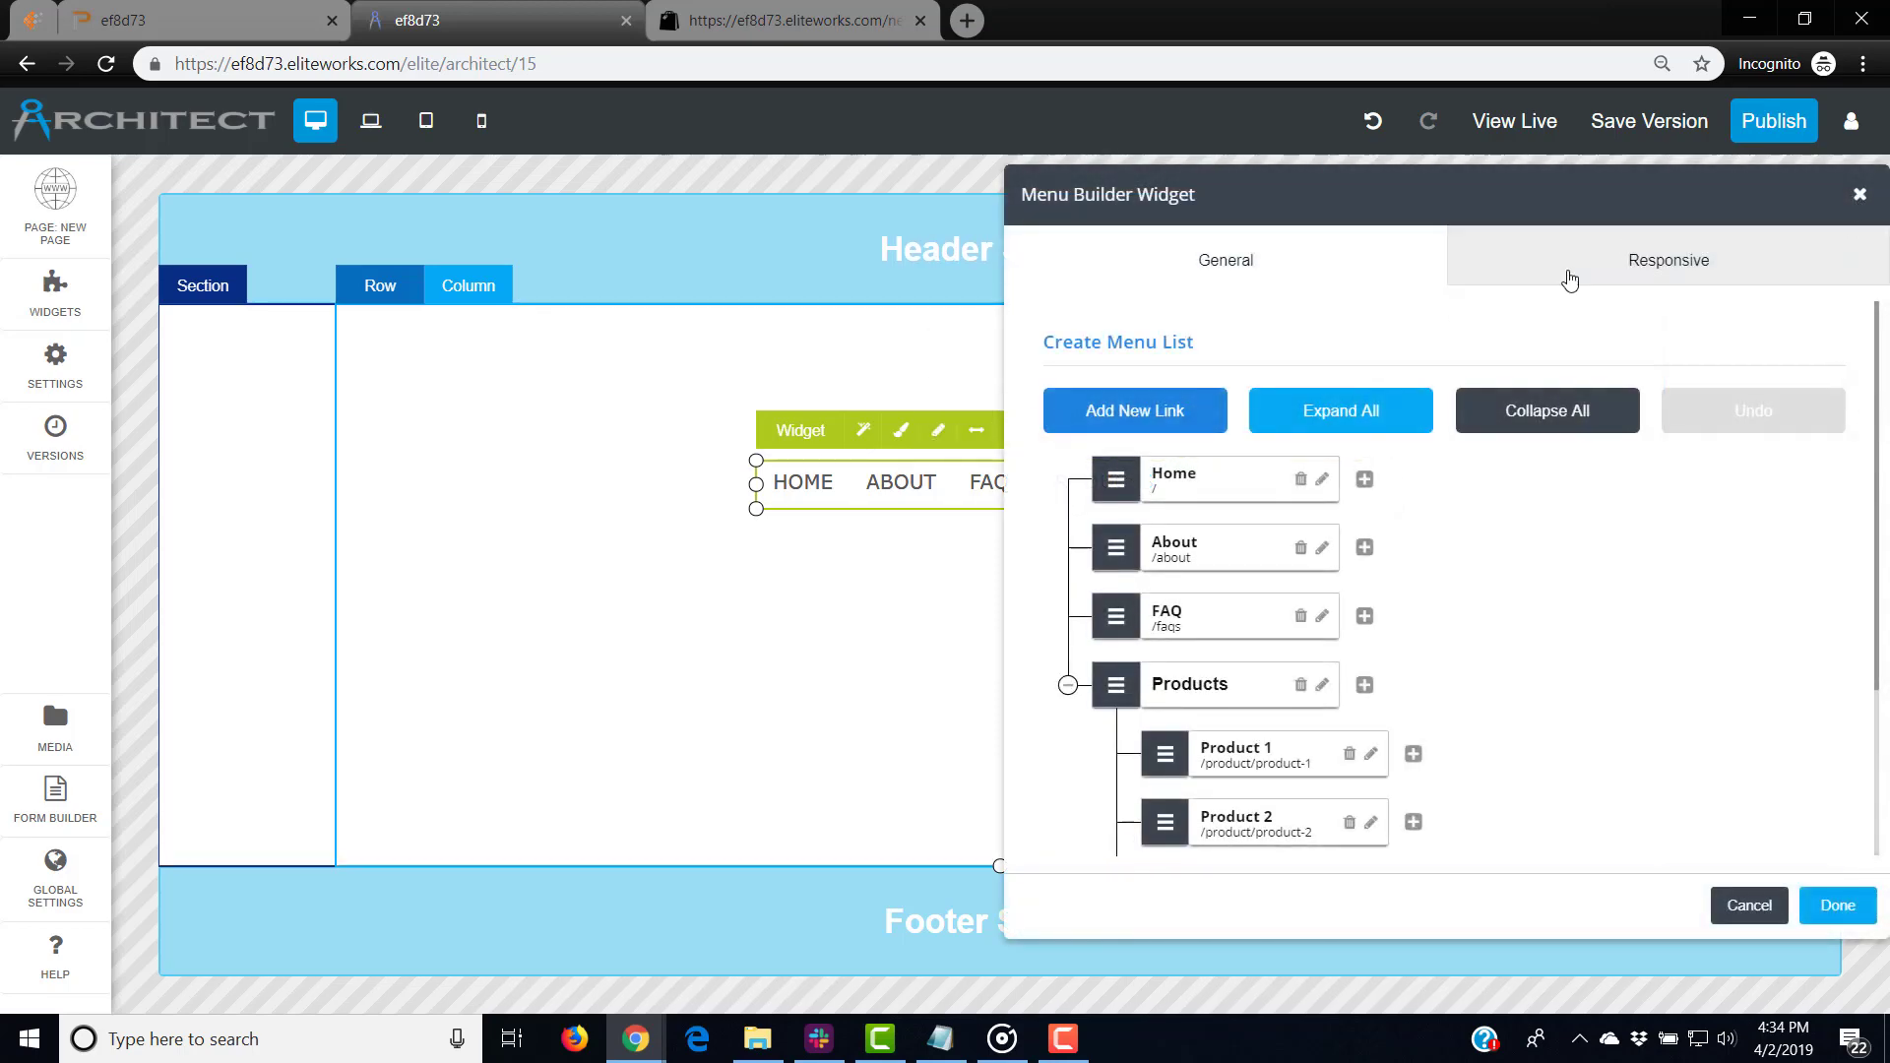
{"action": "left_click", "coordinate": [1860, 195]}
{"action": "left_click", "coordinate": [901, 431]}
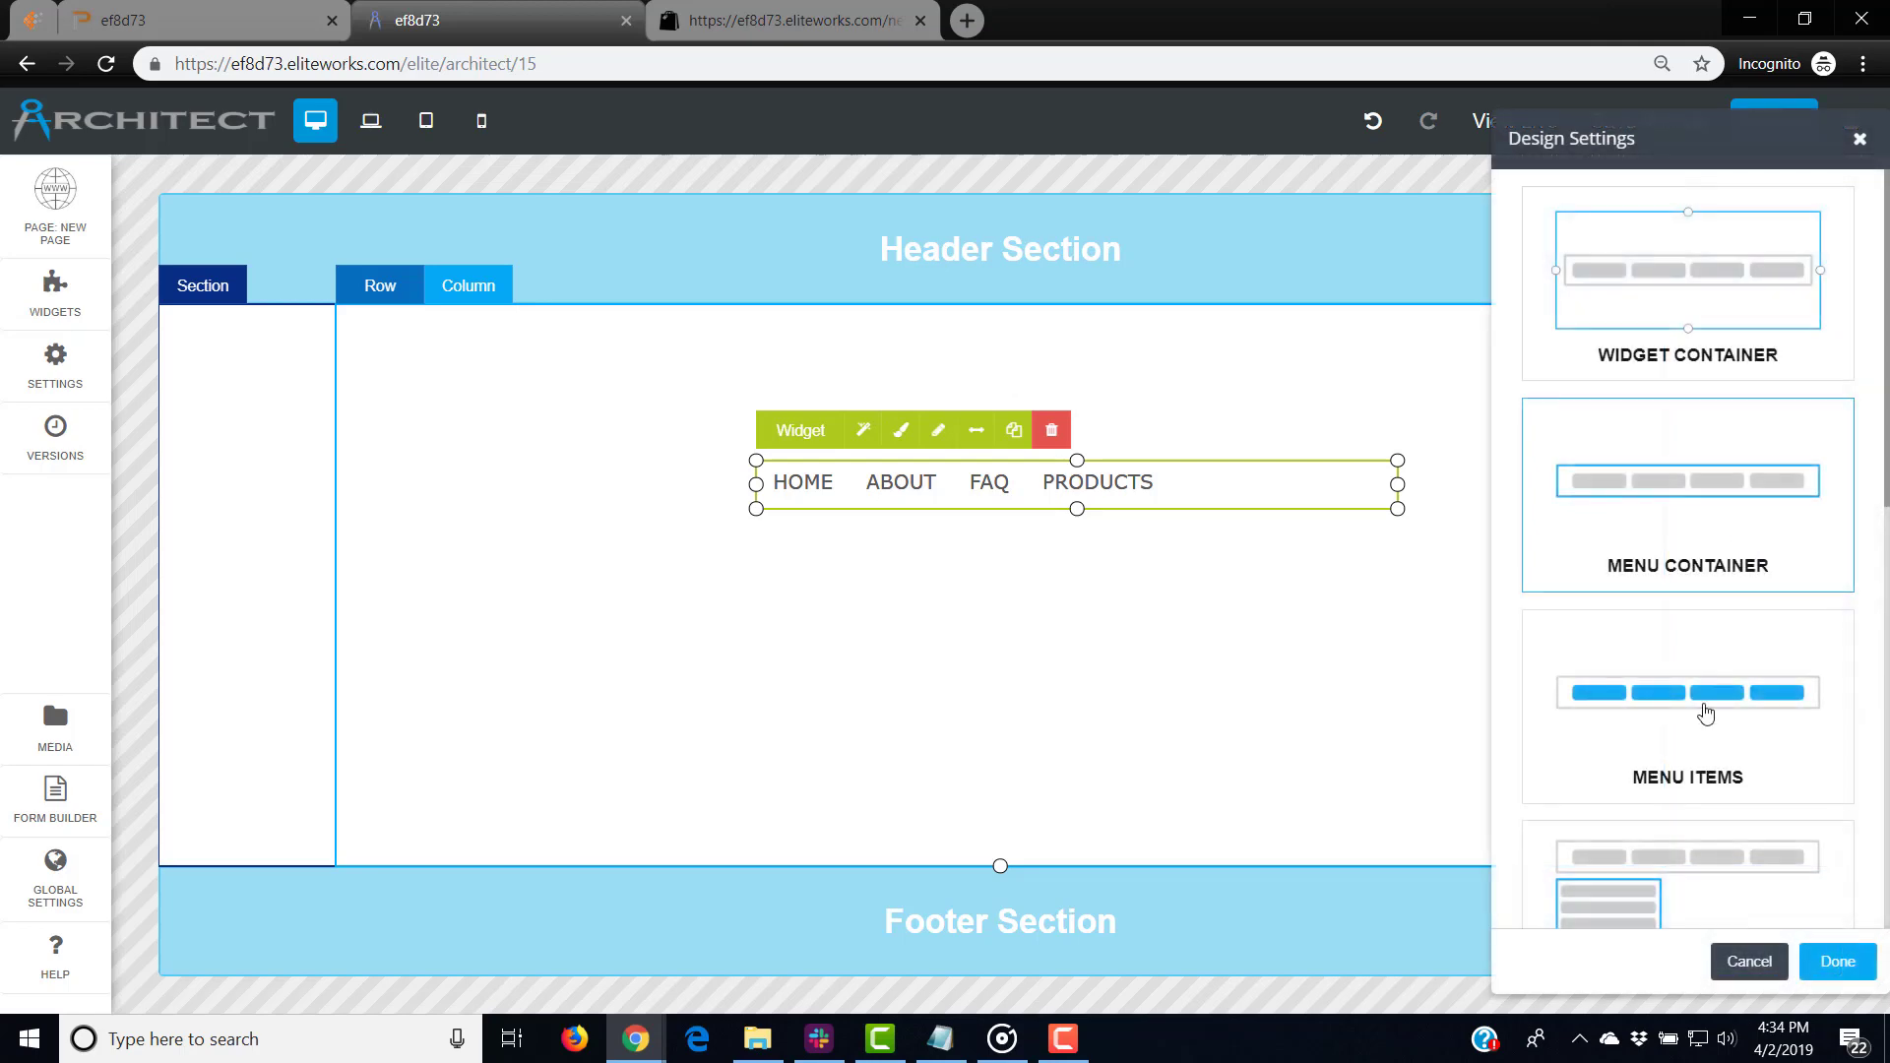
{"action": "left_click", "coordinate": [1706, 714]}
{"action": "left_click", "coordinate": [1688, 274]}
{"action": "scroll", "coordinate": [1725, 367], "scroll_direction": "down", "scroll_amount": 1}
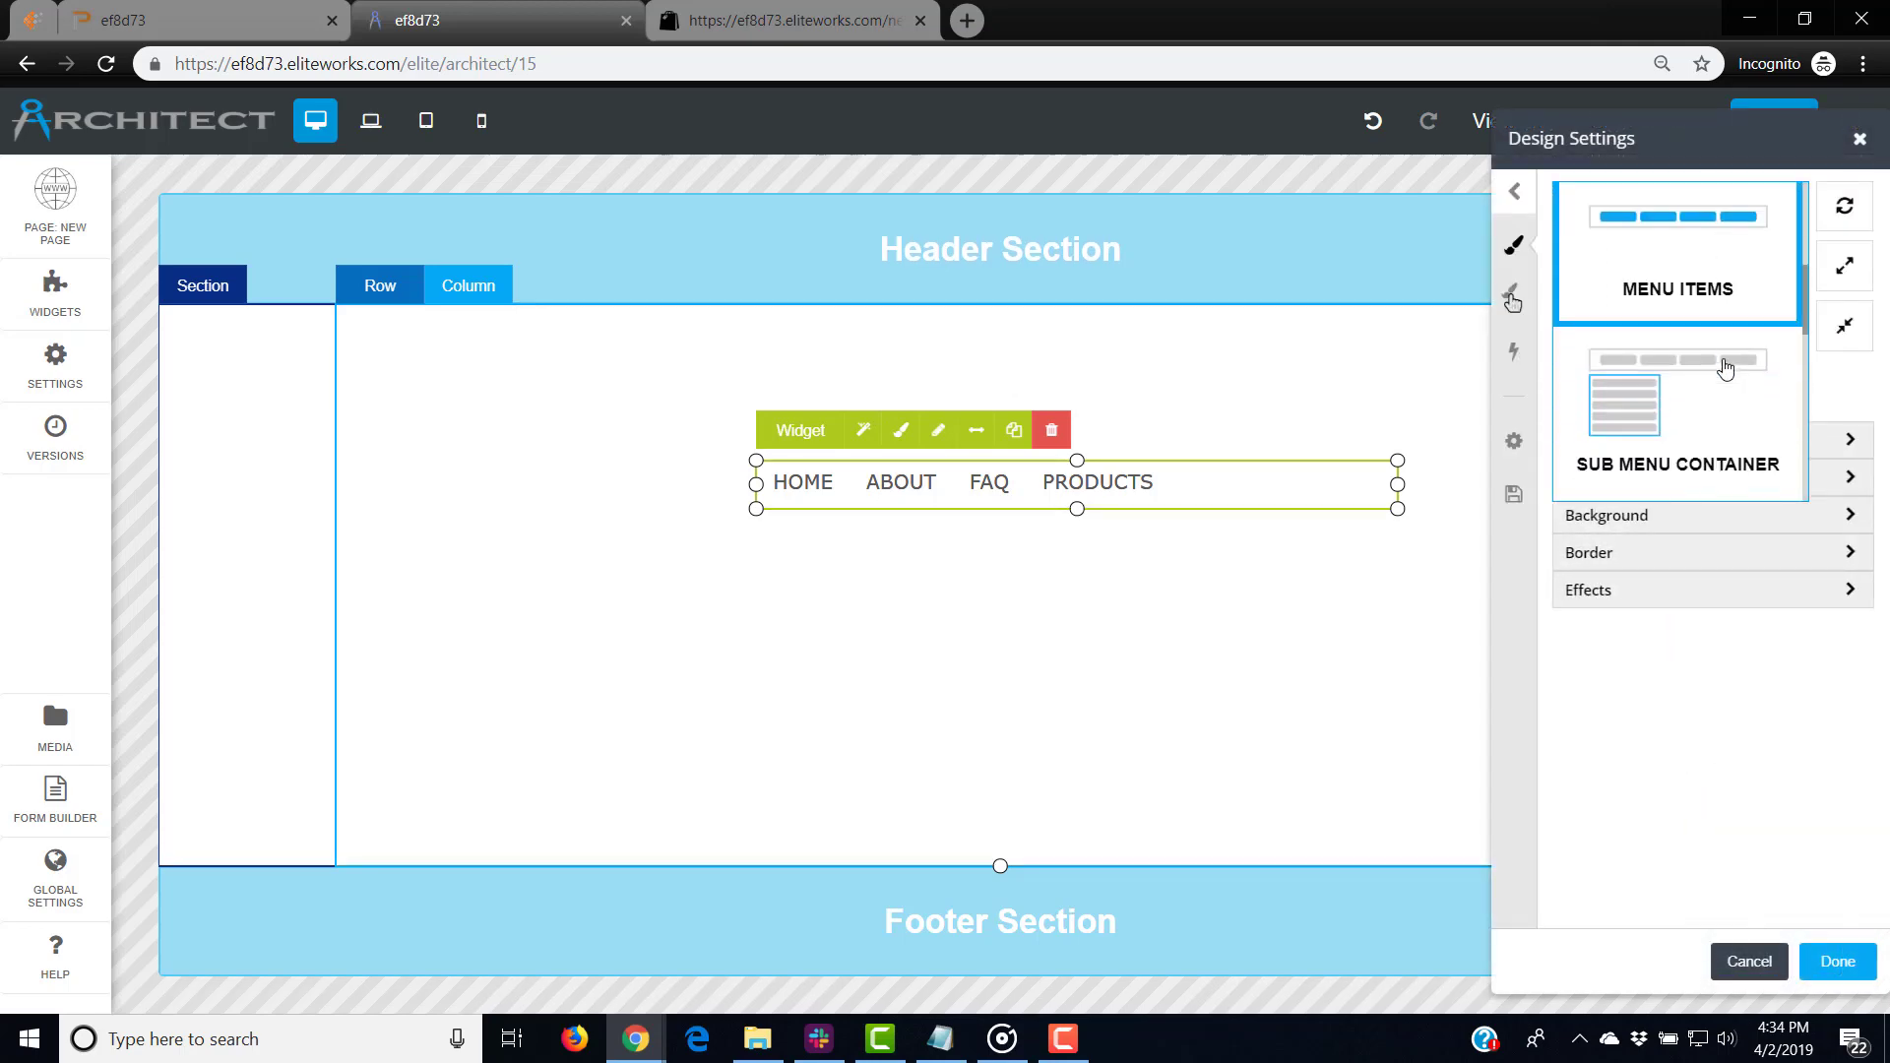
{"action": "left_click", "coordinate": [1725, 367]}
{"action": "left_click", "coordinate": [1719, 442]}
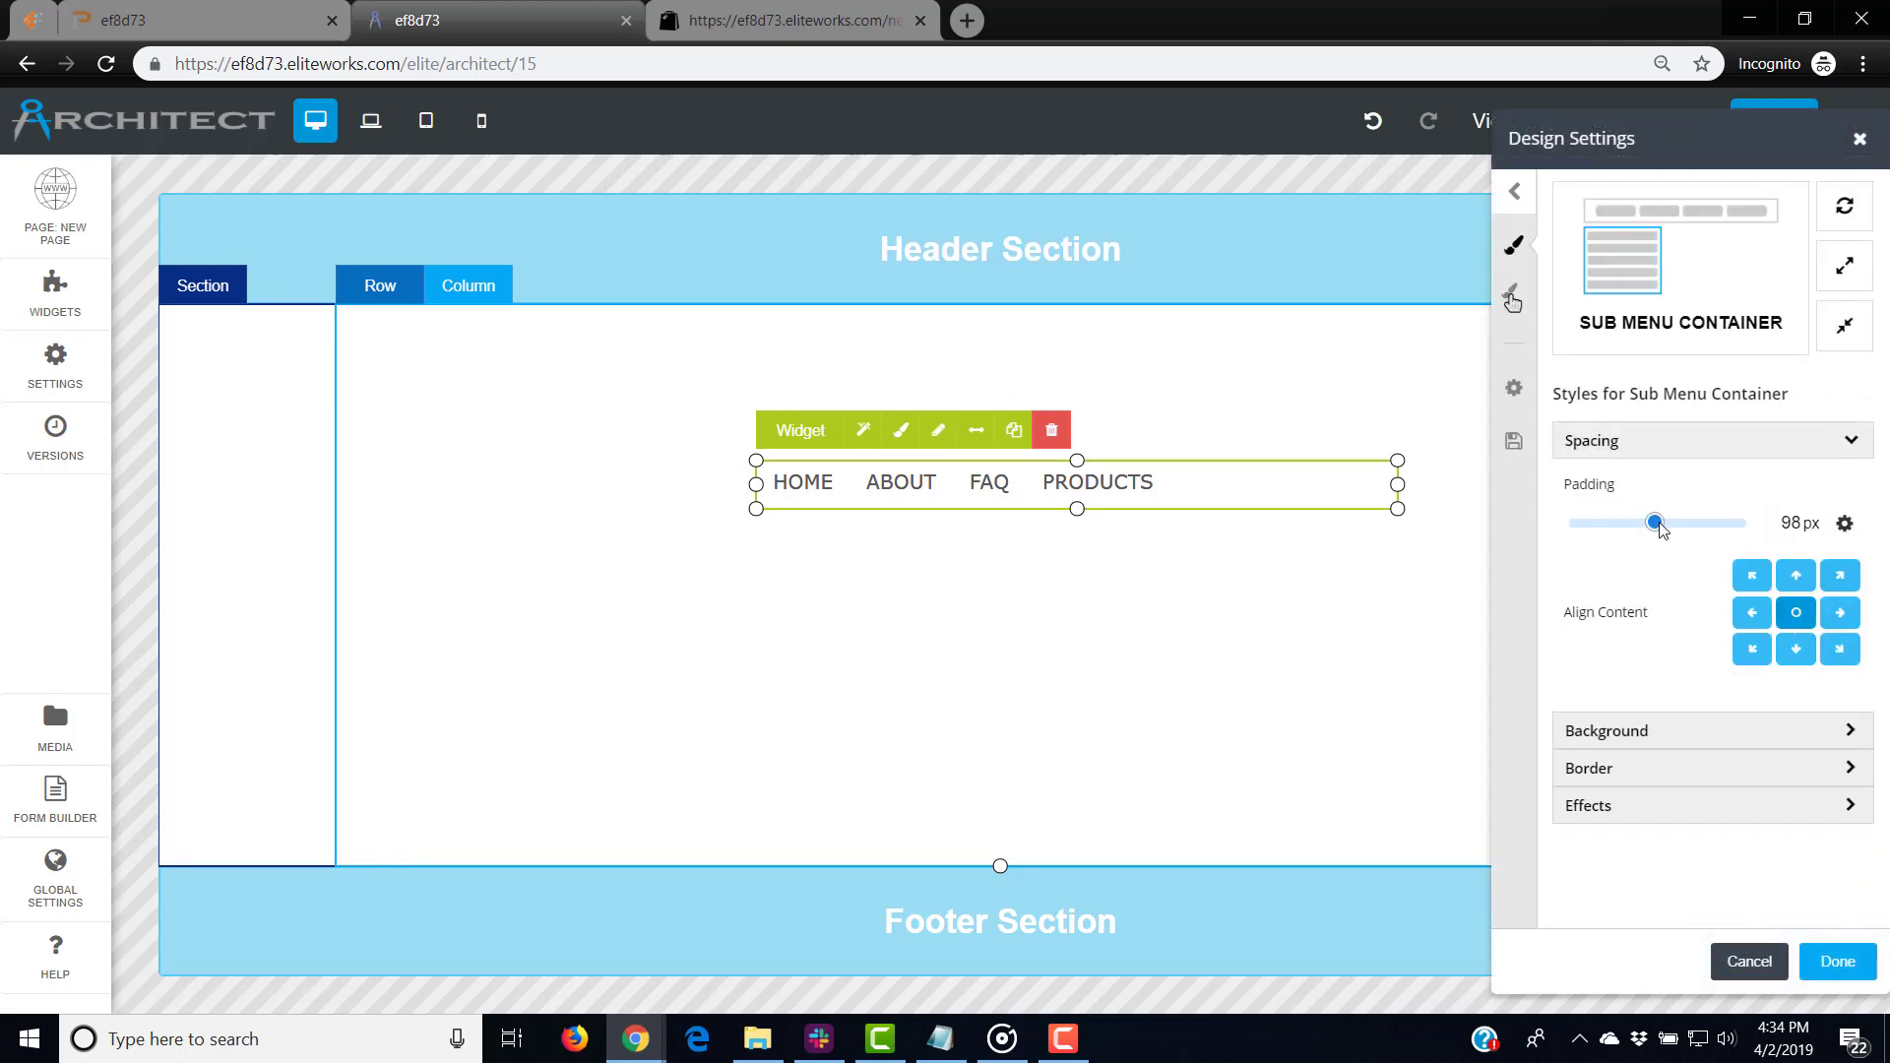
{"action": "left_click_drag", "start_coordinate": [1661, 529], "coordinate": [1581, 529]}
Step: Set the Sub Menu Item's width to 160 px, save the design settings and preview the Products dropdown
{"action": "left_click", "coordinate": [1734, 312]}
{"action": "scroll", "coordinate": [1734, 393], "scroll_direction": "down", "scroll_amount": 2}
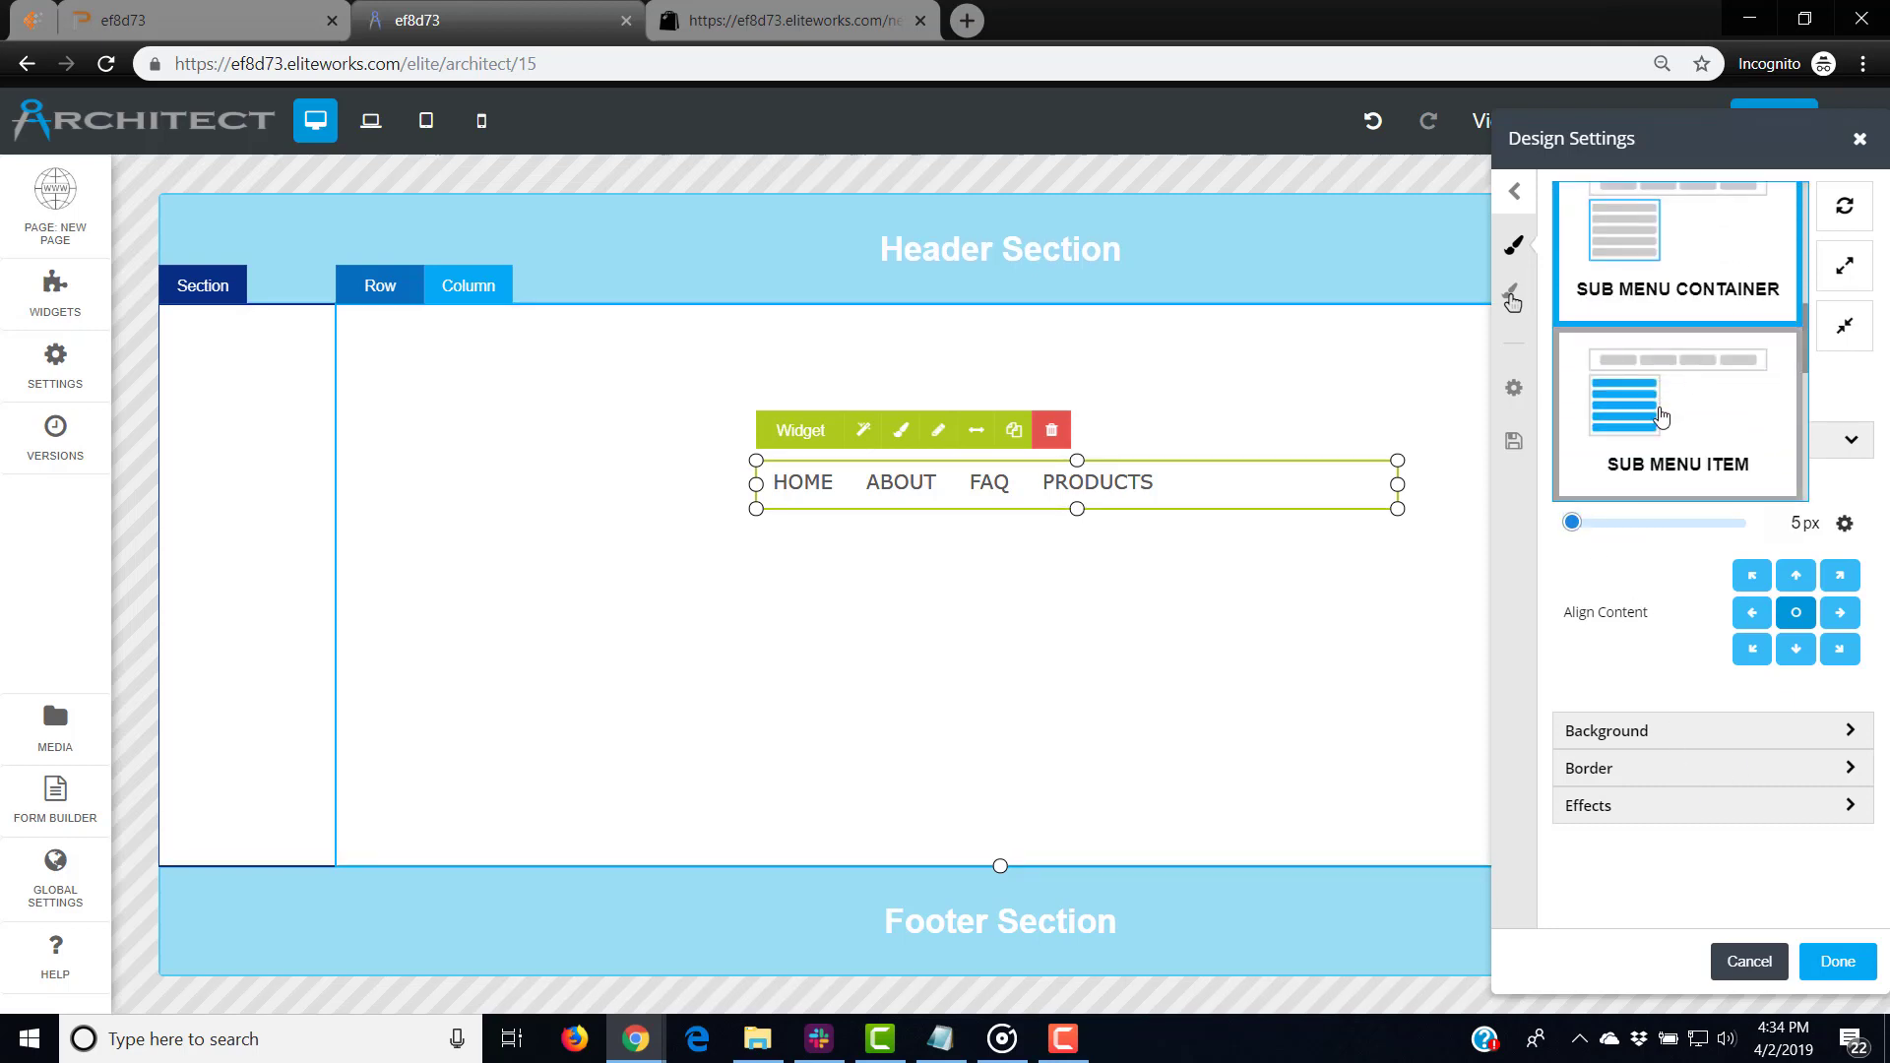
{"action": "left_click", "coordinate": [1739, 452]}
{"action": "left_click", "coordinate": [1739, 446]}
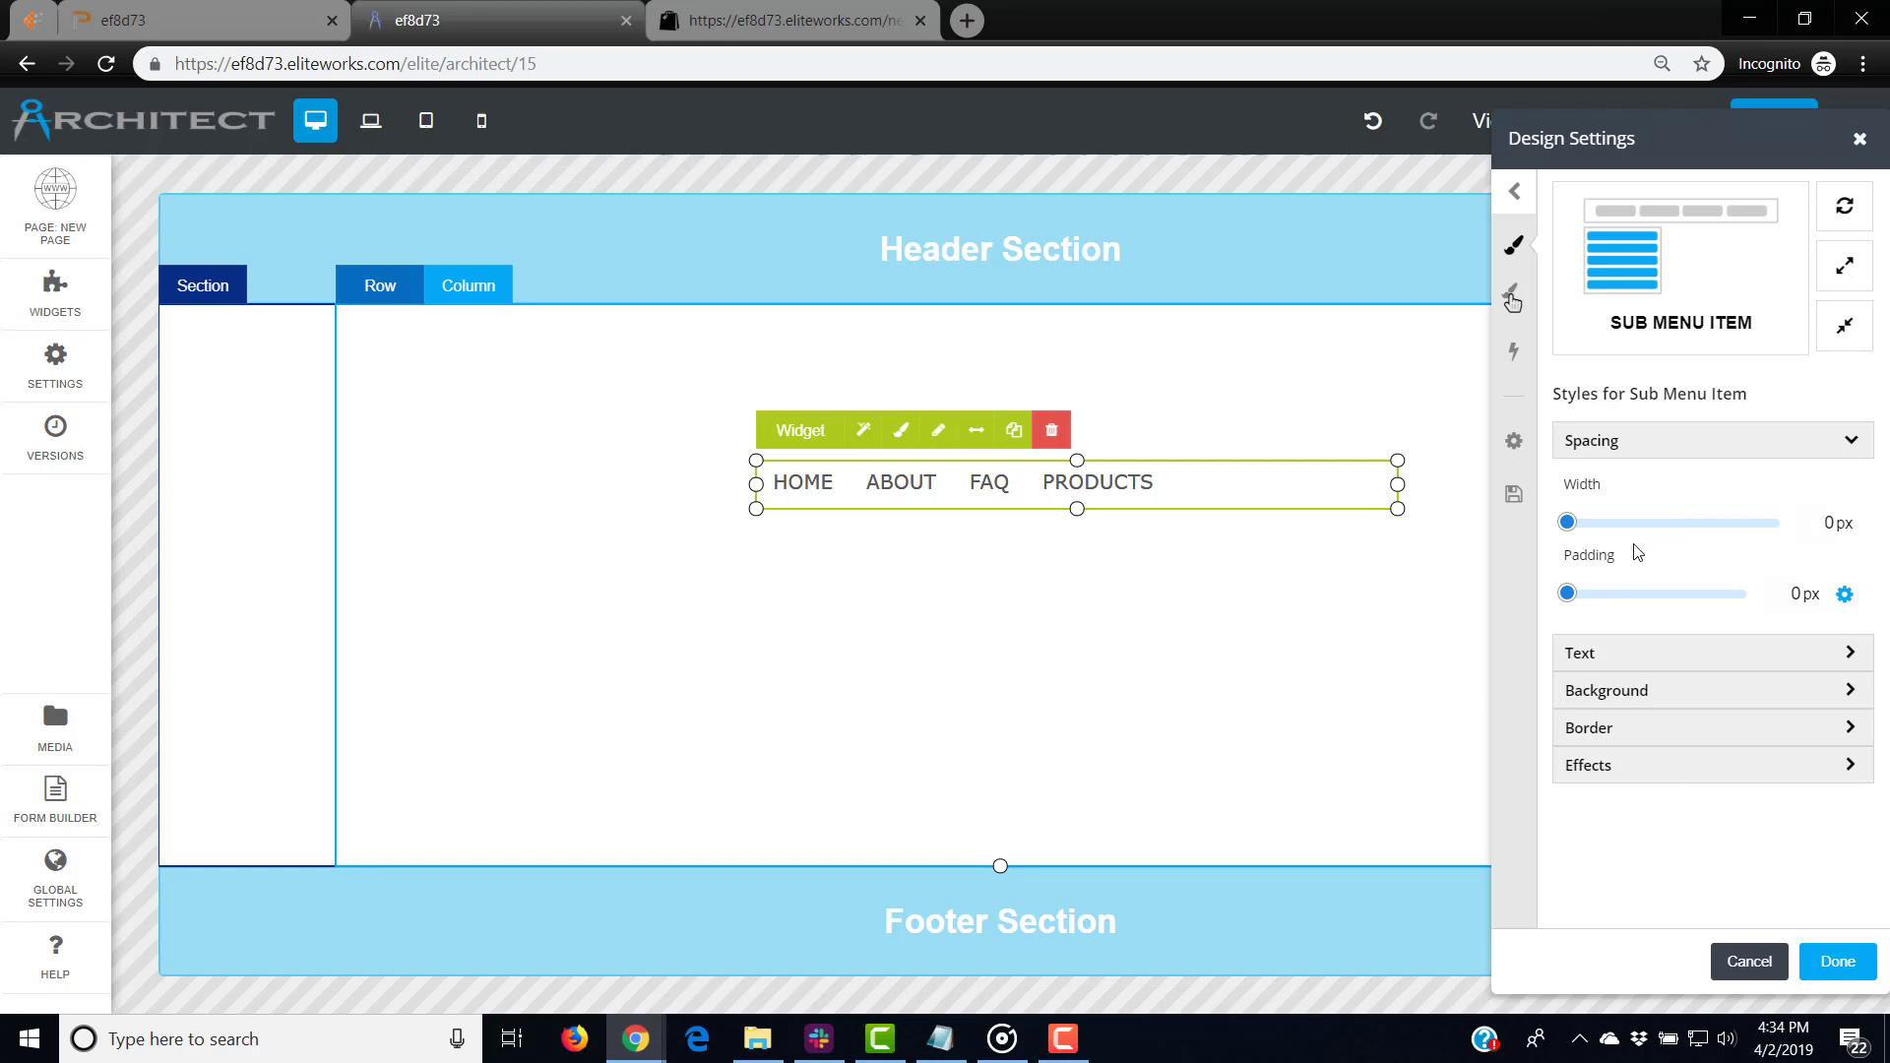
{"action": "left_click_drag", "start_coordinate": [1569, 523], "coordinate": [1603, 523]}
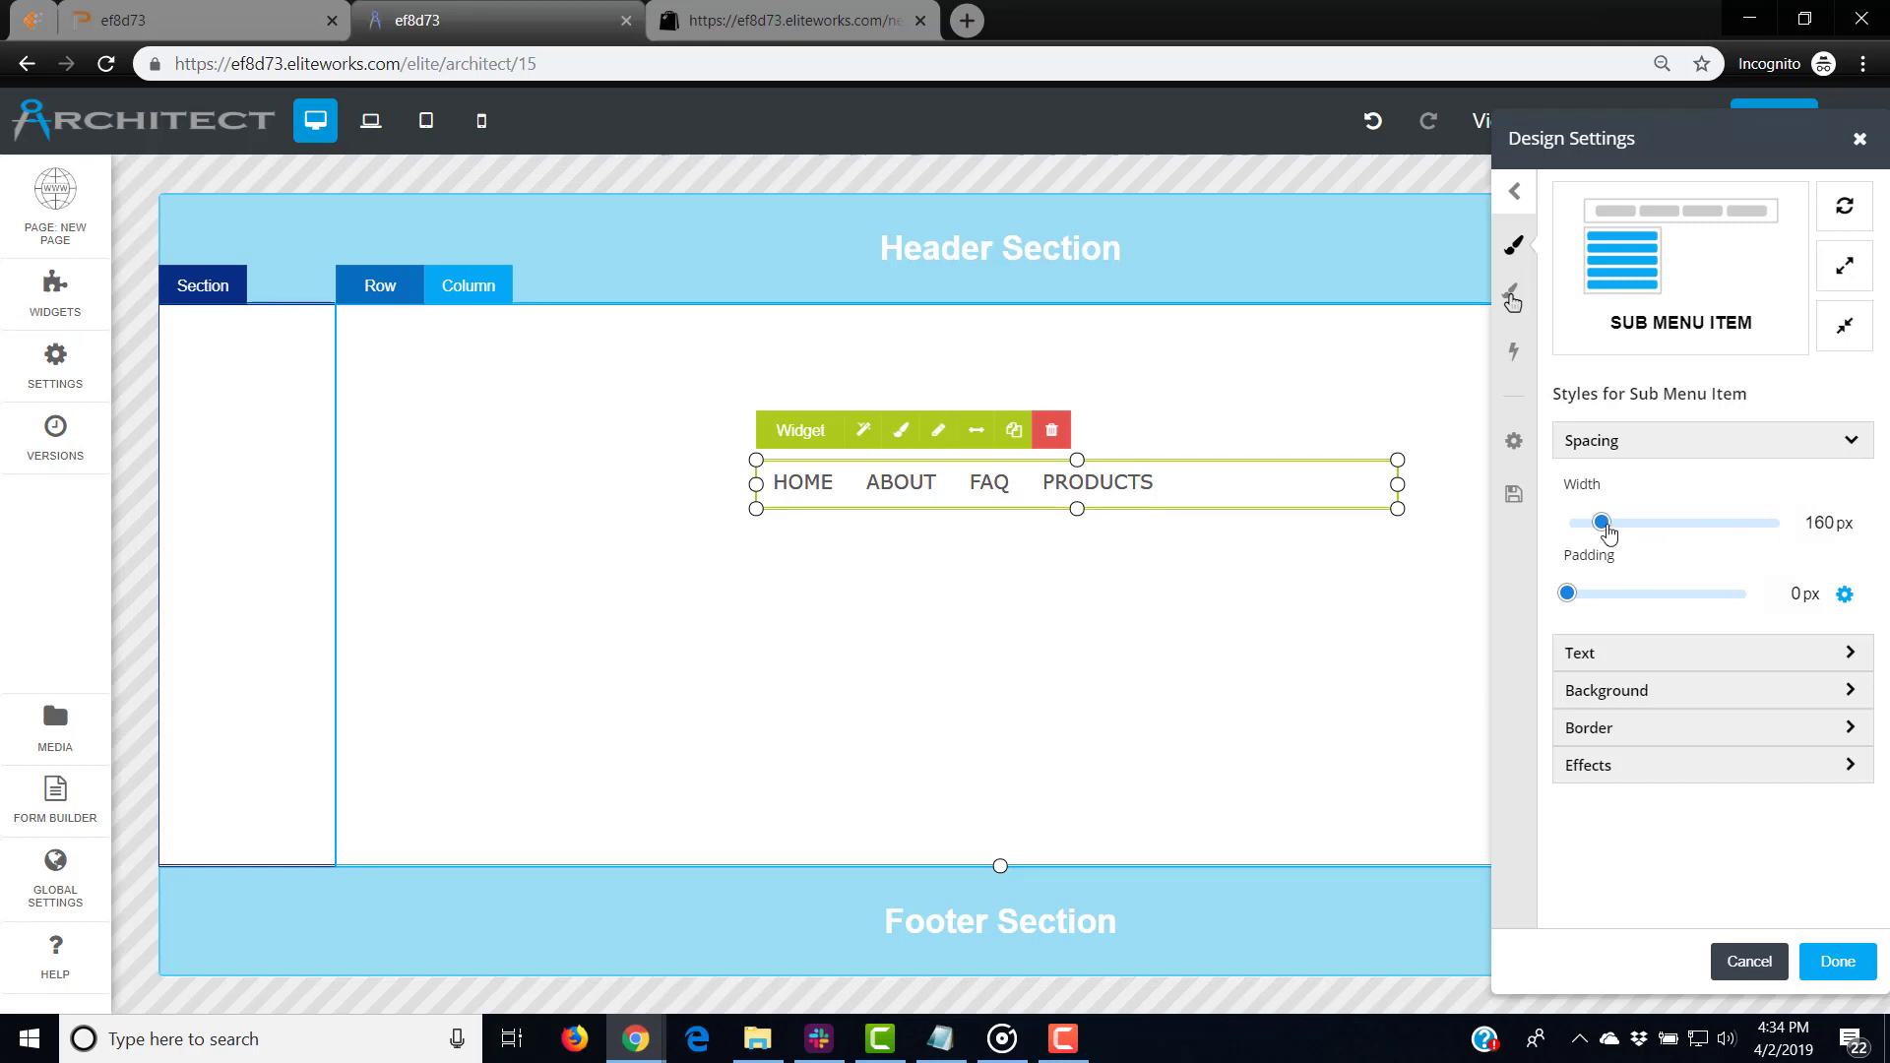
{"action": "left_click", "coordinate": [1839, 970]}
{"action": "mouse_move", "coordinate": [1102, 487]}
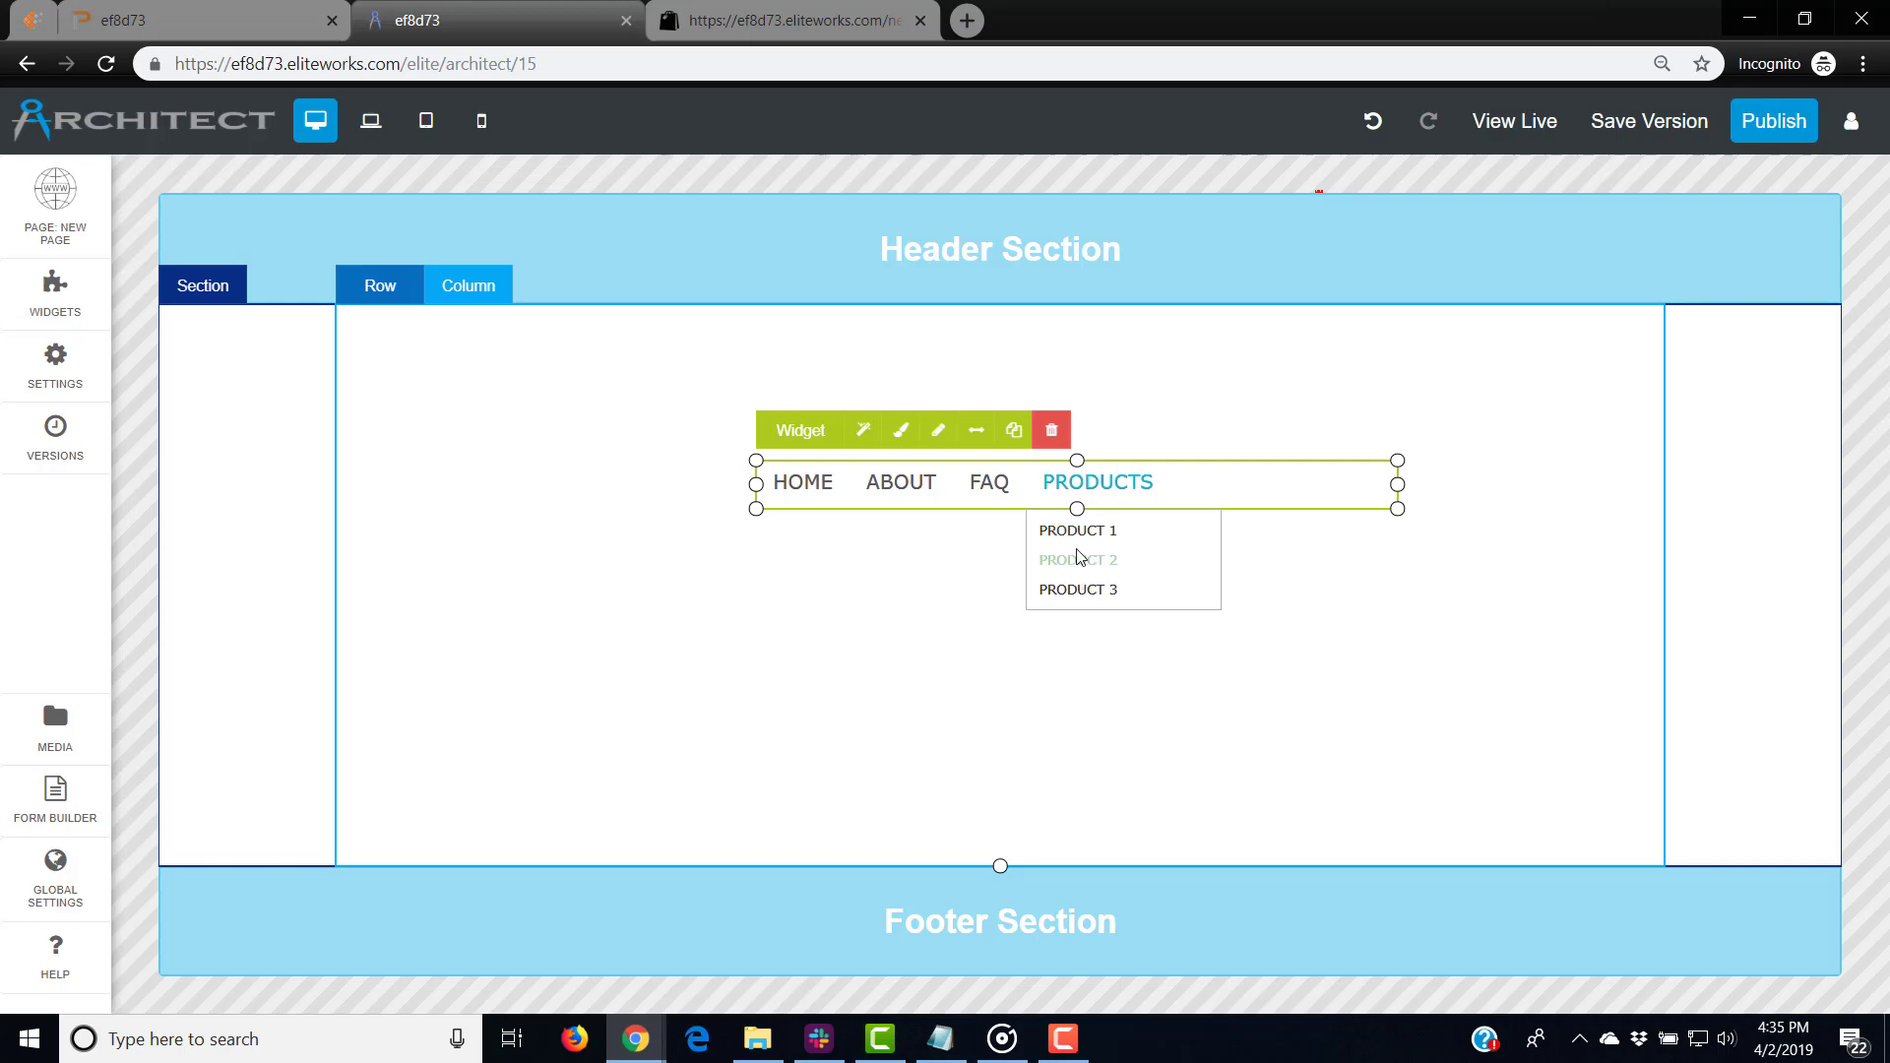
Step: Open the Sub Menu Item's design settings and review the text options in its normal styles
{"action": "left_click", "coordinate": [939, 430]}
{"action": "scroll", "coordinate": [1802, 591], "scroll_direction": "down", "scroll_amount": 2}
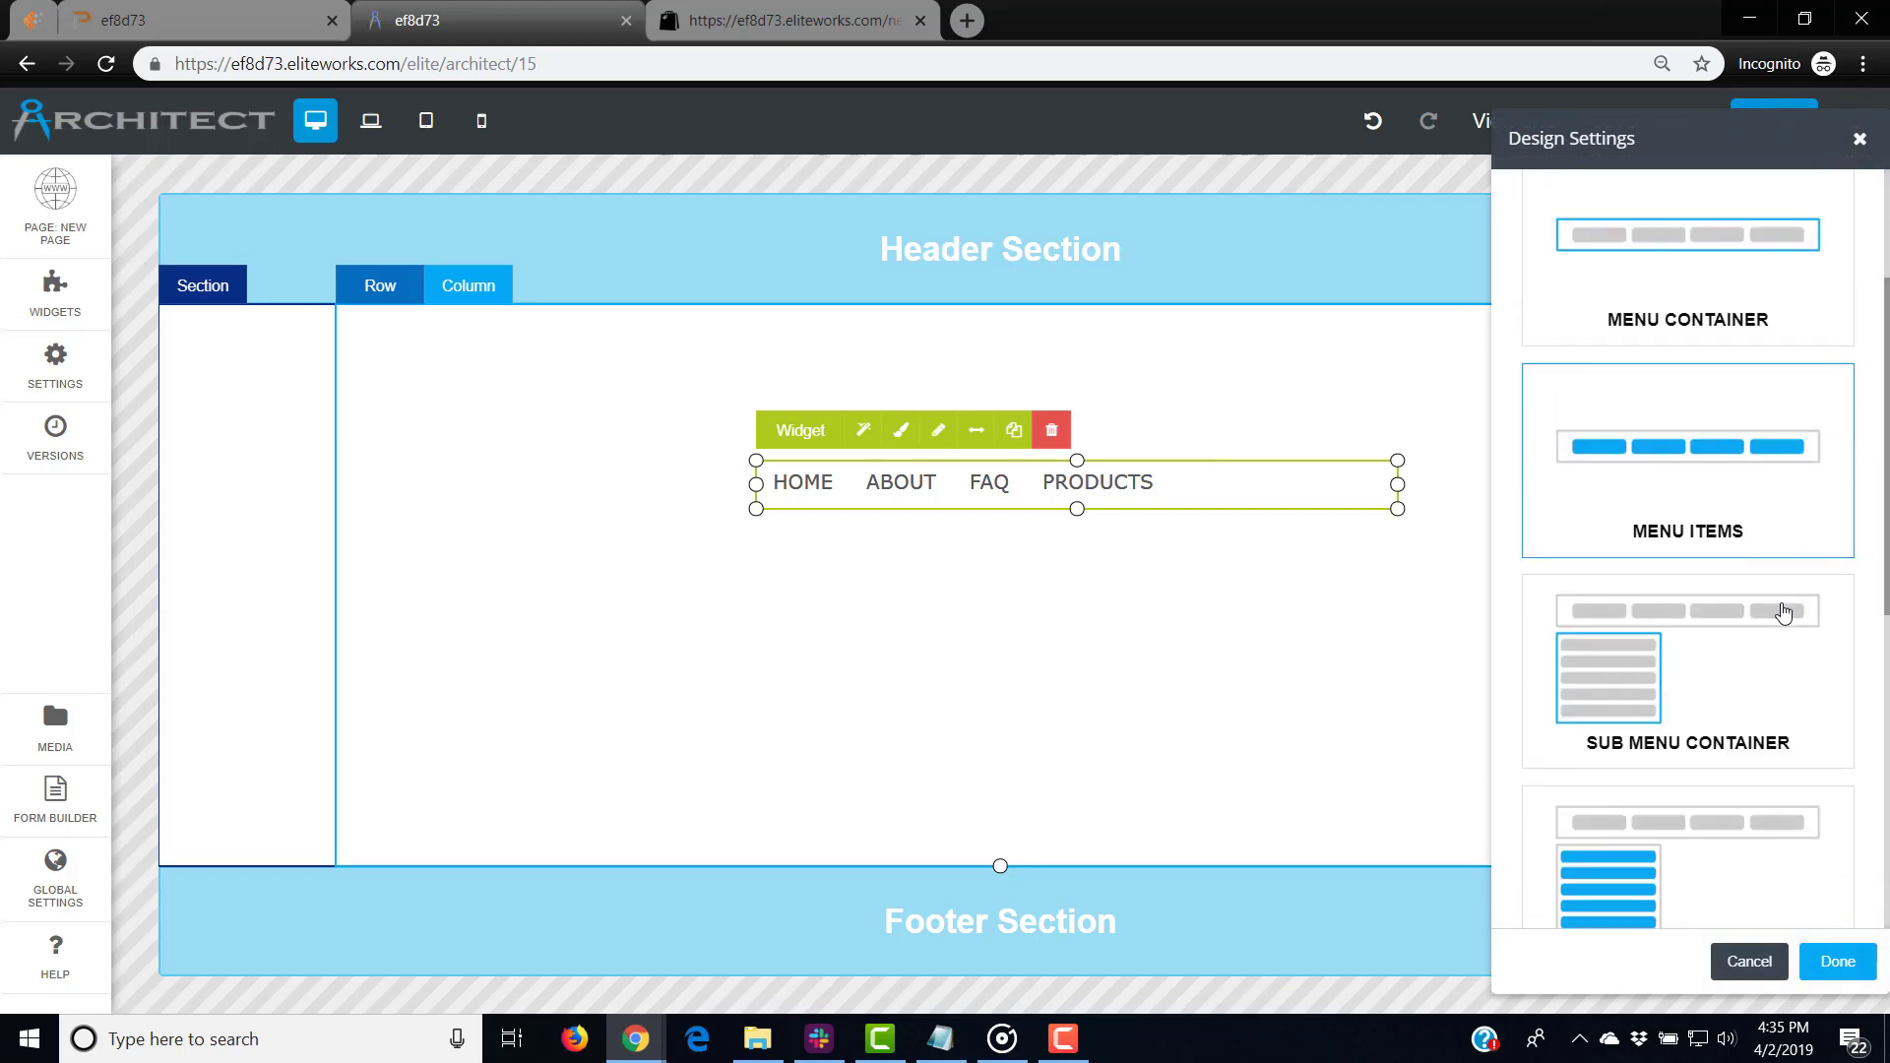
{"action": "scroll", "coordinate": [1690, 622], "scroll_direction": "down", "scroll_amount": 2}
{"action": "scroll", "coordinate": [1691, 622], "scroll_direction": "down", "scroll_amount": 3}
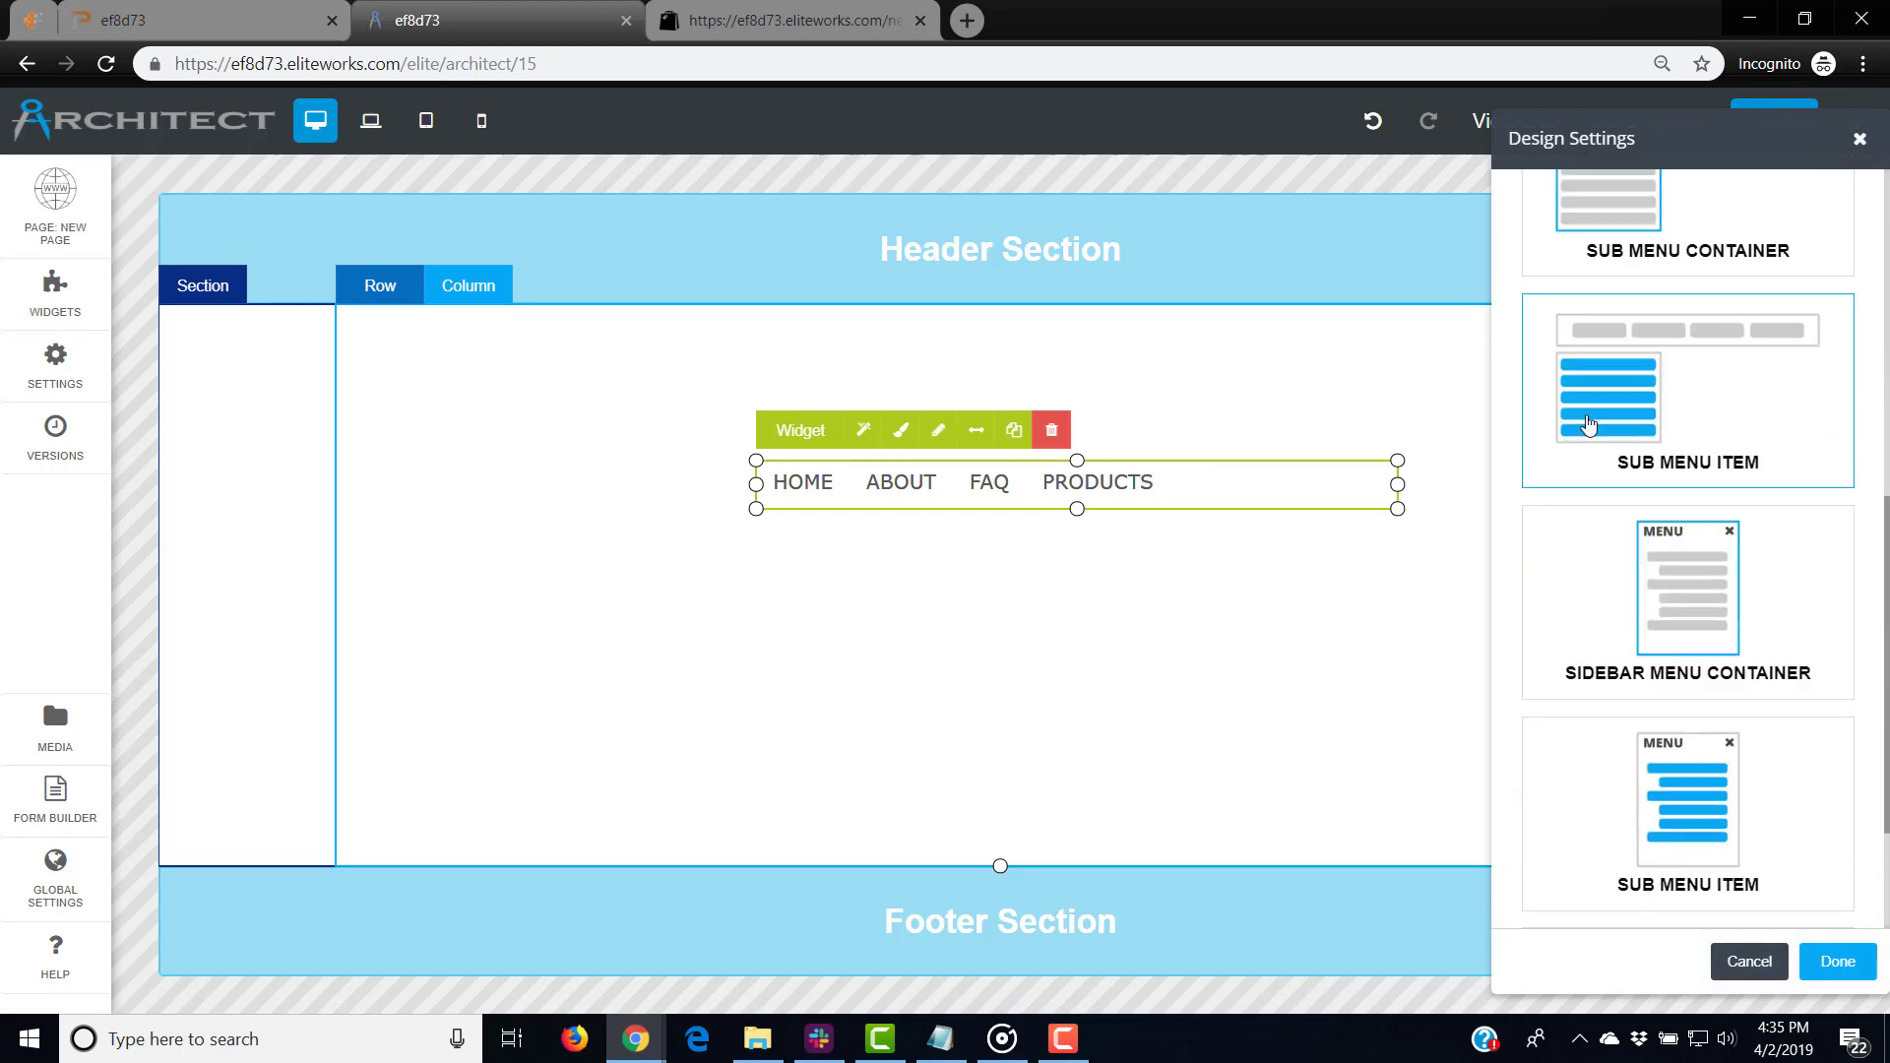
{"action": "left_click", "coordinate": [1719, 409]}
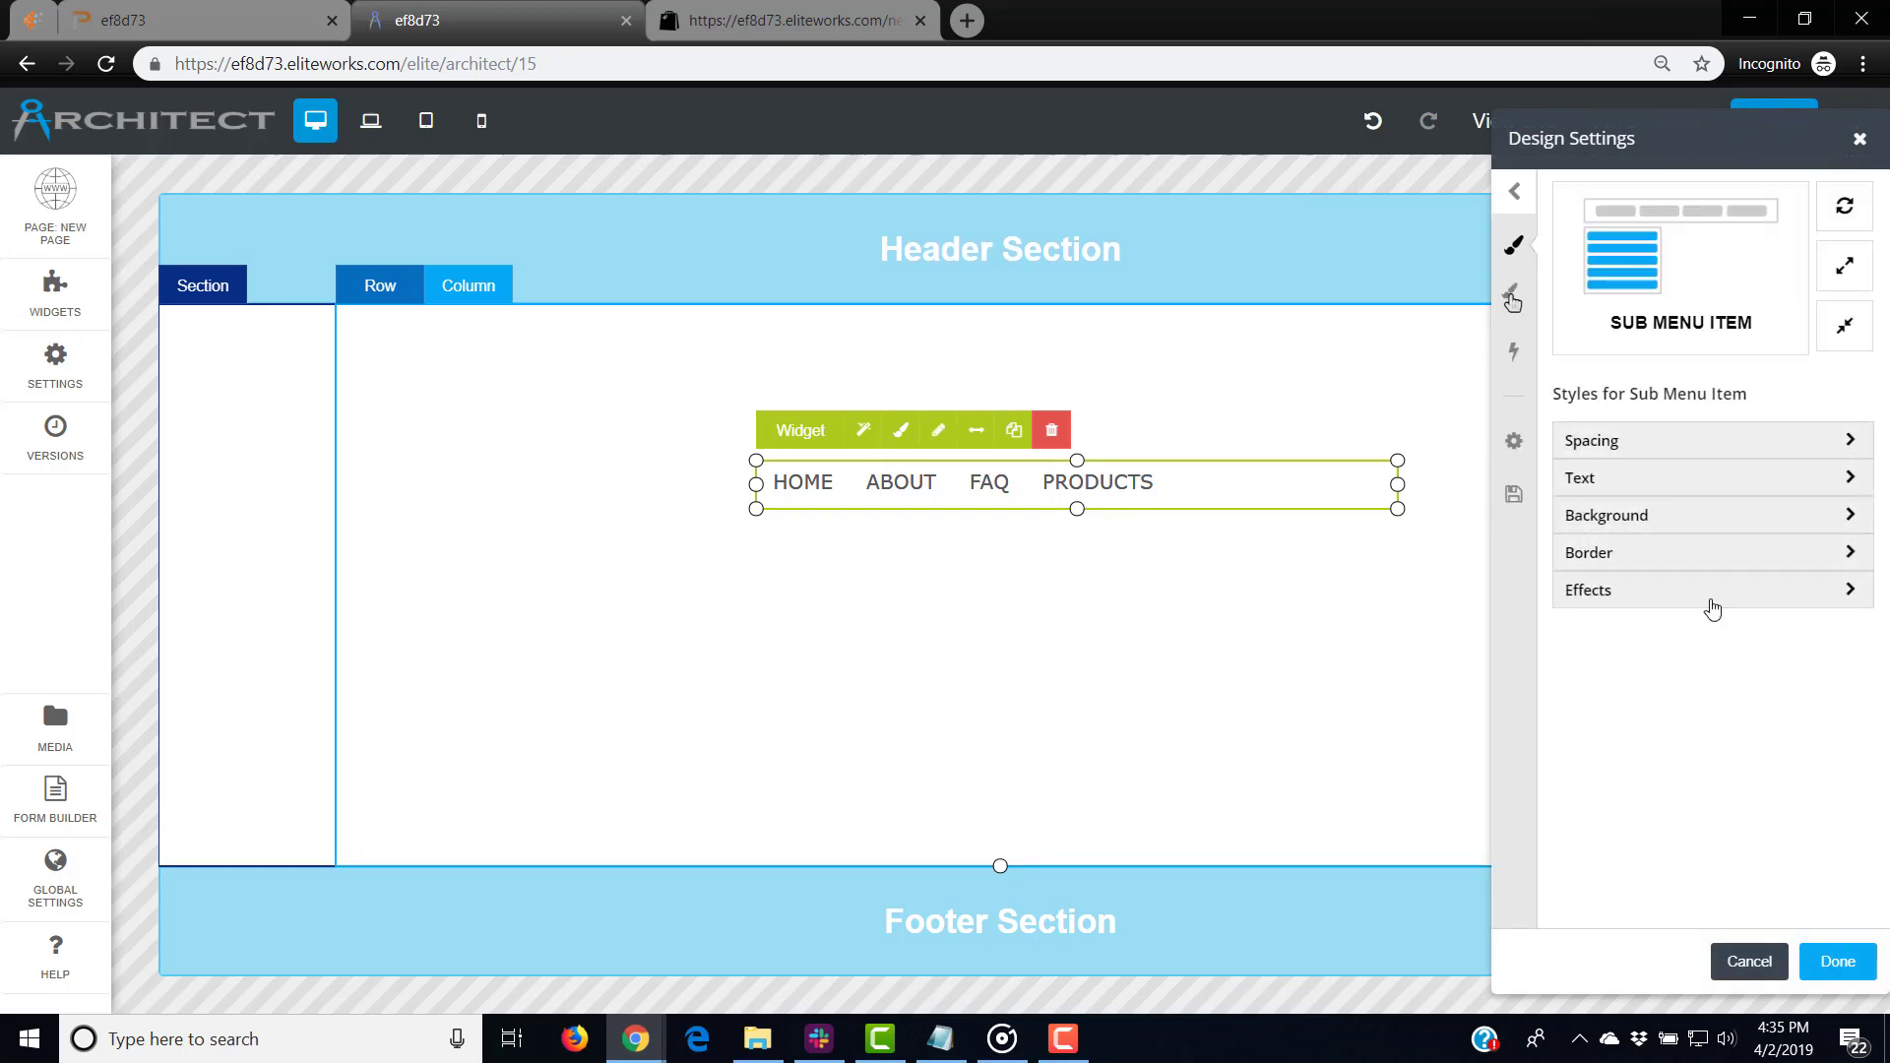
{"action": "left_click", "coordinate": [1692, 479]}
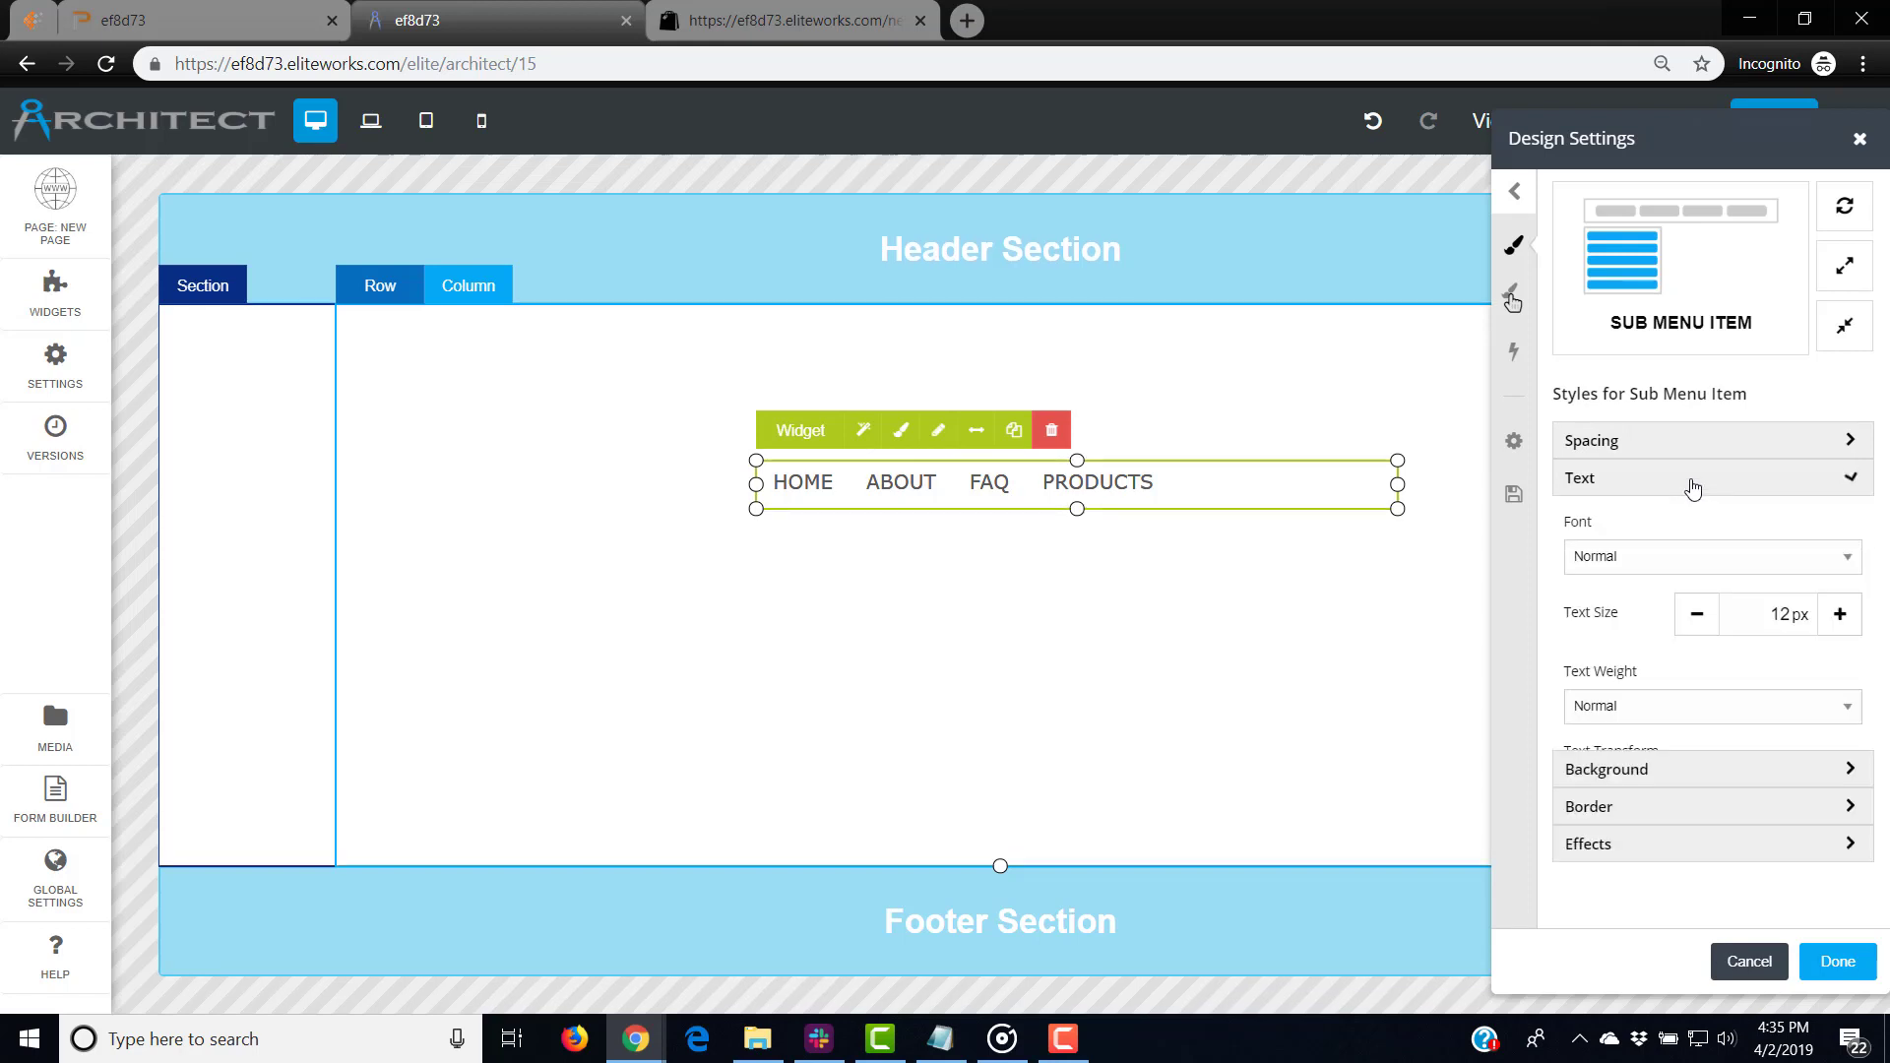
{"action": "scroll", "coordinate": [1717, 540], "scroll_direction": "down", "scroll_amount": 2}
{"action": "scroll", "coordinate": [1698, 488], "scroll_direction": "up", "scroll_amount": 2}
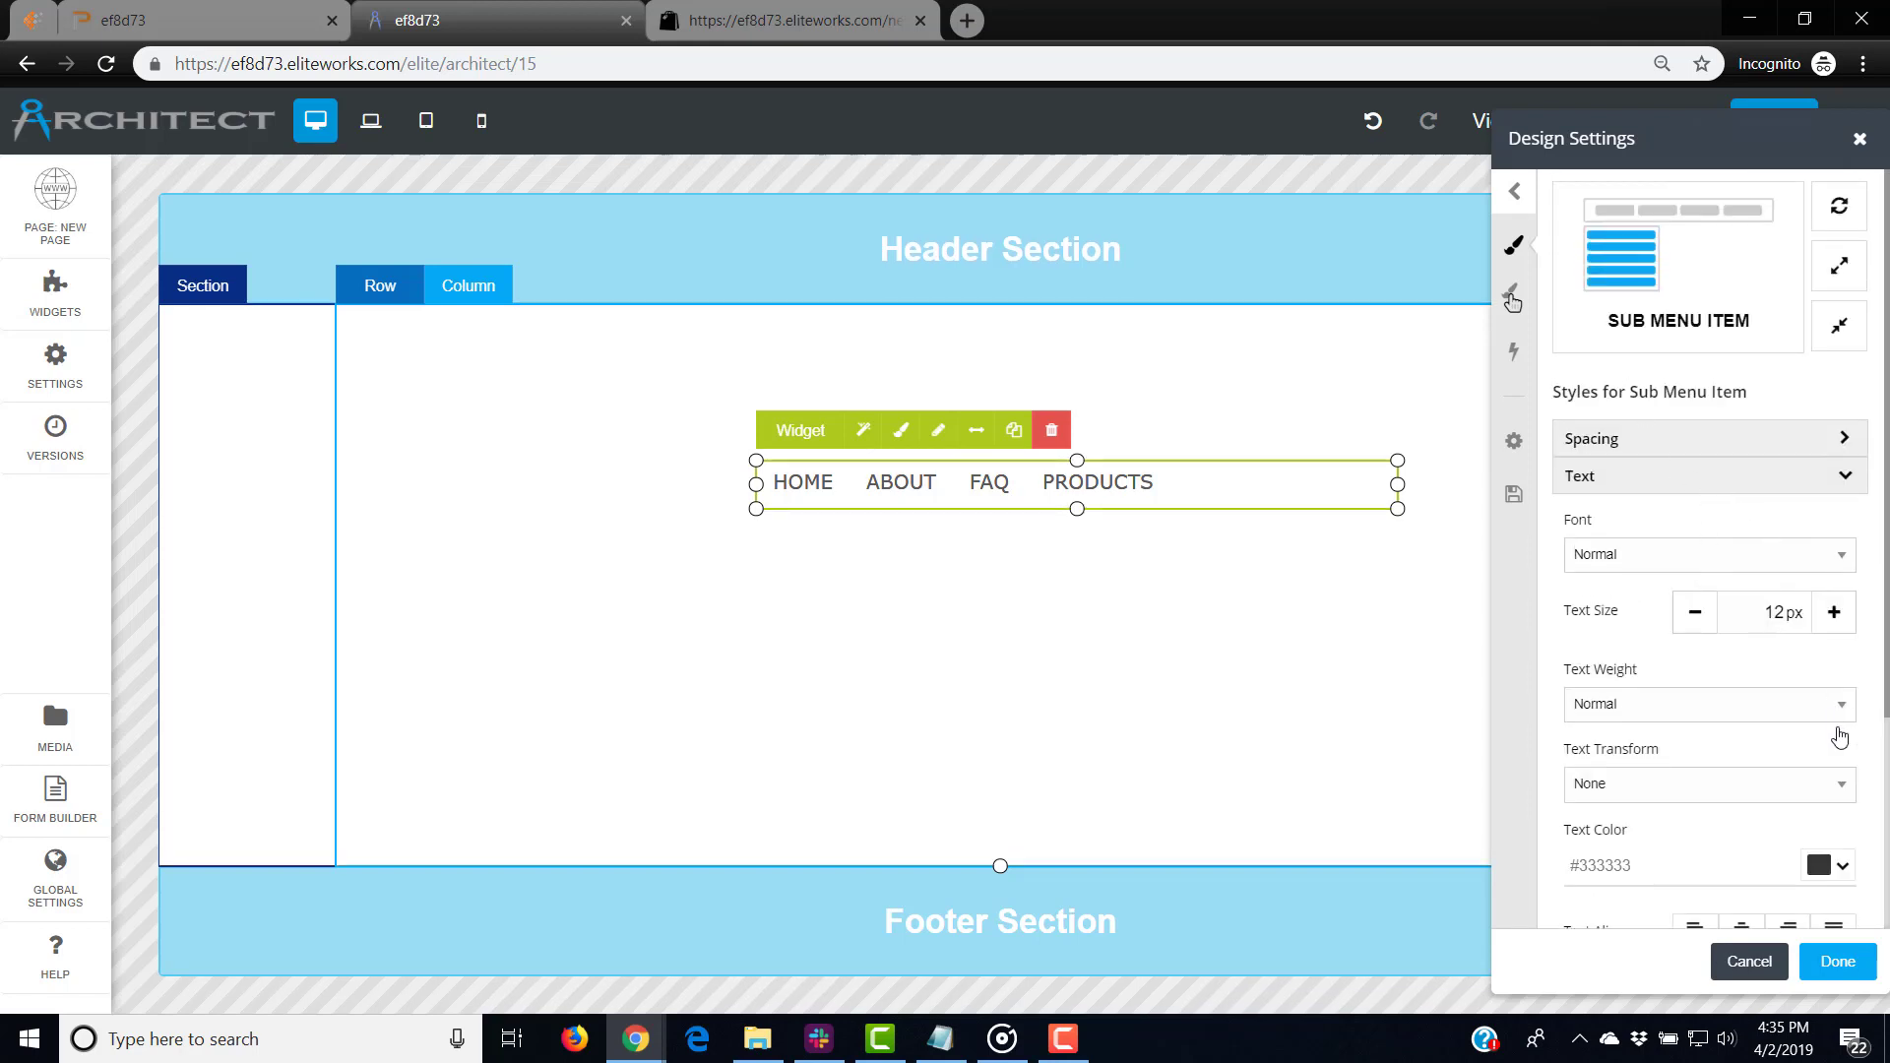
{"action": "scroll", "coordinate": [1836, 758], "scroll_direction": "down", "scroll_amount": 1}
{"action": "scroll", "coordinate": [1815, 763], "scroll_direction": "up", "scroll_amount": 2}
Step: Set the text size in the Sub Menu Item's Hover Styles to 16 px
{"action": "left_click", "coordinate": [1514, 297]}
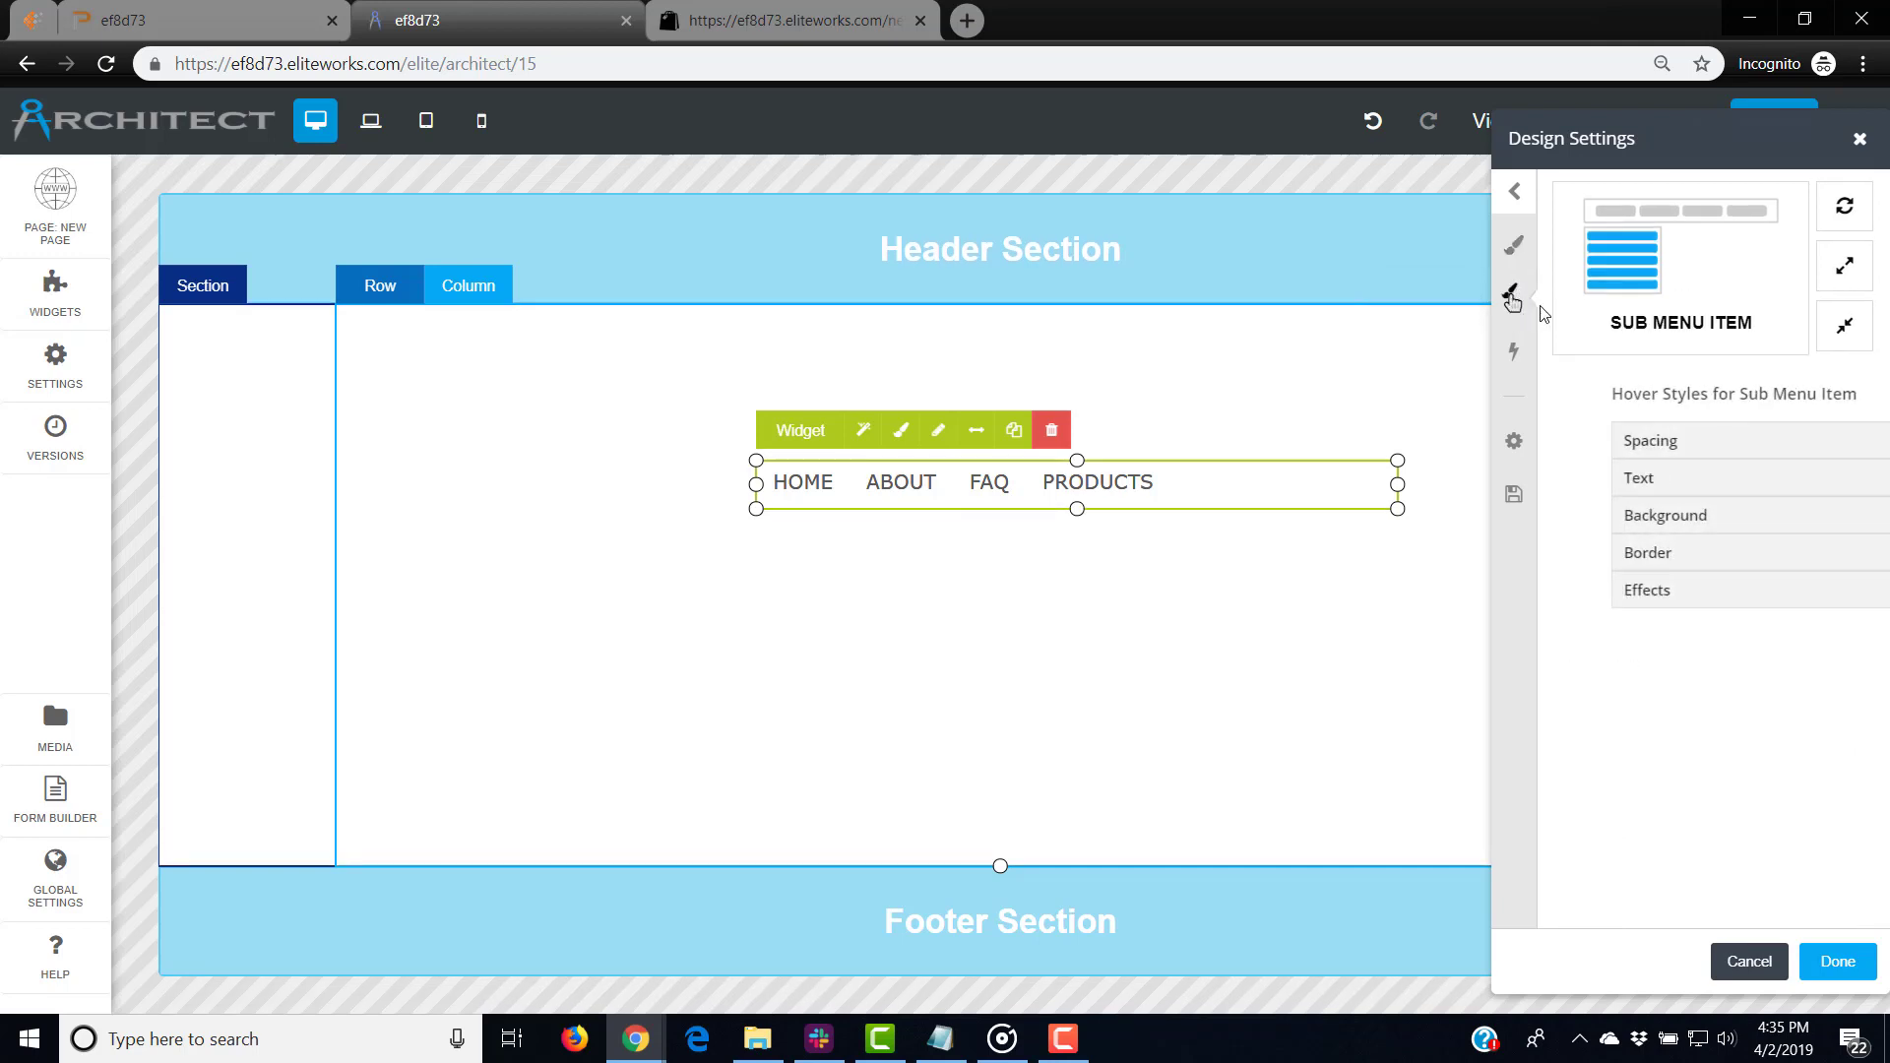
{"action": "left_click", "coordinate": [1719, 481]}
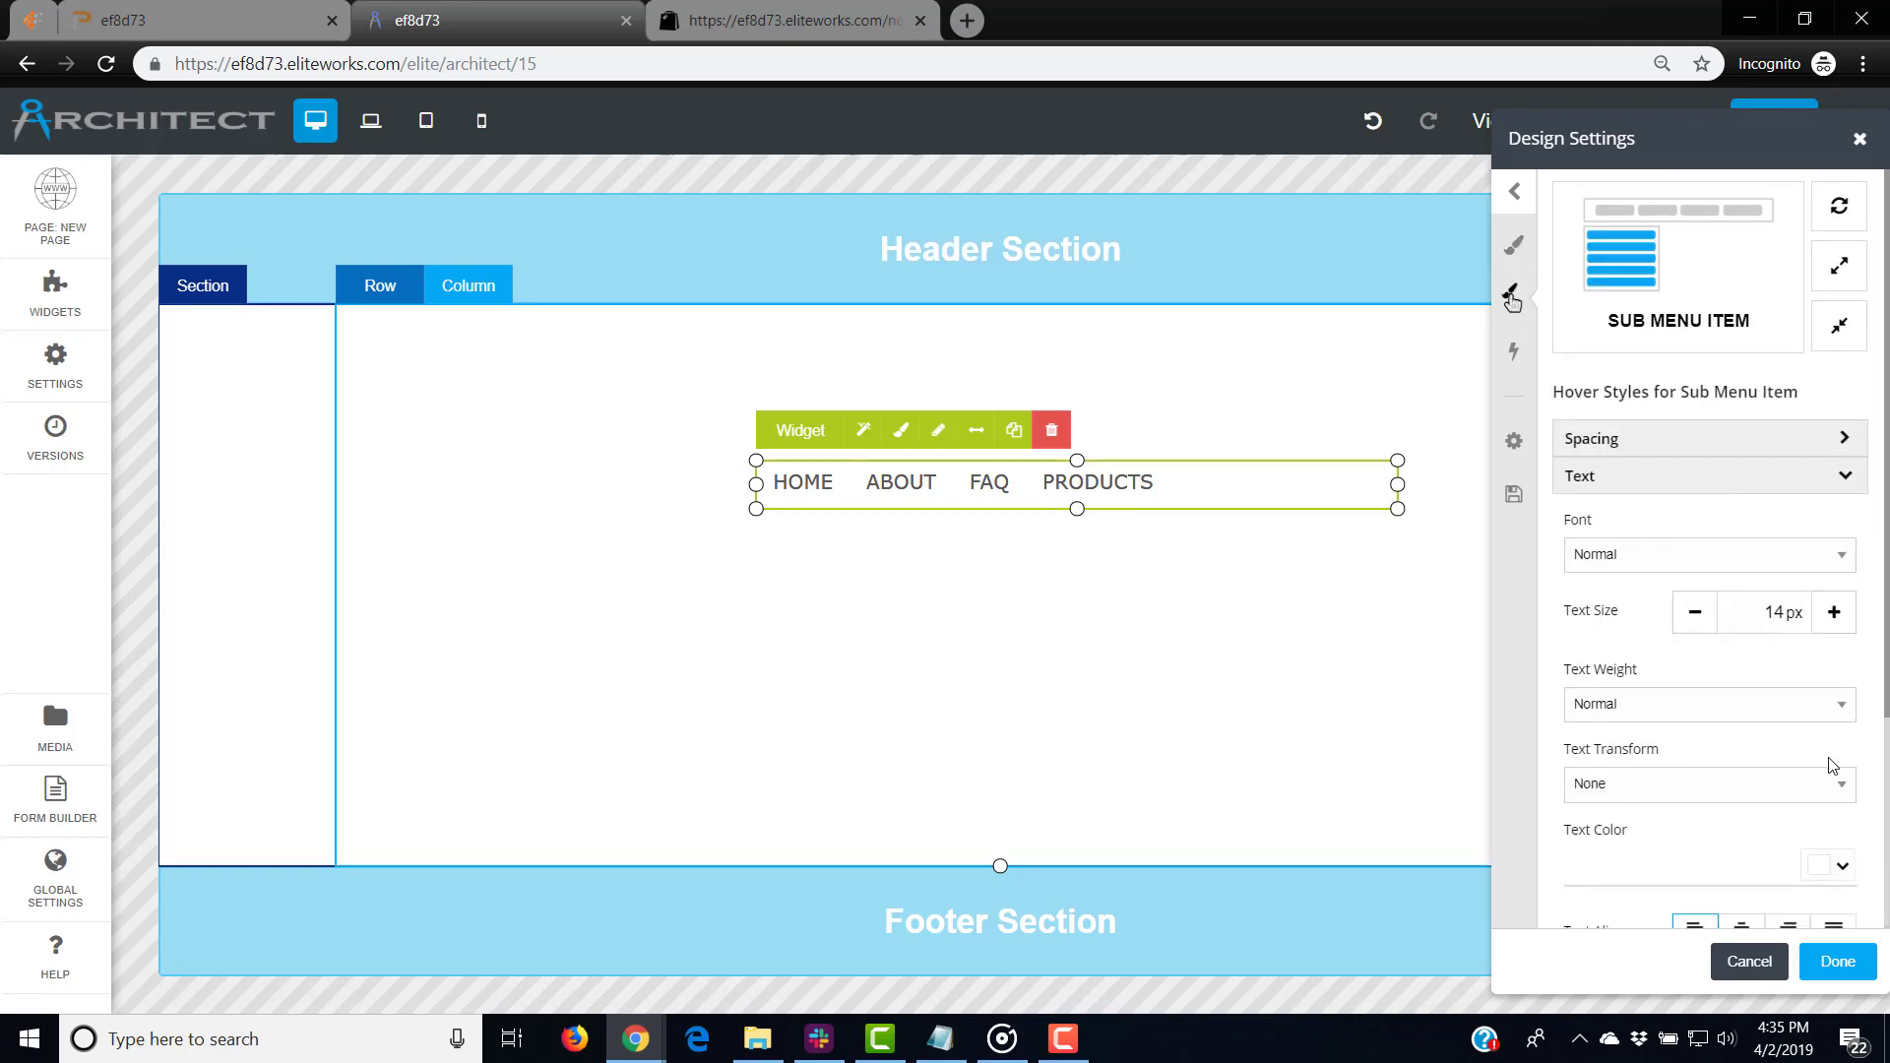
{"action": "scroll", "coordinate": [1772, 649], "scroll_direction": "down", "scroll_amount": 1}
{"action": "scroll", "coordinate": [1772, 660], "scroll_direction": "down", "scroll_amount": 2}
{"action": "scroll", "coordinate": [1753, 655], "scroll_direction": "up", "scroll_amount": 1}
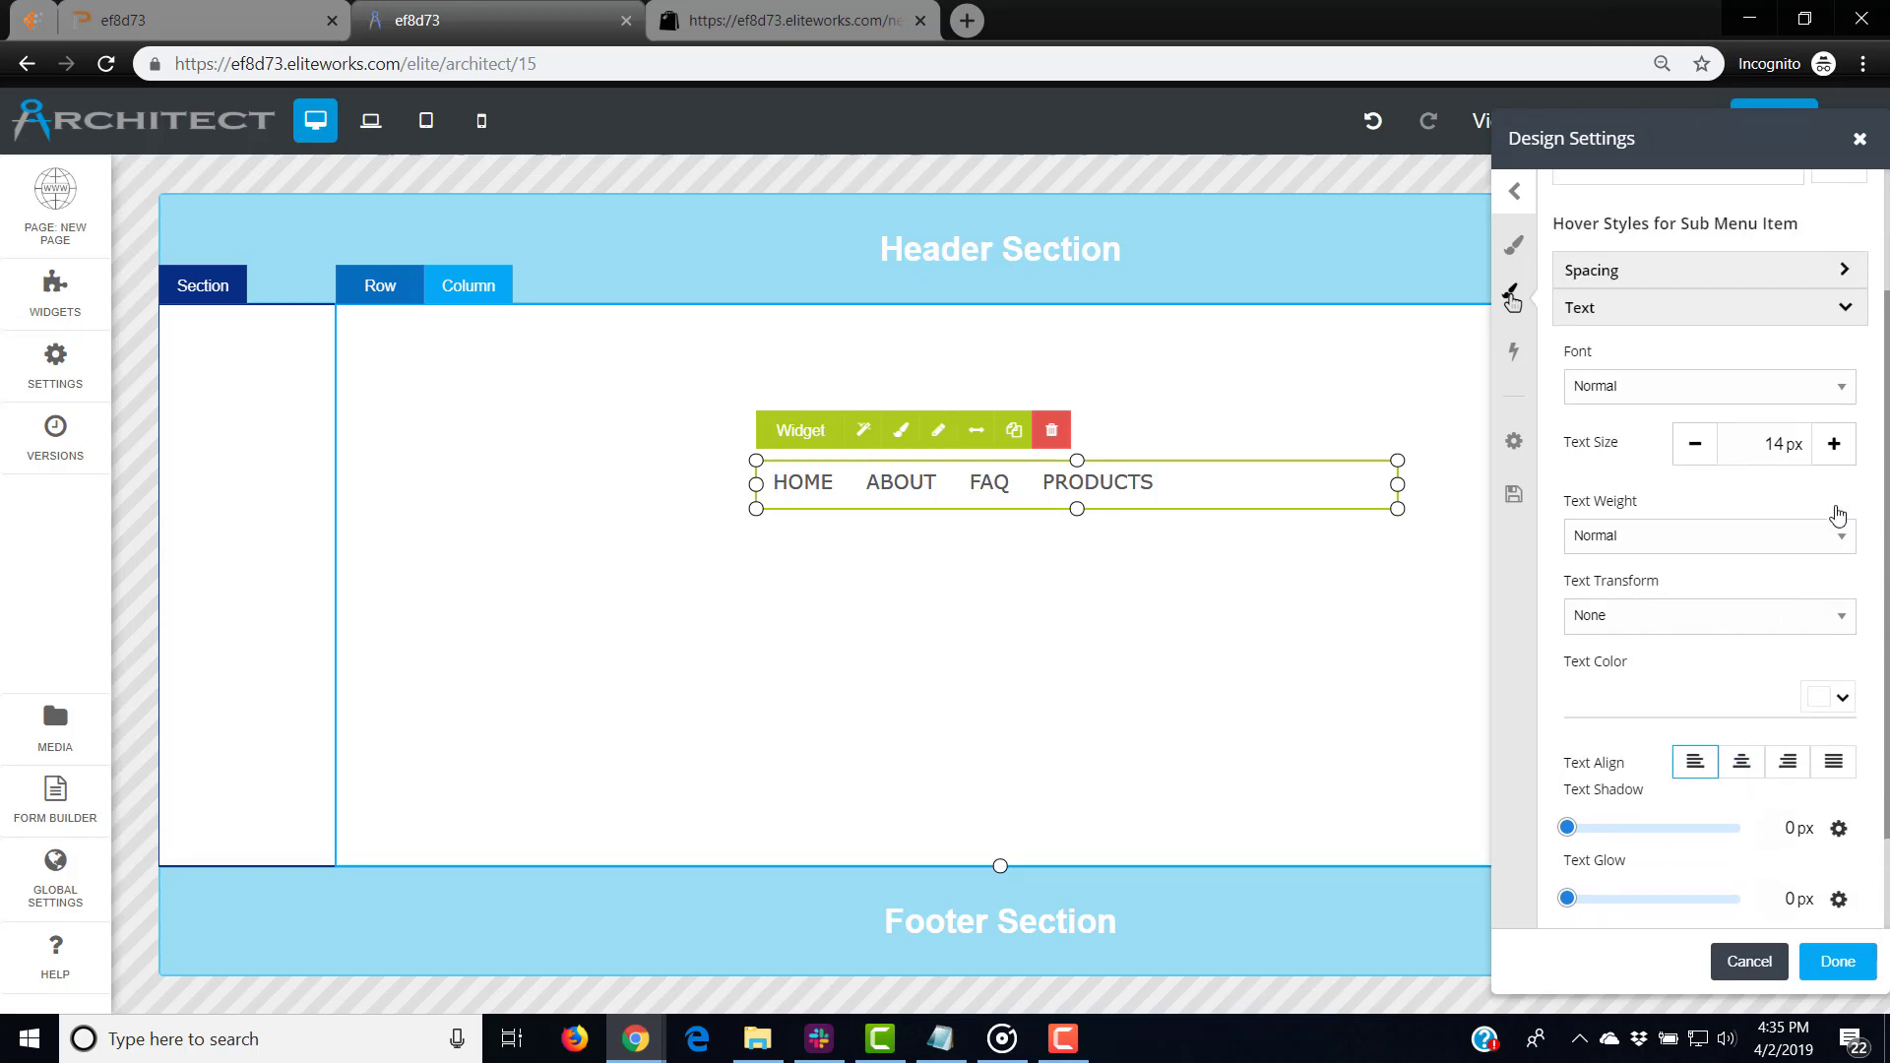
{"action": "left_click", "coordinate": [1833, 443]}
{"action": "left_click", "coordinate": [1847, 455]}
{"action": "scroll", "coordinate": [1733, 605], "scroll_direction": "down", "scroll_amount": 1}
{"action": "scroll", "coordinate": [1728, 610], "scroll_direction": "up", "scroll_amount": 2}
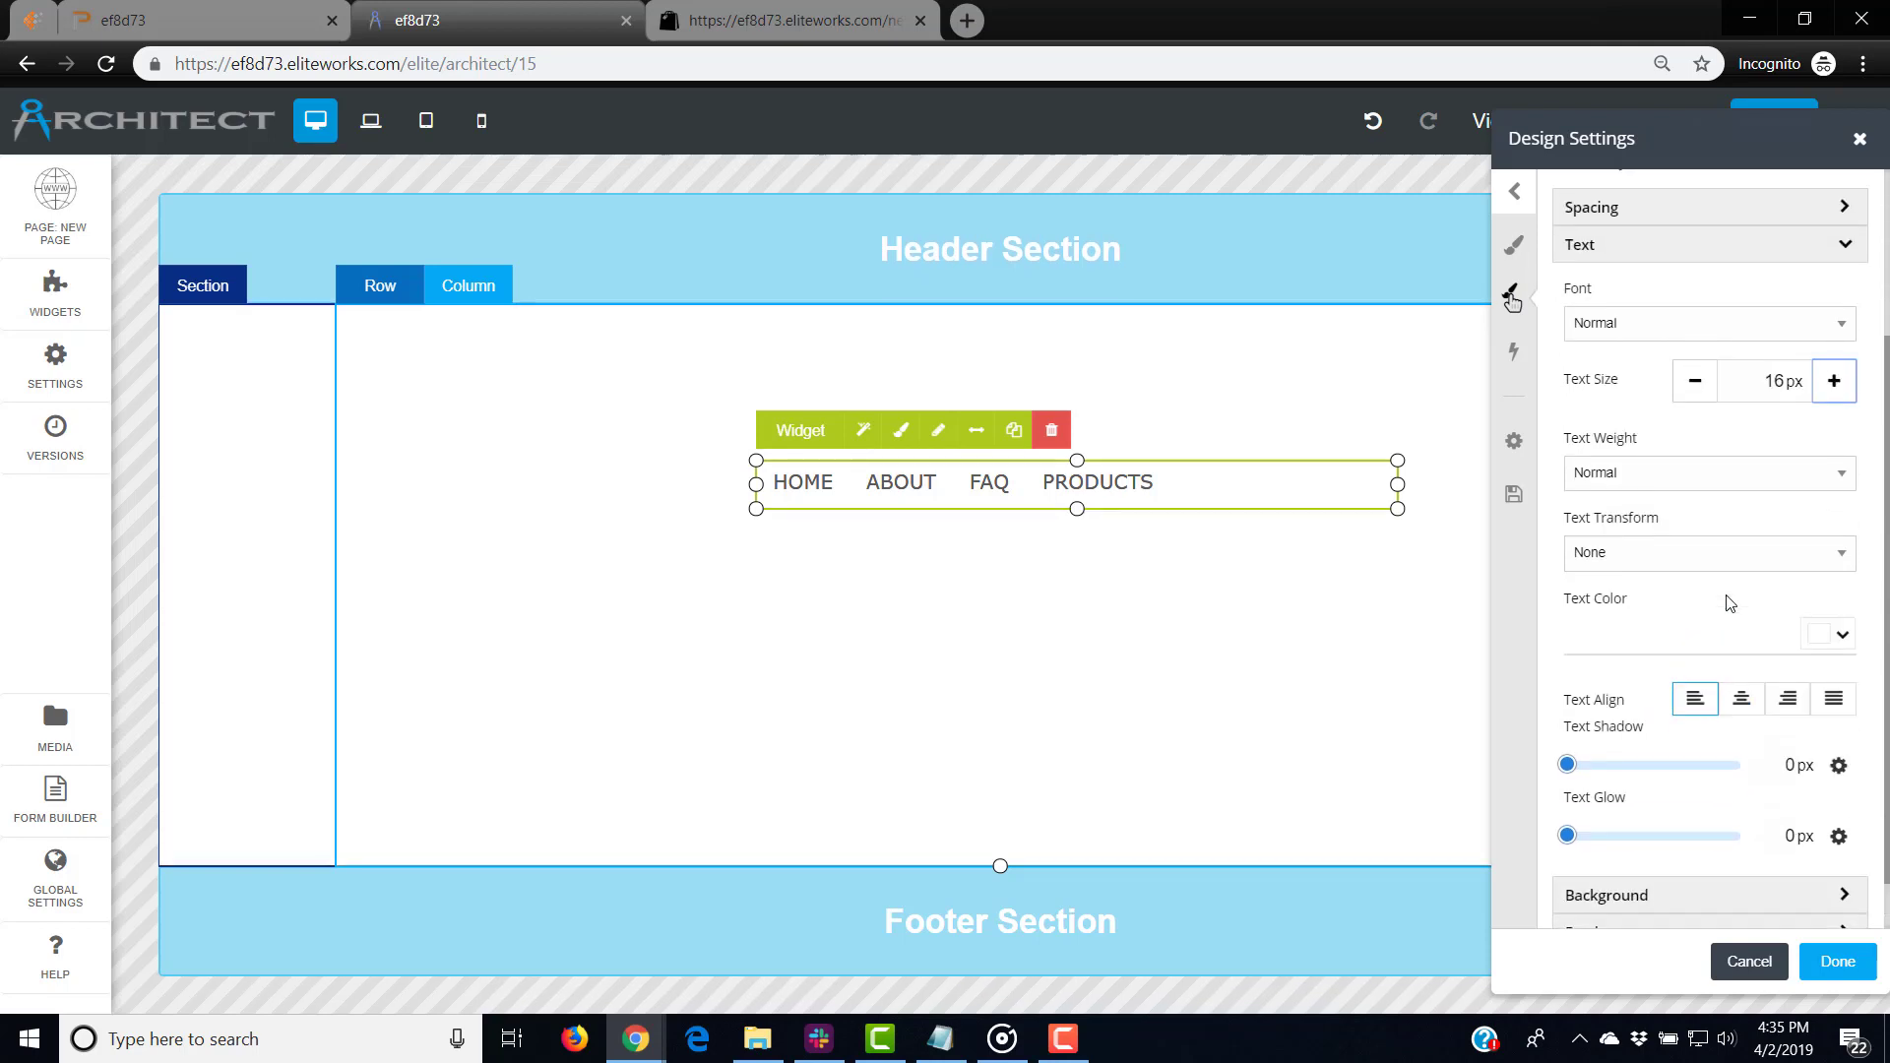
Step: Set the Sub Menu Item's hover text color to #00bcd4, save the design settings and preview the Products dropdown
{"action": "left_click", "coordinate": [1832, 701]}
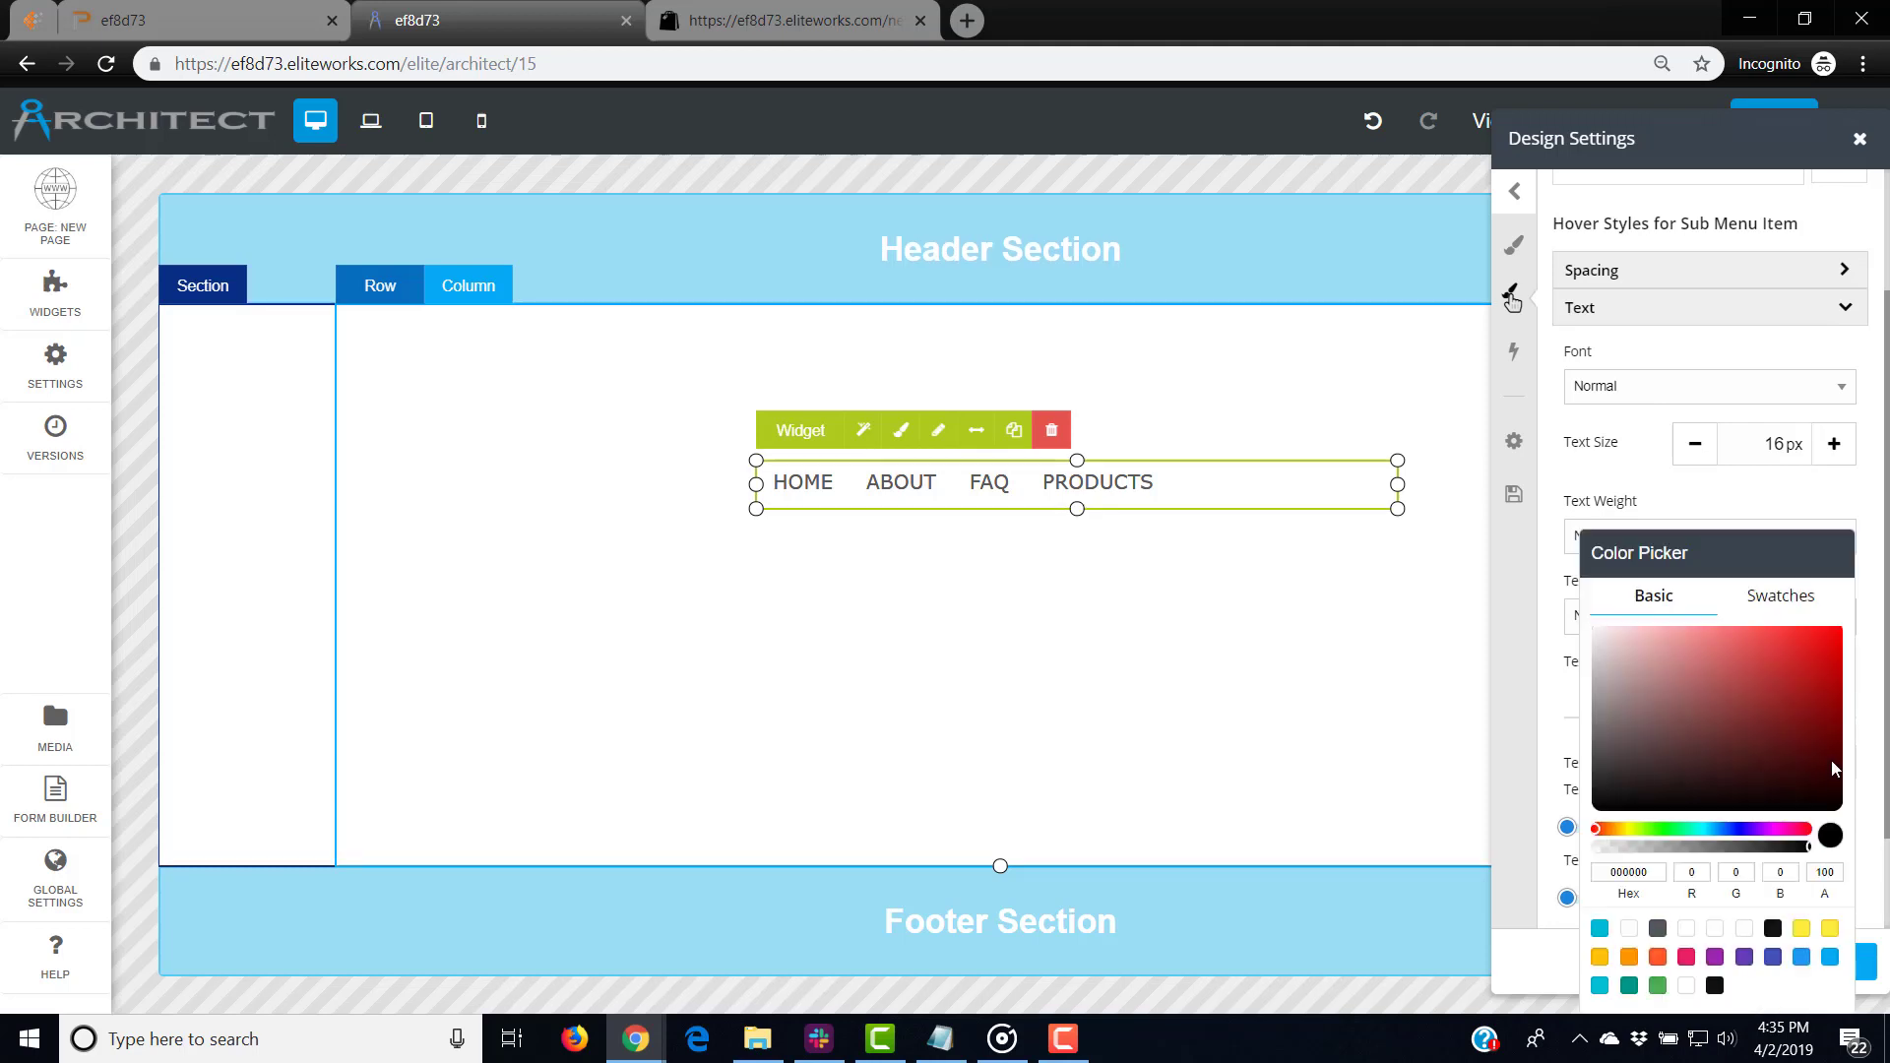
{"action": "left_click", "coordinate": [1600, 929]}
{"action": "left_click", "coordinate": [1833, 701]}
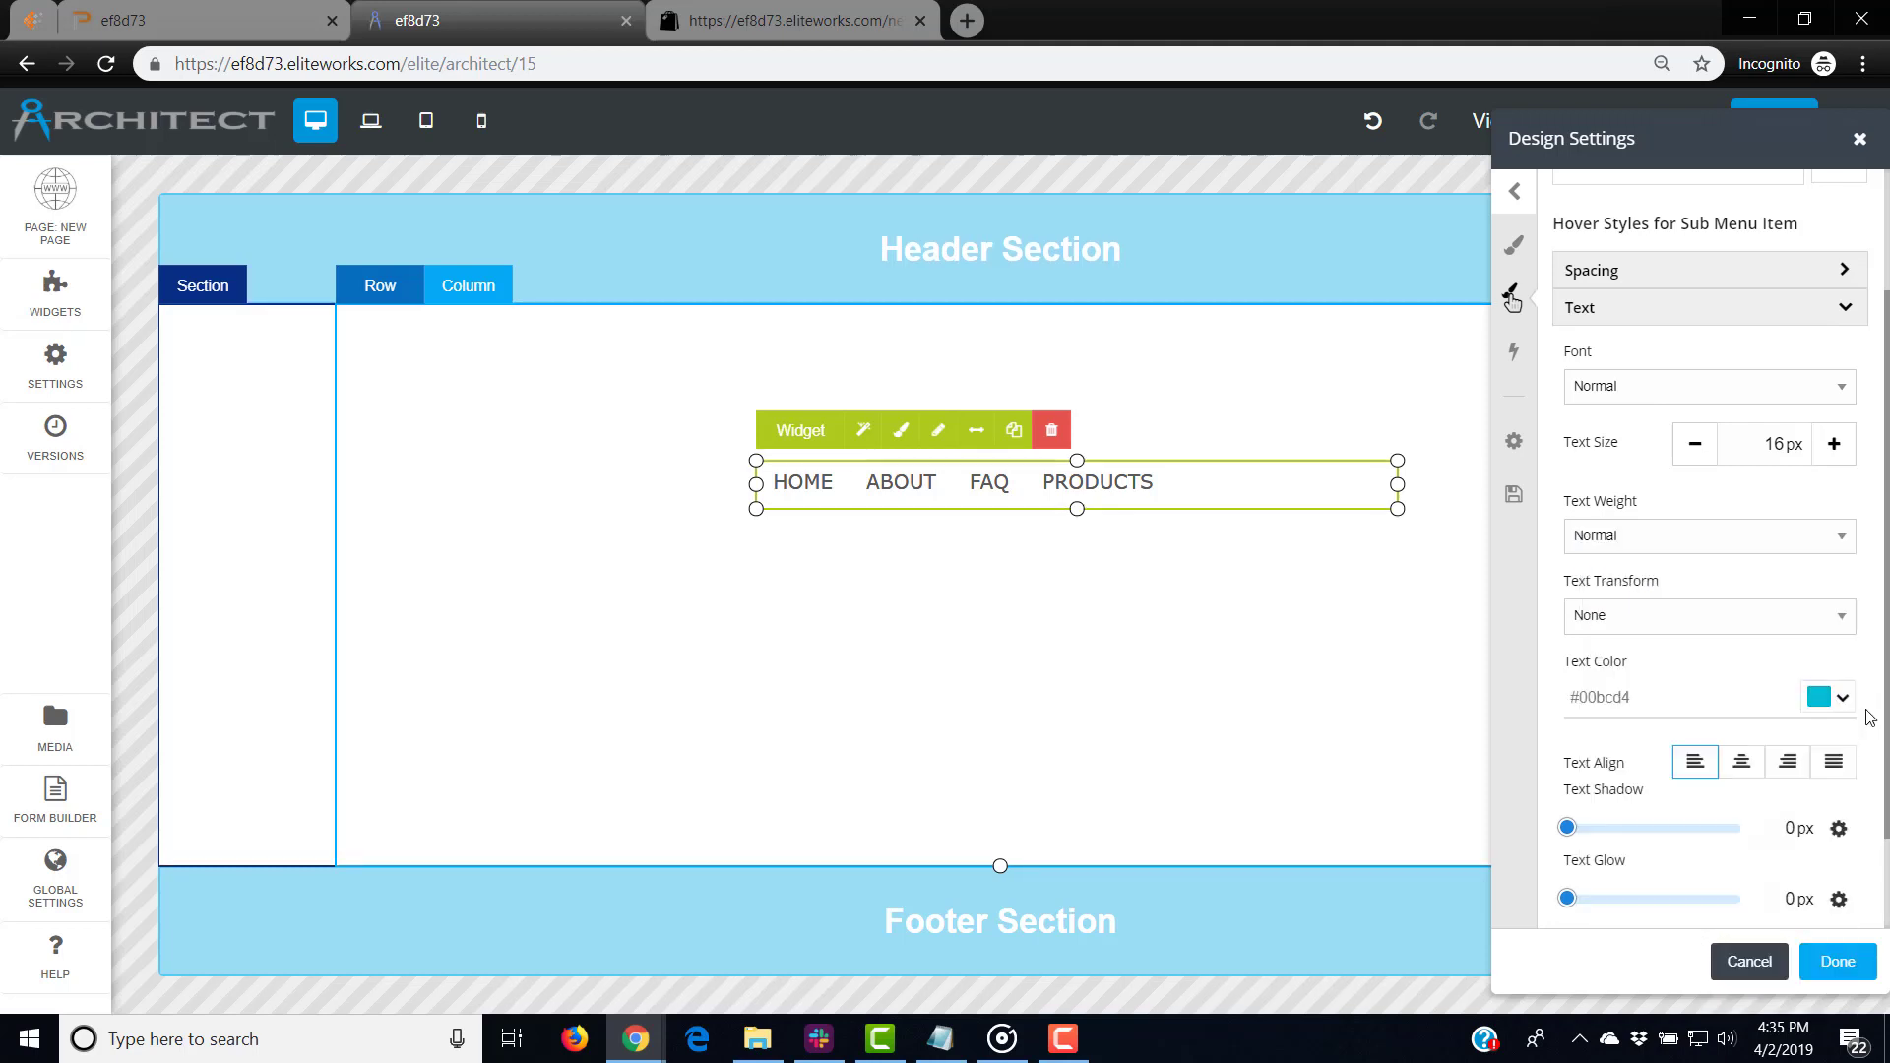
{"action": "left_click", "coordinate": [1835, 962]}
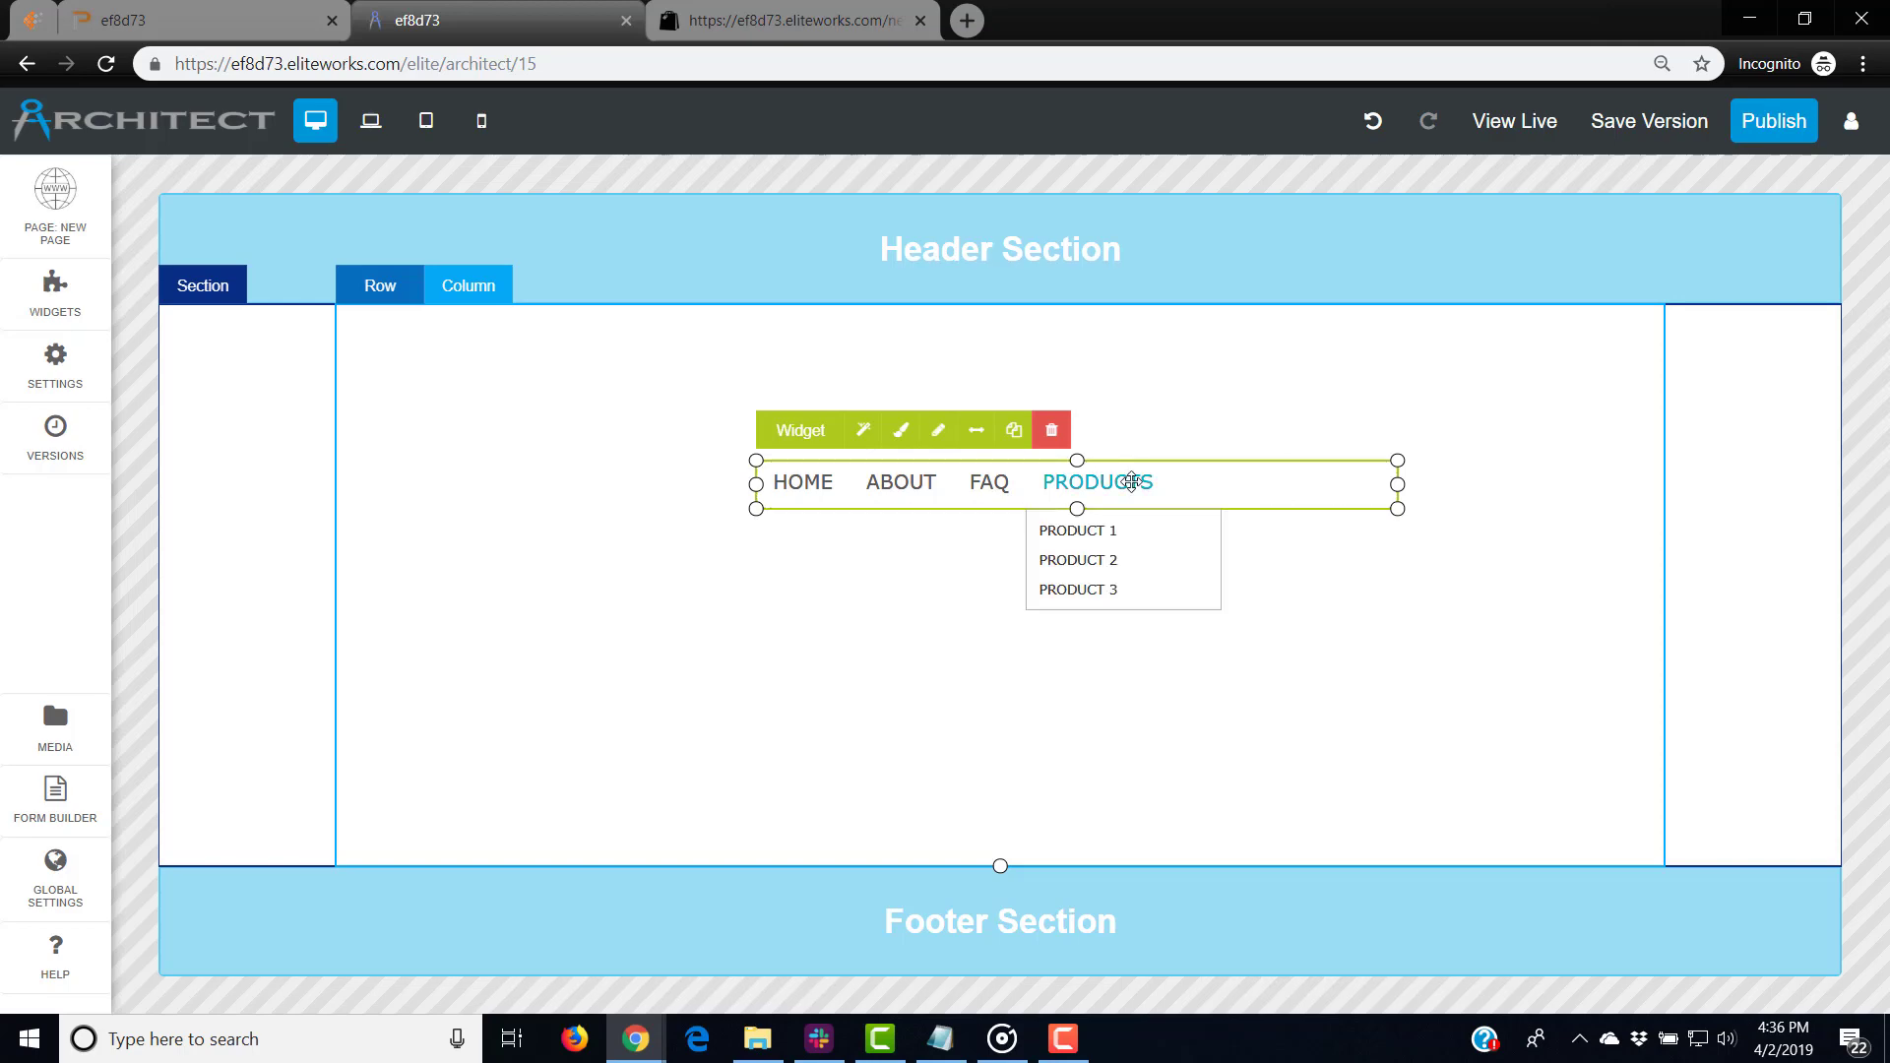
{"action": "left_click", "coordinate": [1249, 544]}
{"action": "left_click", "coordinate": [1081, 506]}
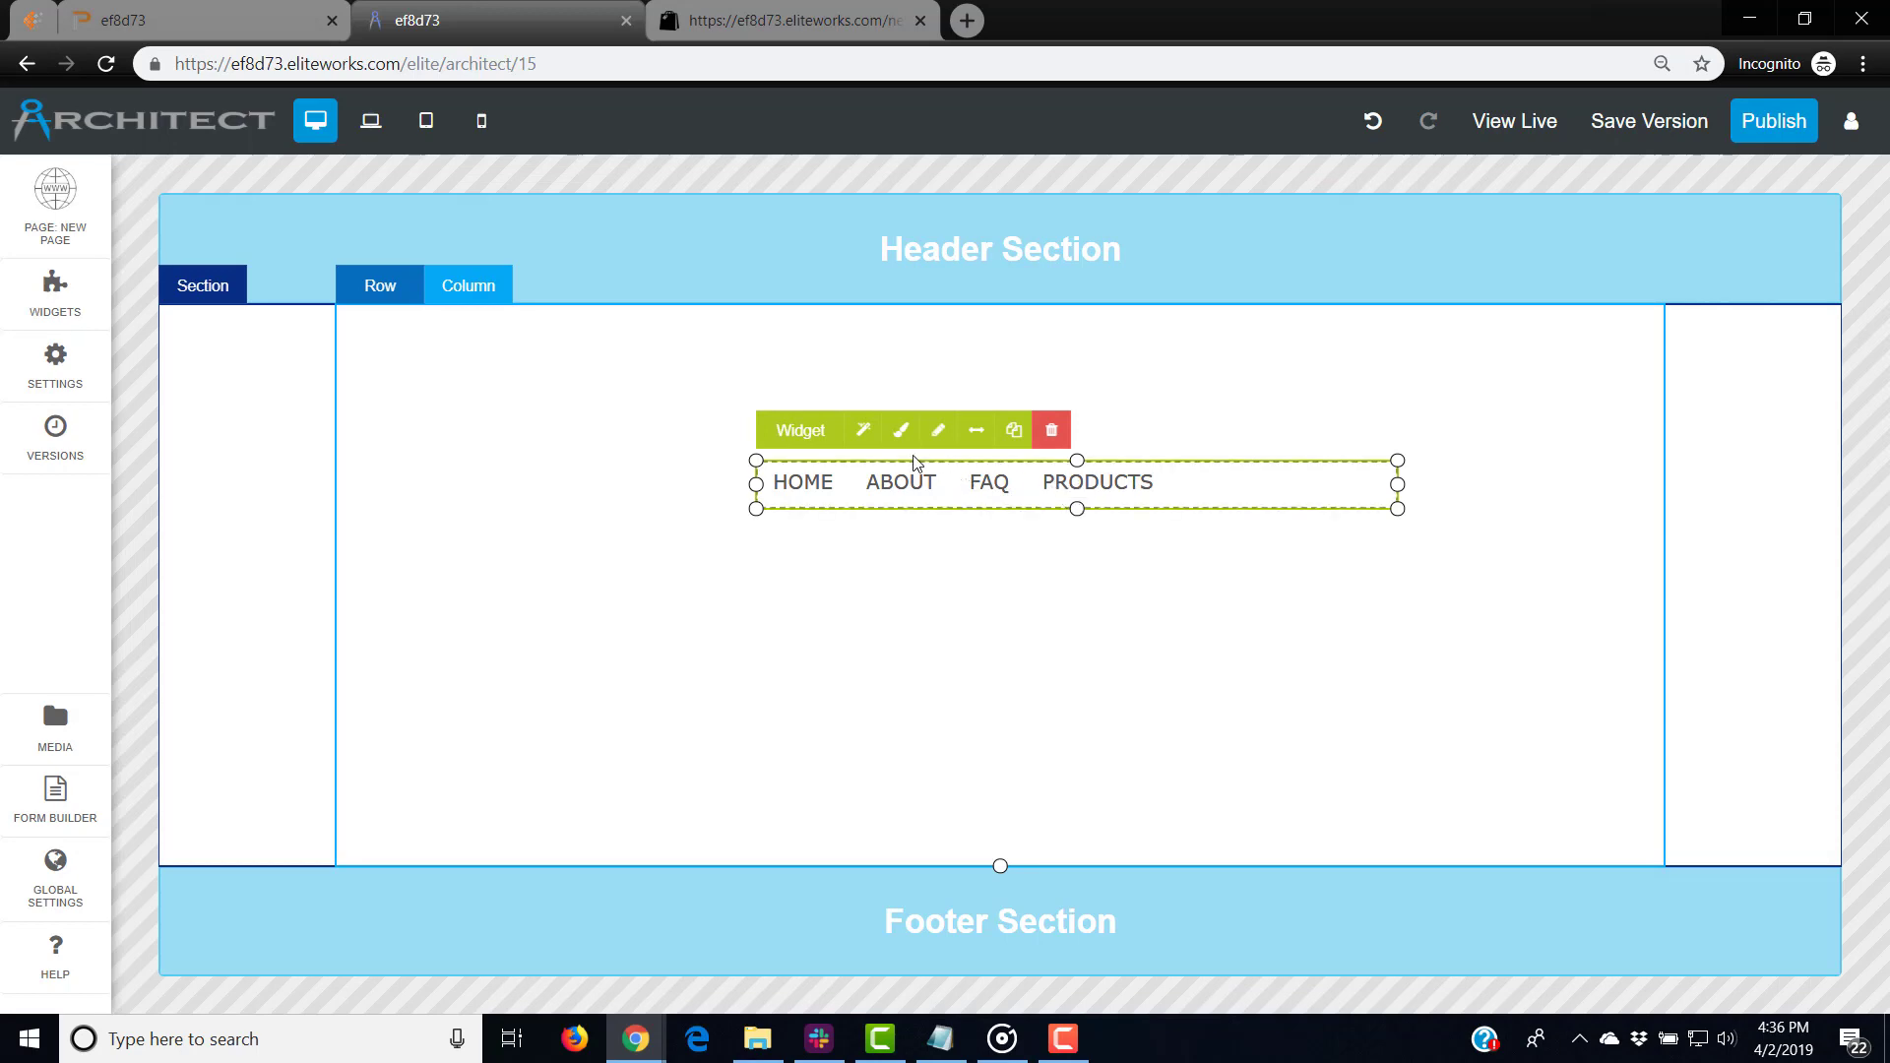
Step: View the menu widget's global themes and locate the Save Widget Theme option in the Widget Container's design settings, without changing anything
{"action": "left_click", "coordinate": [863, 443]}
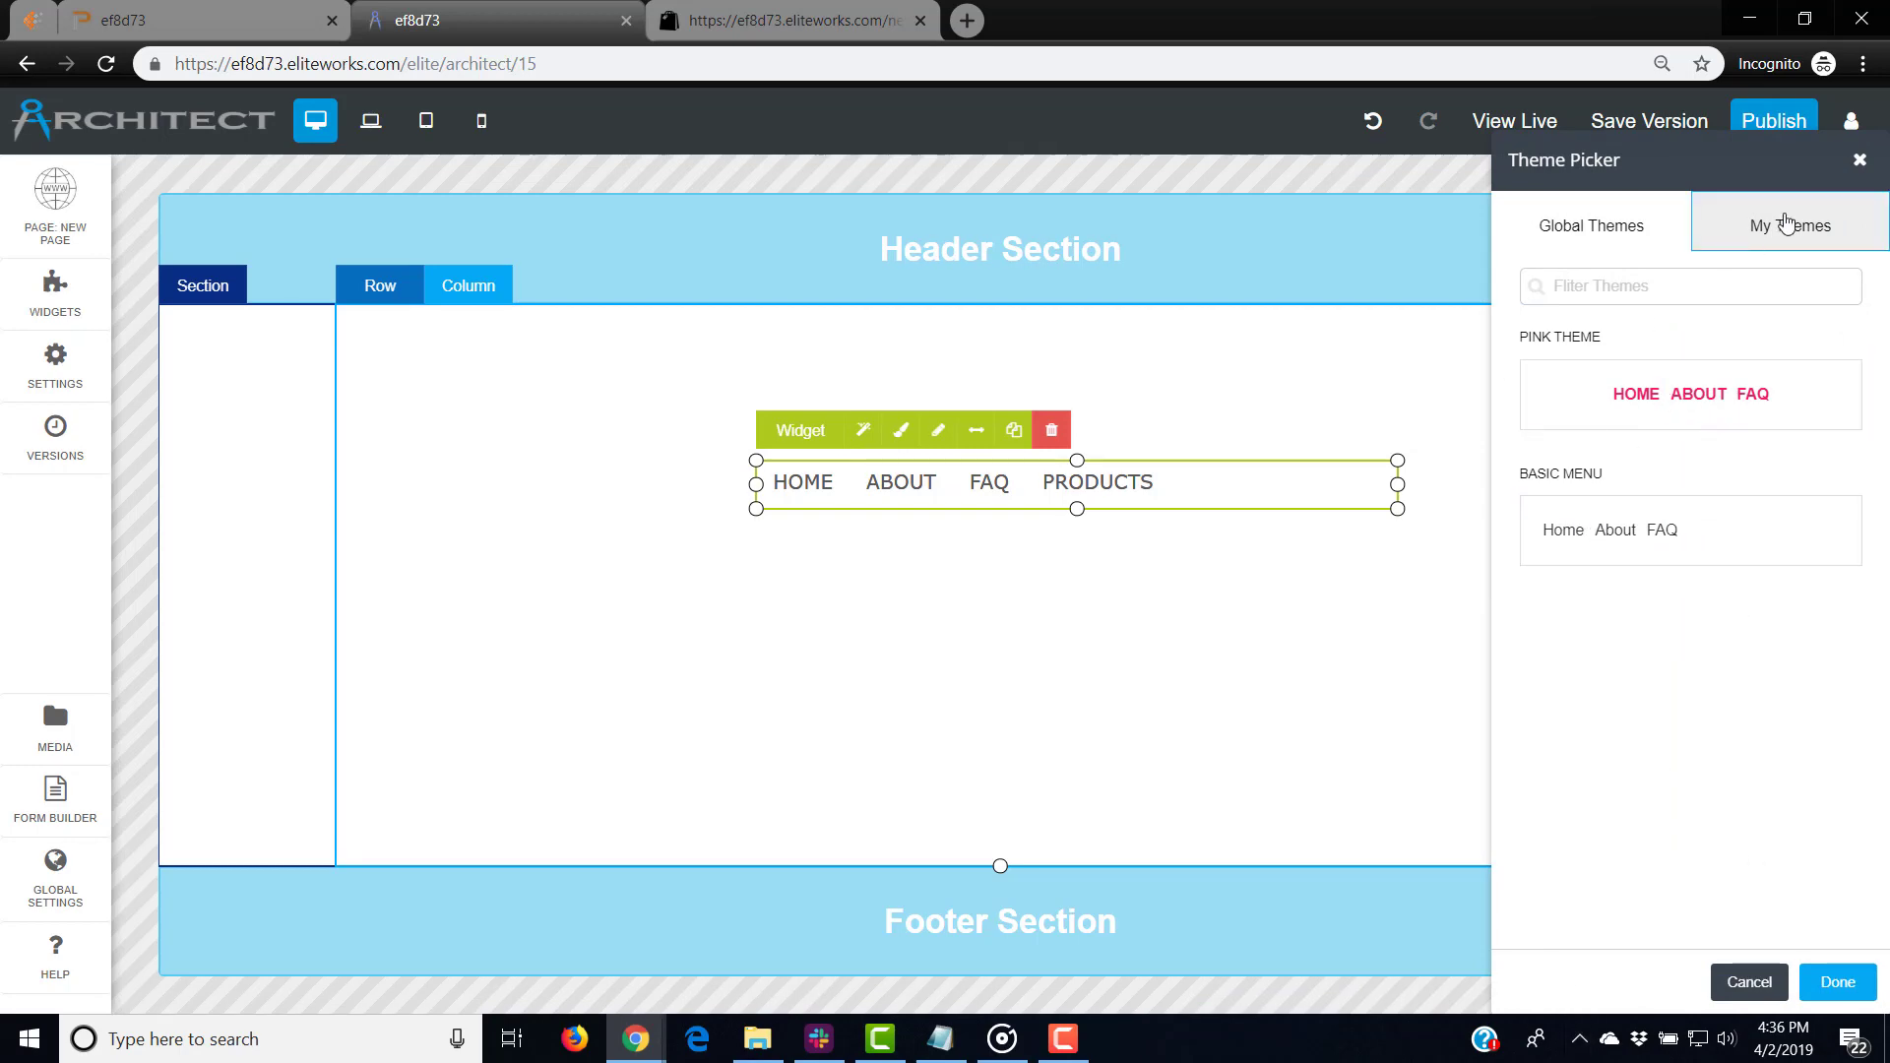
{"action": "left_click", "coordinate": [1860, 159]}
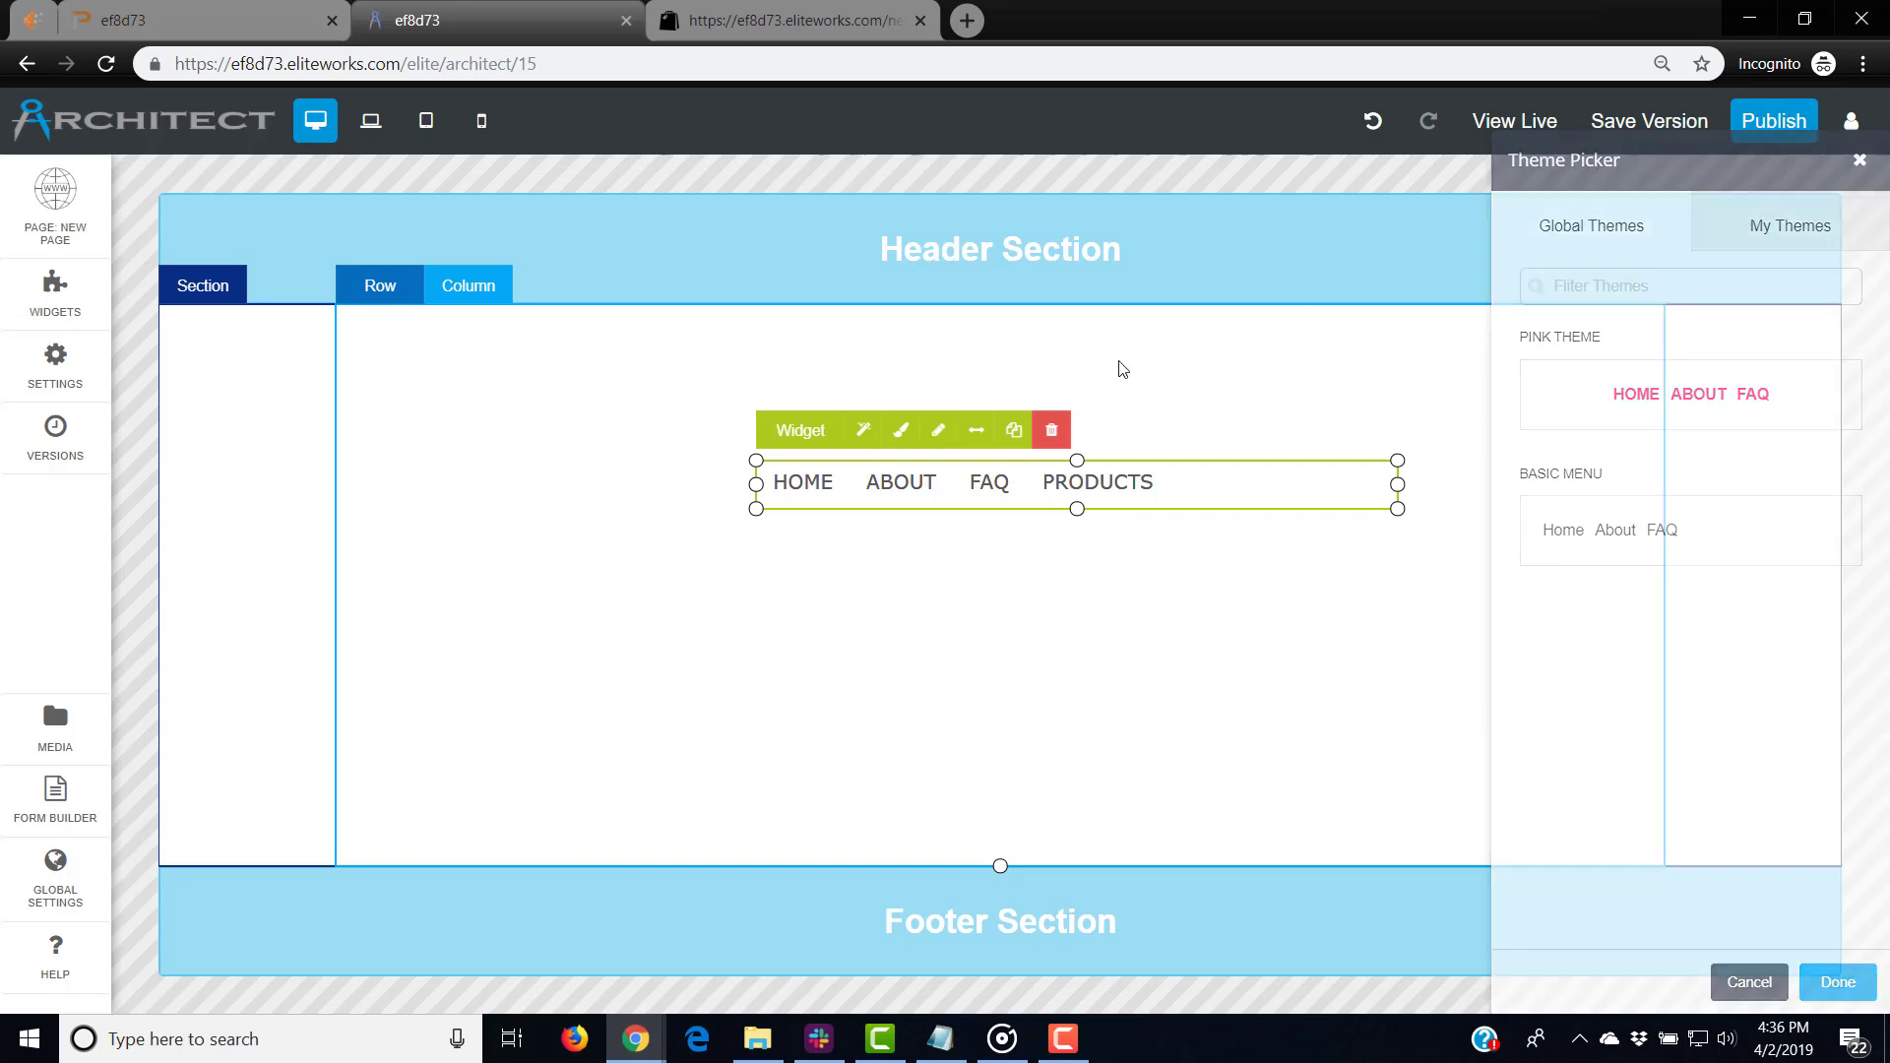
{"action": "left_click", "coordinate": [901, 430]}
{"action": "left_click", "coordinate": [1620, 310]}
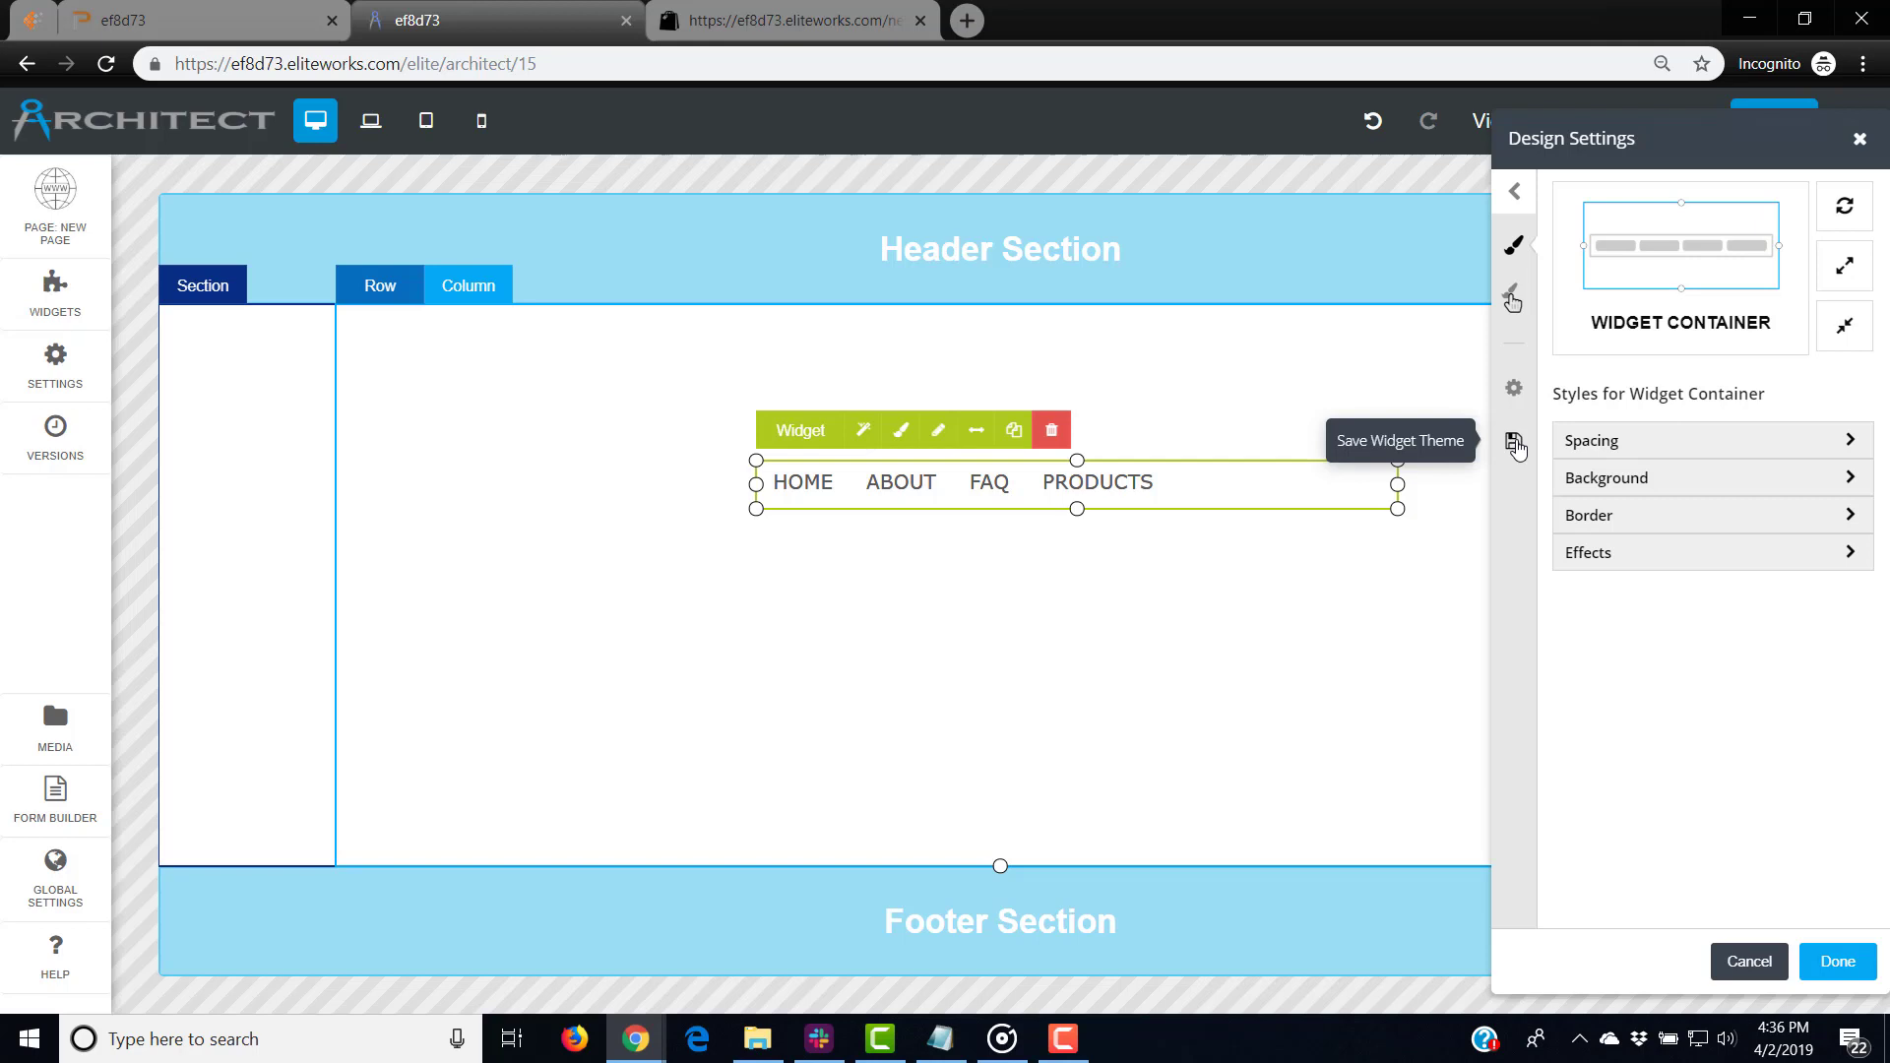
{"action": "left_click", "coordinate": [1749, 962]}
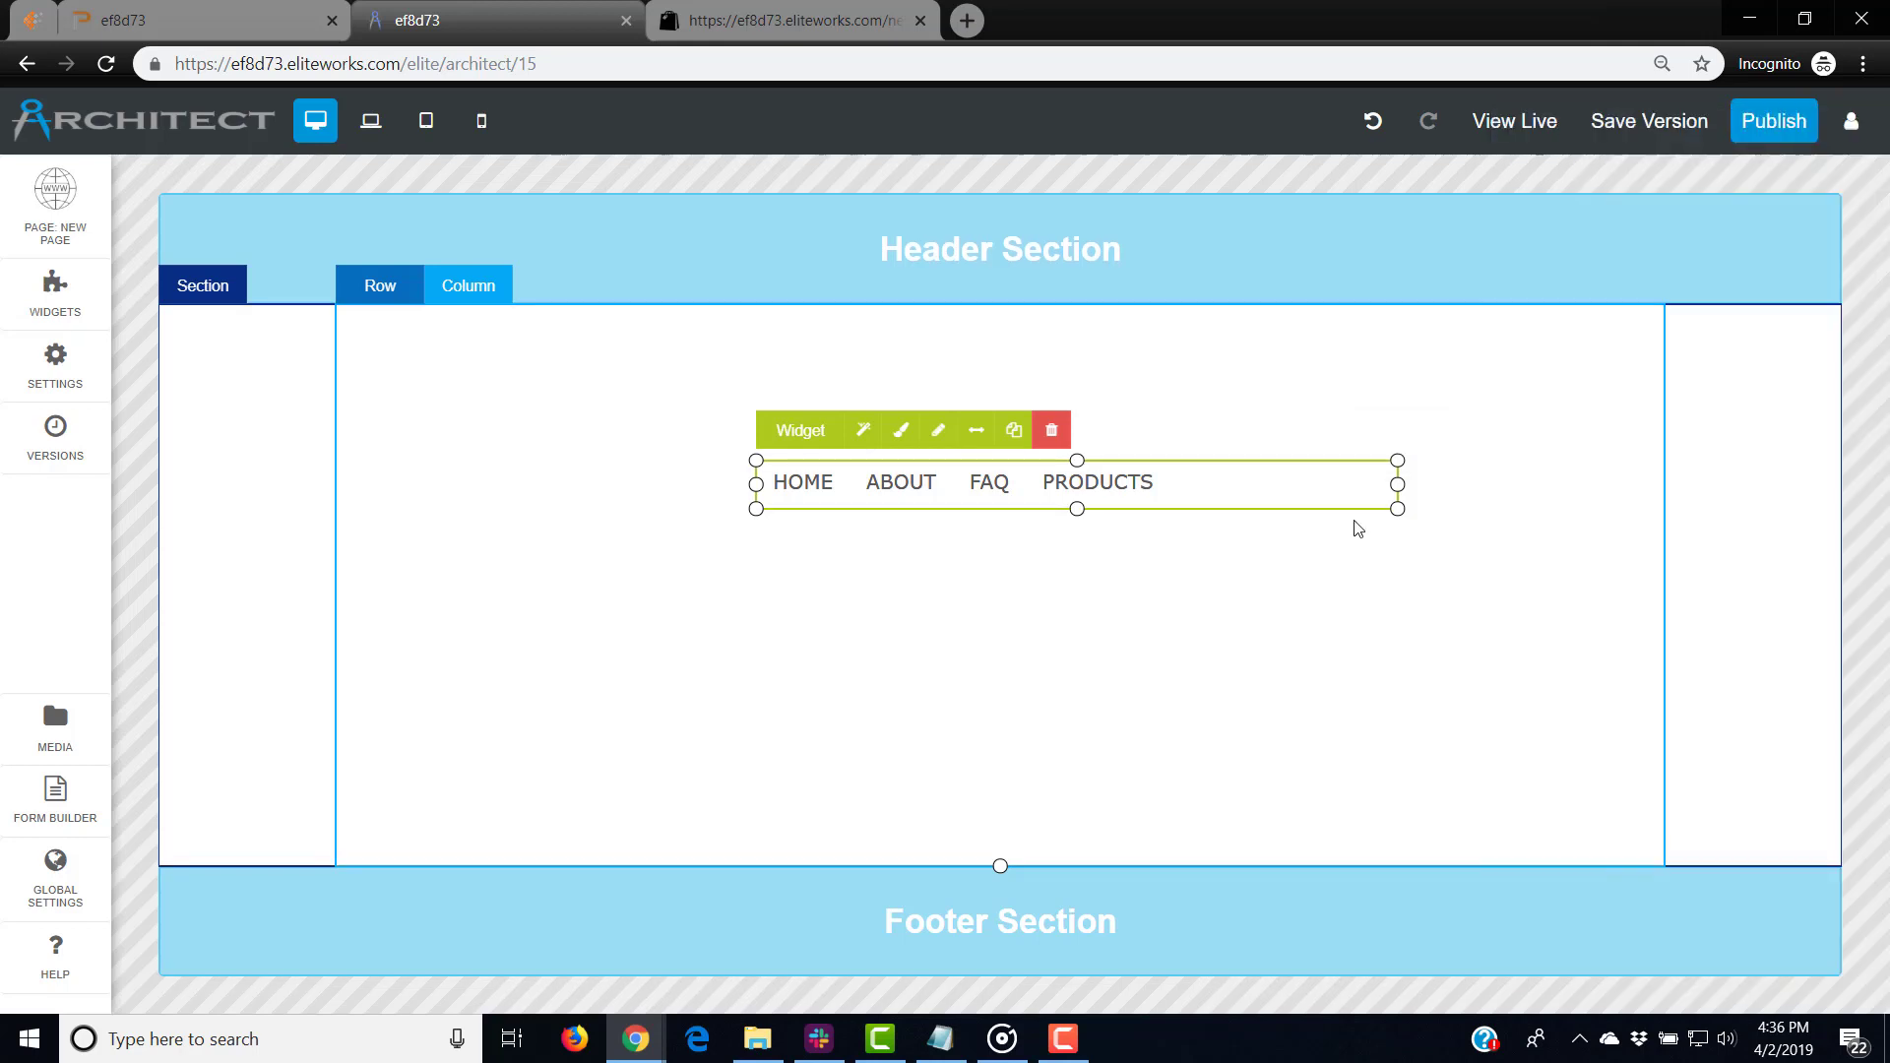